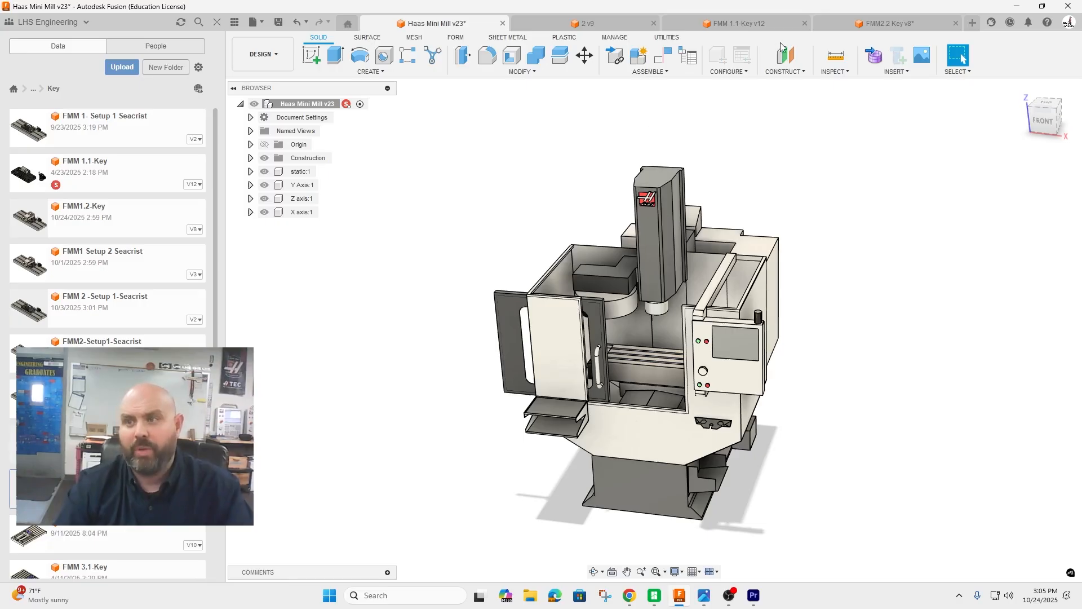
- Review the open mill, workholding and key documents, and play the machining simulation in FMM2.2 Key
click(746, 25)
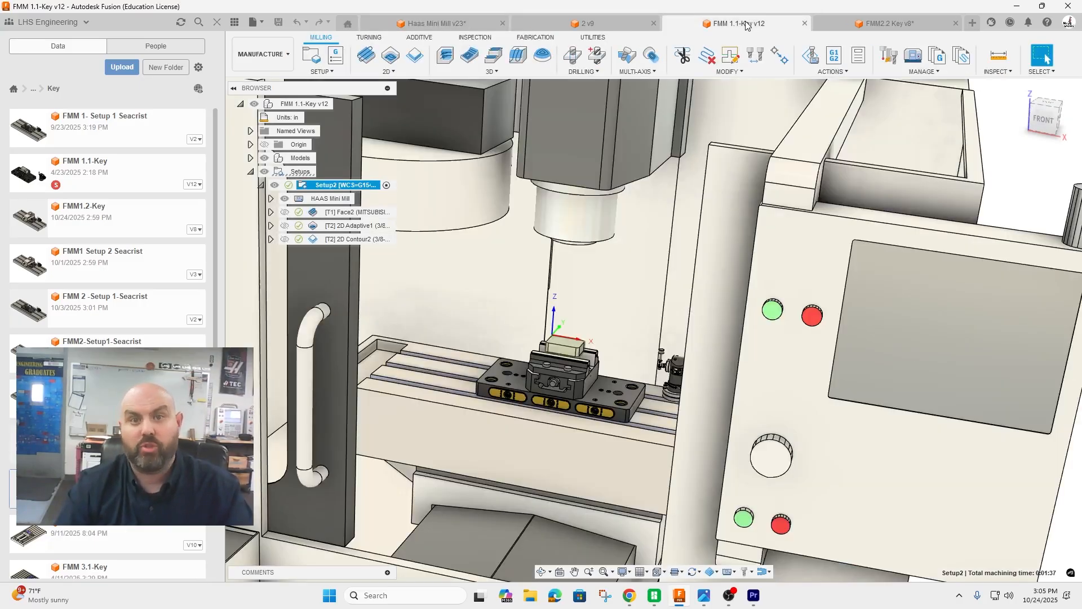
click(864, 24)
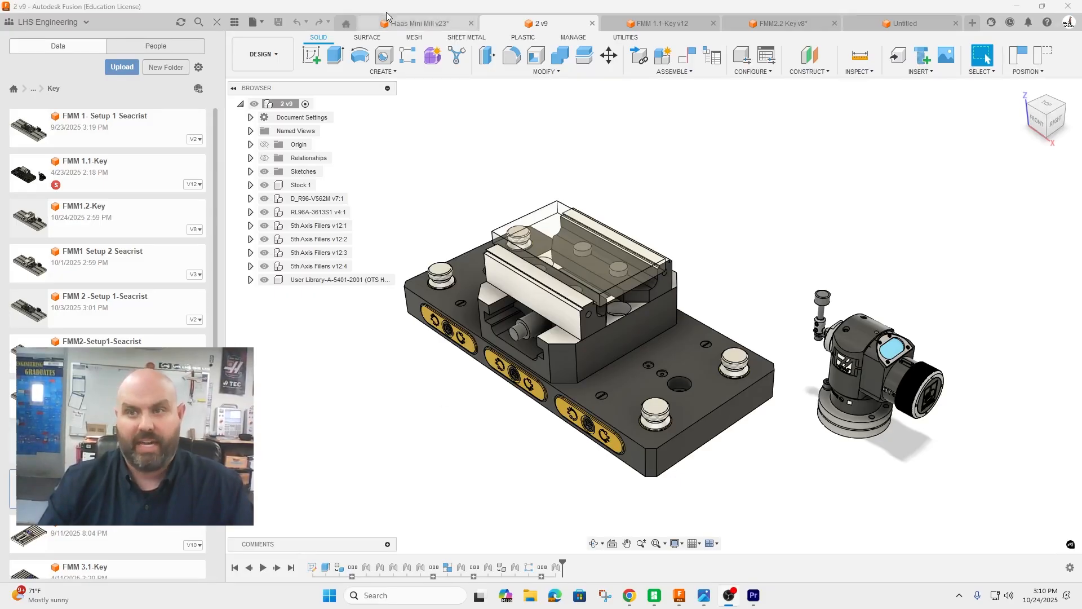
click(399, 25)
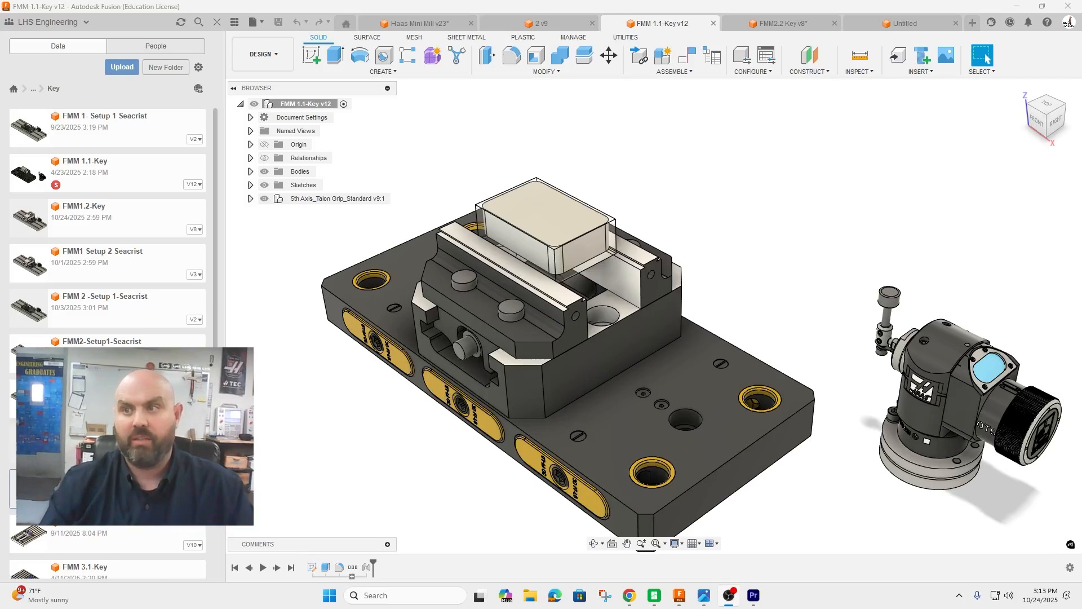
click(798, 25)
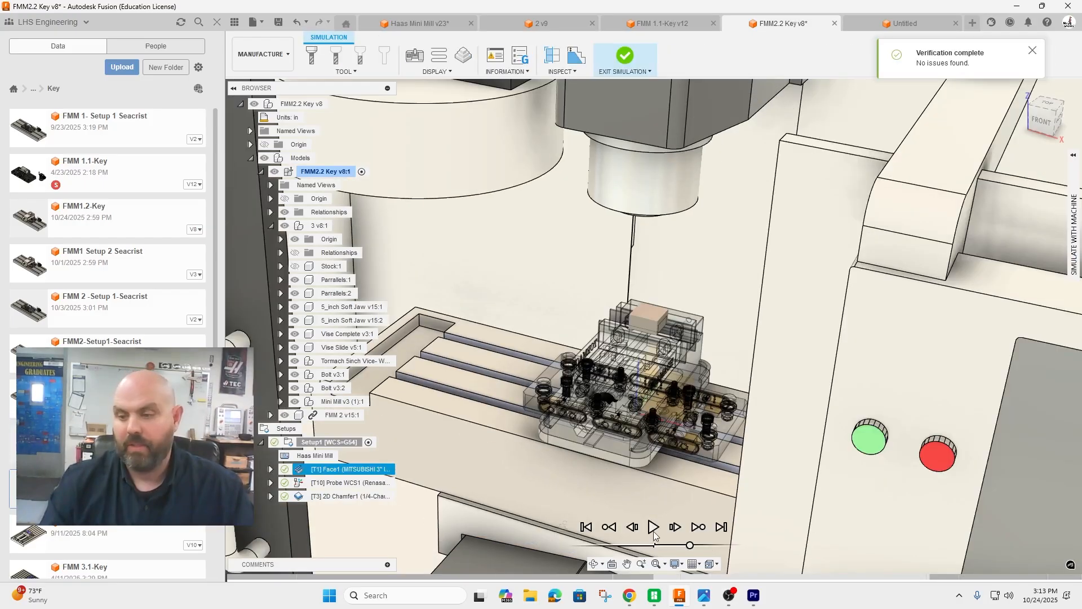
click(654, 526)
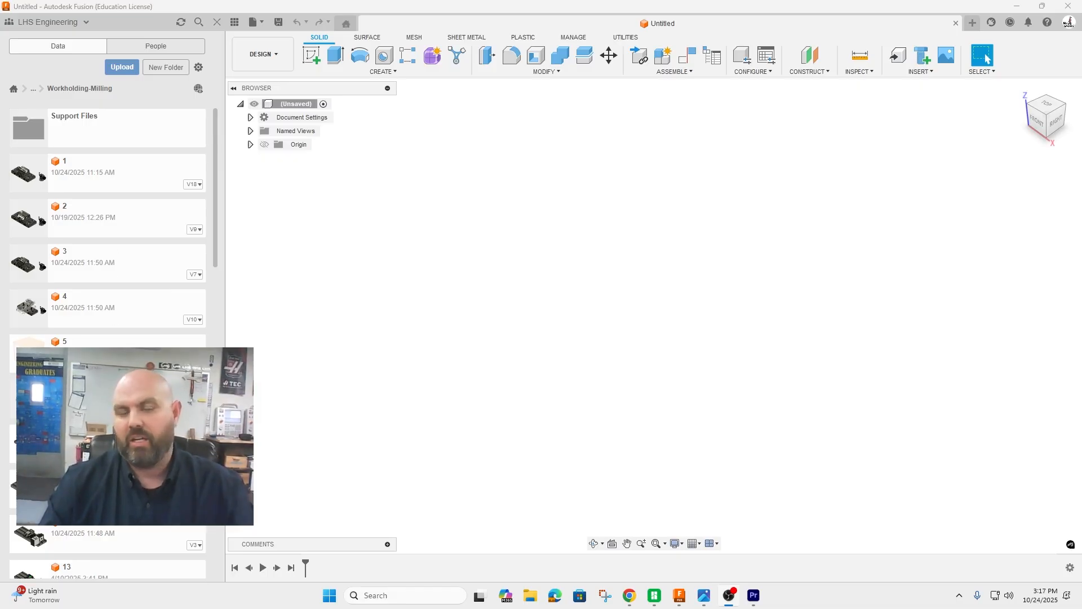
- Save the new empty design as "7" in the Workholding-Milling folder
click(279, 22)
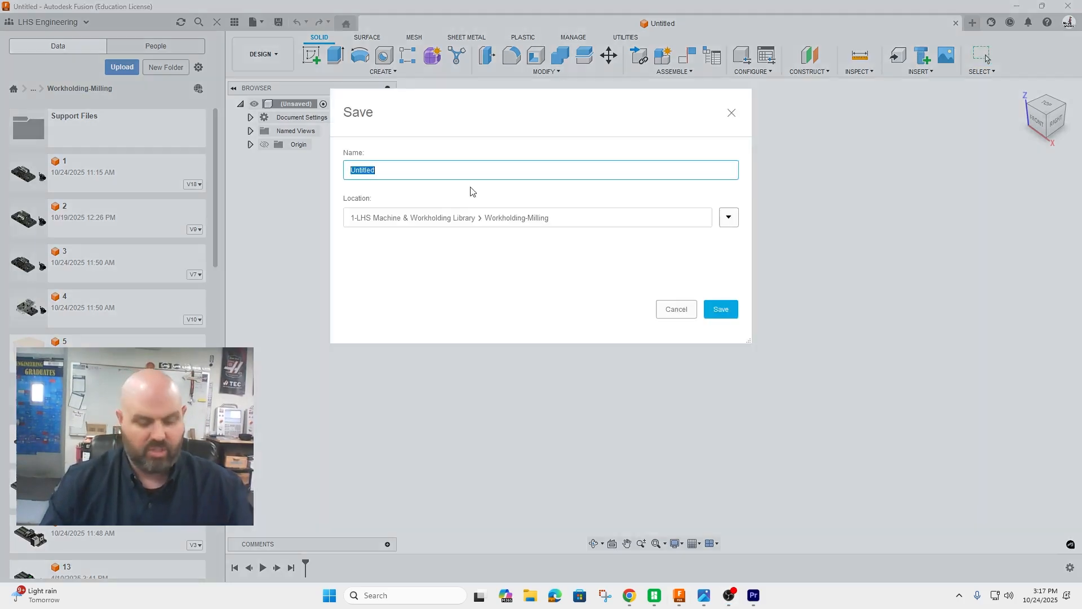
text(7)
click(721, 309)
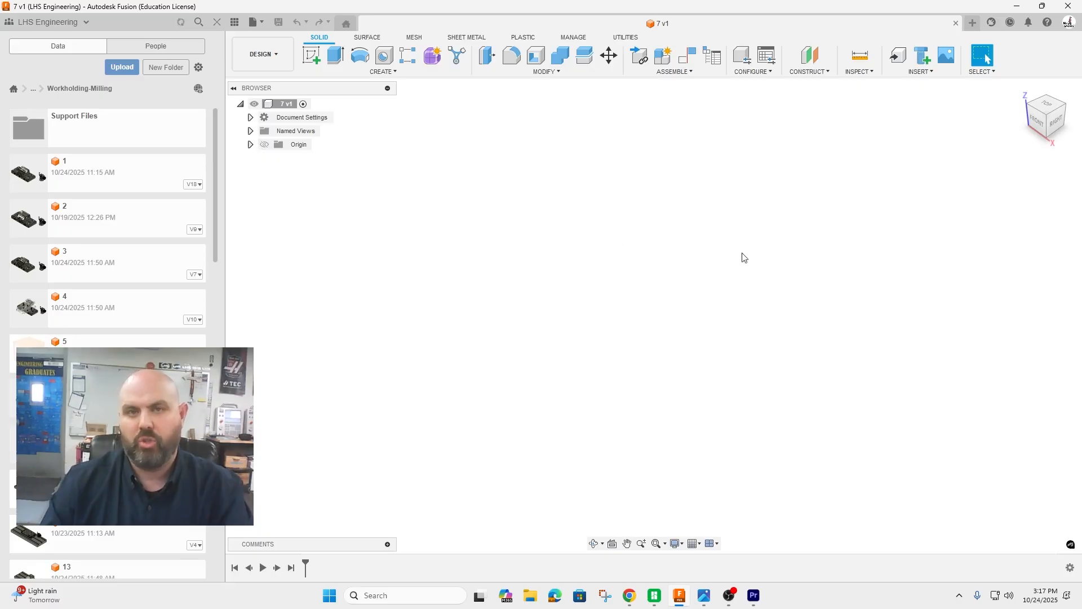
- Insert Double Base Plate from the 01- Baseplate folder of Workholding Supprt Files into the current design at its default position
click(33, 89)
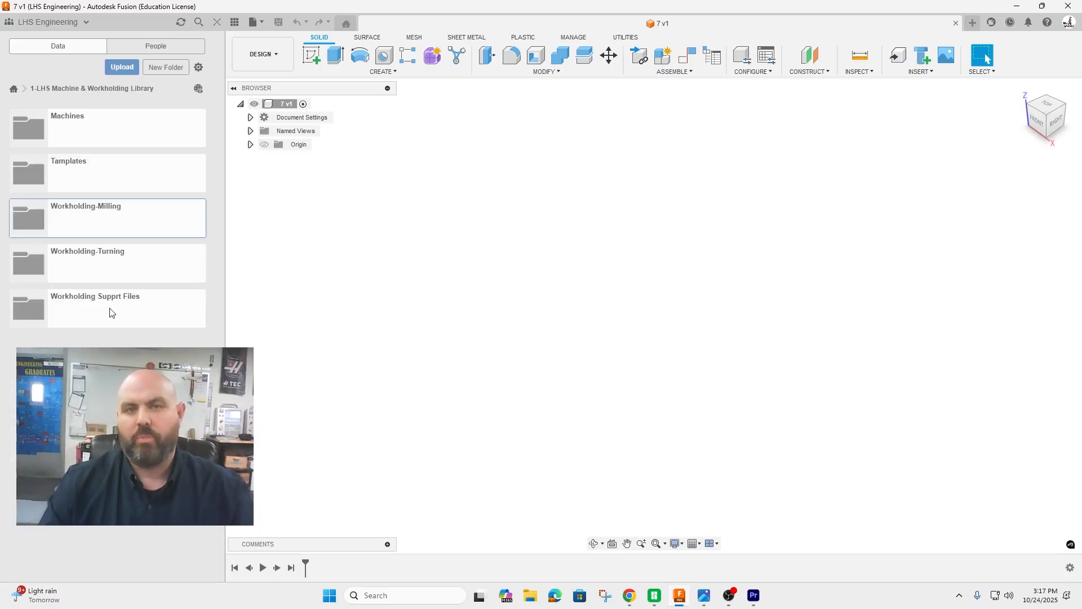
click(73, 309)
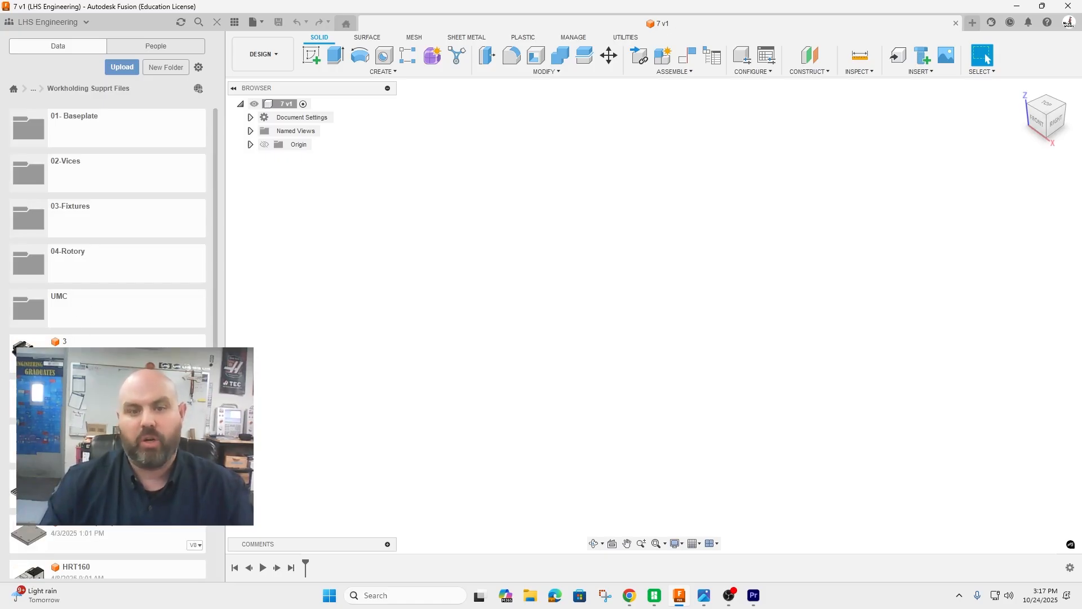
click(109, 131)
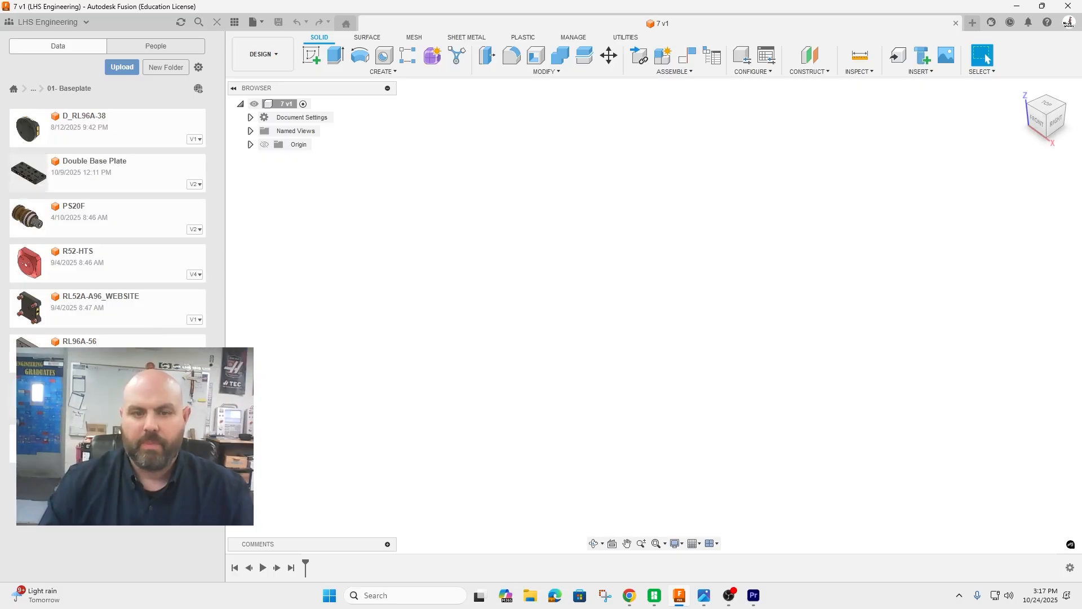
click(94, 171)
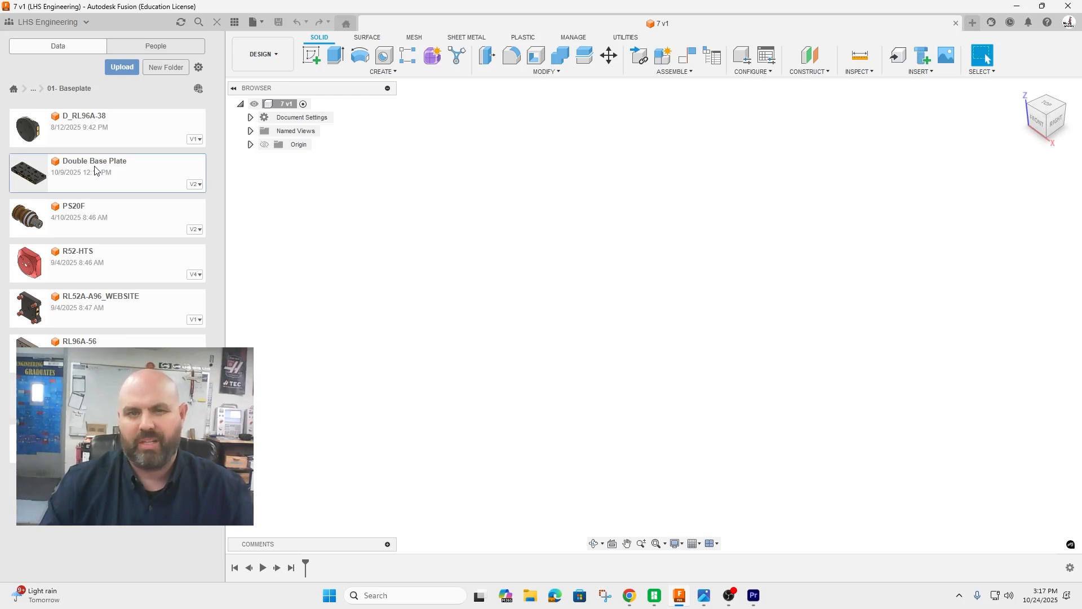
right_click(96, 169)
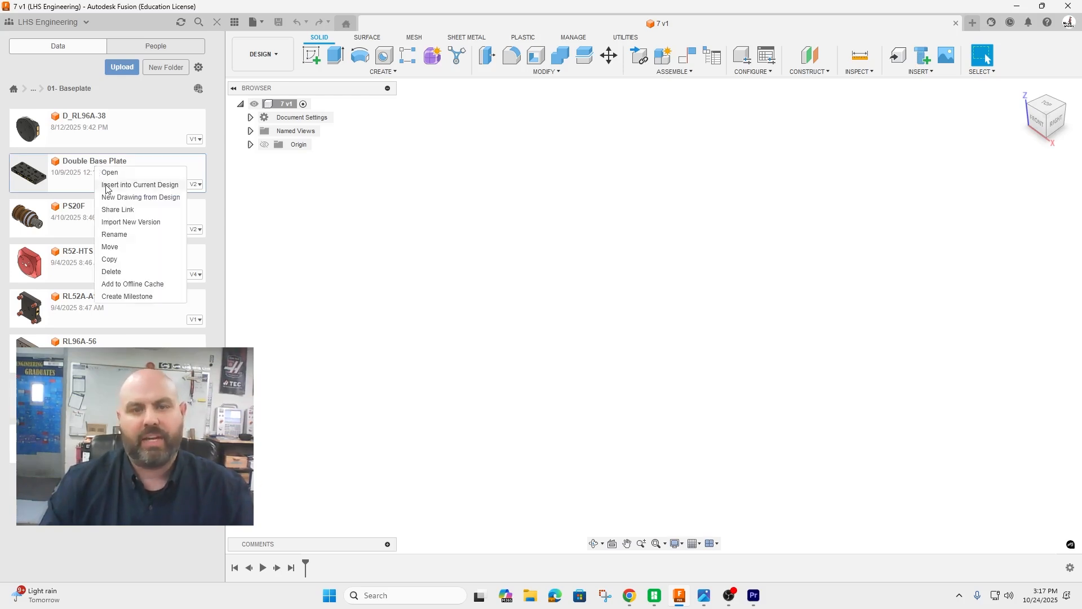
click(105, 186)
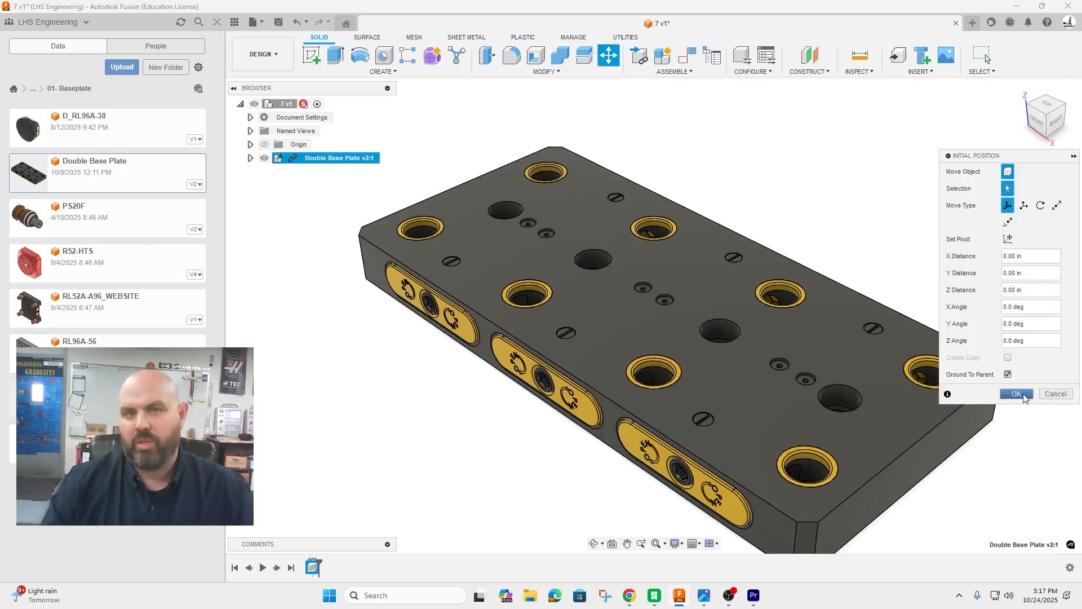
click(1016, 394)
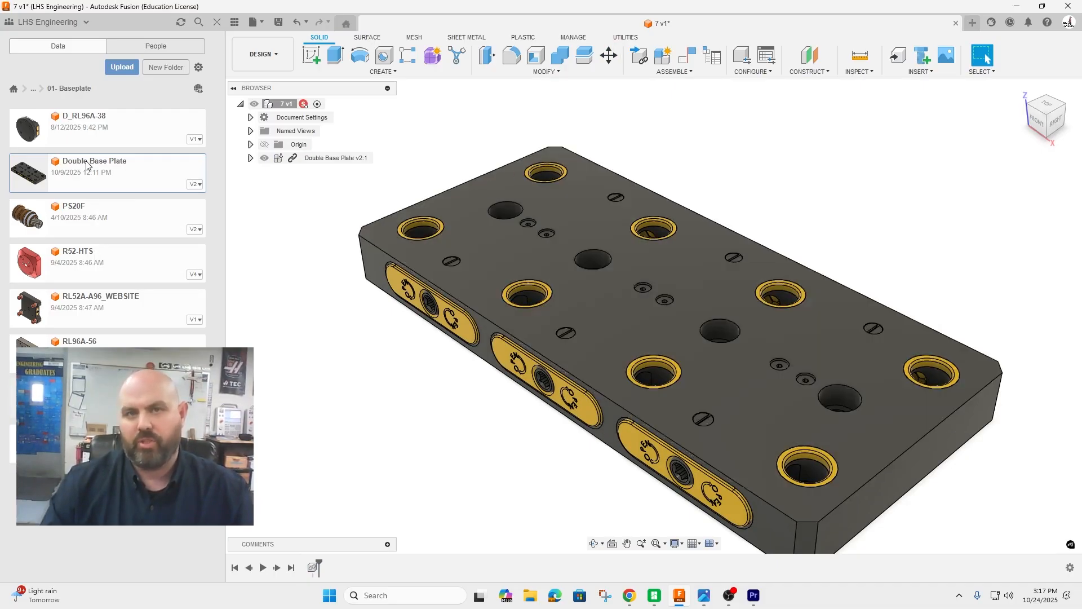
- Break the Double Base Plate's link to its source file and unground the component from its parent
right_click(303, 160)
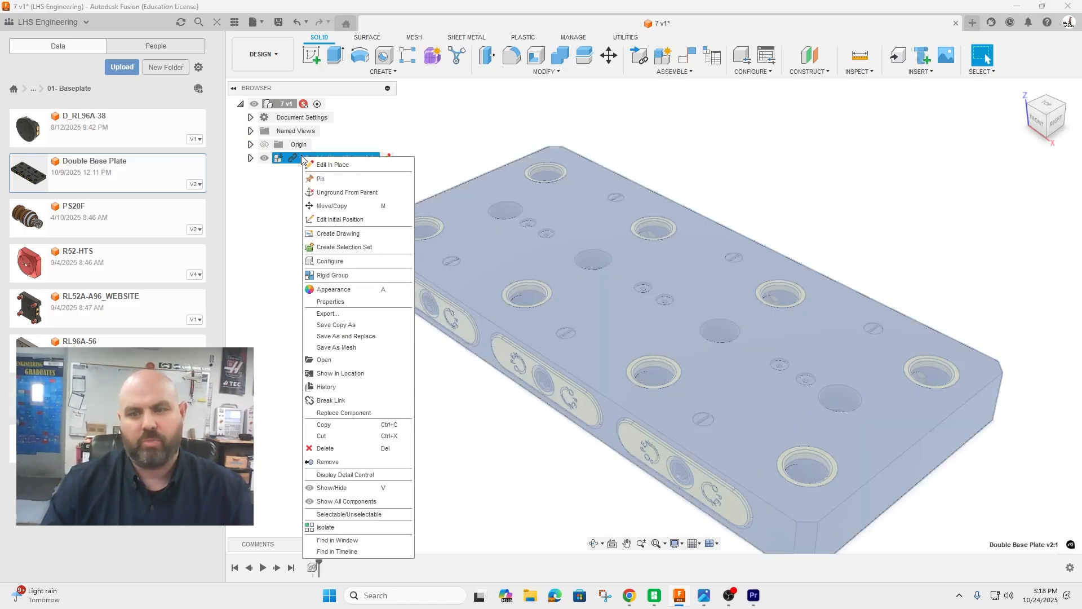
click(368, 402)
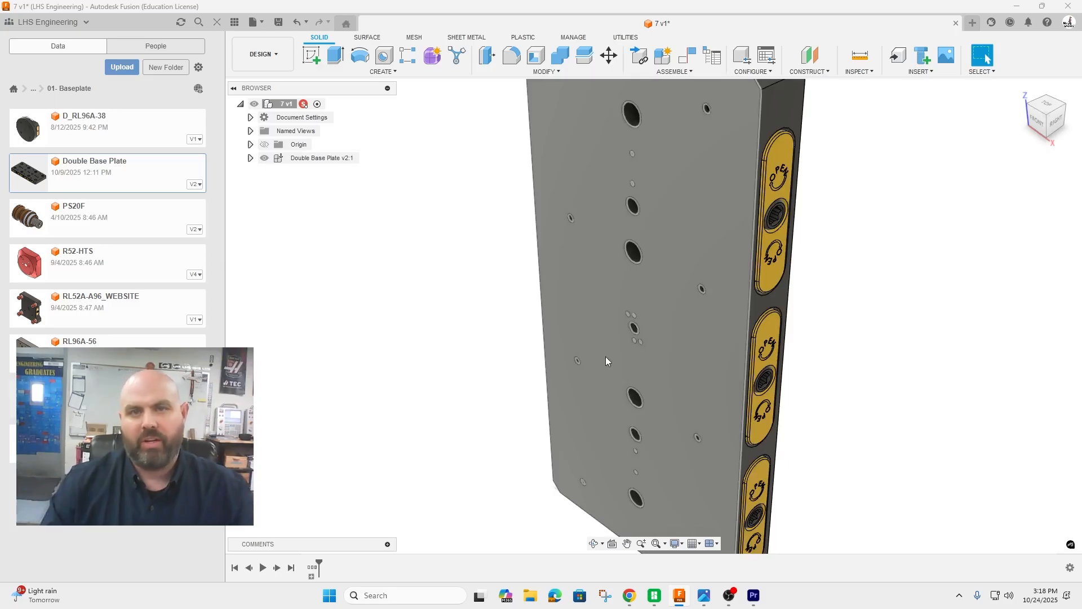
scroll(607, 359, down, 2)
scroll(607, 358, down, 2)
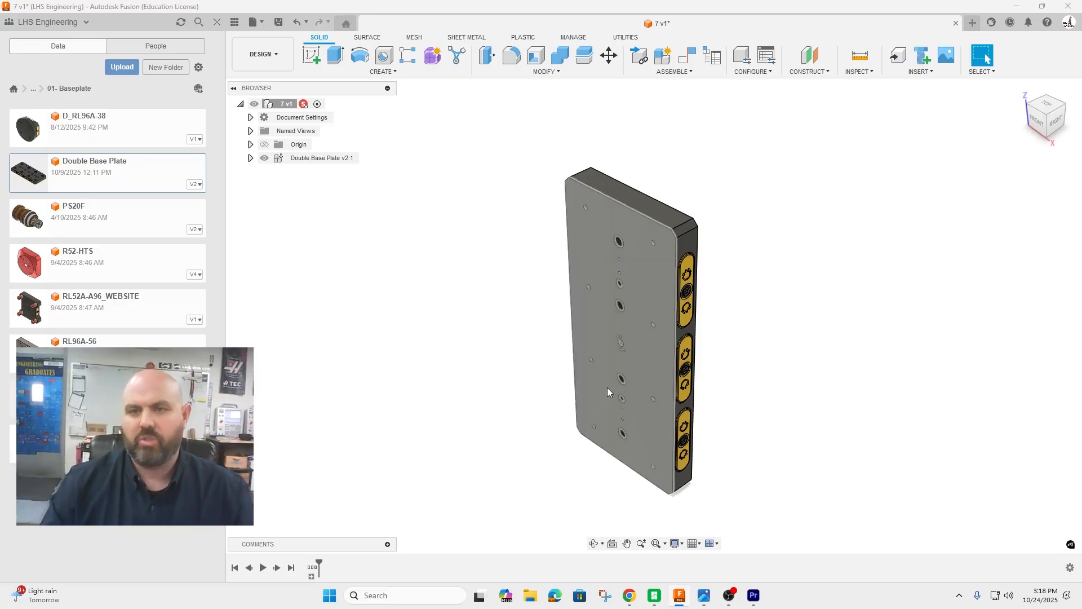
right_click(319, 160)
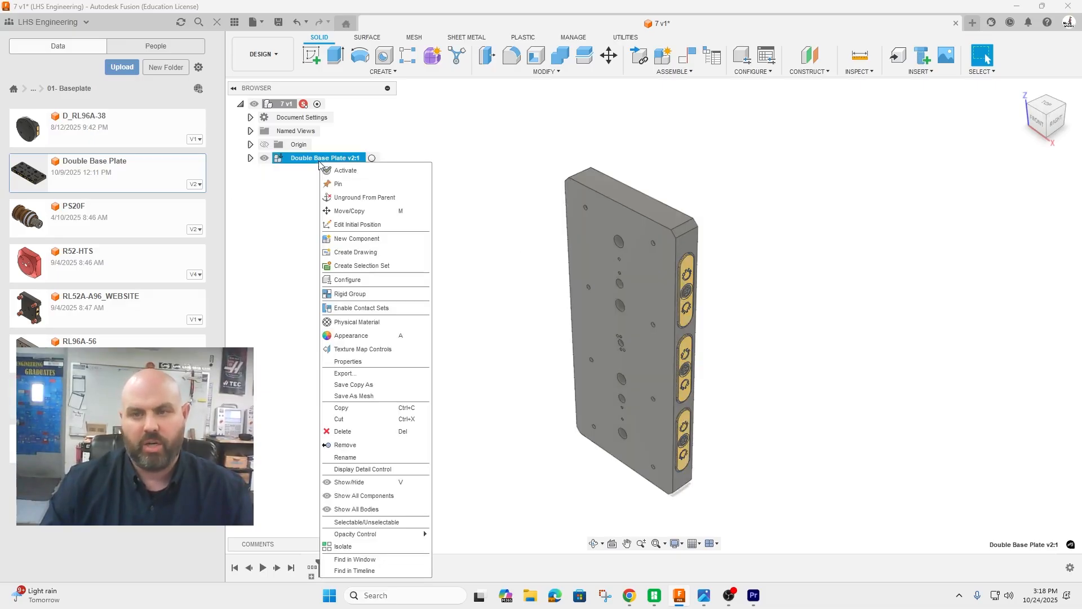
click(345, 200)
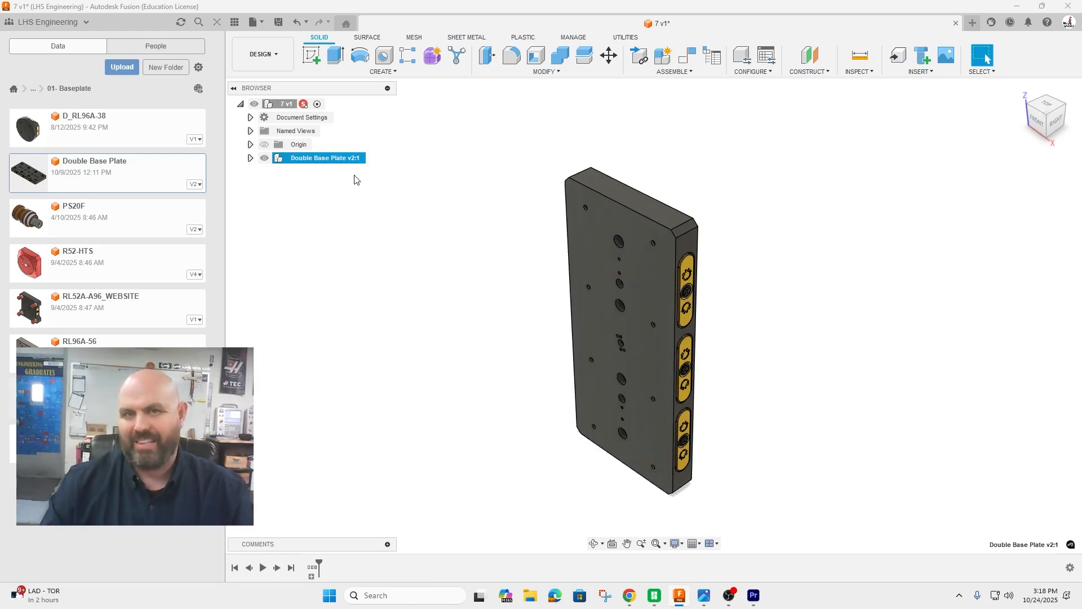
- Create a rigid group from the Double Base Plate with its child components included
right_click(337, 160)
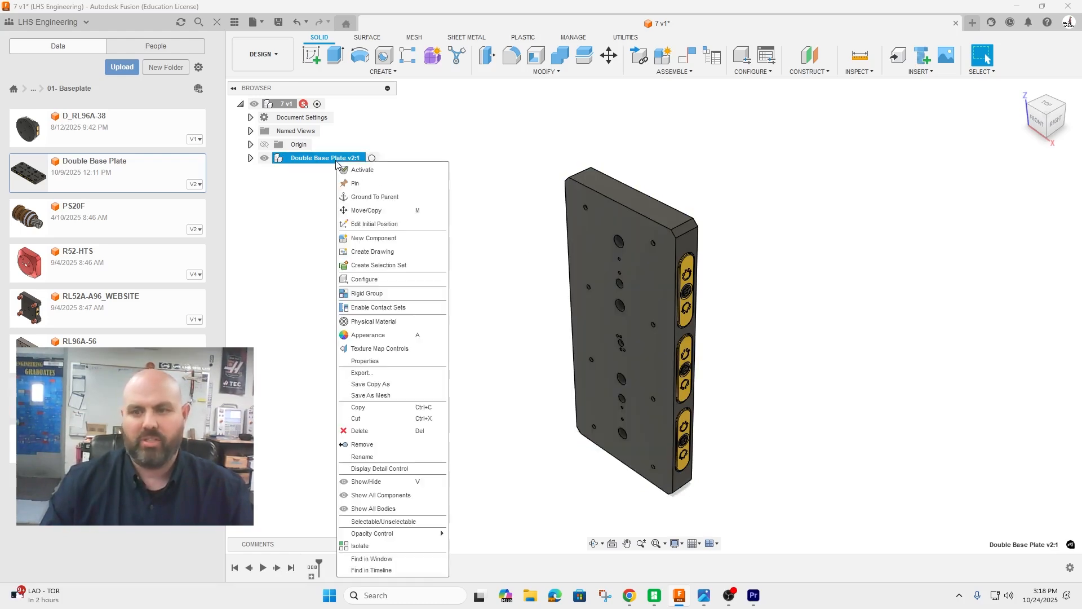
click(375, 294)
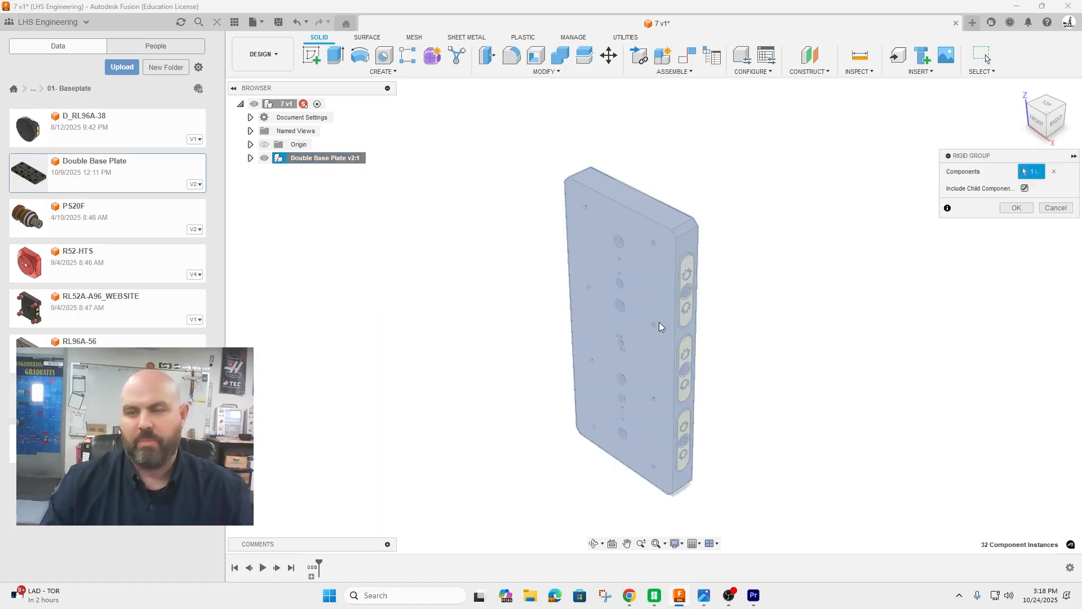
click(1016, 207)
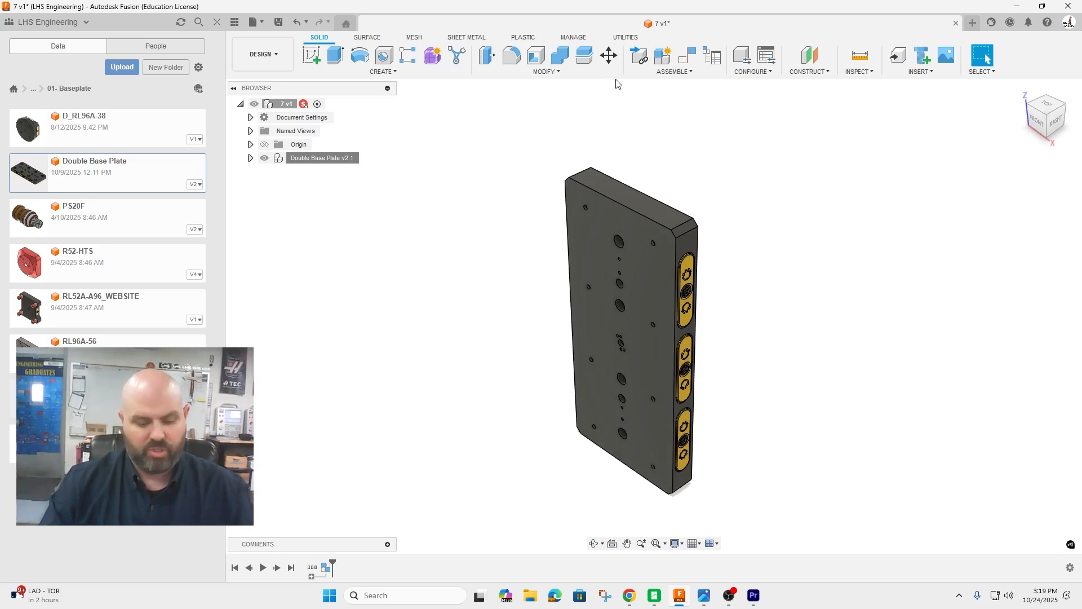
- Show the origin and joint the small centre hole on the base plate's underside to the origin point at a 0 deg angle
key(j)
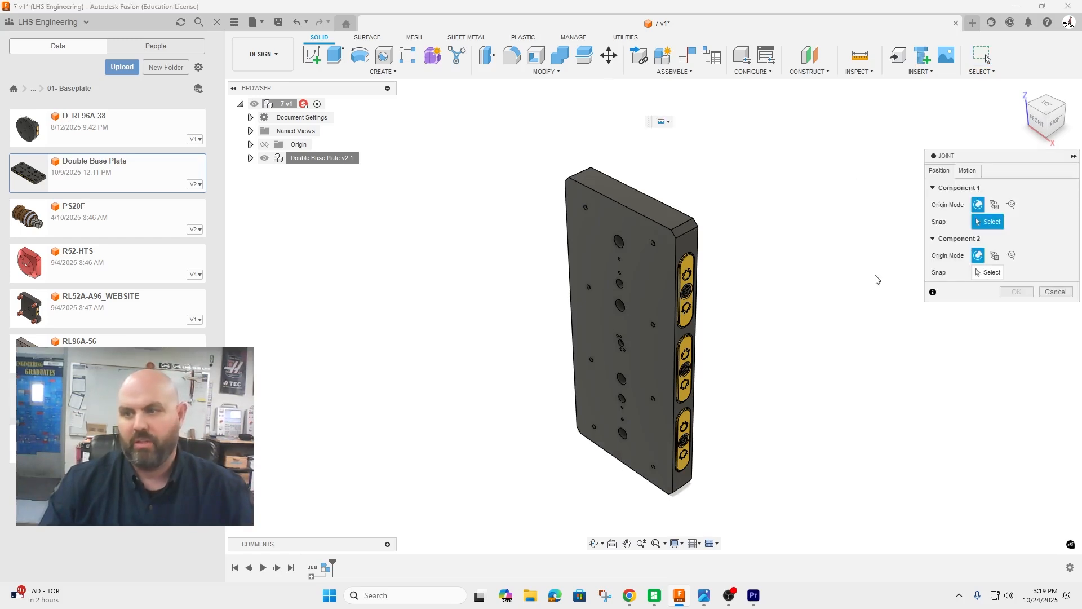
scroll(625, 354, up, 5)
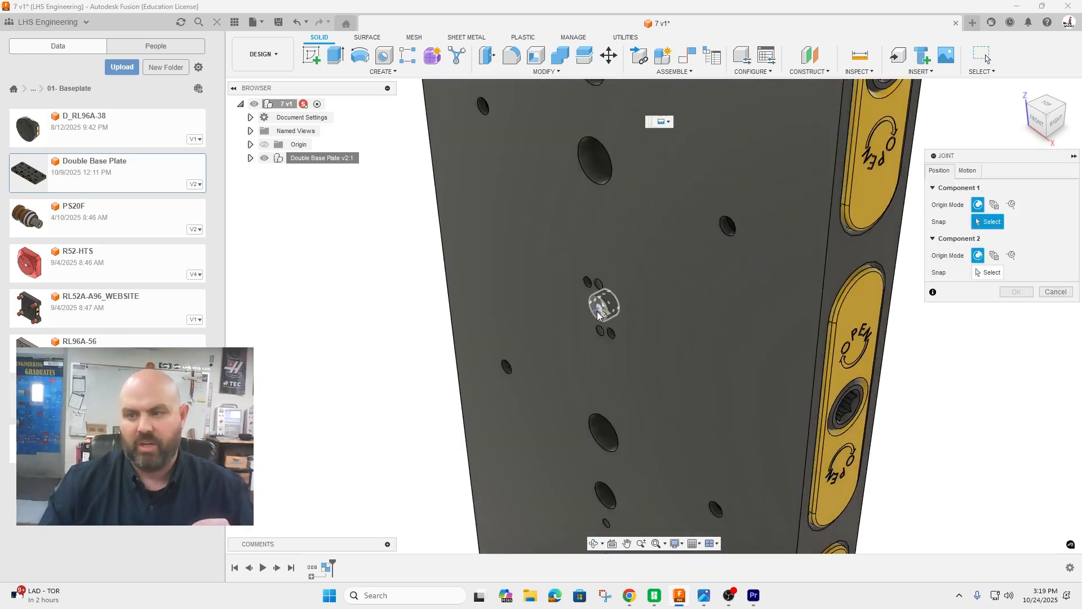
click(597, 311)
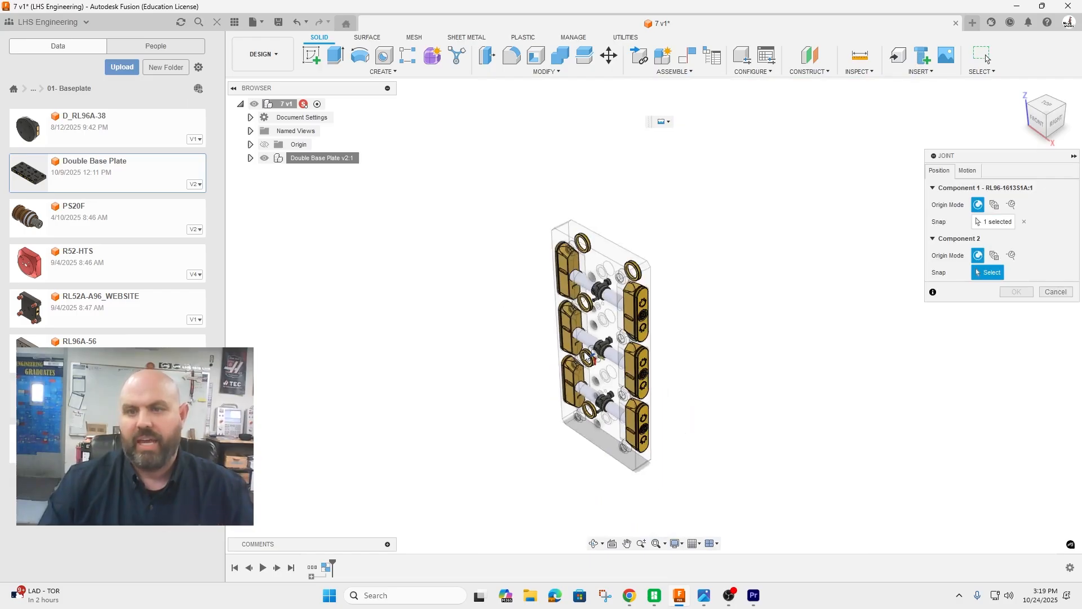
click(265, 145)
scroll(480, 163, down, 2)
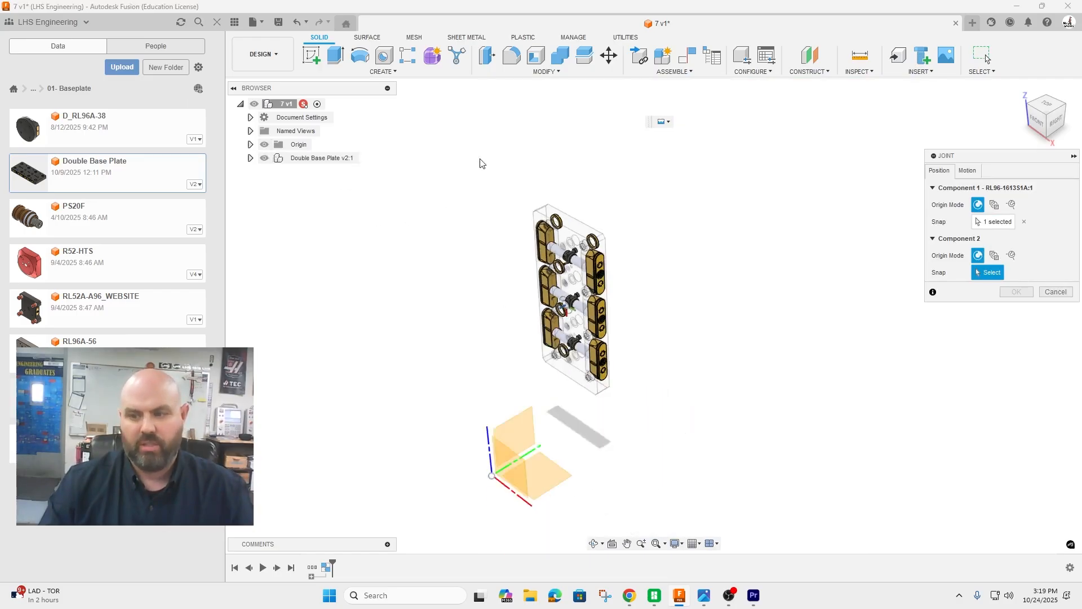
click(492, 475)
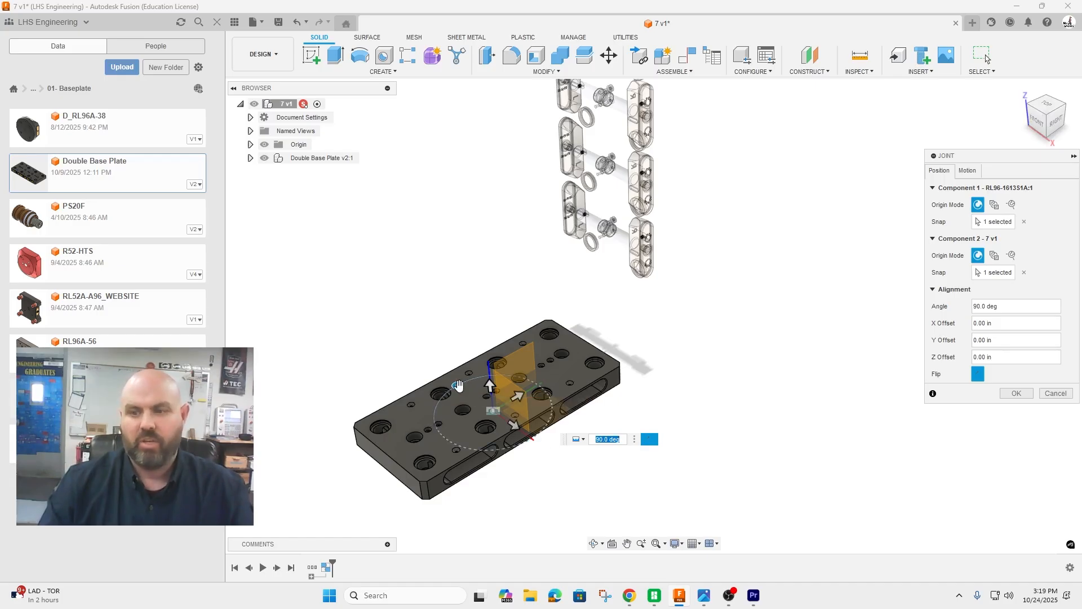
drag(458, 385, 538, 384)
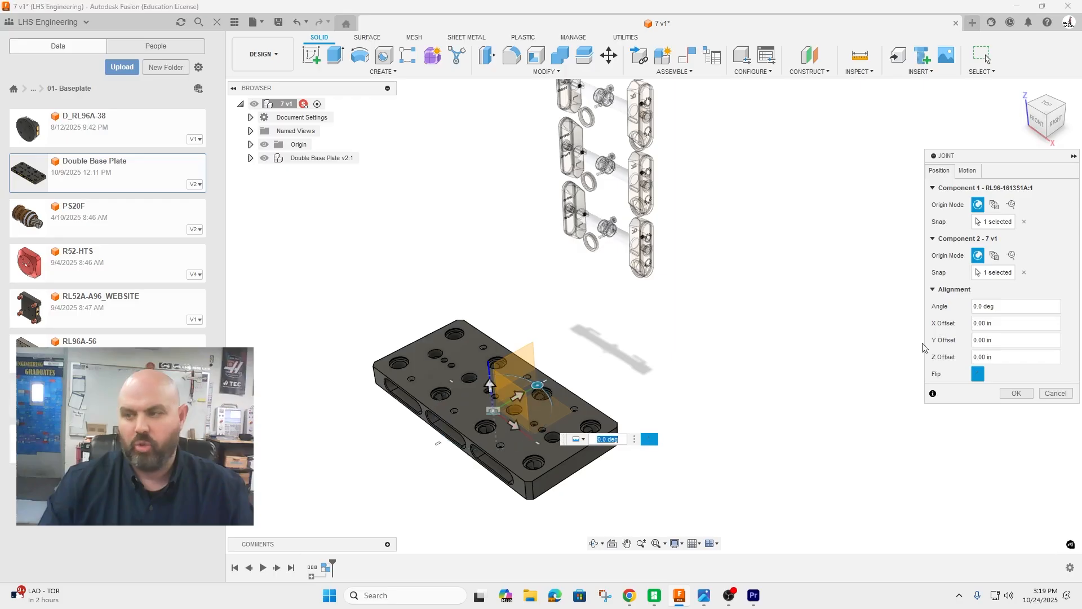
click(1016, 392)
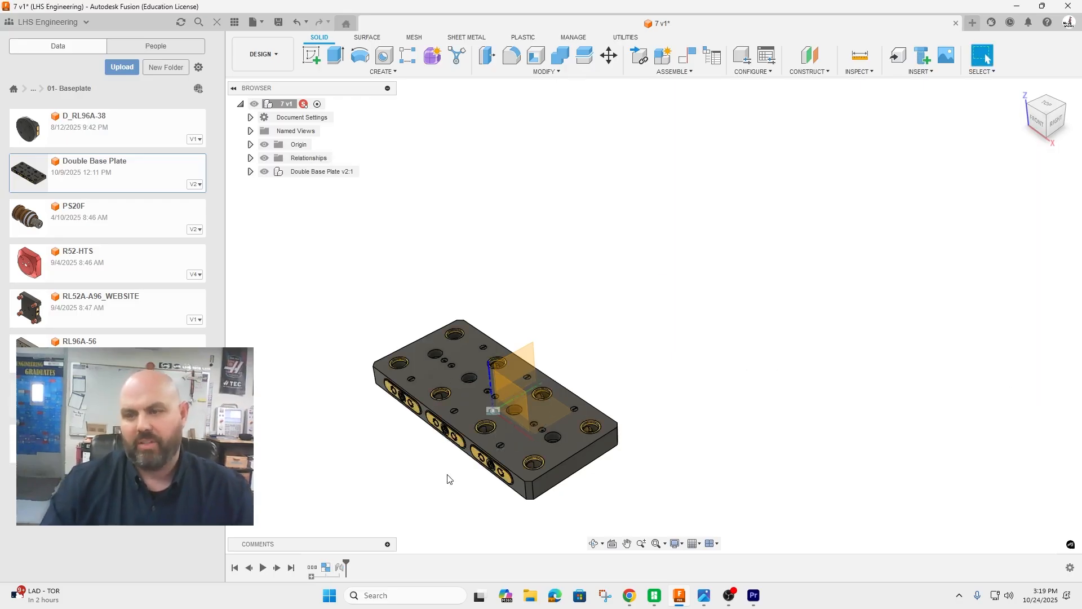
- Edit the base plate's joint to the origin and set its alignment angle to 180 deg
scroll(444, 442, up, 5)
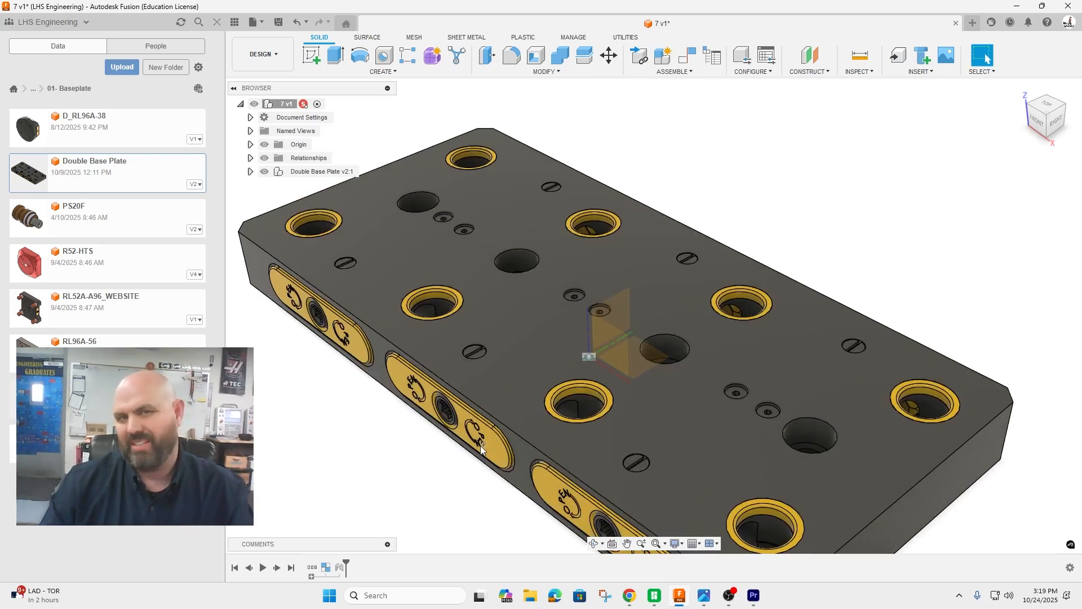
right_click(339, 567)
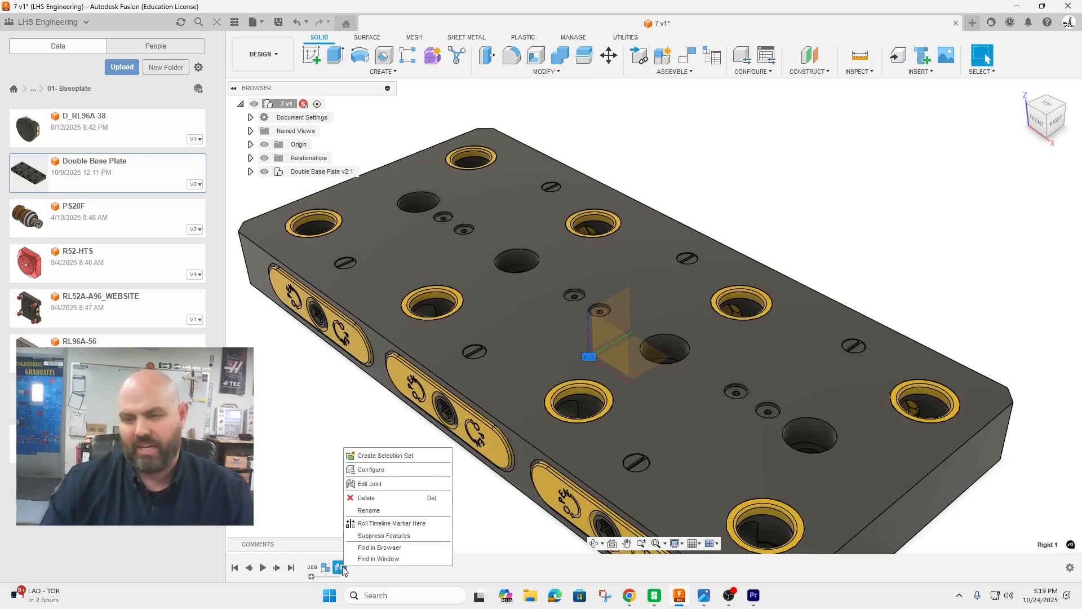
click(381, 488)
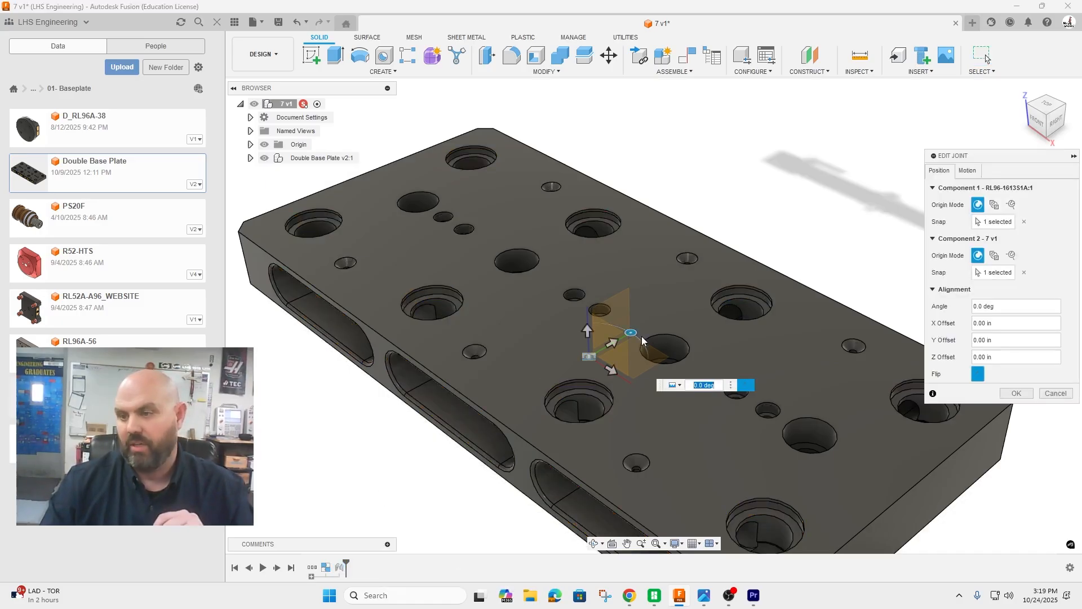
drag(631, 332, 544, 383)
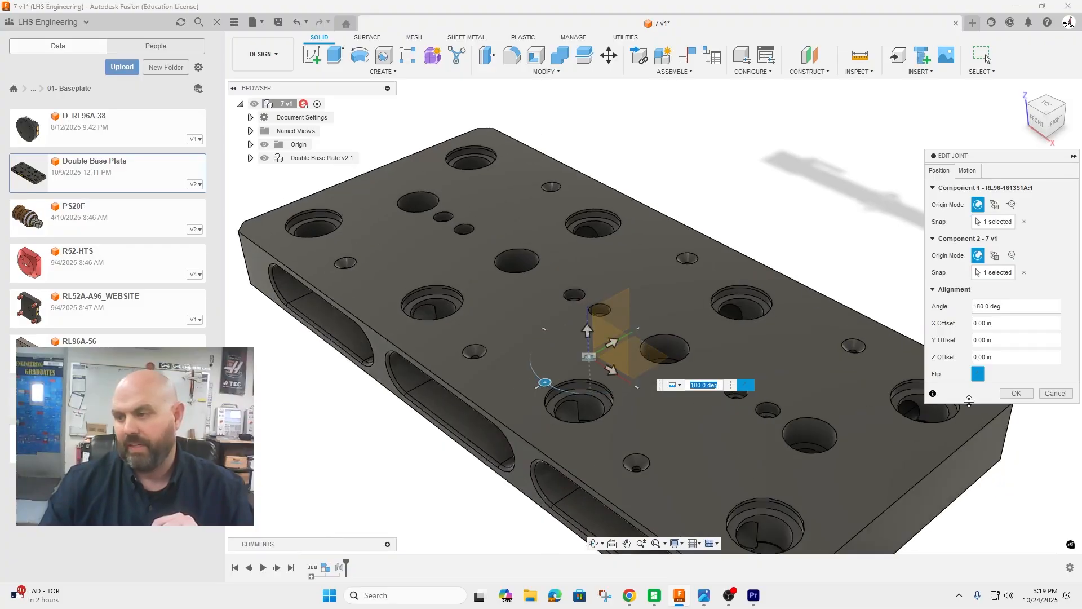
click(1015, 394)
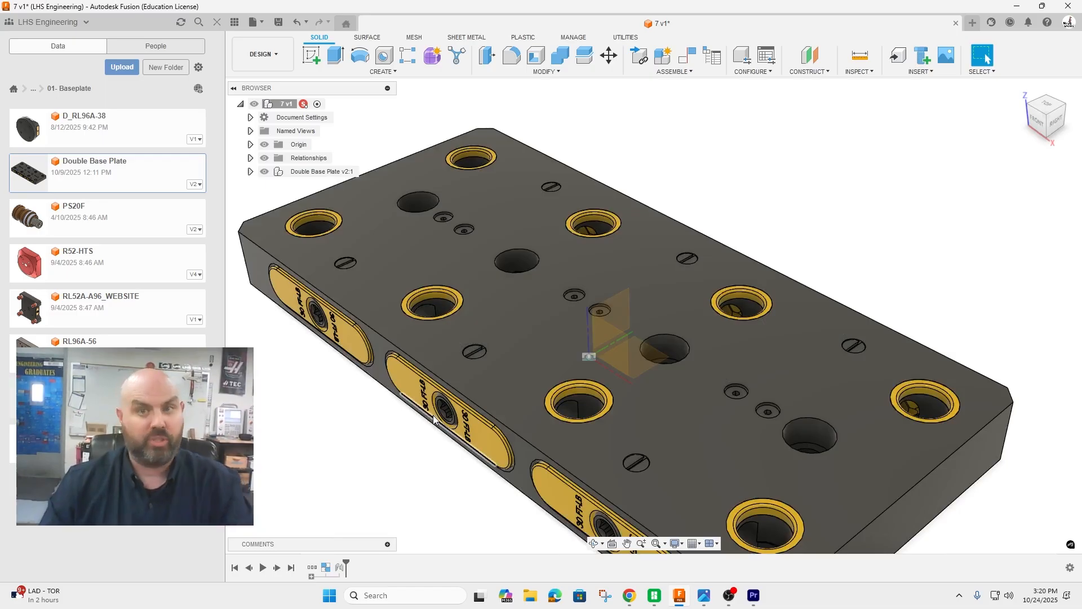
scroll(627, 299, down, 4)
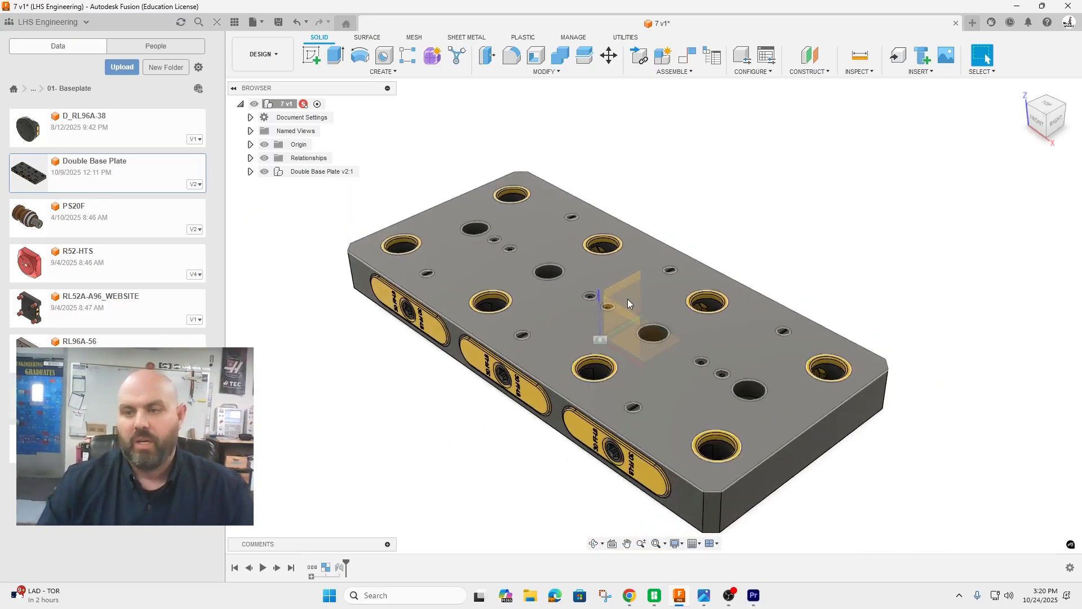
- Pin the Double Base Plate in place and hide the design's origin
right_click(326, 172)
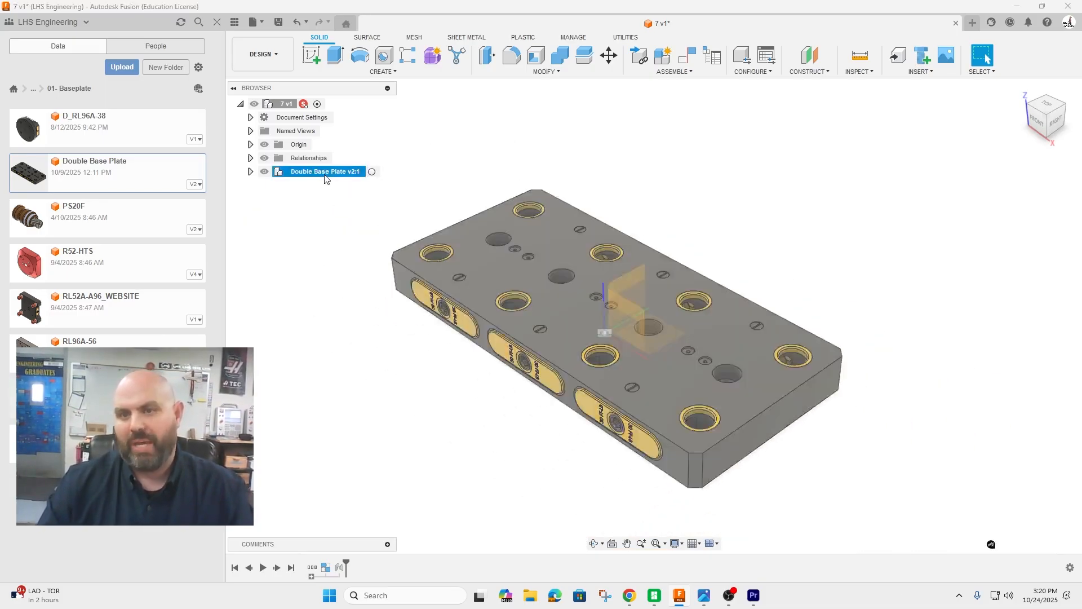
click(346, 196)
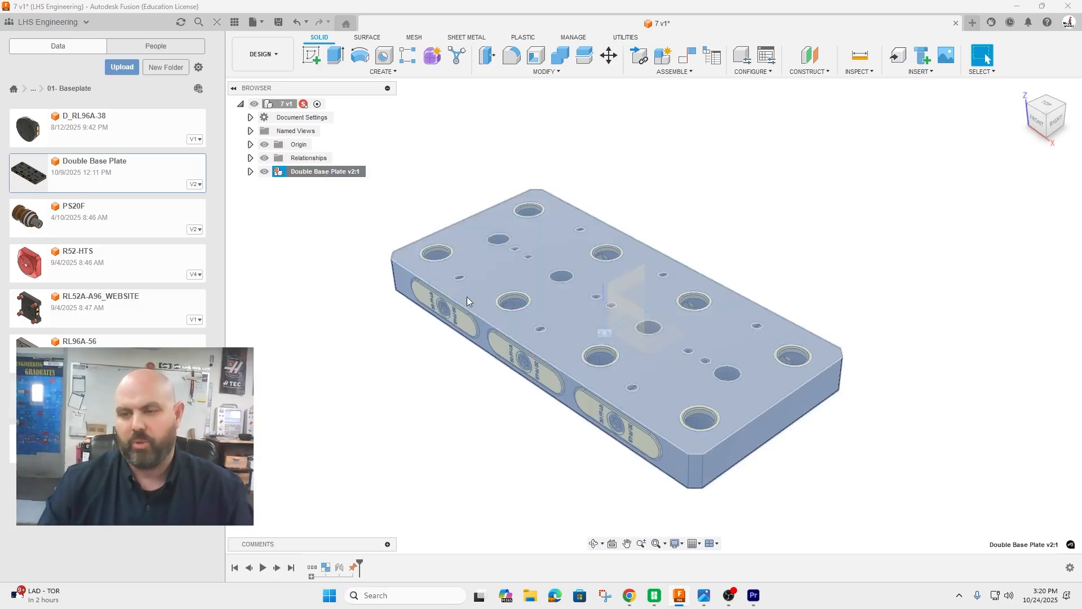
click(402, 371)
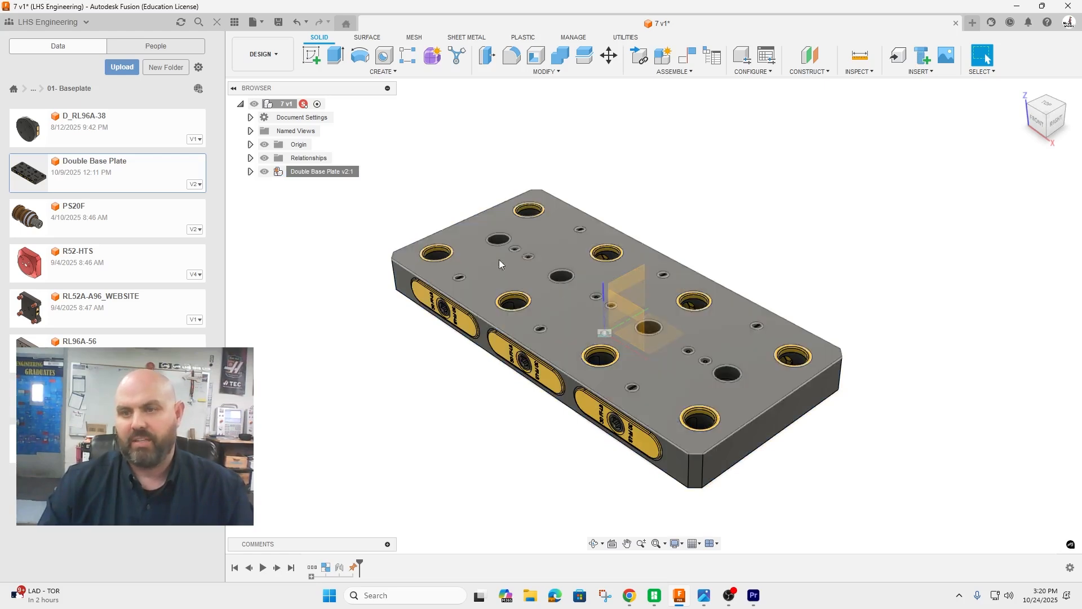
click(263, 145)
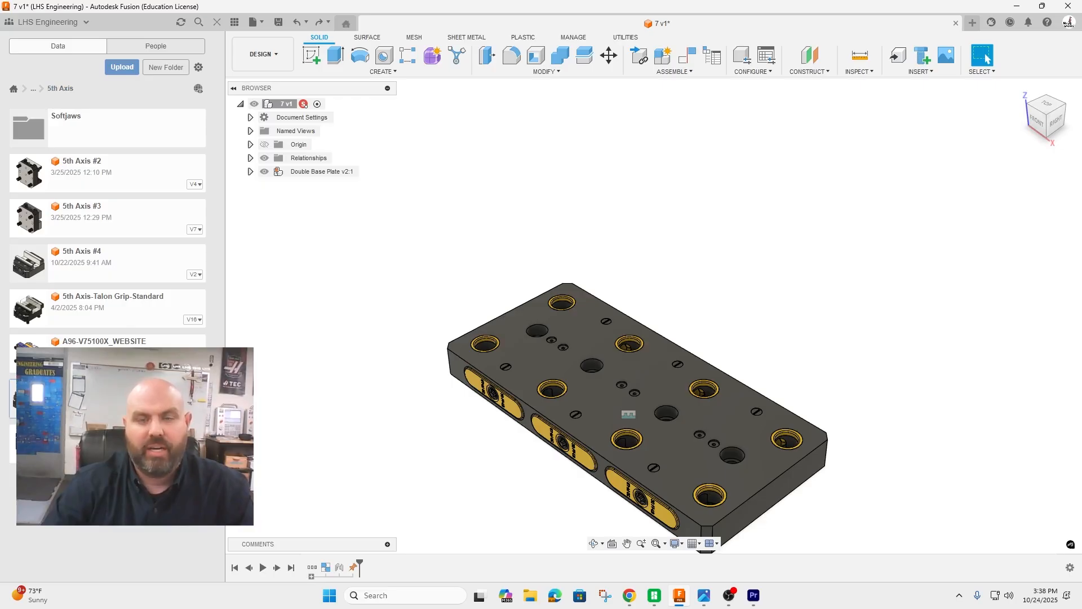
- Insert the D_R96-V562M vise from the 5th Axis folder at its initial position and break its link to the source file
click(149, 416)
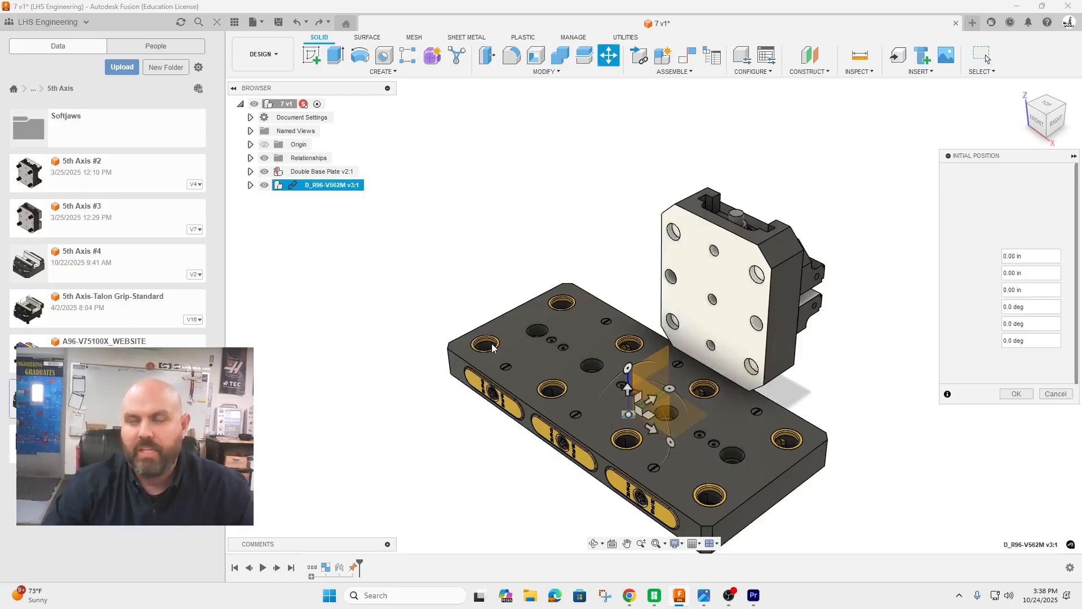
click(1017, 394)
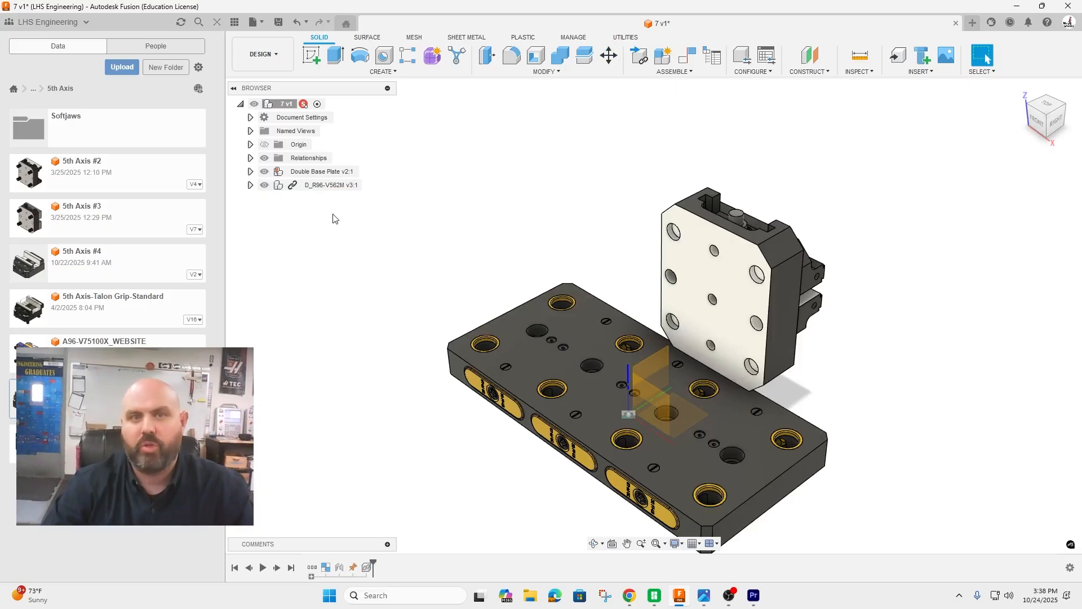
right_click(322, 188)
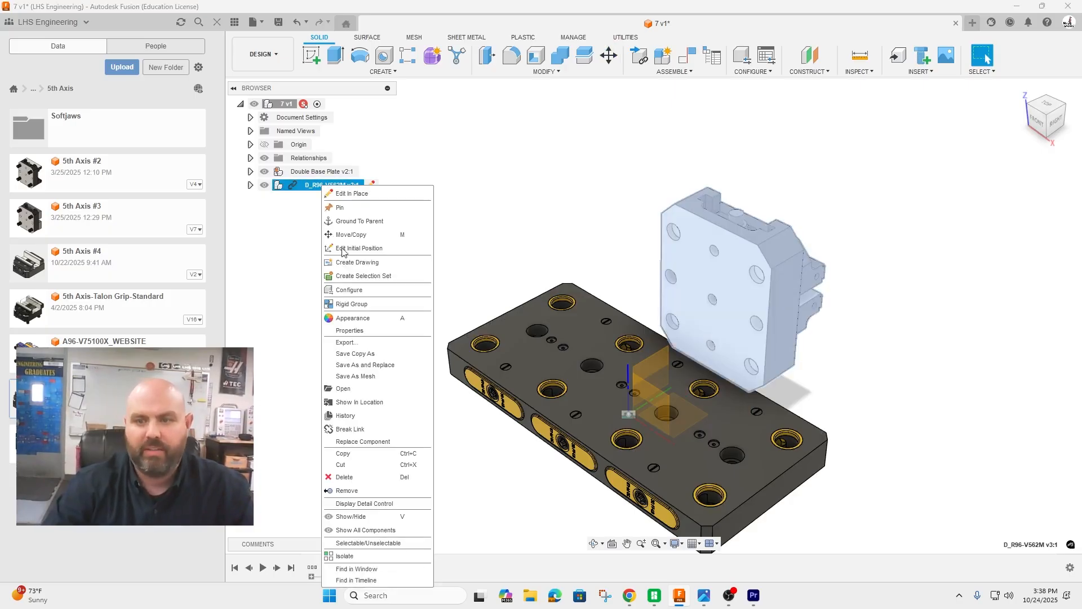
click(370, 430)
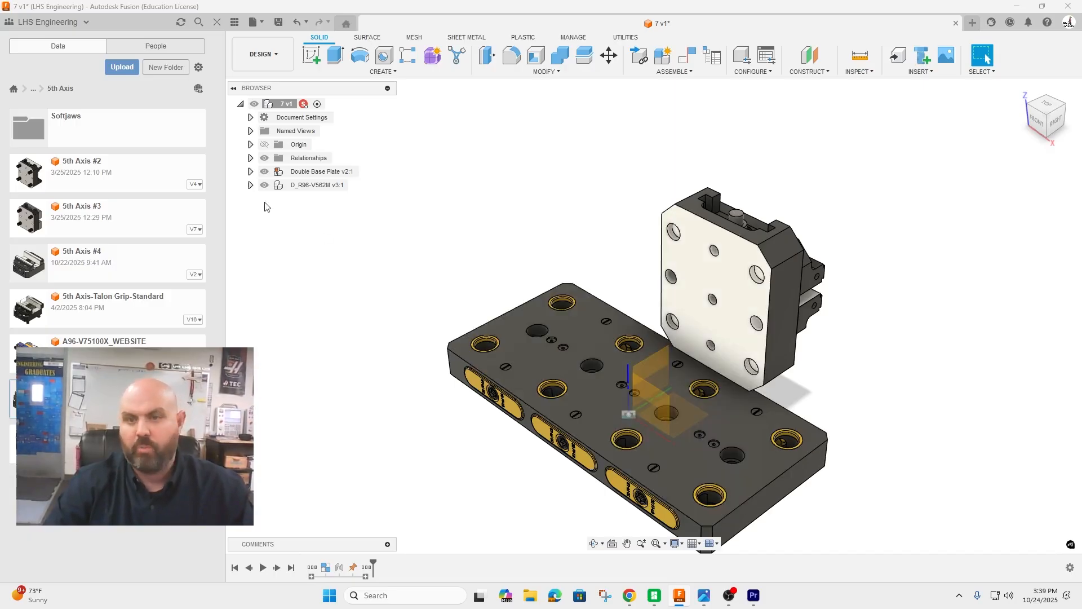
- Hide the vise component's own origin and joint the vise base's underside centre hole to the small hole mid-plate at 180 deg
click(250, 186)
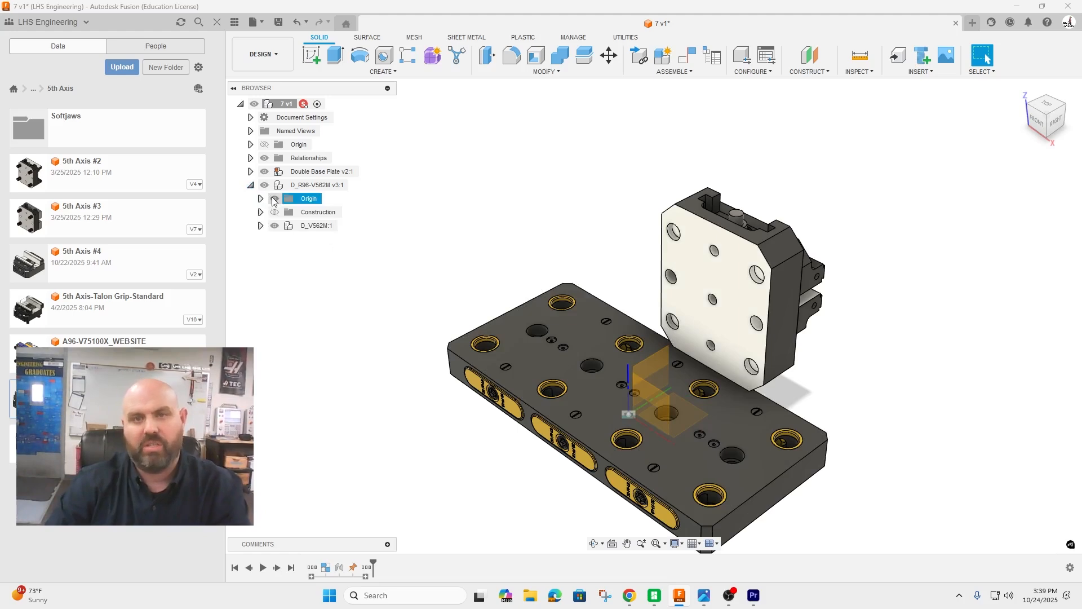
click(275, 198)
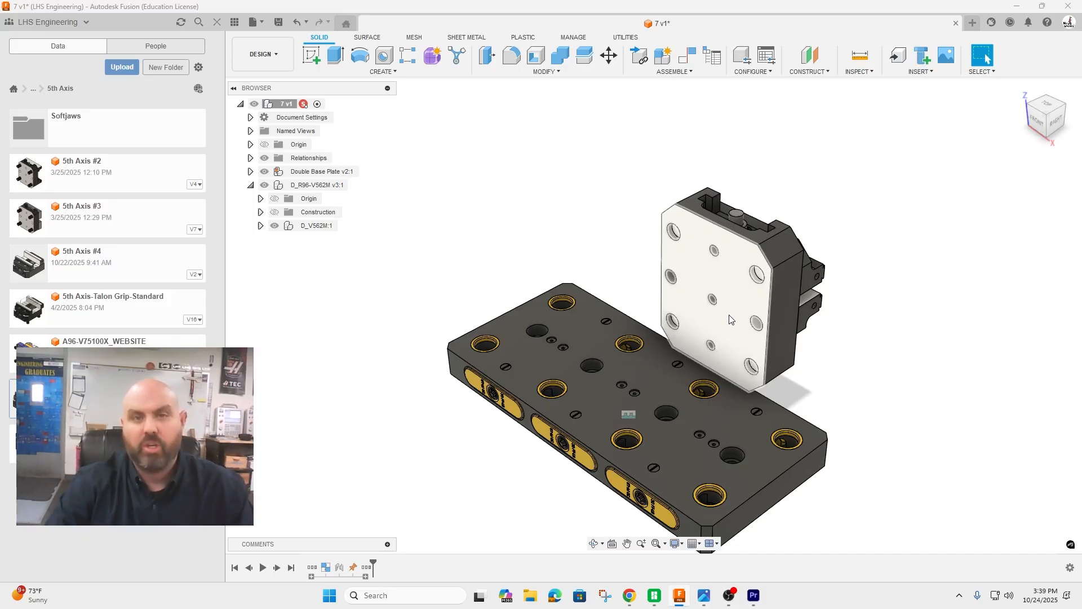
key(j)
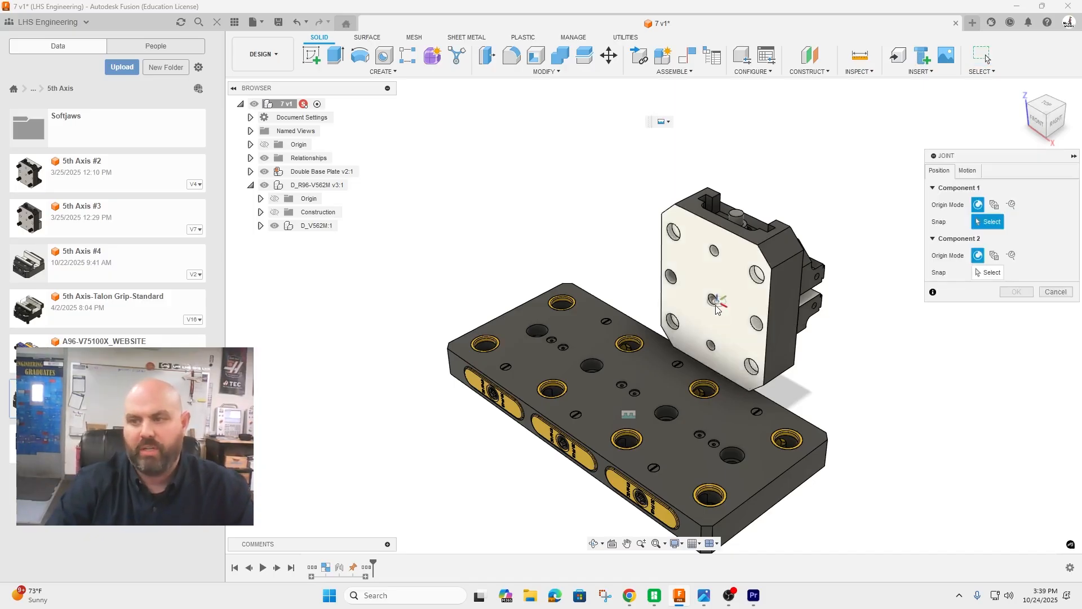
scroll(716, 299, up, 2)
click(717, 292)
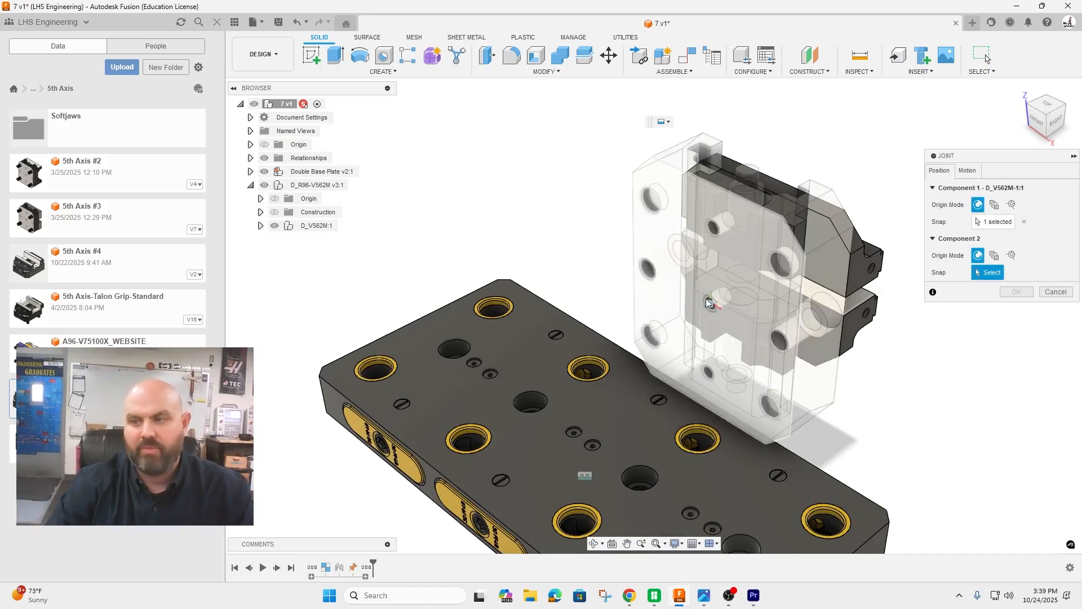
scroll(648, 374, down, 2)
scroll(614, 402, up, 2)
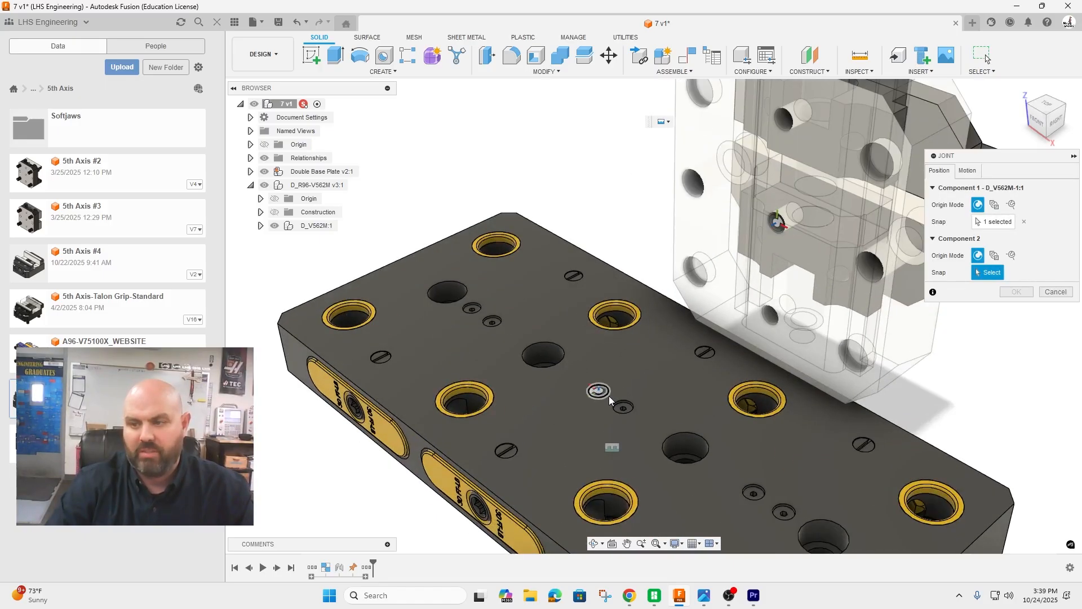
click(611, 399)
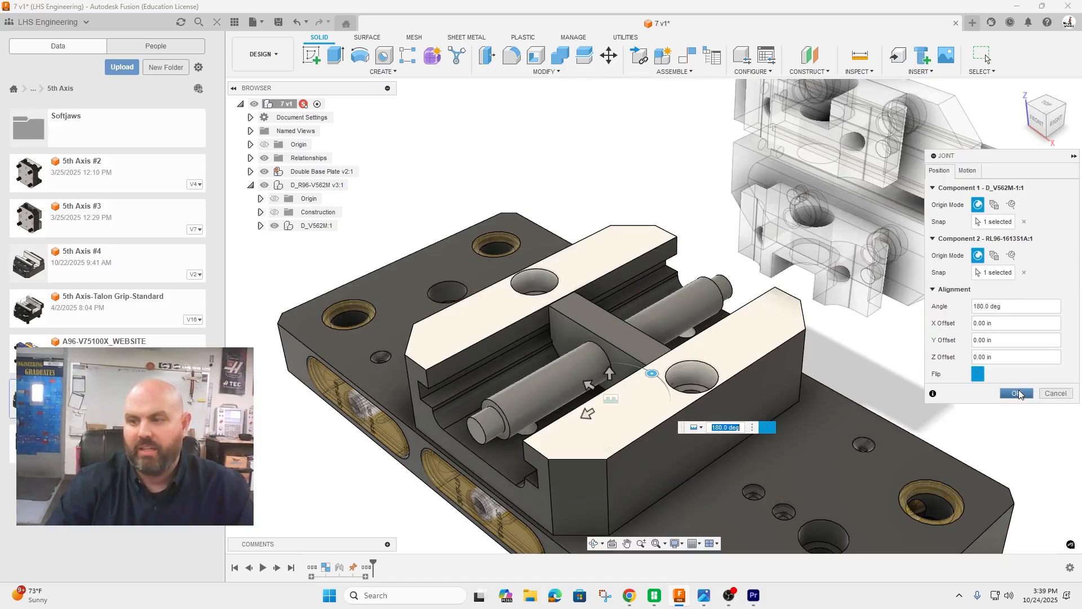
click(1018, 393)
scroll(813, 404, down, 2)
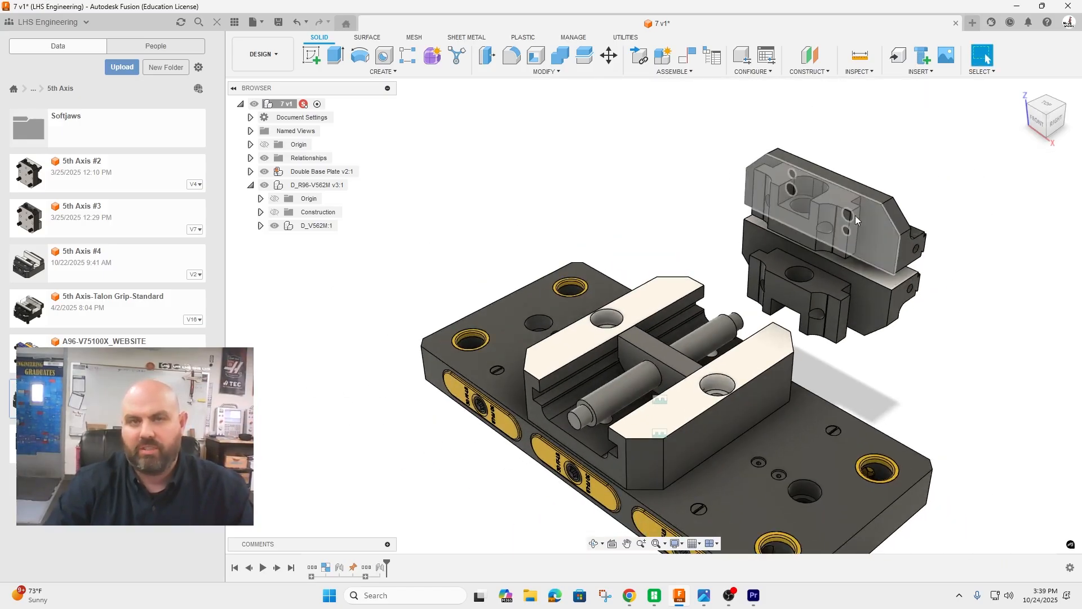
- Pull the upper jaw carrier D_V562M-2:1 away from its jaw and joint jaw D_V562M-5:1 hole to hole onto it at -90 deg
drag(854, 216, 784, 225)
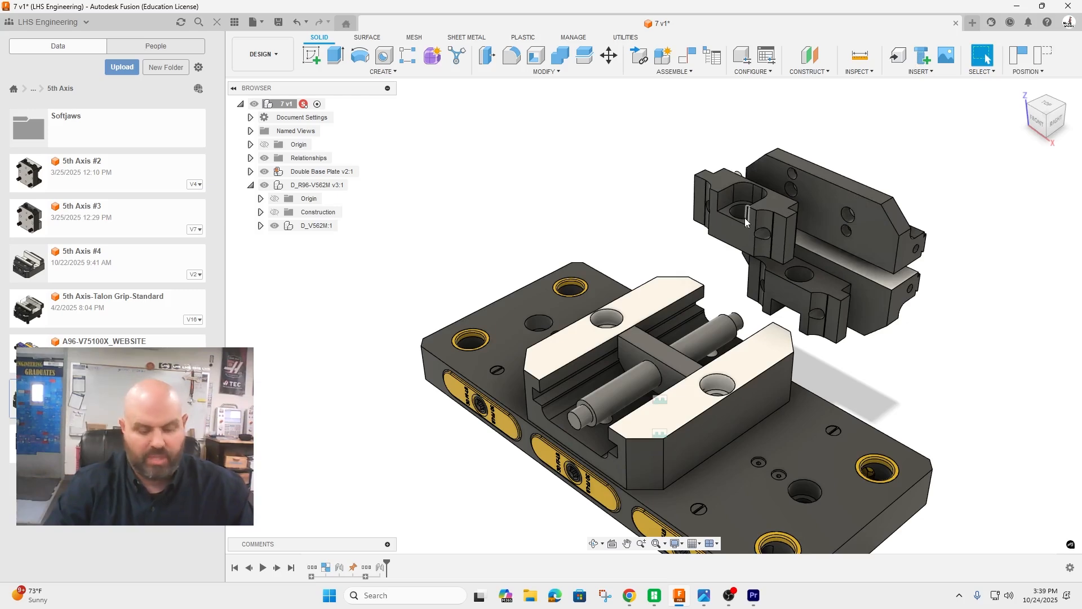
key(j)
click(853, 222)
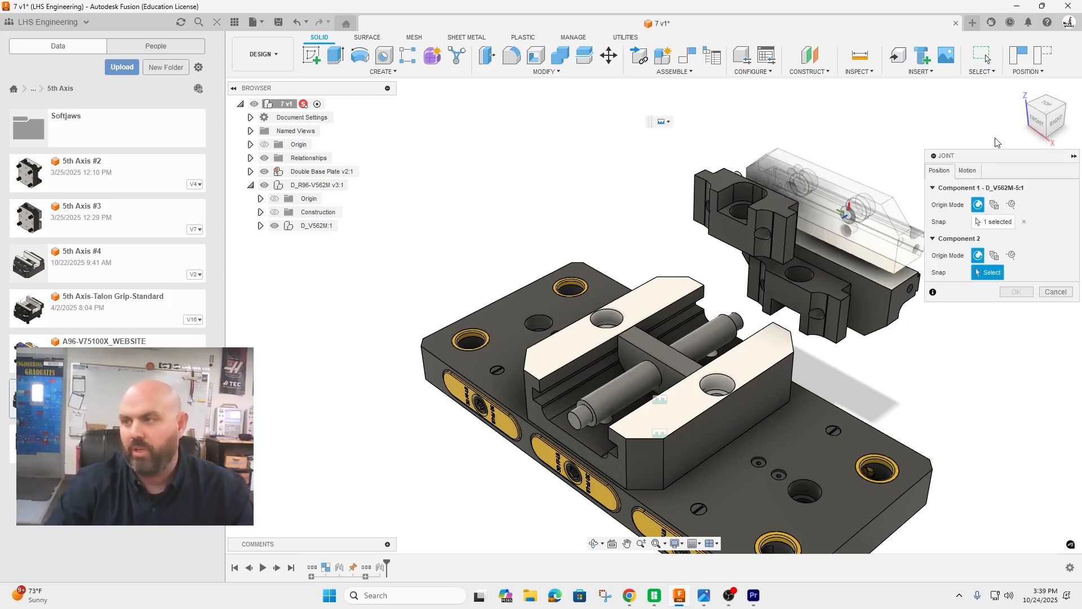
drag(1043, 112, 1026, 126)
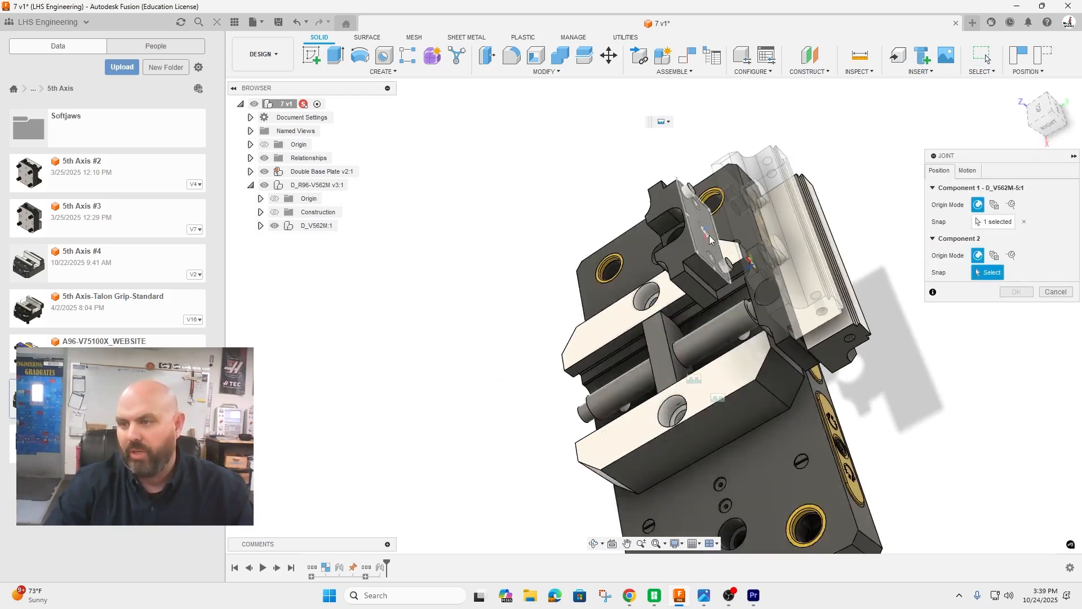
scroll(707, 236, up, 5)
click(713, 283)
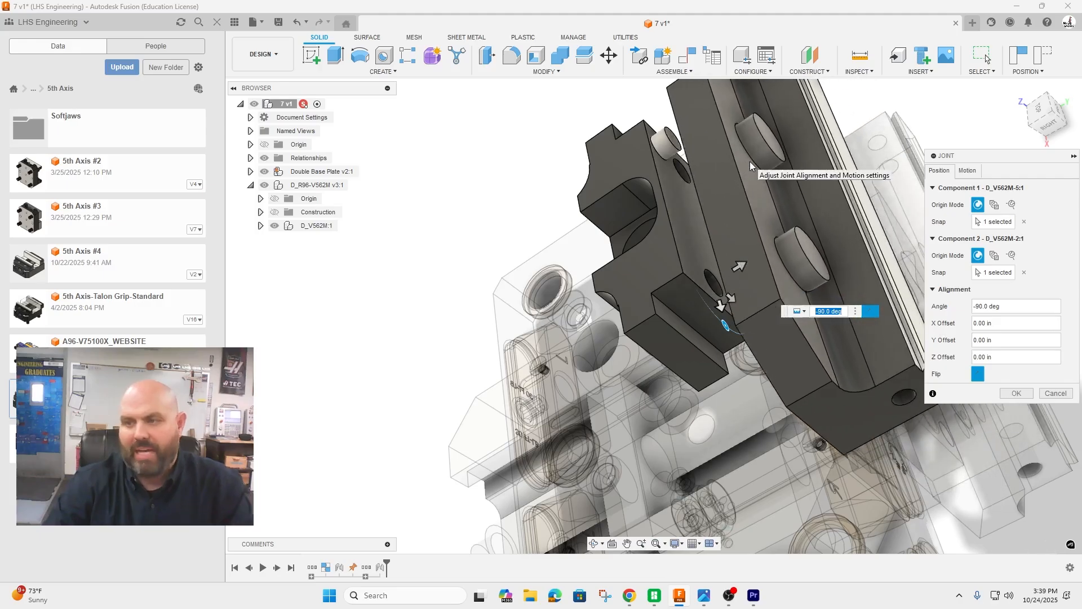
click(1016, 394)
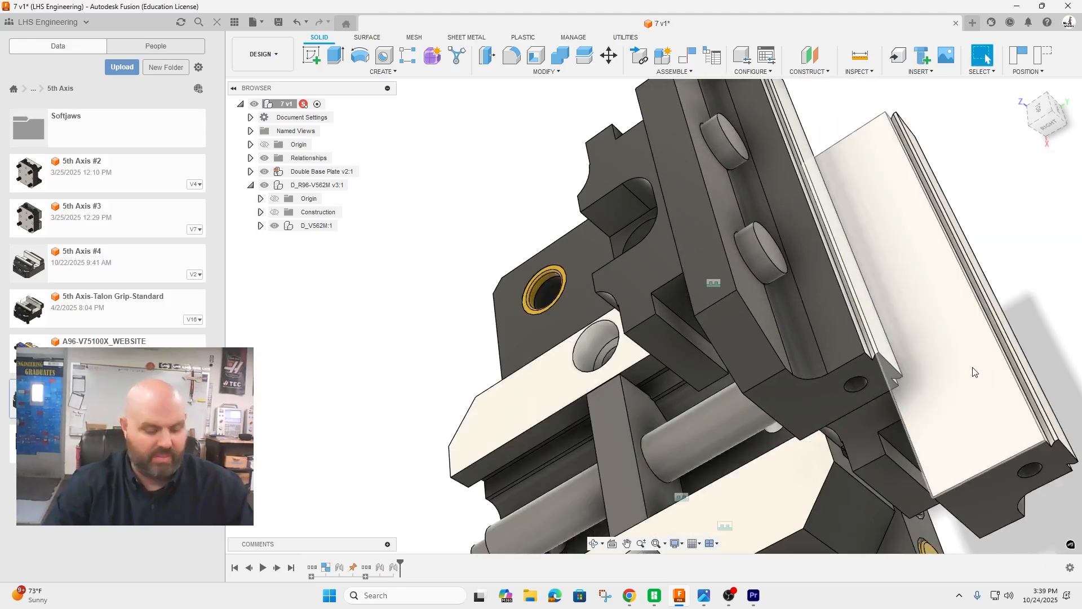
- Pull the second jaw away from its carrier and joint carrier D_V562M-2:2 hole to hole onto jaw D_V562M-5:2 at -90 deg
key(j)
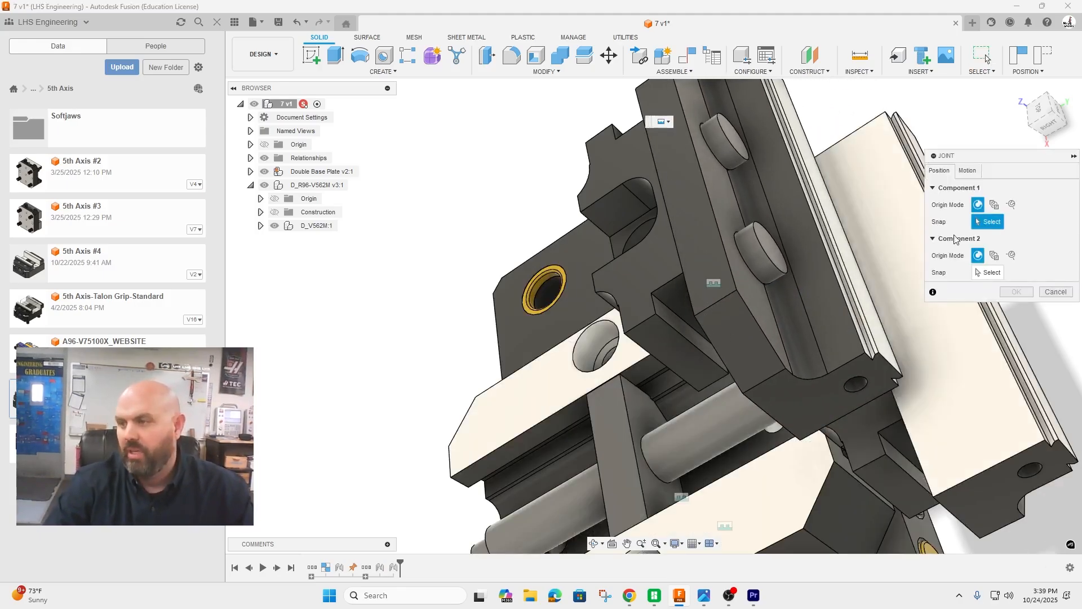
key(Escape)
drag(975, 331, 1069, 246)
scroll(857, 287, down, 5)
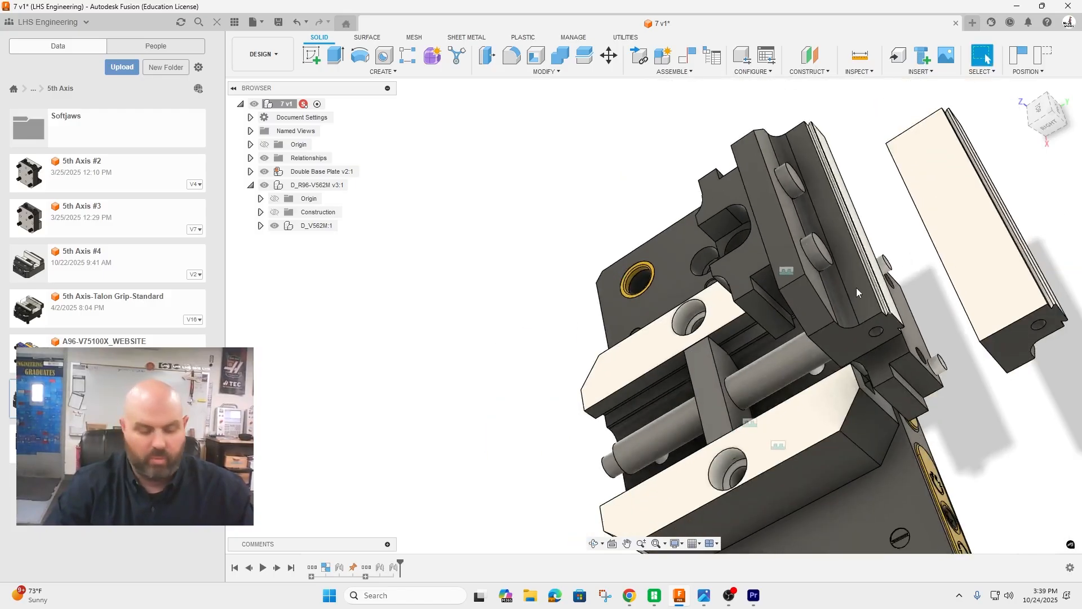
key(j)
scroll(900, 345, up, 5)
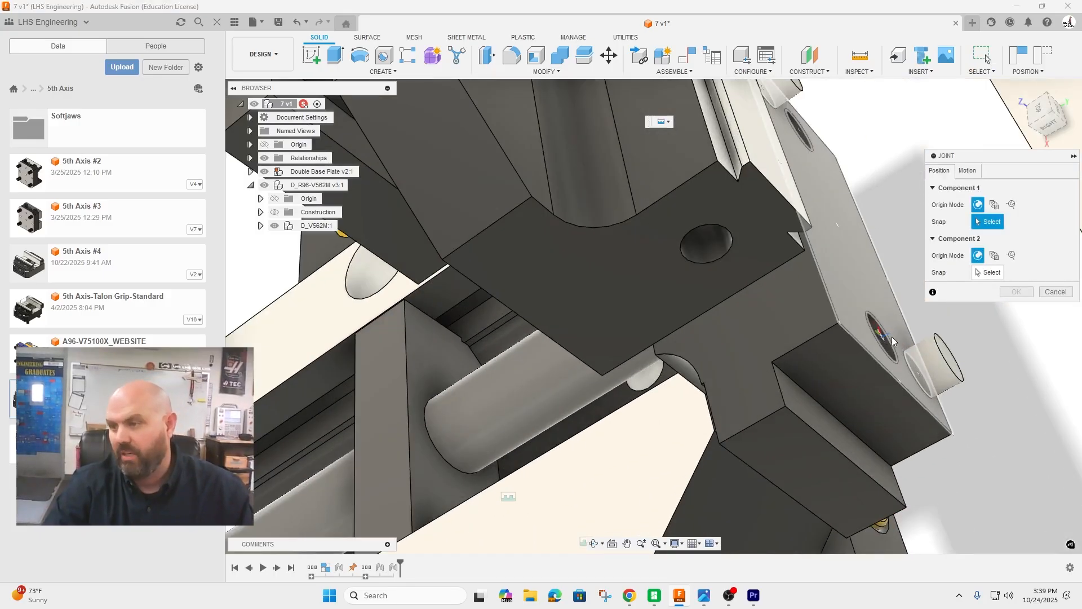
click(899, 344)
scroll(869, 345, down, 3)
click(1036, 131)
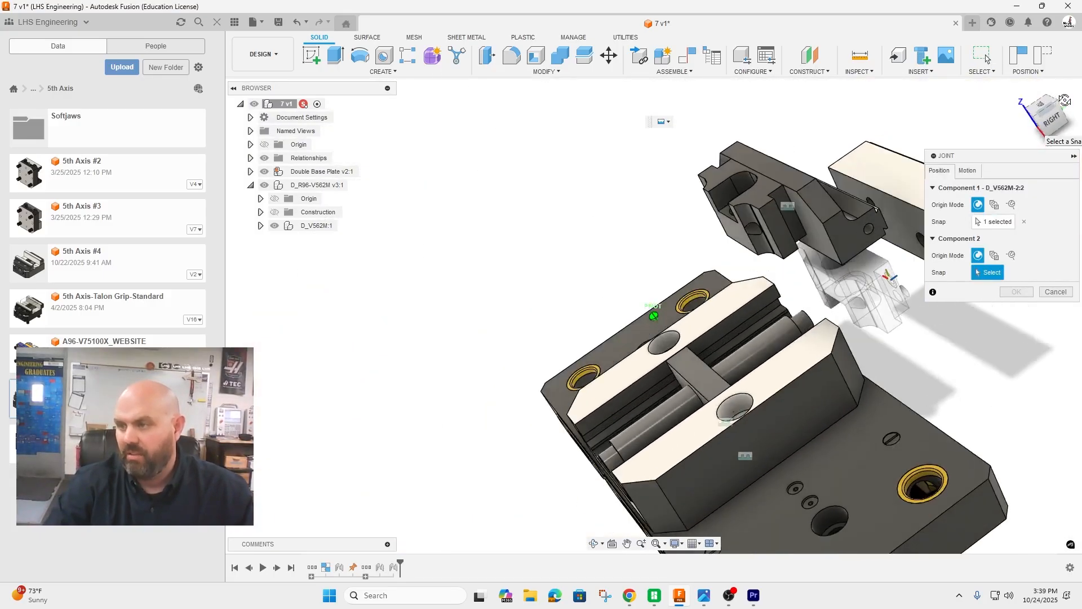
click(887, 273)
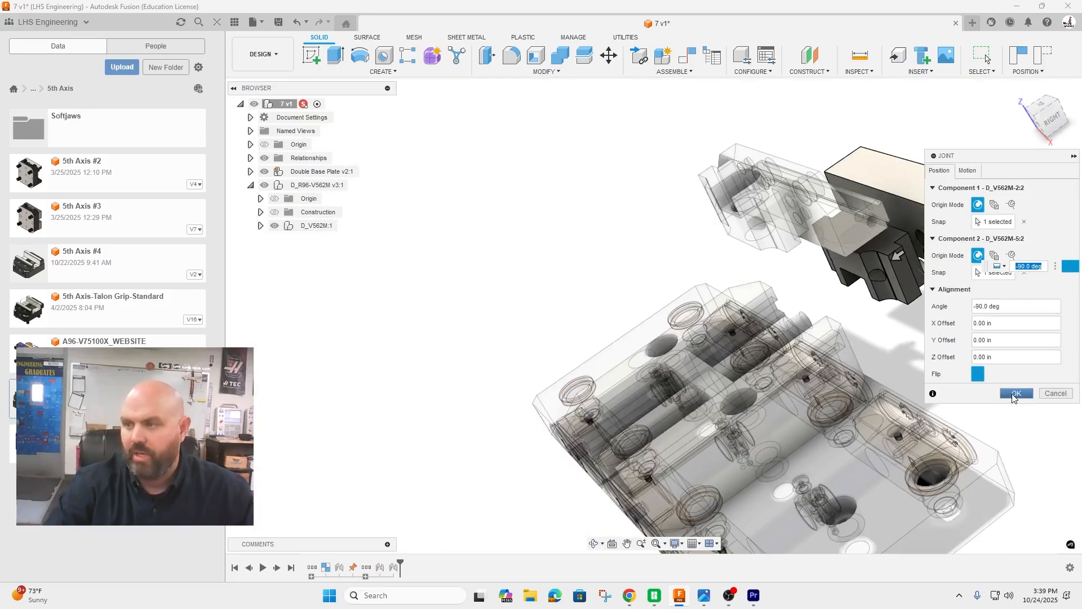
key(Return)
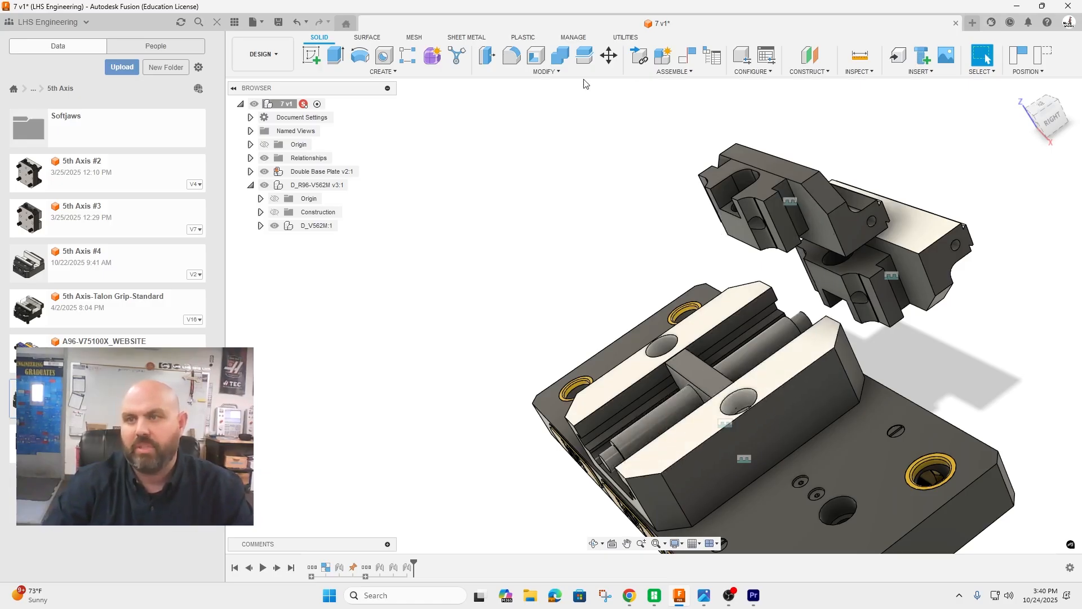
- Add a user parameter named Stock_Depth in inches with the expression 3 and the comment "Y axis"
click(564, 73)
click(540, 337)
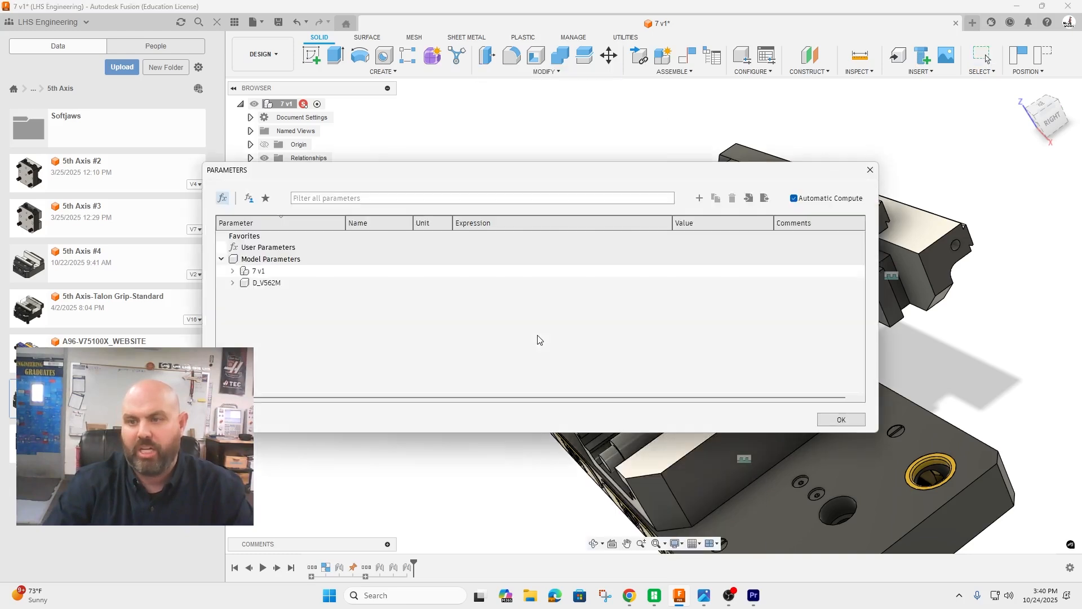
click(699, 199)
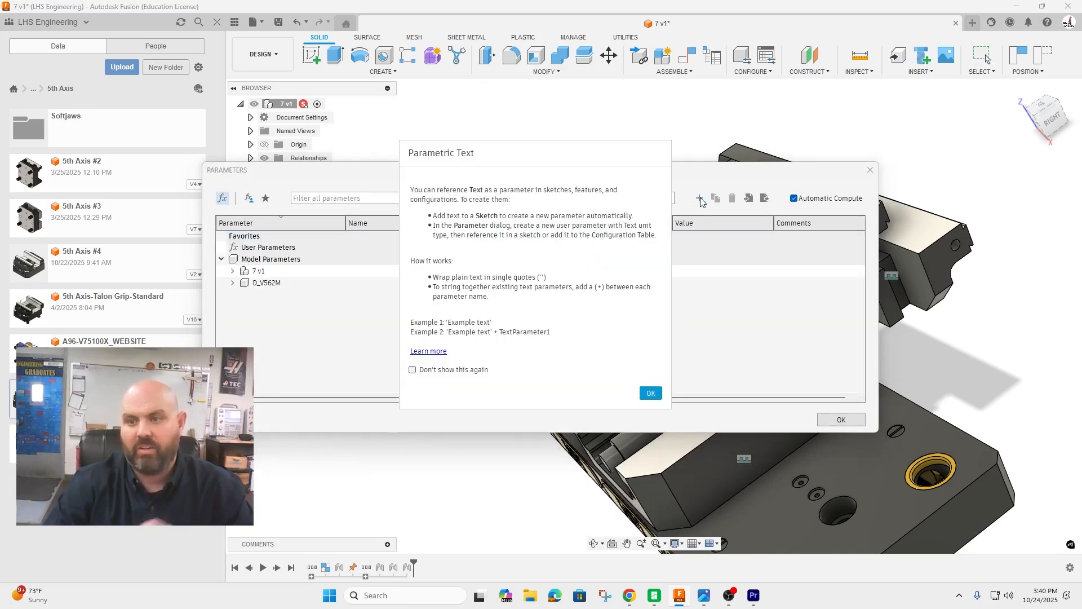
click(651, 394)
text(Stock)
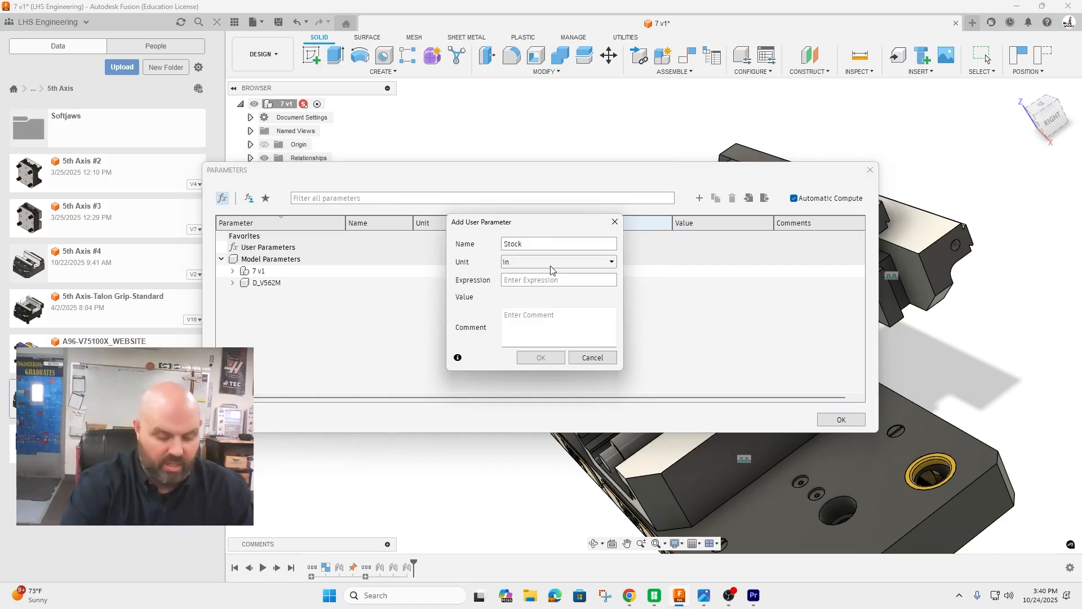
text(_Dept)
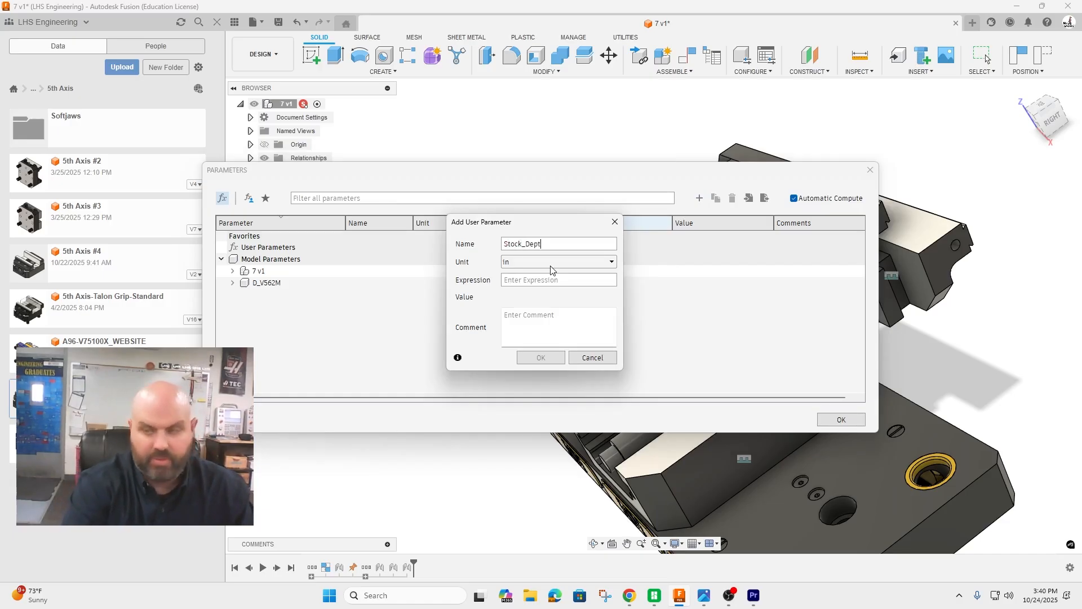
text(h)
click(524, 280)
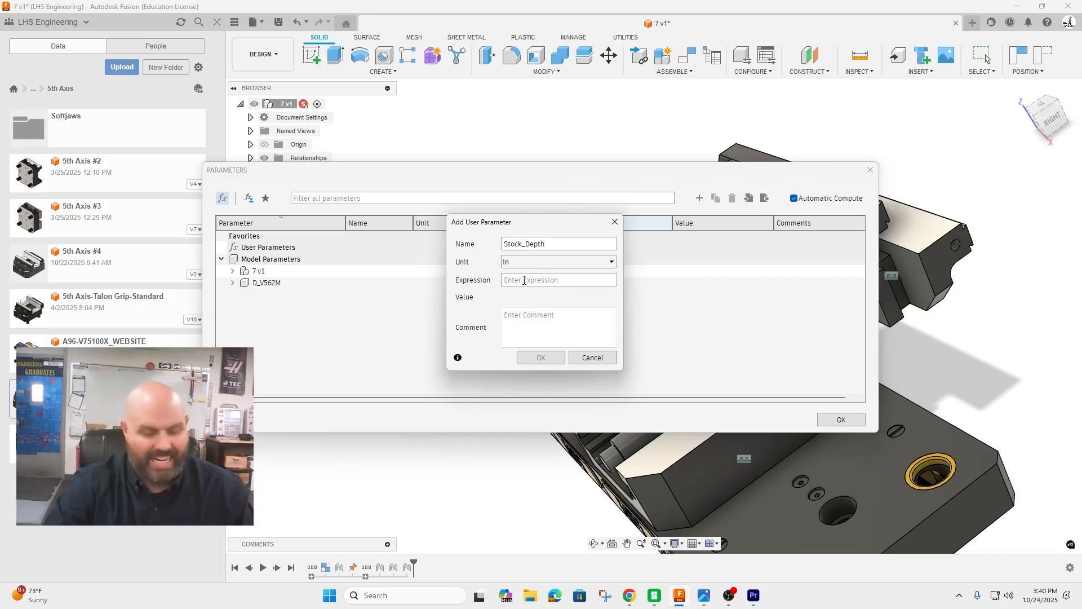
text(3)
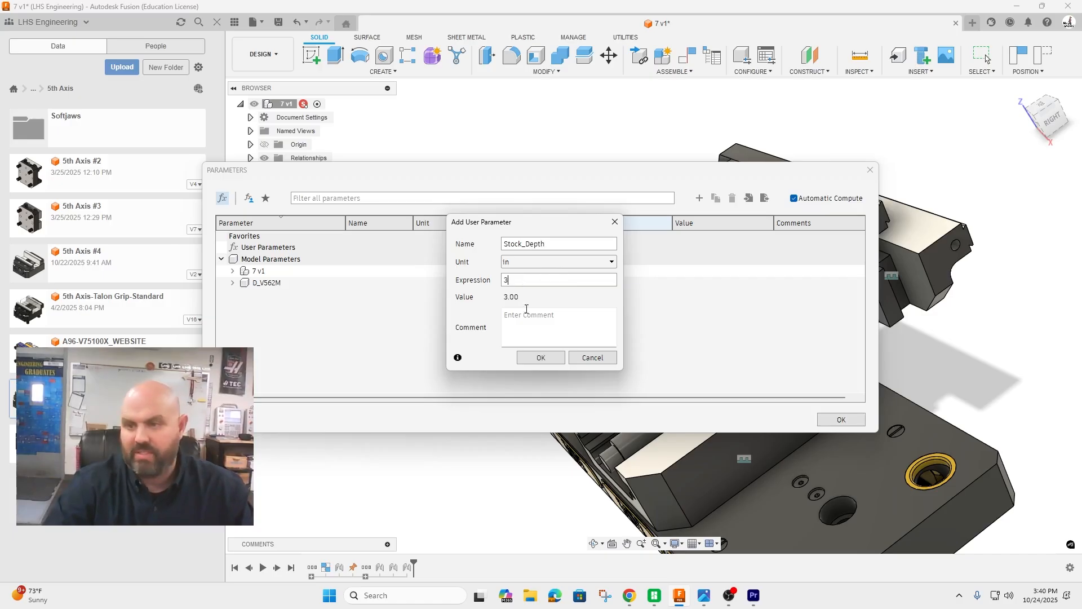
click(524, 319)
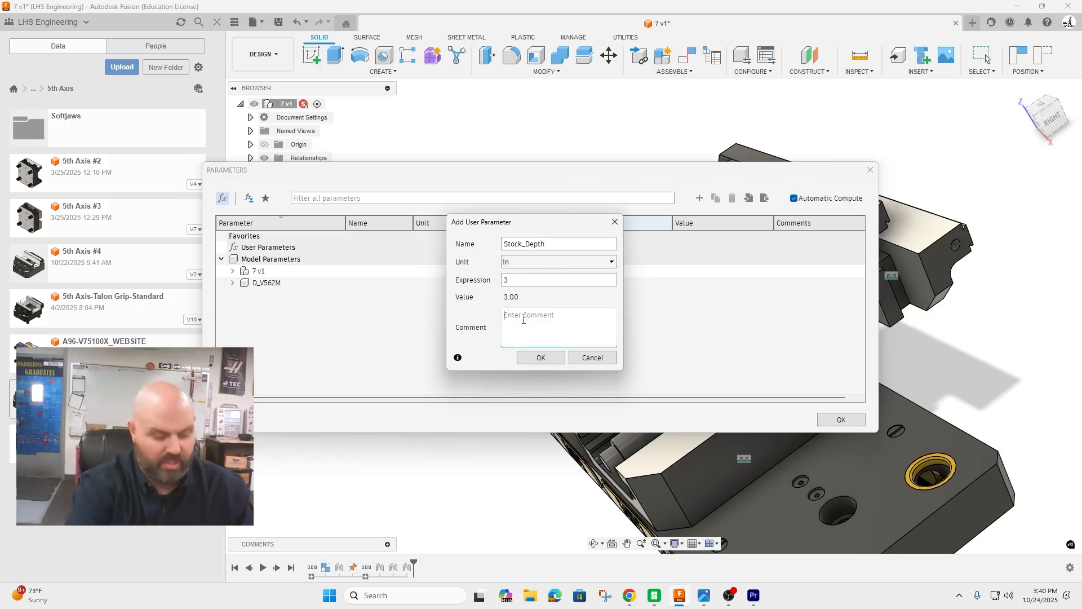
text(Y axis)
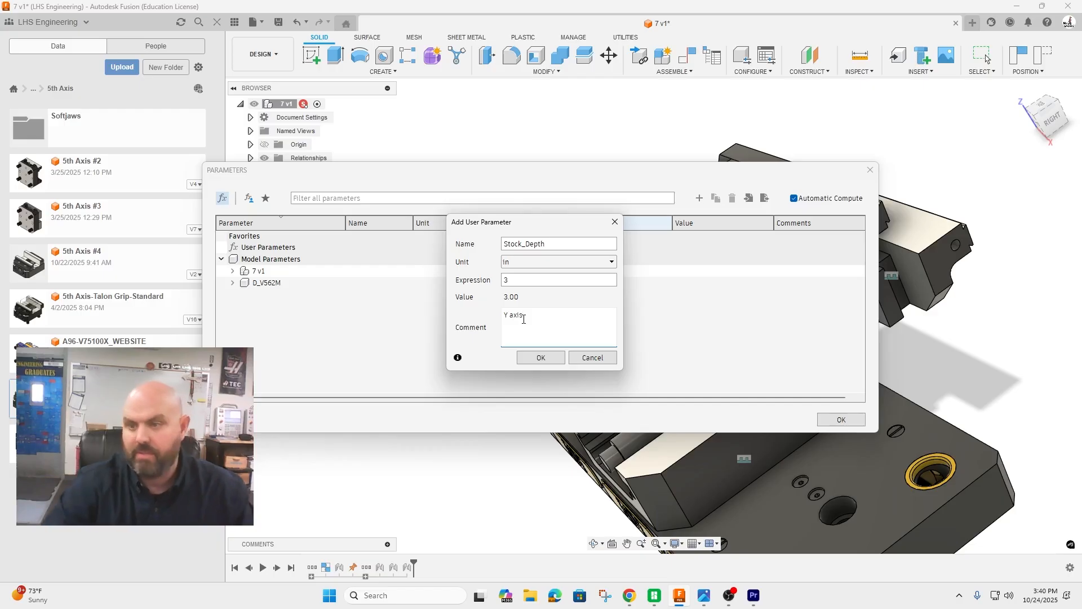
click(536, 359)
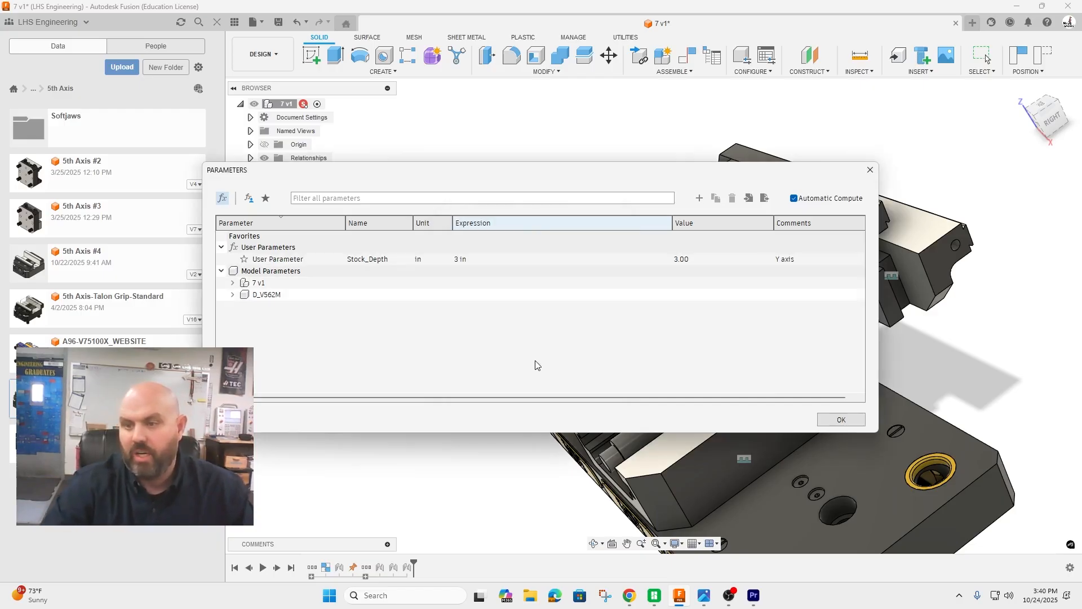
- Add a user parameter named Stock_Width in inches with the expression 3 and the comment "X Axis"
click(699, 198)
text(Stock_W)
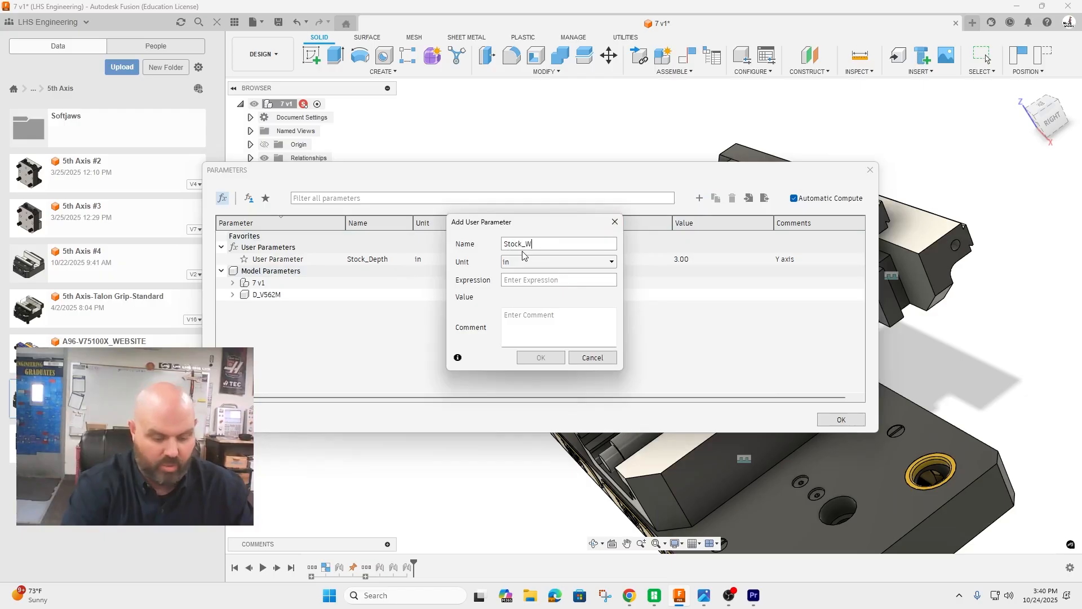
text(idth)
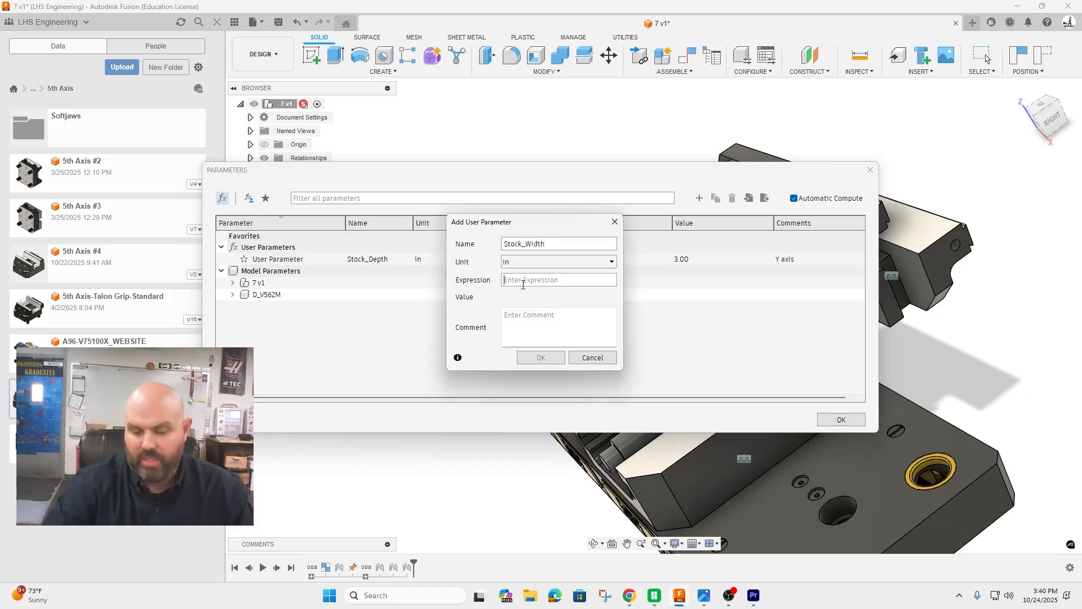
text(3)
click(530, 326)
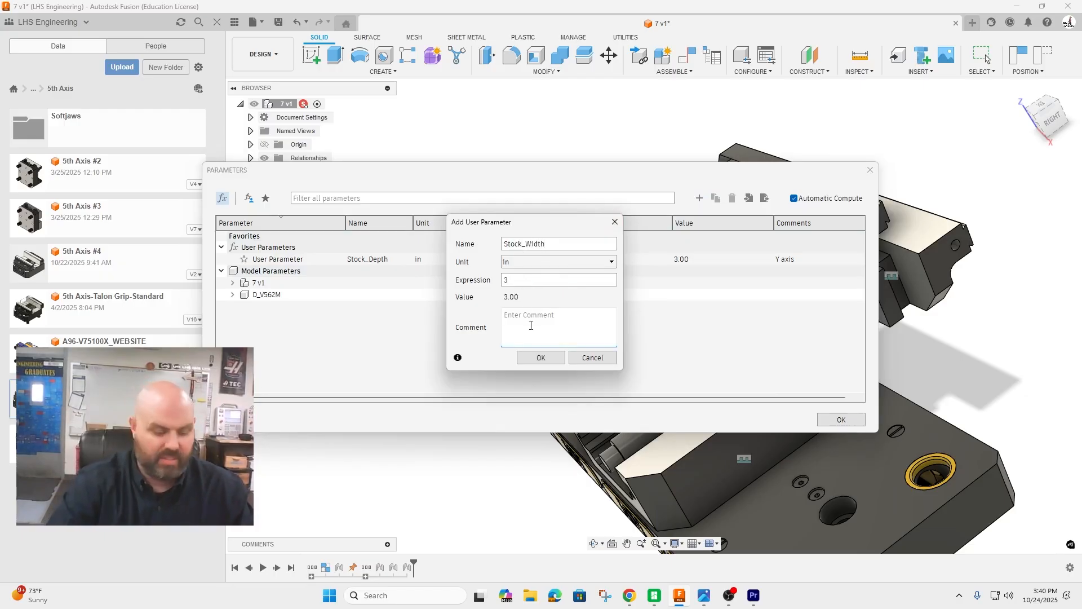
text(x Ax)
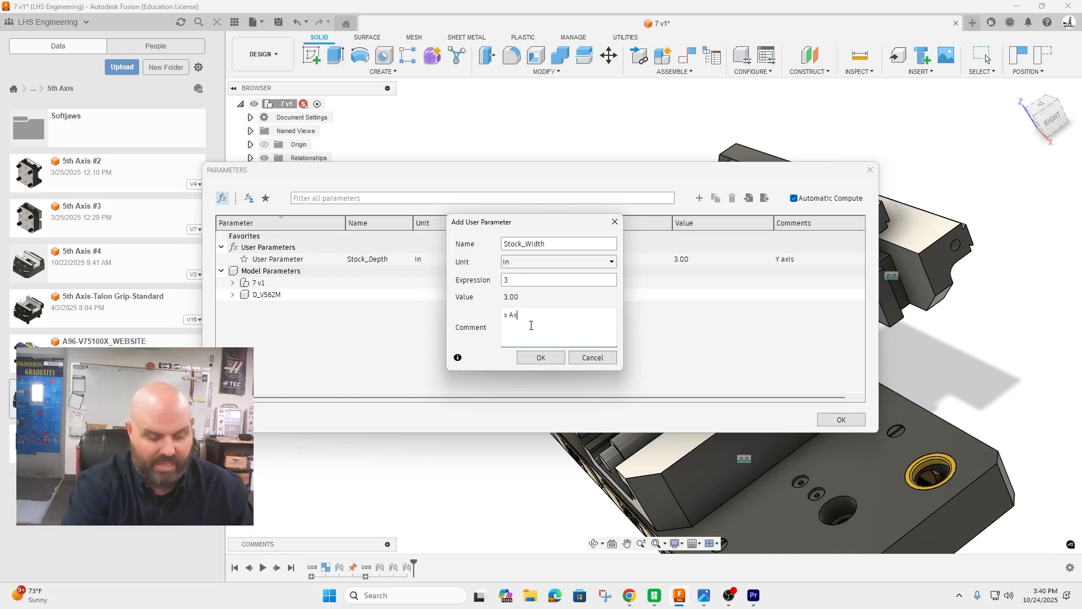
text(is)
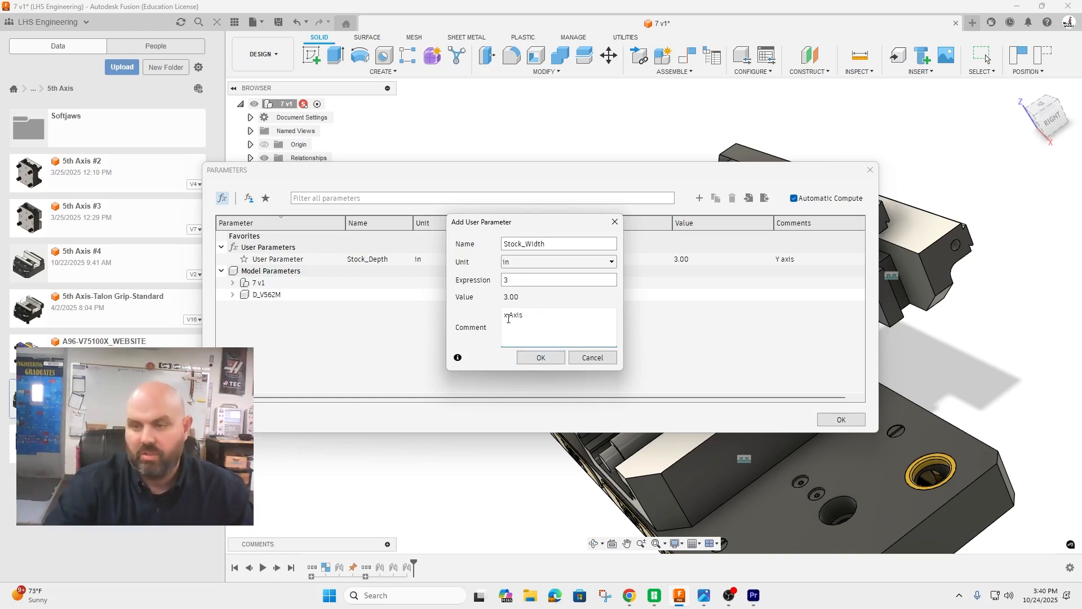
click(509, 318)
key(BackSpace)
key(BackSpace)
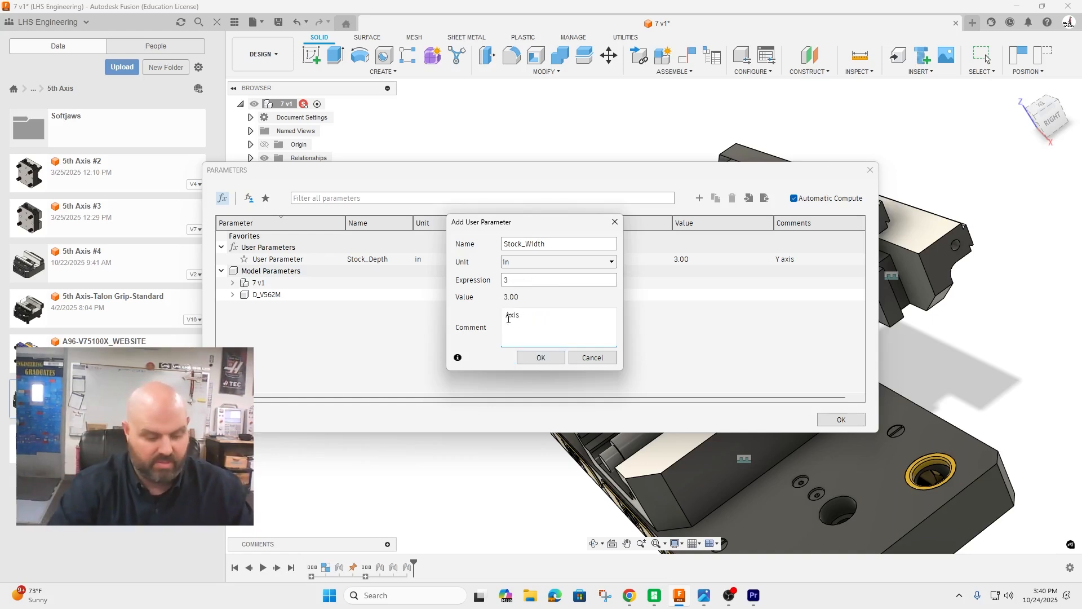
text(X)
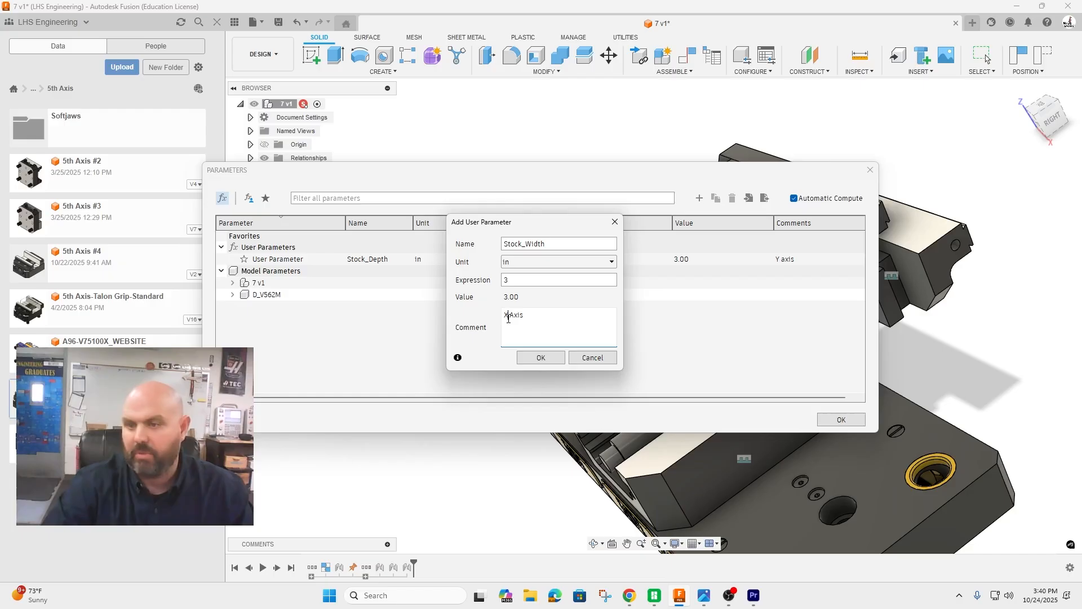
click(541, 358)
- Add a user parameter named Stock_Height in inches with the expression 1 and the comment "Z Axis"
click(698, 198)
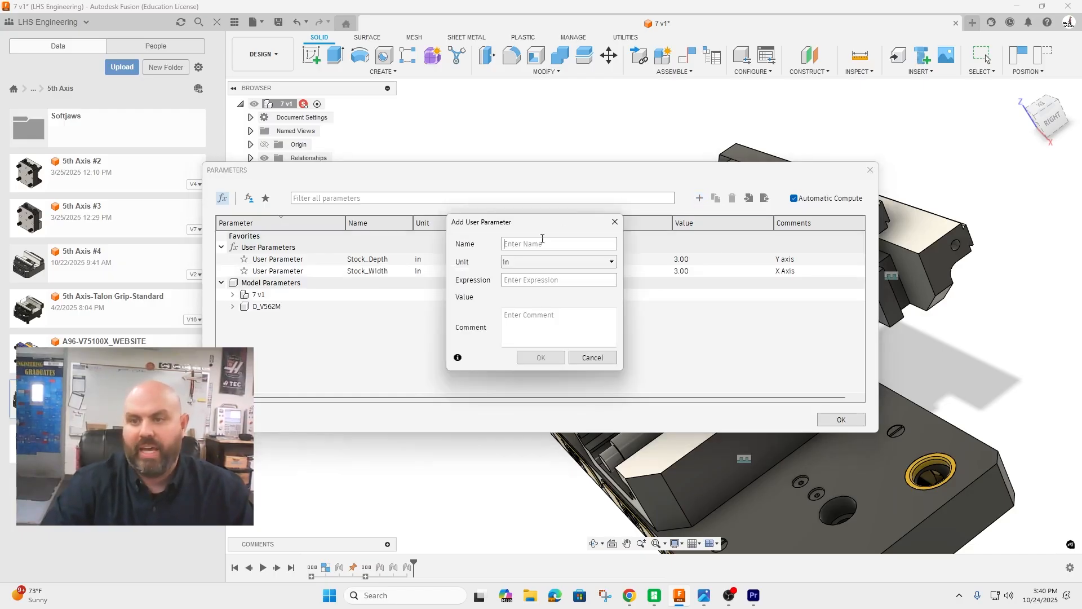
text(Sto)
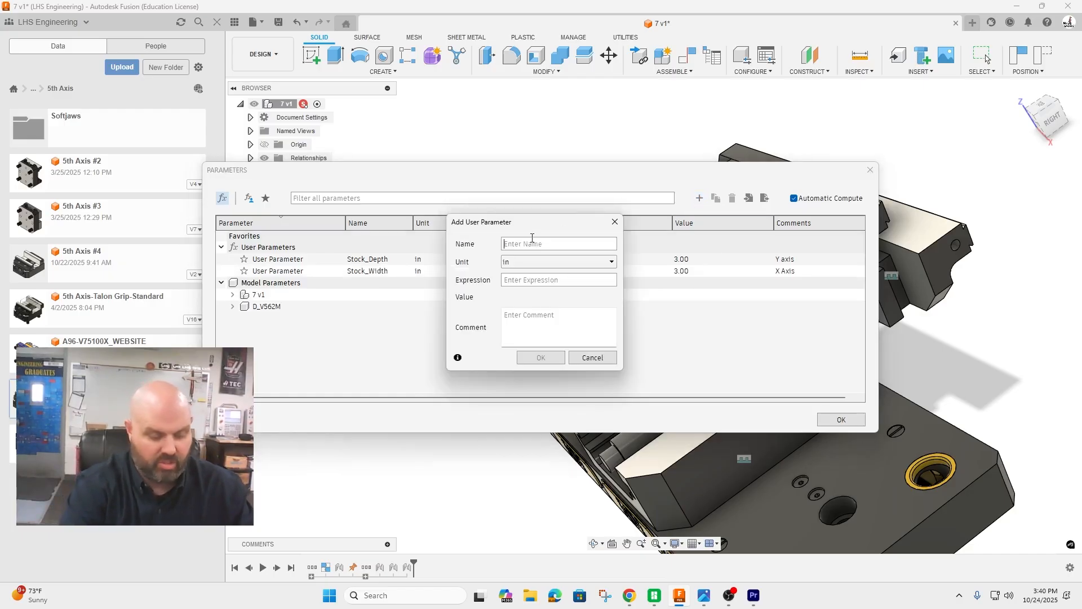
text(ck_height)
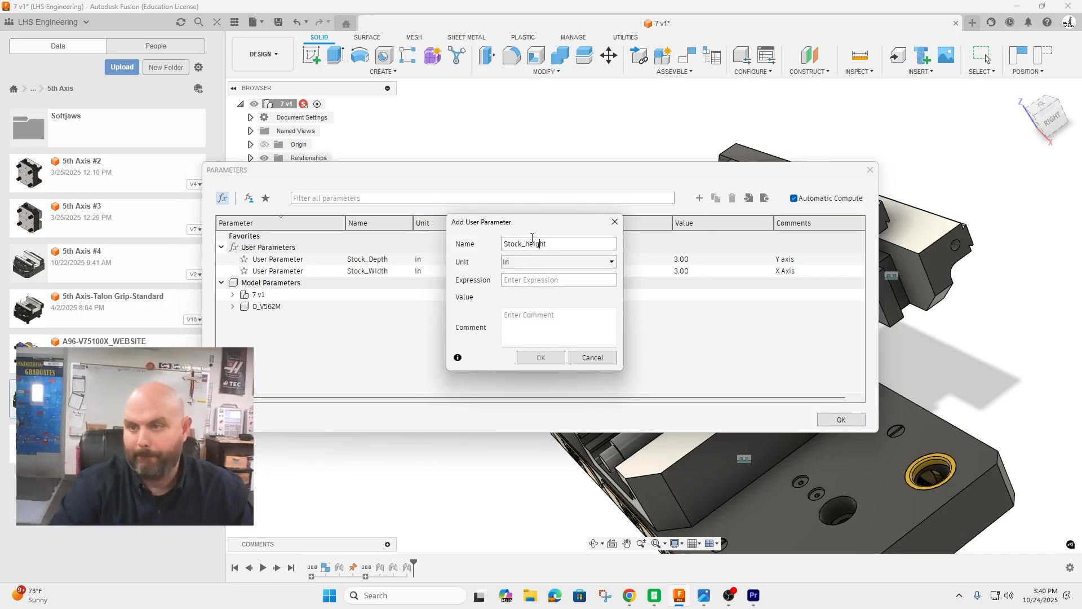
key(BackSpace)
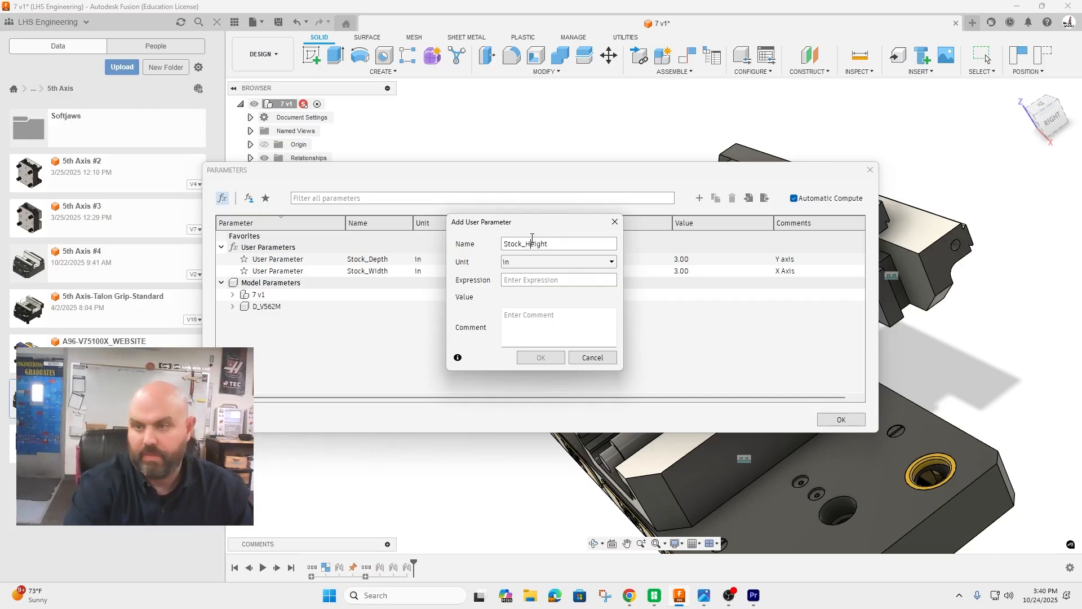
click(529, 280)
text(1)
click(510, 314)
text(Z)
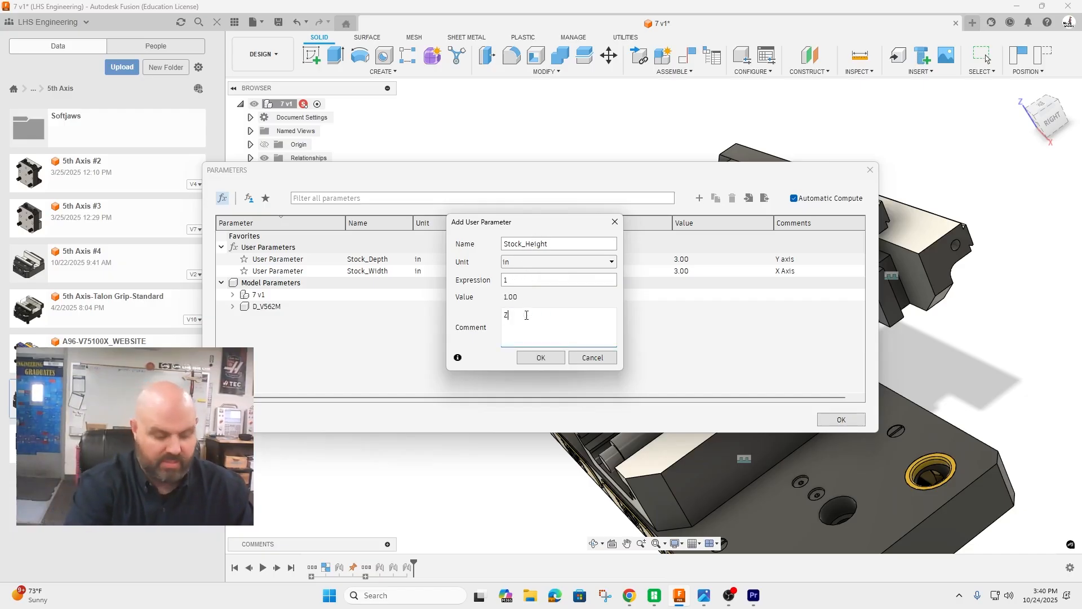
text( Axis)
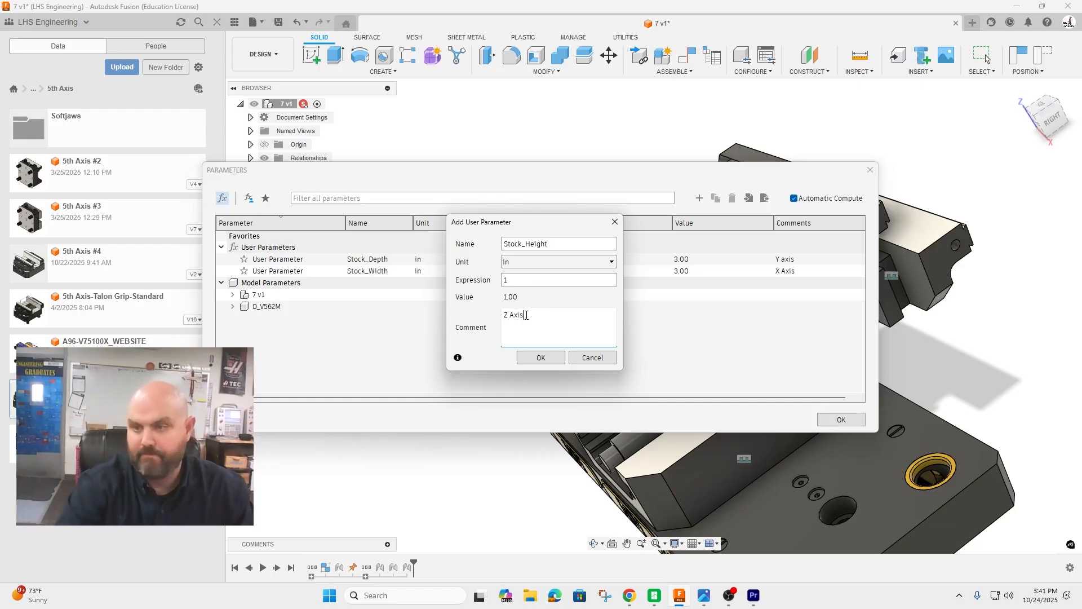
click(540, 357)
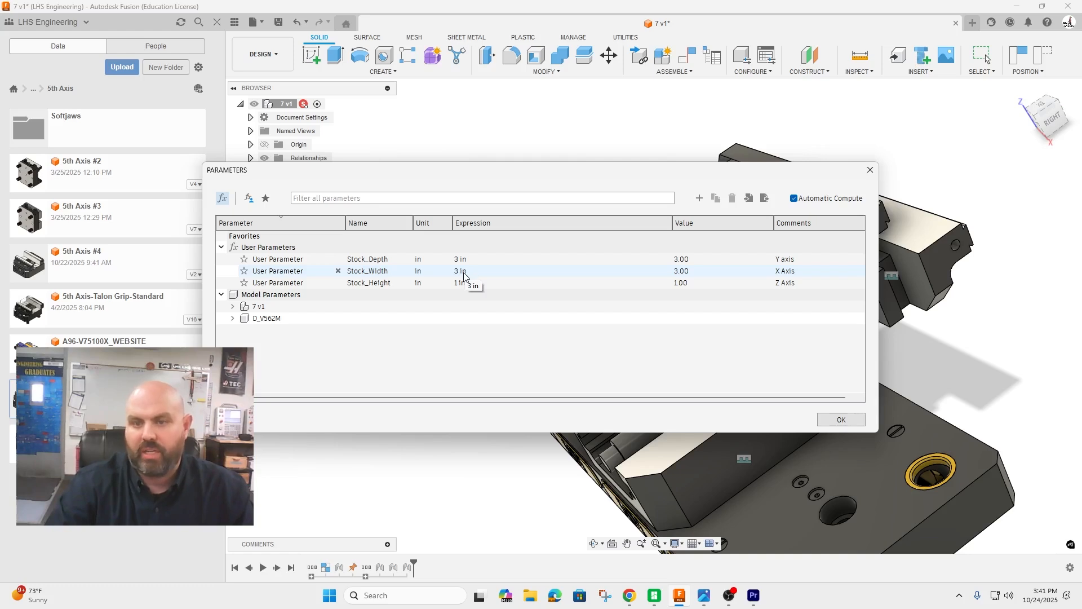
- Mark Stock_Height, Stock_Depth and Stock_Width as favorites and collapse the user parameter group before closing the parameters
click(244, 282)
click(244, 271)
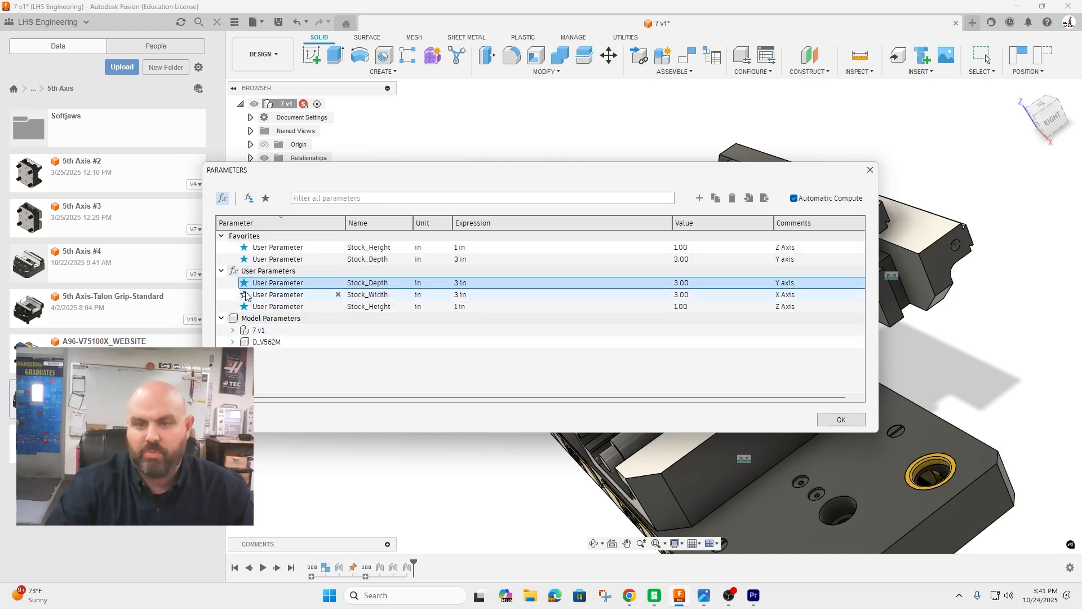
click(244, 294)
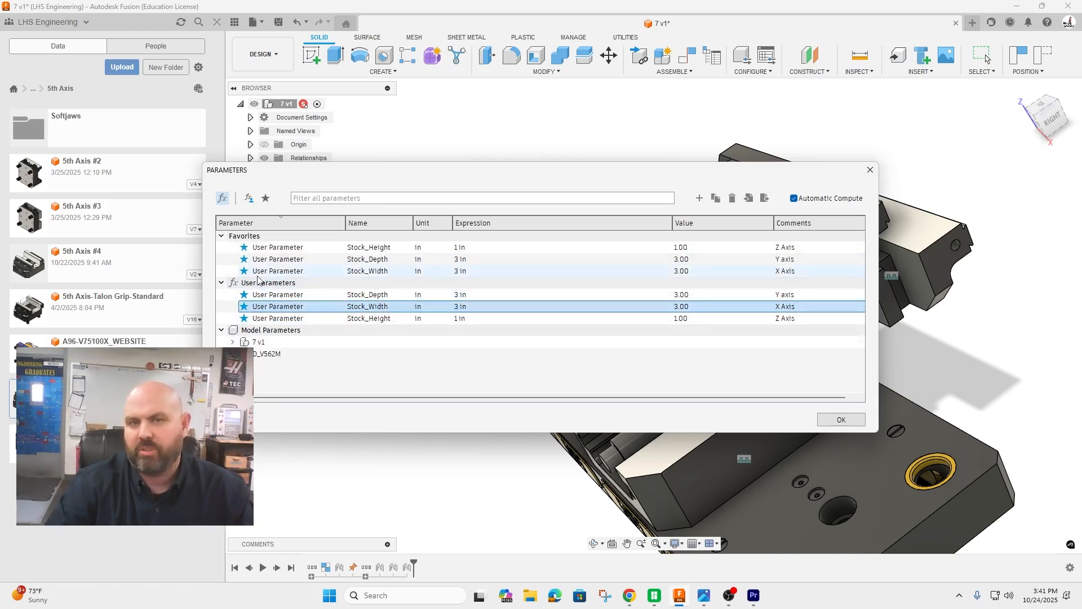
click(222, 284)
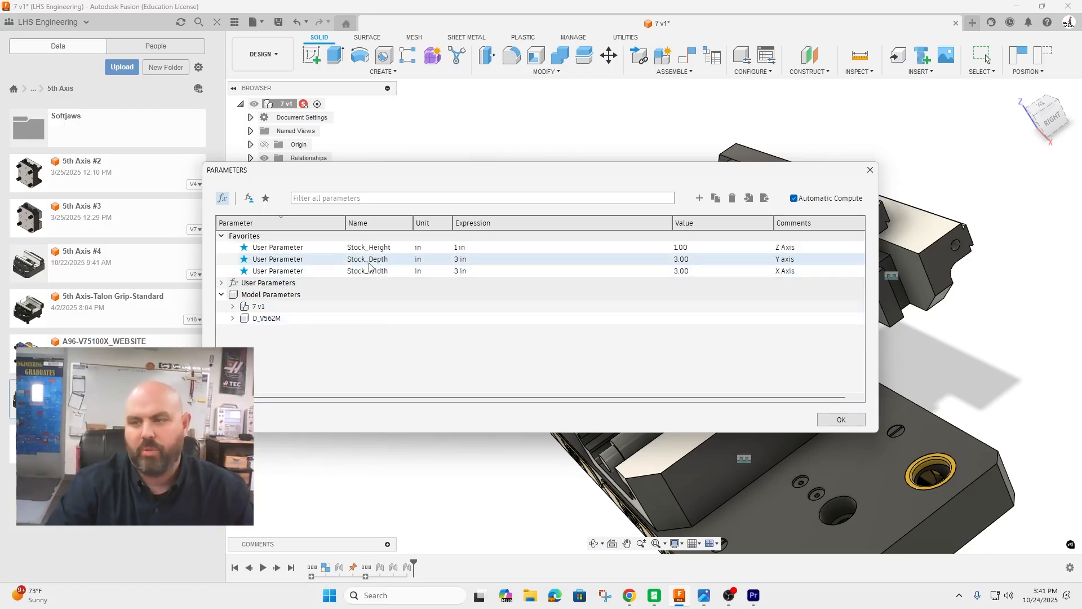
click(841, 421)
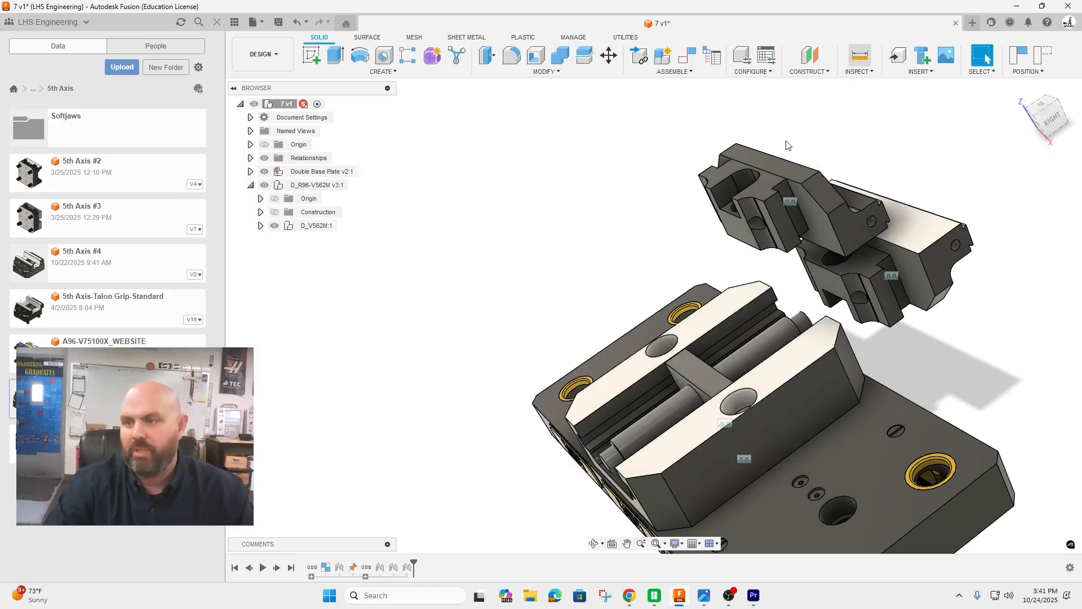
- Measure the distance between the top face of the vise's centre block and the top face of the adjacent rail
scroll(711, 376, up, 5)
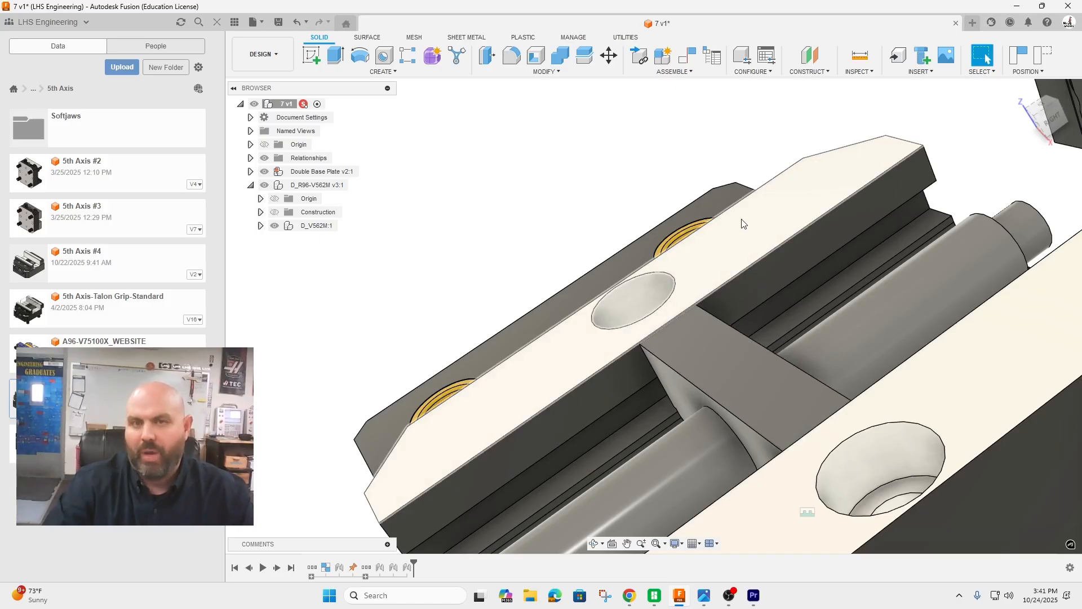
click(859, 55)
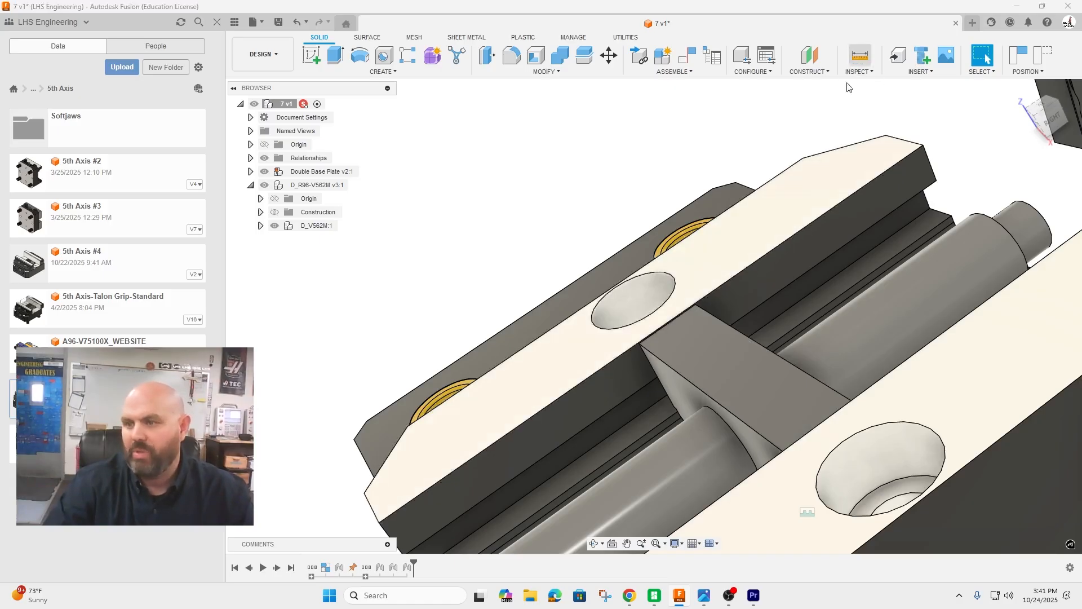
click(727, 362)
click(719, 258)
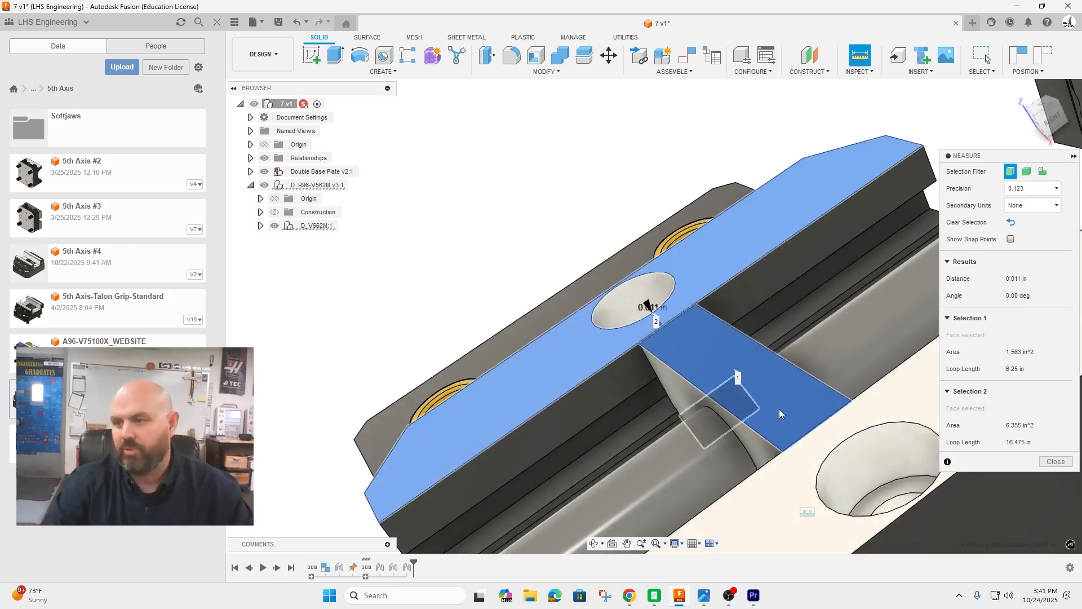
click(1056, 461)
- Start a joint snapping the lower edge midpoint of jaw D_V562M-5:2 to the centre of the vise's centre block top face
scroll(617, 341, down, 4)
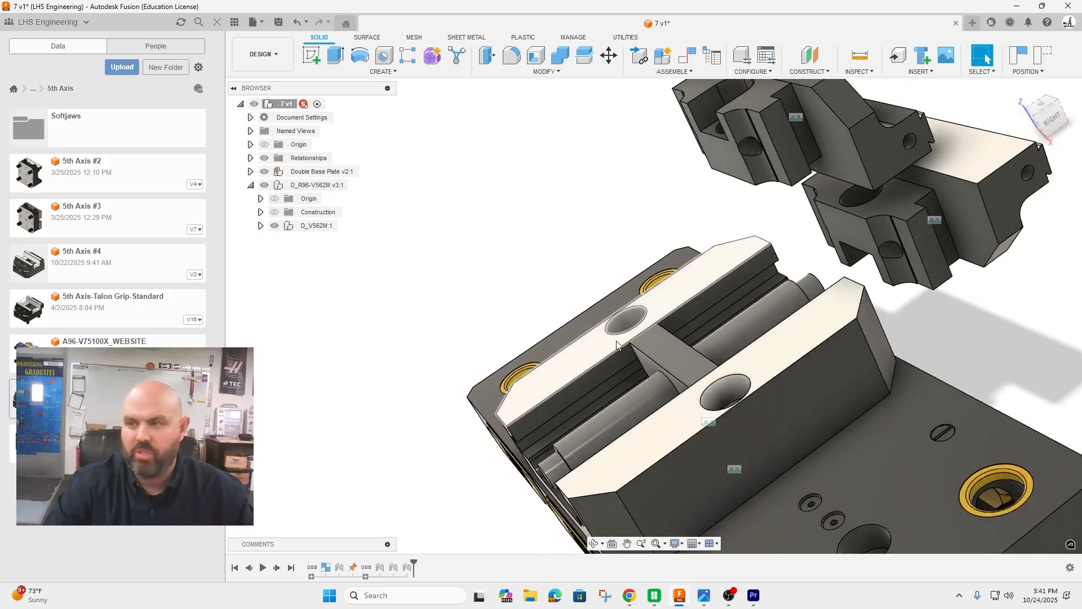
key(j)
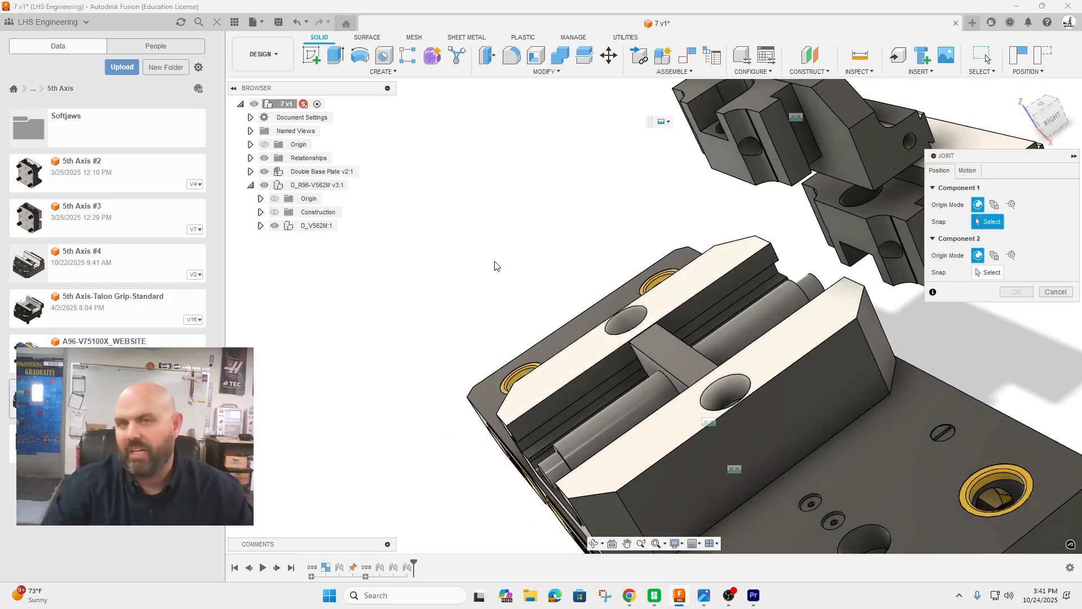
scroll(525, 209, down, 3)
scroll(826, 169, up, 4)
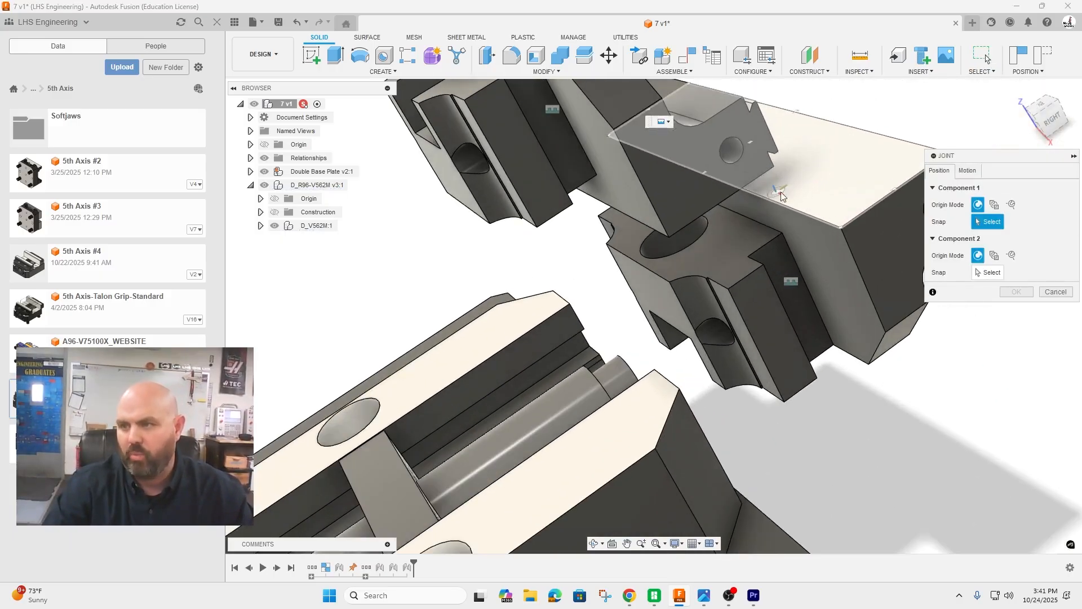
mouse_move(1046, 117)
mouse_down()
mouse_move(1070, 101)
mouse_move(1062, 107)
mouse_up()
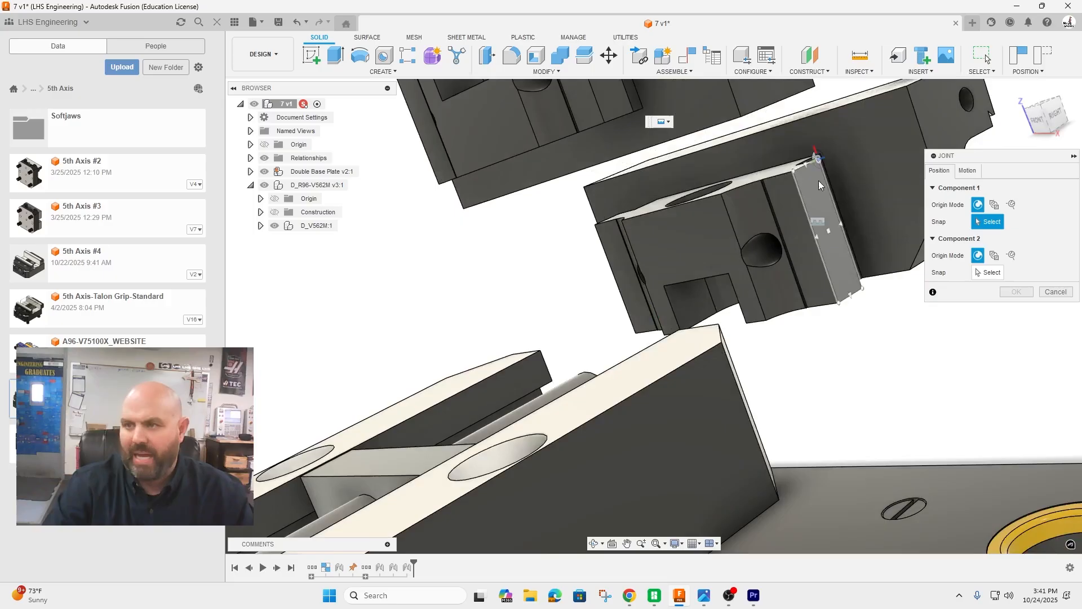
click(735, 161)
scroll(668, 211, down, 5)
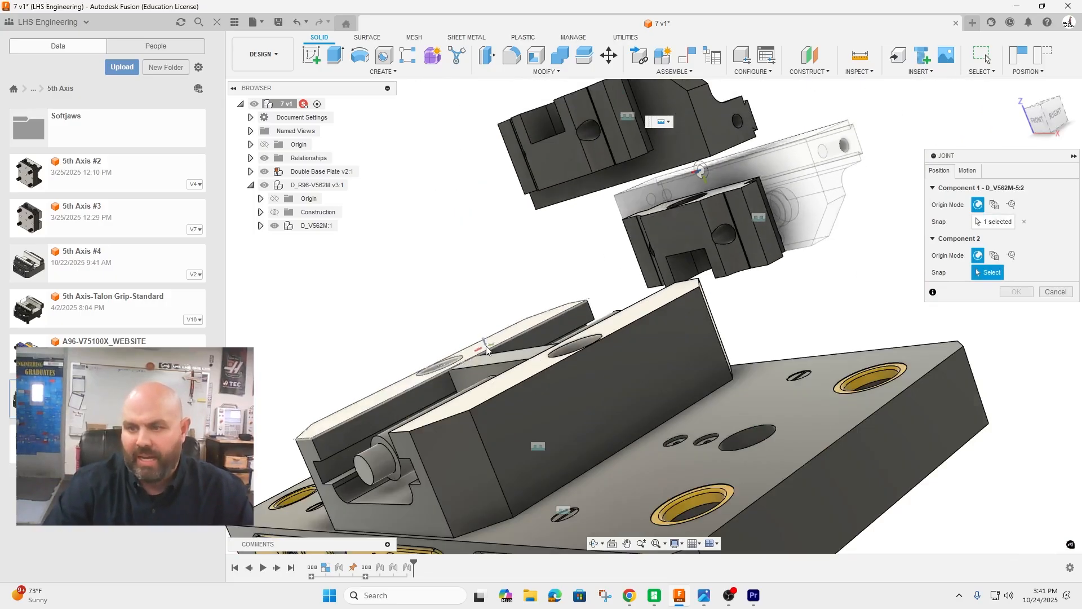
scroll(545, 374, up, 6)
click(536, 373)
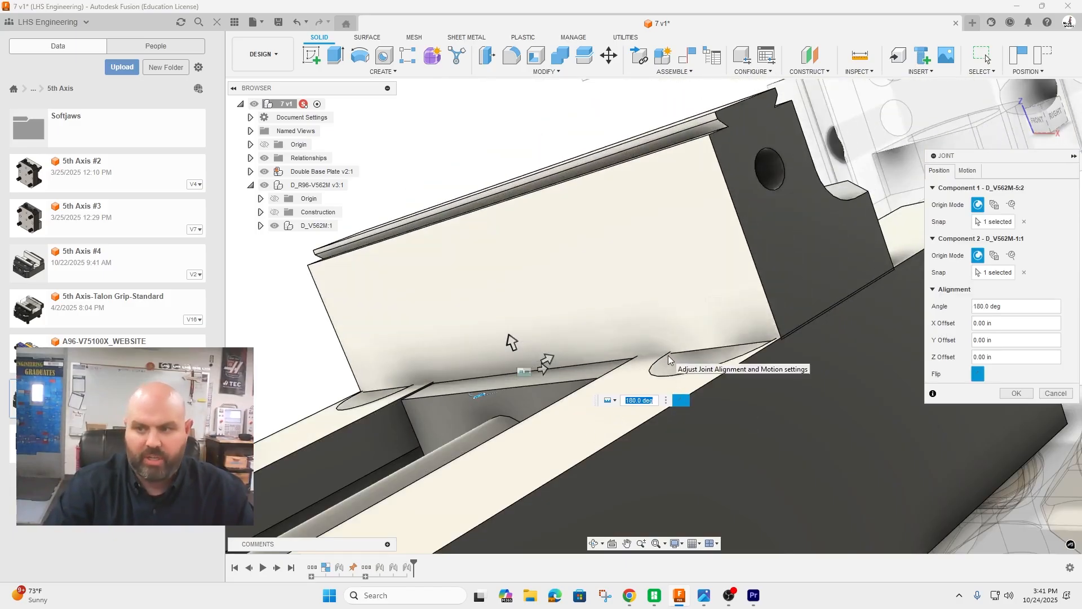
- Offset the jaw joint by 0.011 in in Z and Stock_Depth/2 in Y, and finish the joint
drag(510, 344, 507, 329)
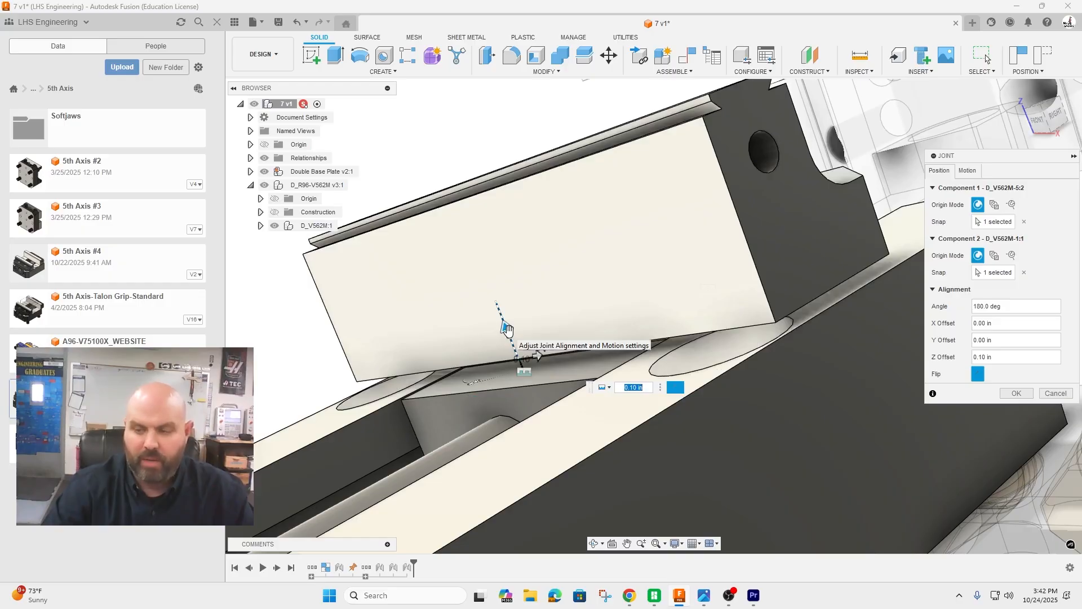
text(.011)
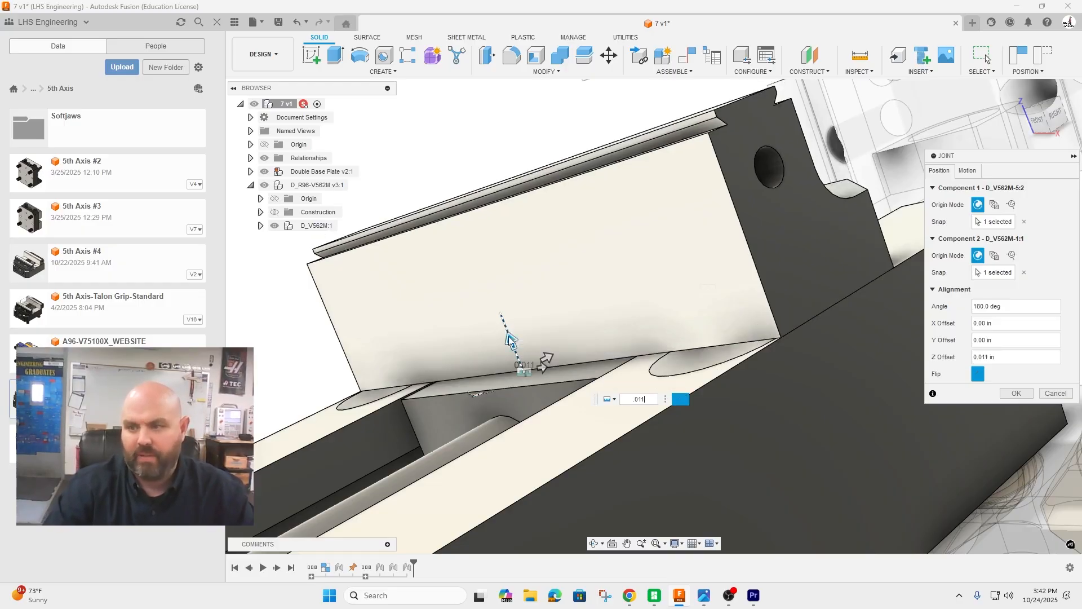
drag(547, 356, 610, 322)
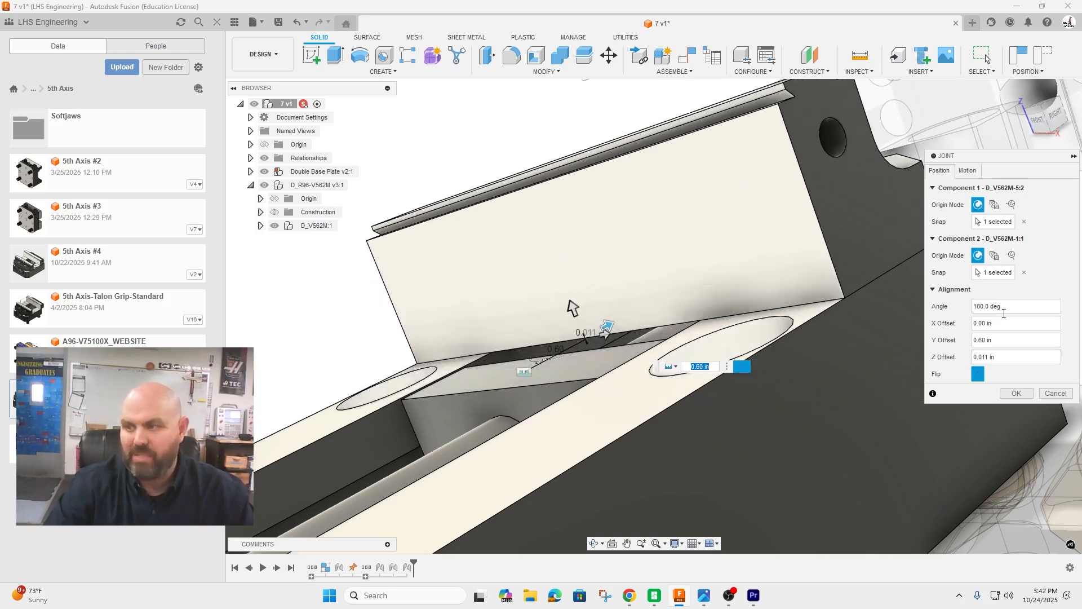
drag(999, 342, 972, 343)
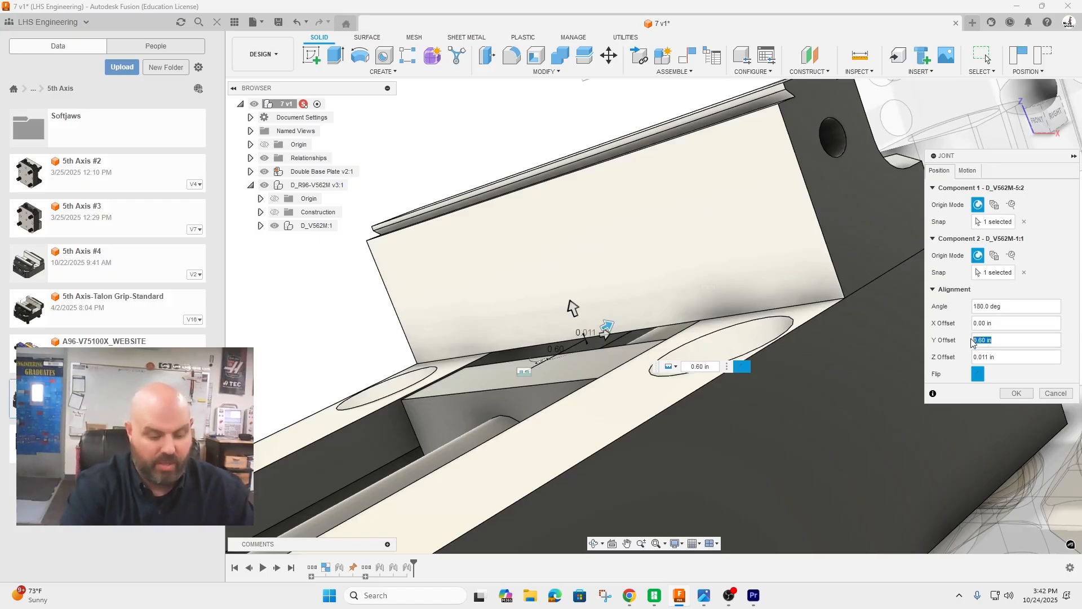
text(S)
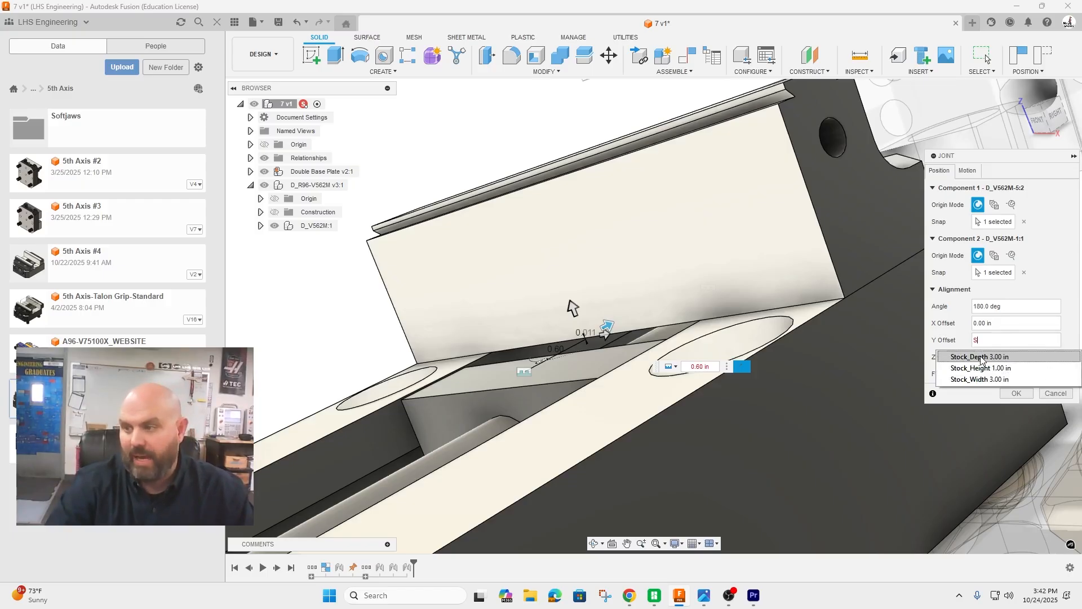
click(983, 356)
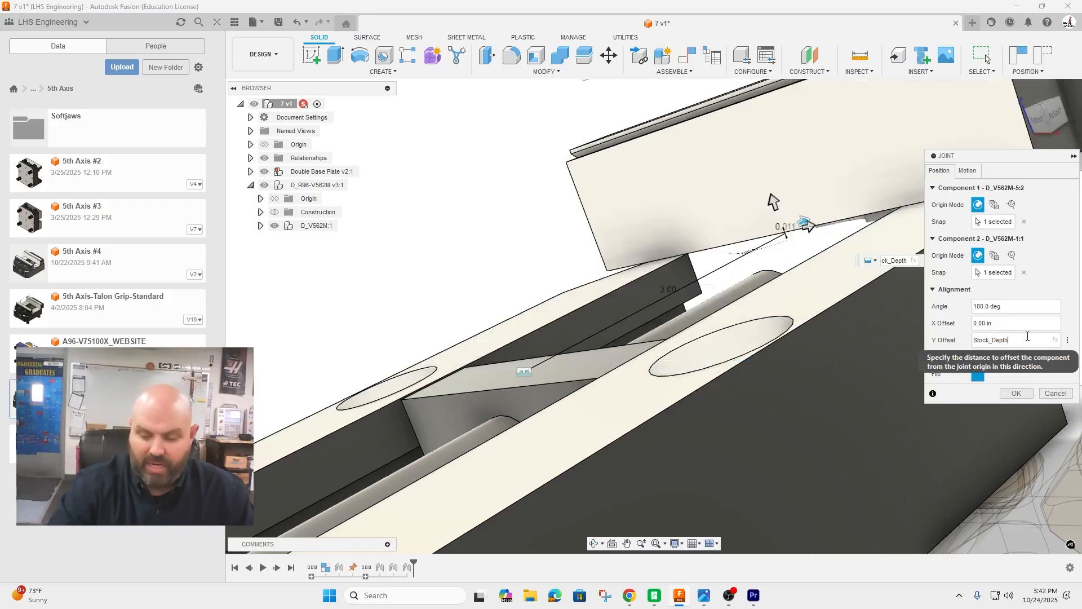
text(/2)
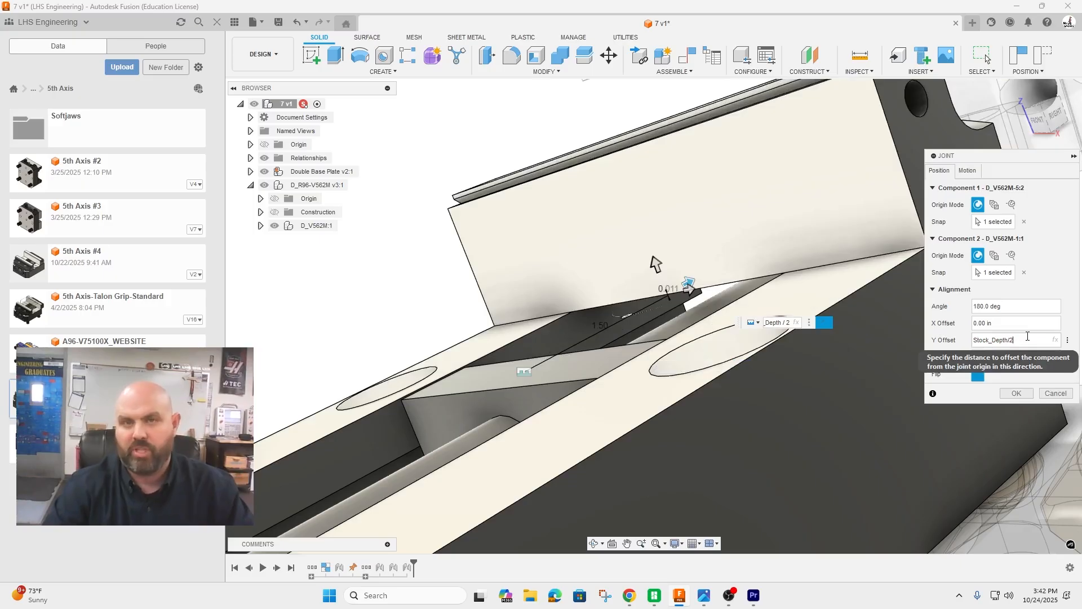
click(1016, 393)
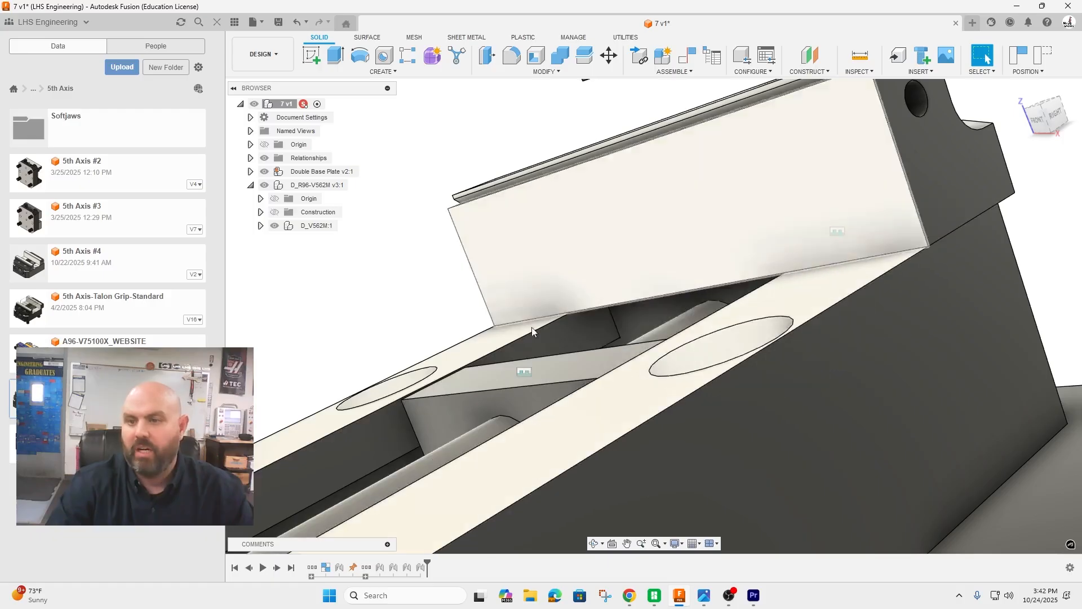
- Start a joint snapping the clamping face of jaw D_V562M-5:2 to the matching face of jaw D_V562M-5:1
scroll(532, 327, down, 4)
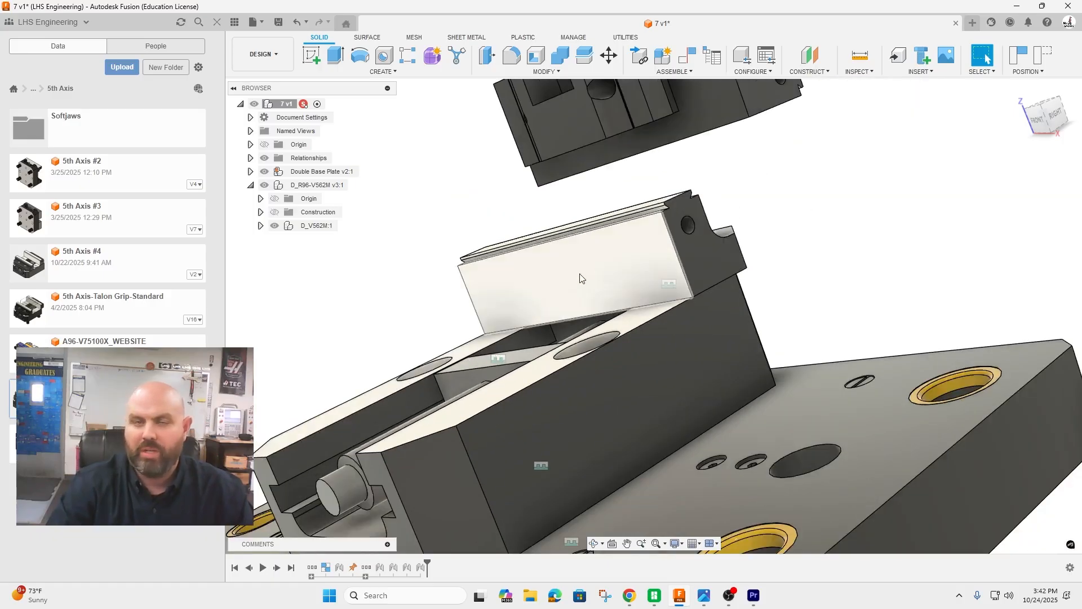
scroll(580, 272, up, 3)
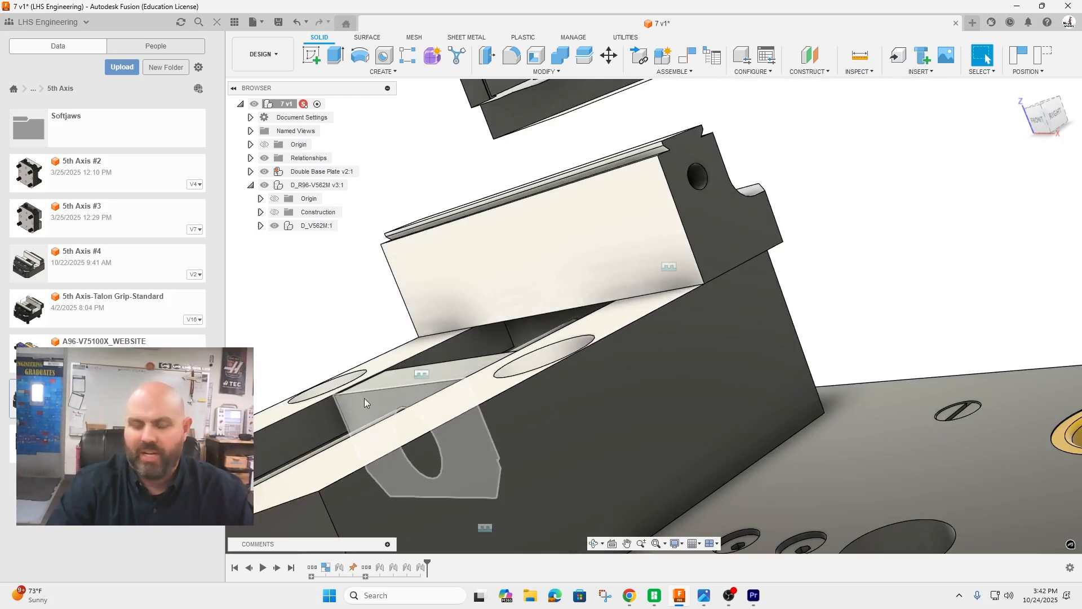
key(j)
click(413, 346)
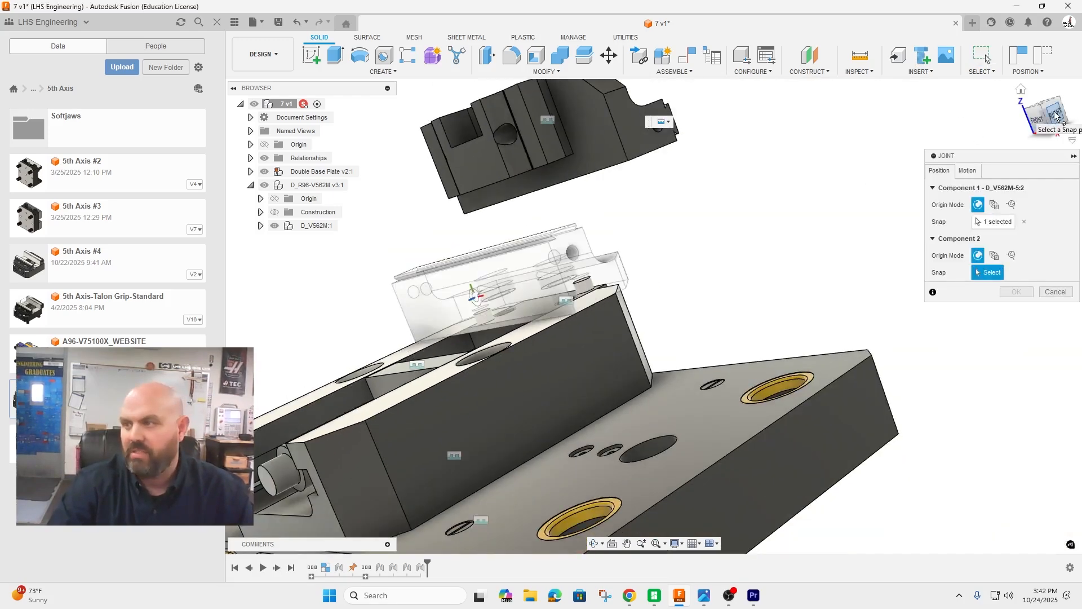
drag(1050, 116, 1033, 108)
click(608, 219)
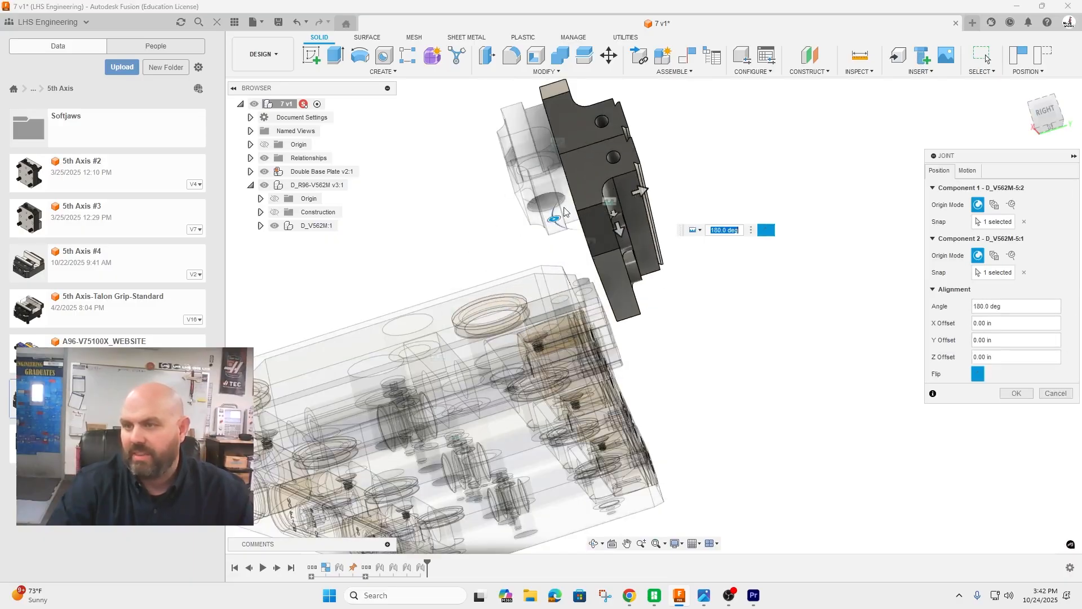
- Separate the two jaws by a Z offset of Stock_Depth and finish the joint
drag(619, 229, 660, 360)
click(1012, 360)
text(Sty)
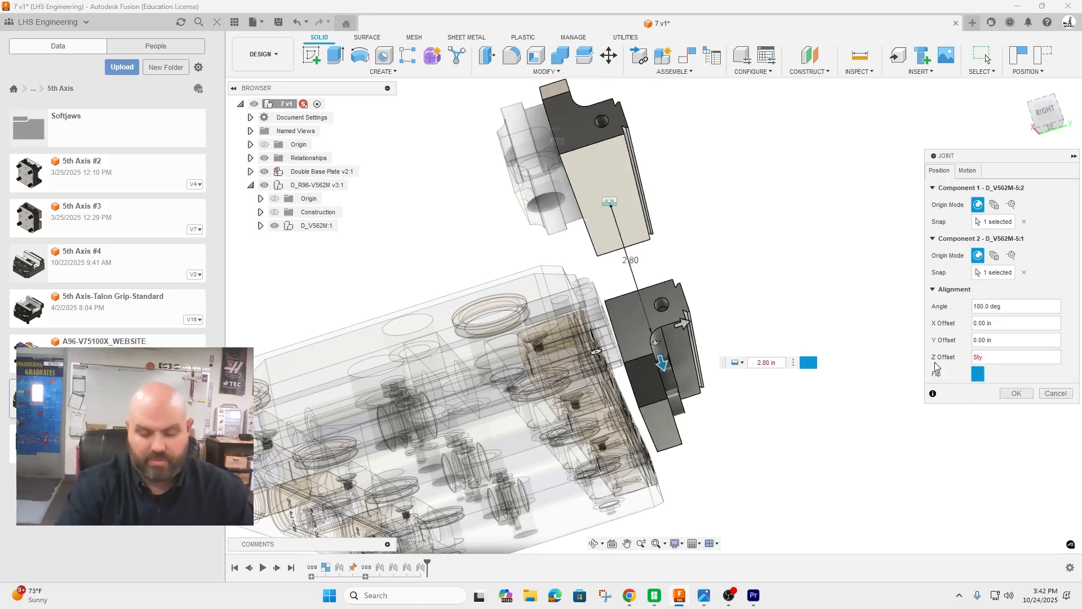
key(BackSpace)
click(962, 374)
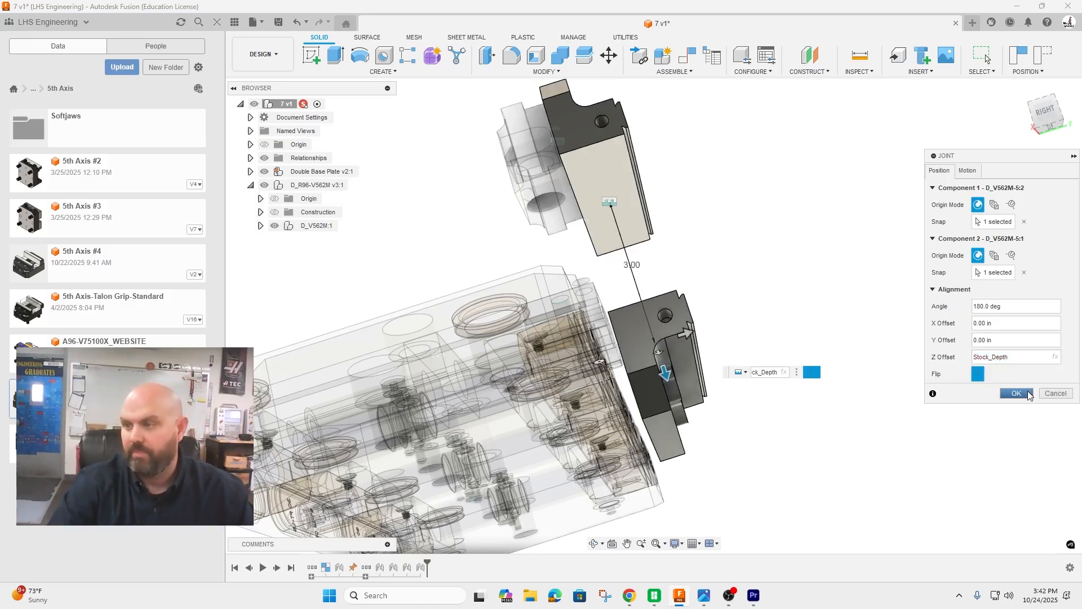
click(1015, 393)
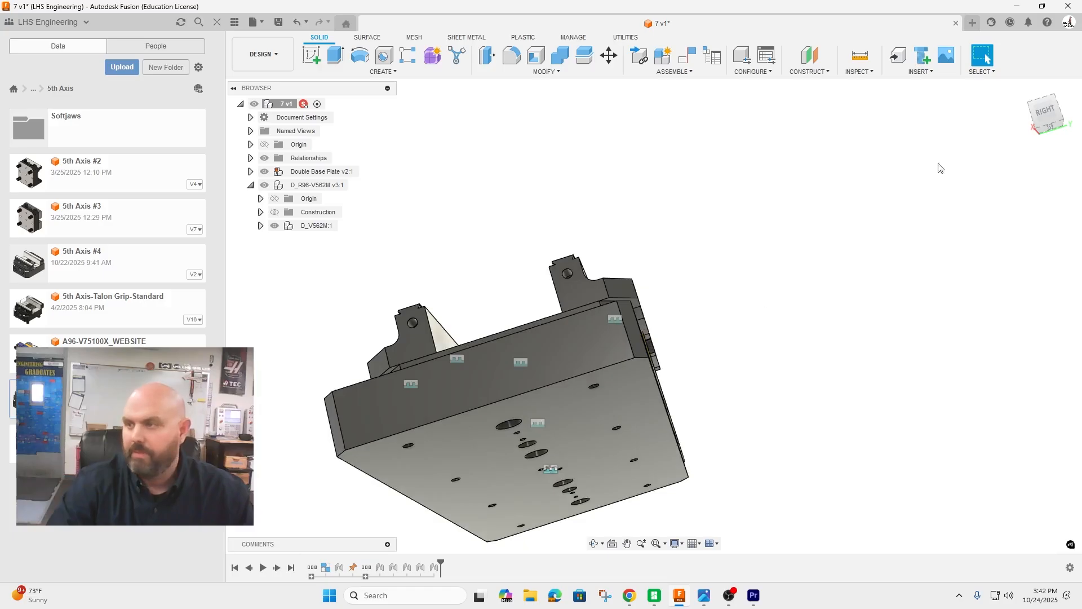
- Set the Stock_Depth user parameter to 2 in to test the jaw opening
mouse_move(1055, 125)
mouse_down()
mouse_move(1074, 122)
mouse_move(1063, 137)
mouse_up()
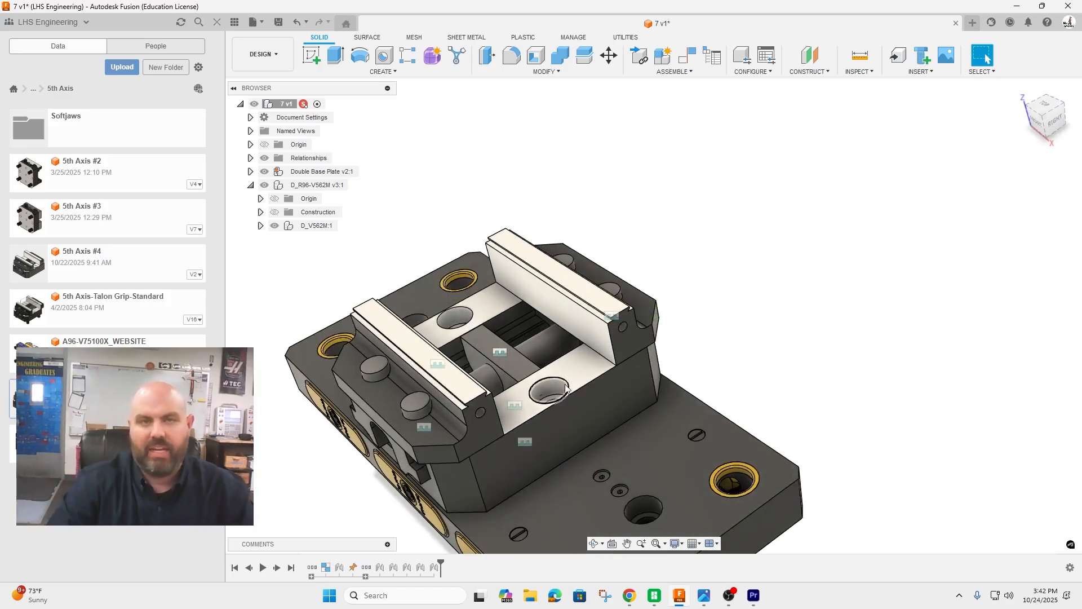
click(555, 72)
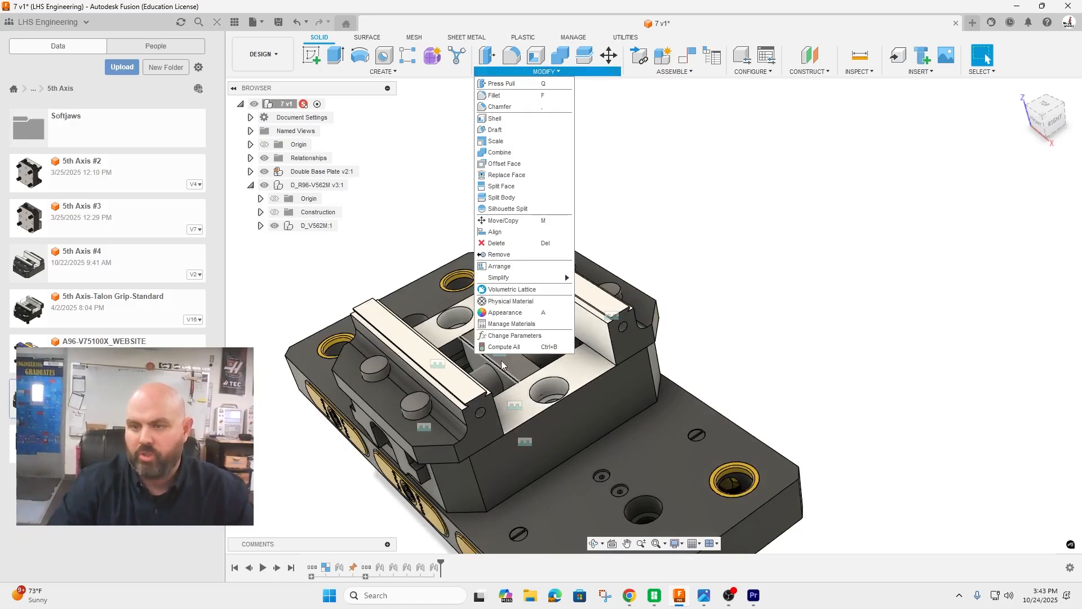
click(510, 336)
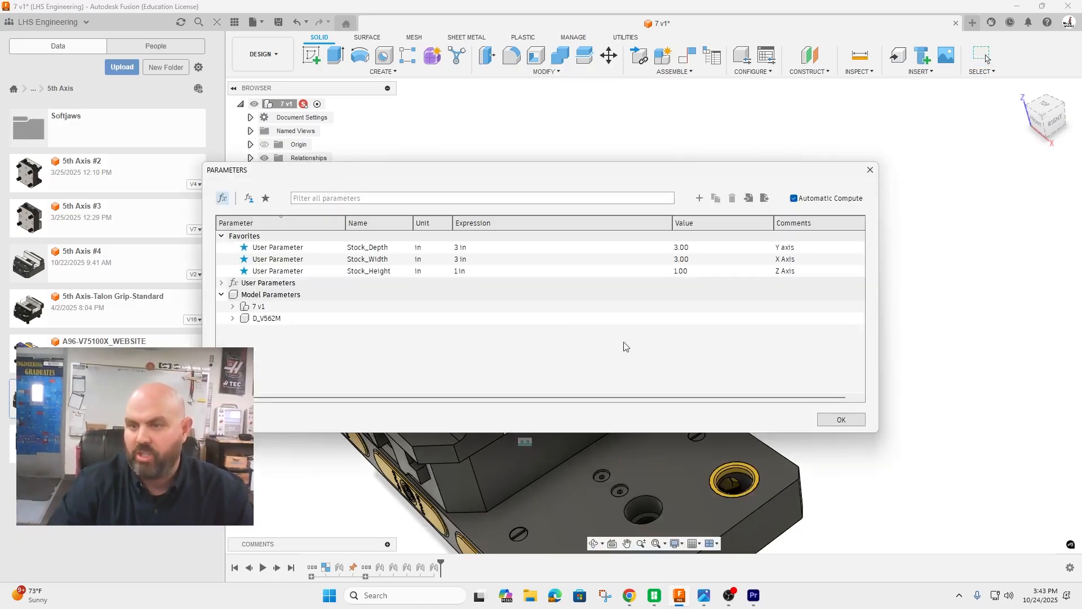
click(466, 248)
text(2)
key(Return)
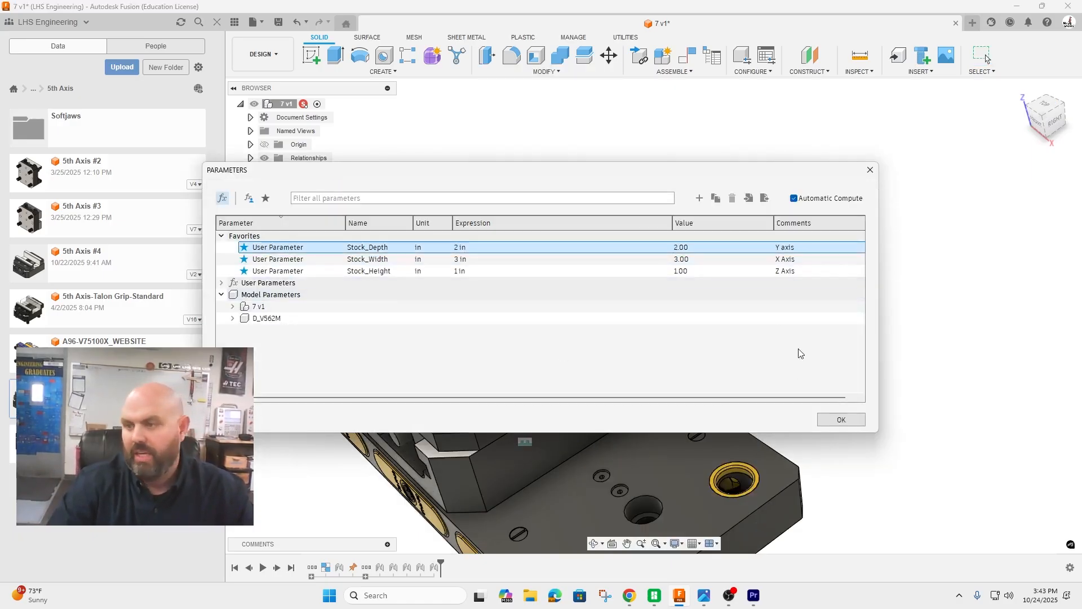
click(851, 423)
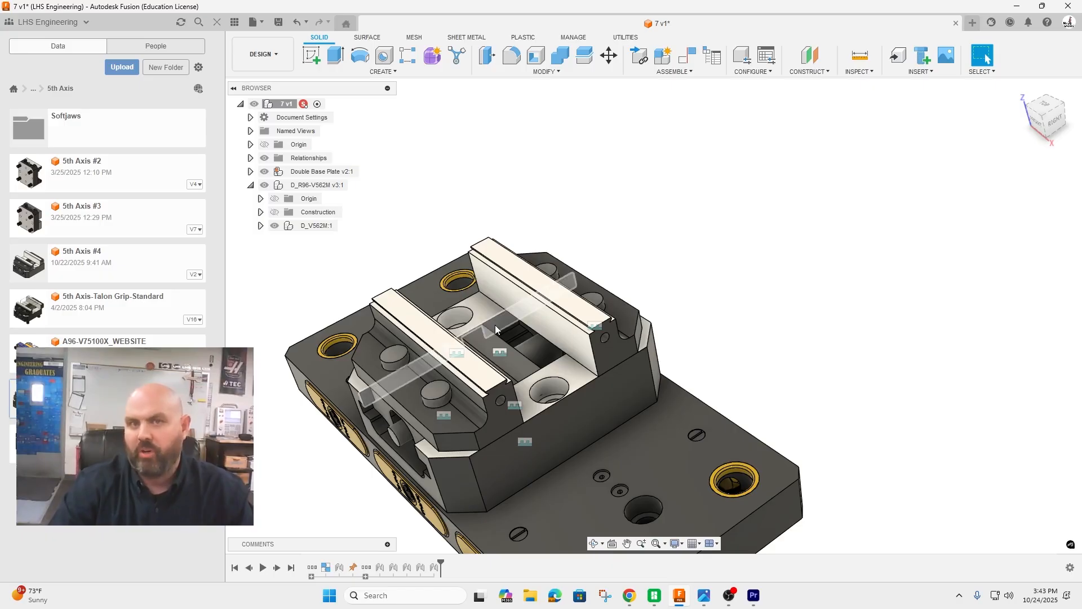
- Measure the depth of the jaw's step between its clamping face and the narrow upper step face
scroll(497, 316, up, 3)
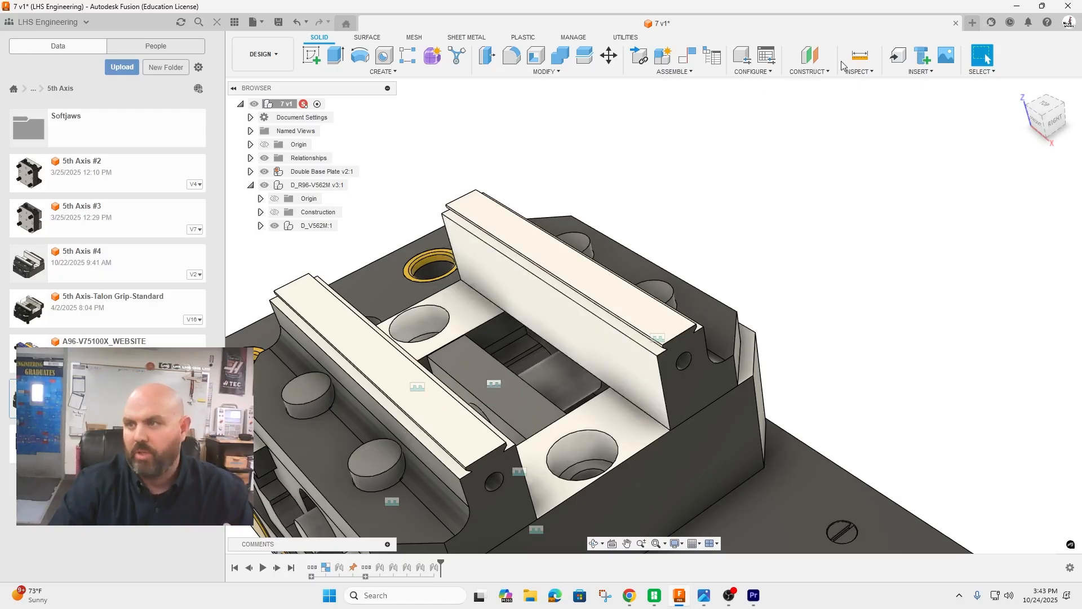
key(i)
click(585, 318)
scroll(587, 313, up, 8)
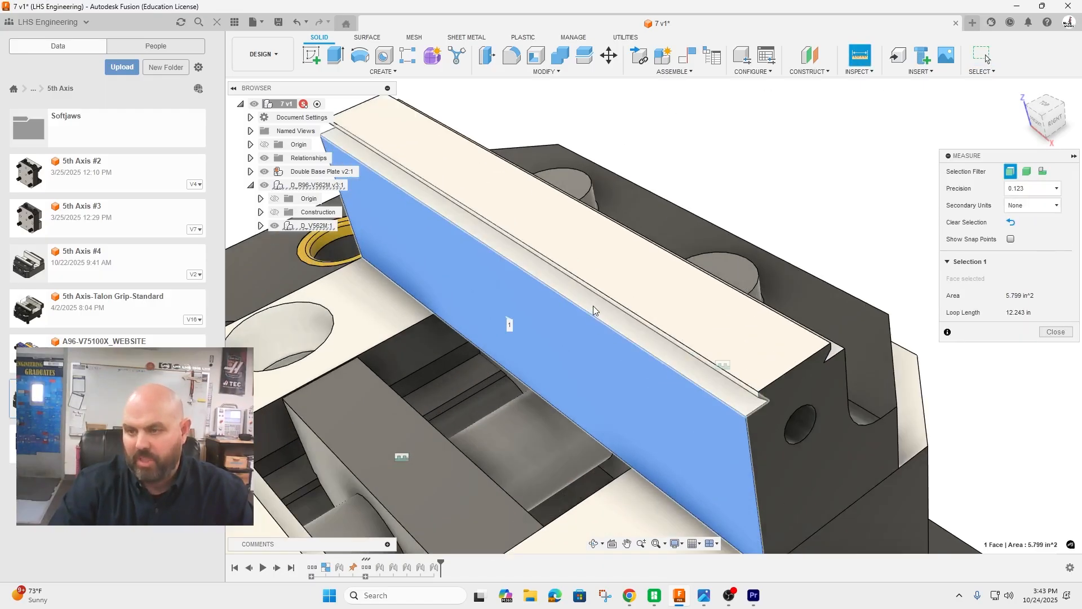
click(664, 230)
scroll(564, 270, down, 8)
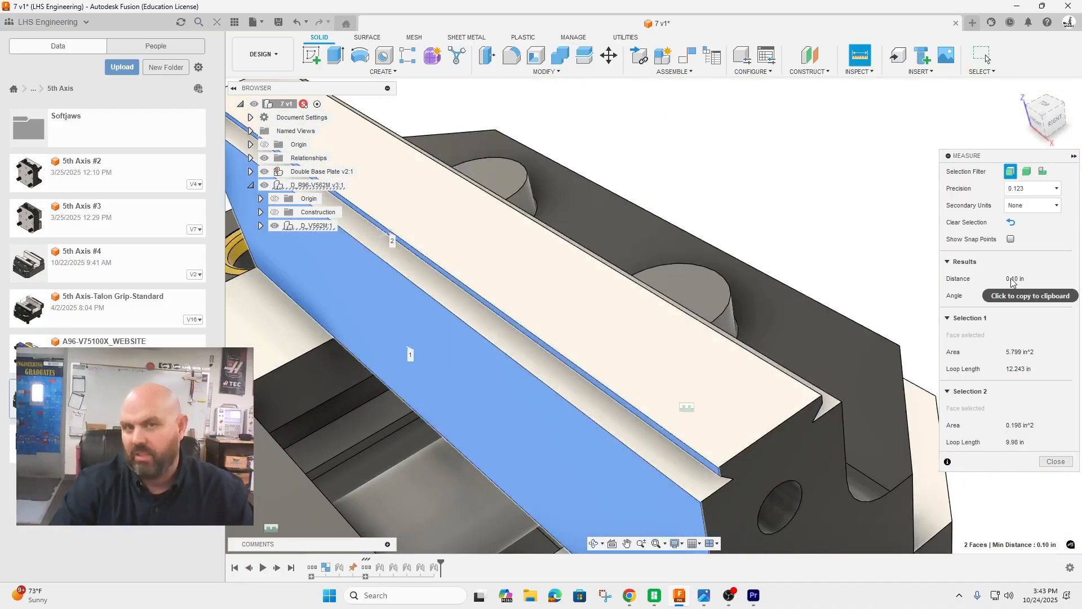
scroll(619, 321, down, 4)
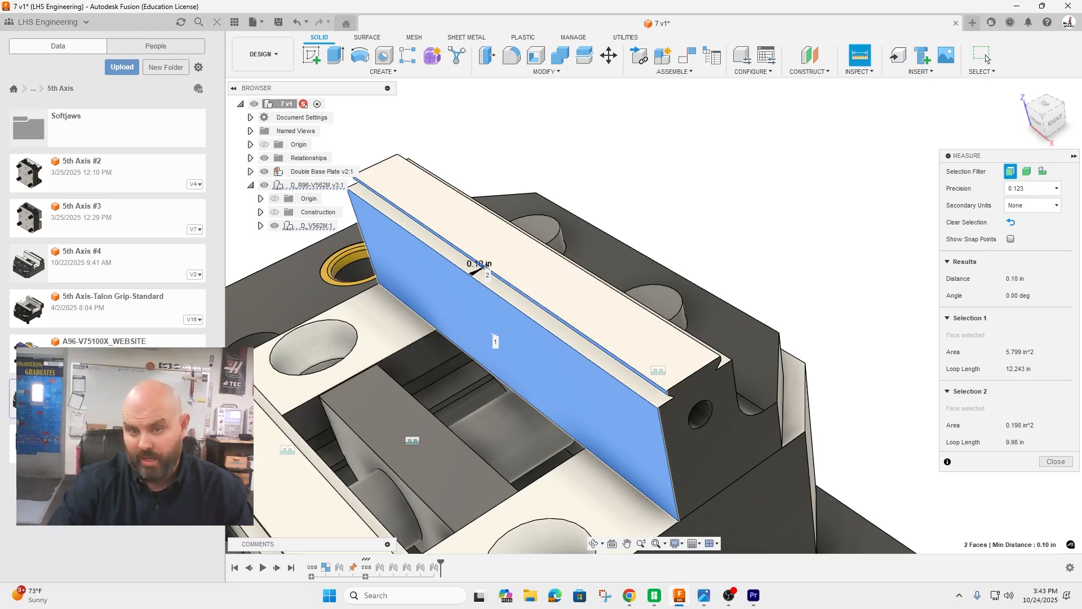
click(1058, 464)
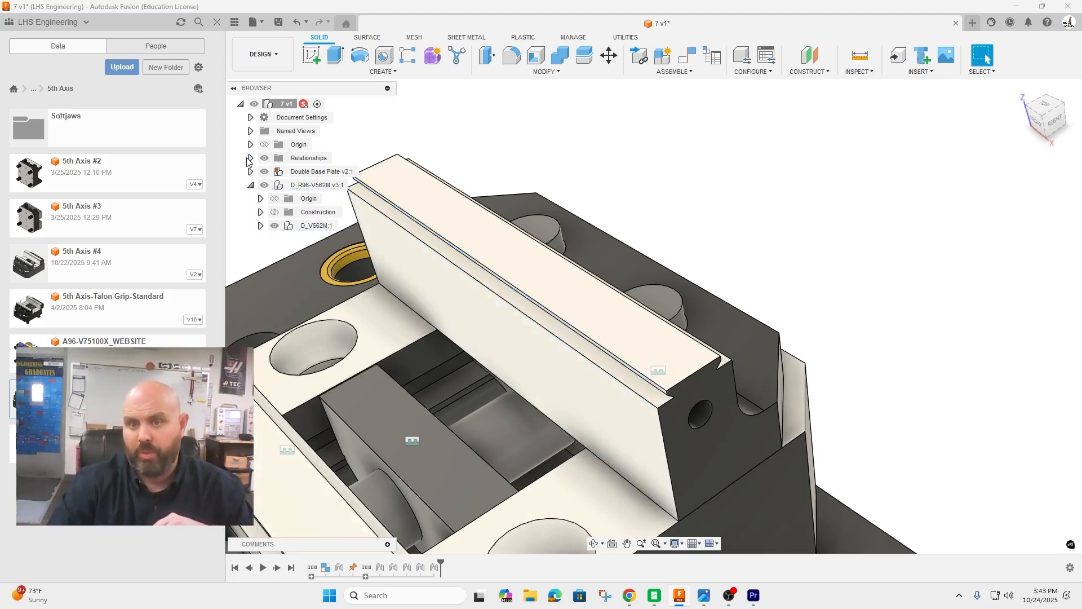
- Edit the joint between the two jaws and set its Z offset to Stock_Depth-.2
click(250, 158)
click(261, 172)
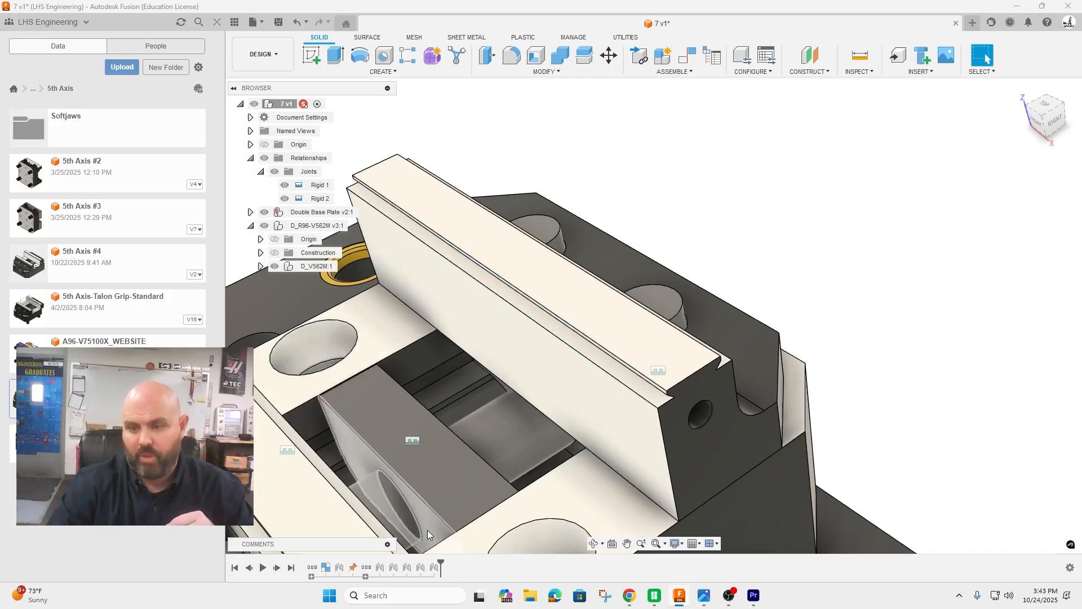
click(433, 568)
right_click(433, 568)
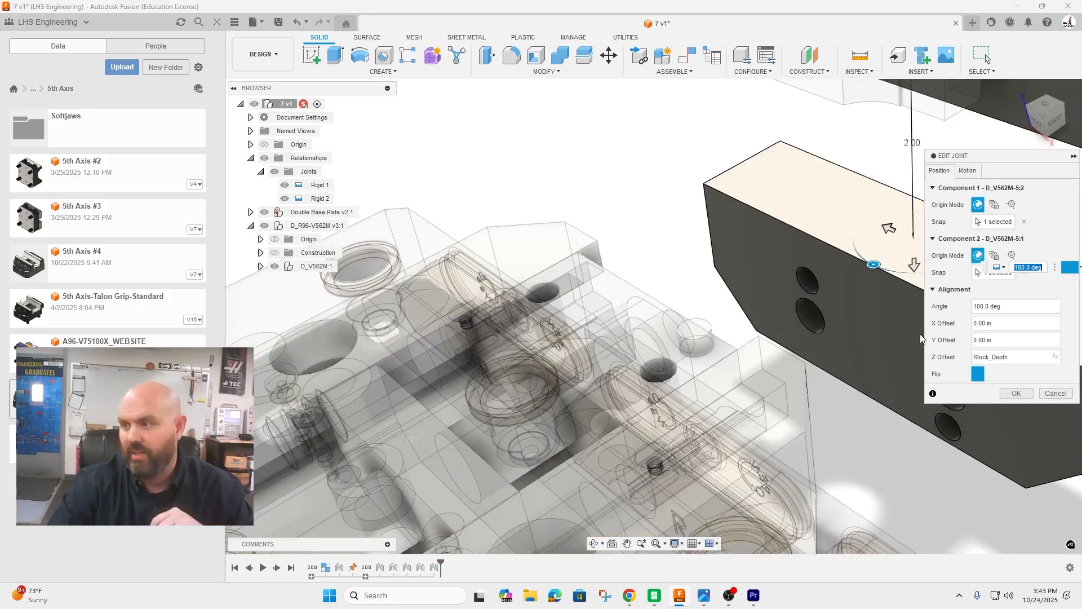
click(1022, 357)
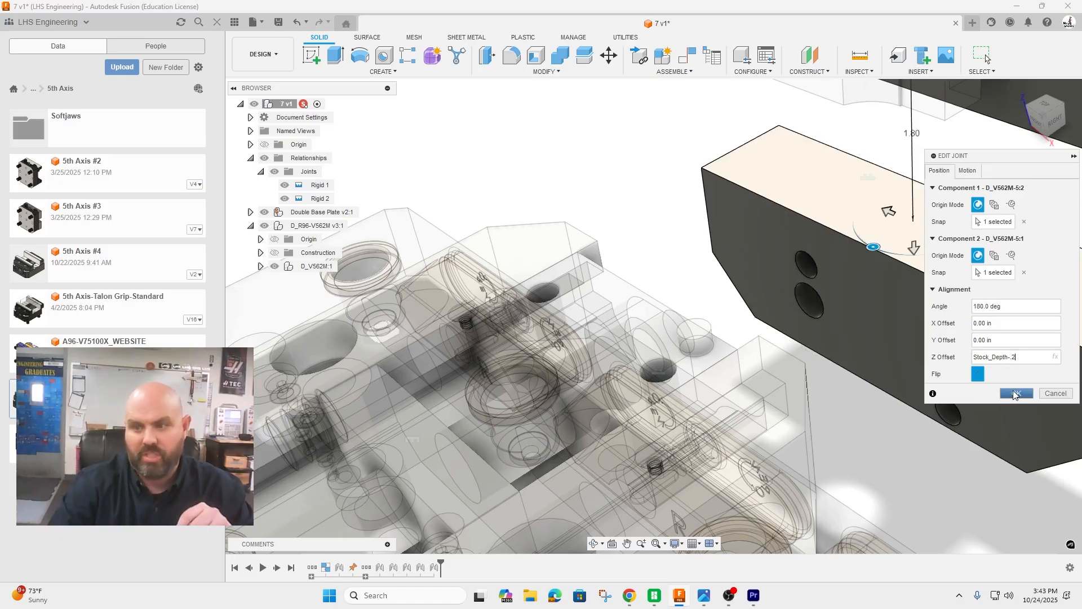
click(1014, 393)
- Edit the joint between the jaw and centre block, setting its Y offset to (Stock_Depth / 2)-1
right_click(420, 565)
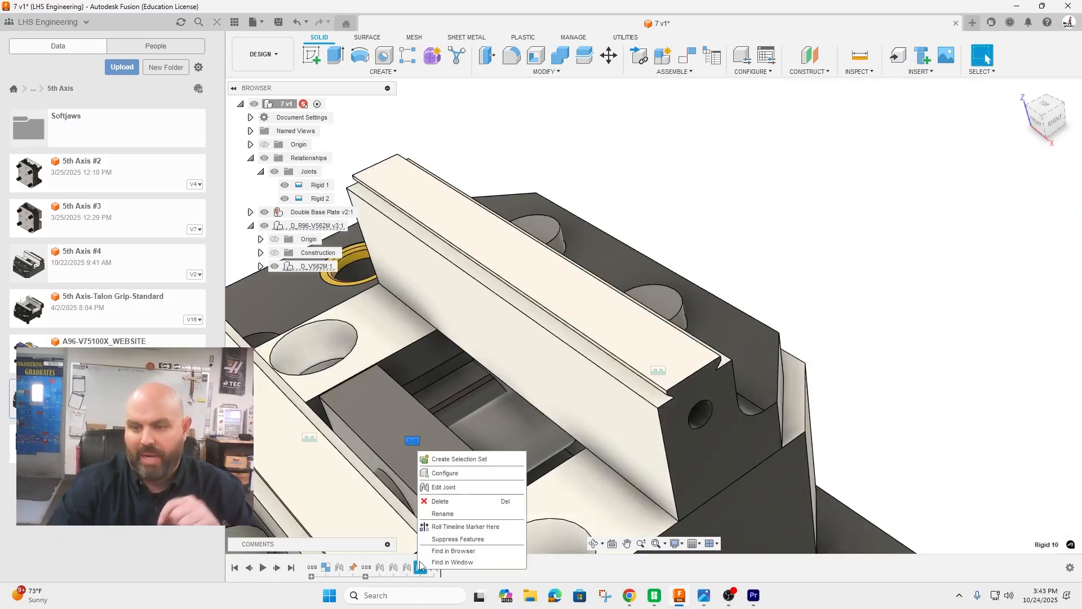
click(444, 487)
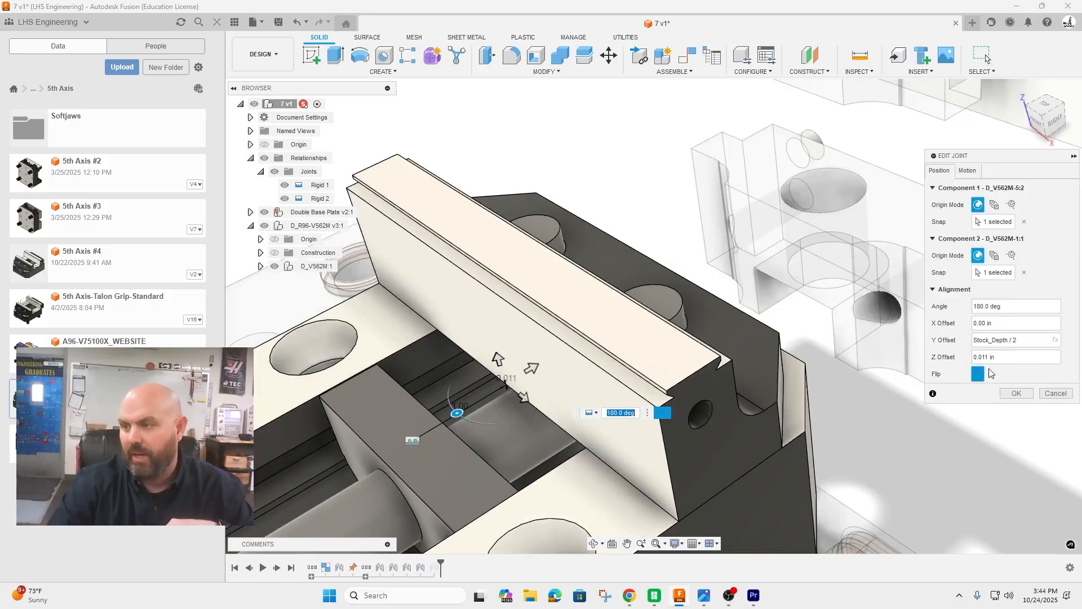
click(1029, 342)
text())
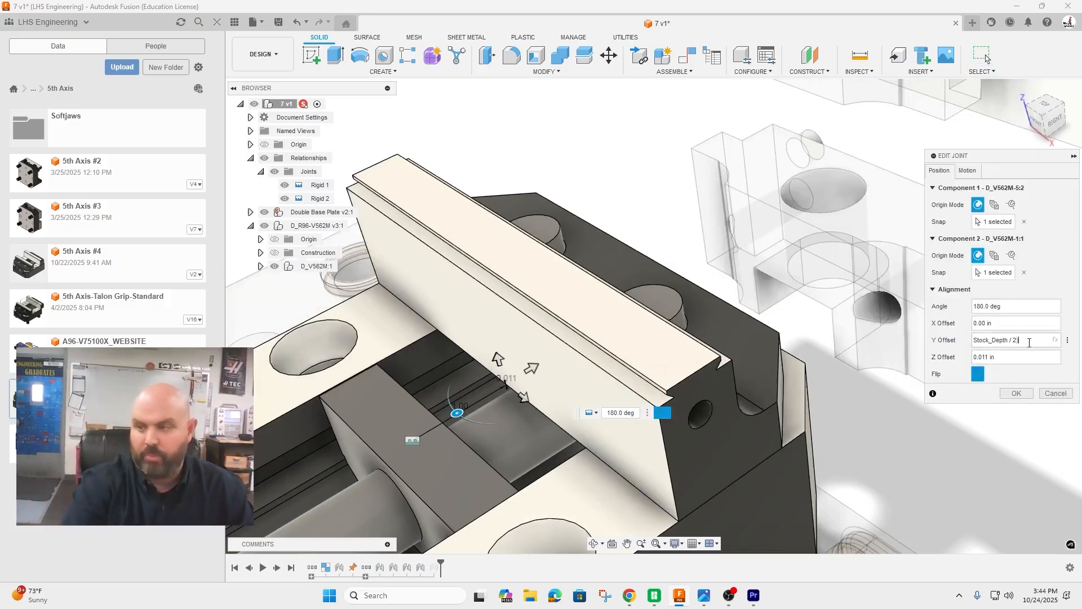
key(Left)
key(Left)
key(Left)
key(Left)
key(Left)
key(Left)
key(Left)
key(Left)
key(Left)
key(Left)
key(Left)
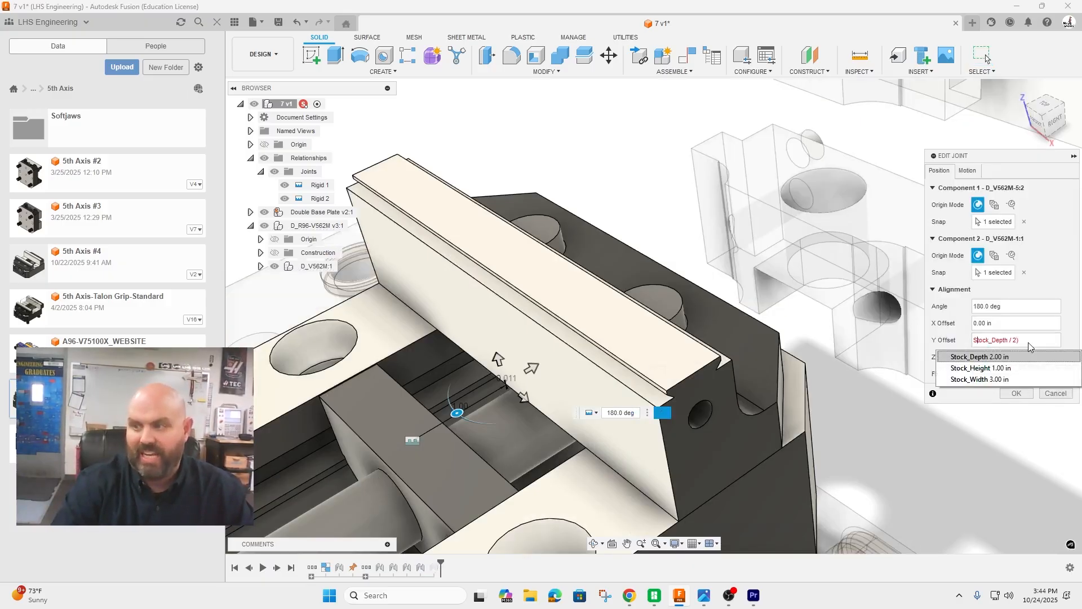
key(Home)
text(()
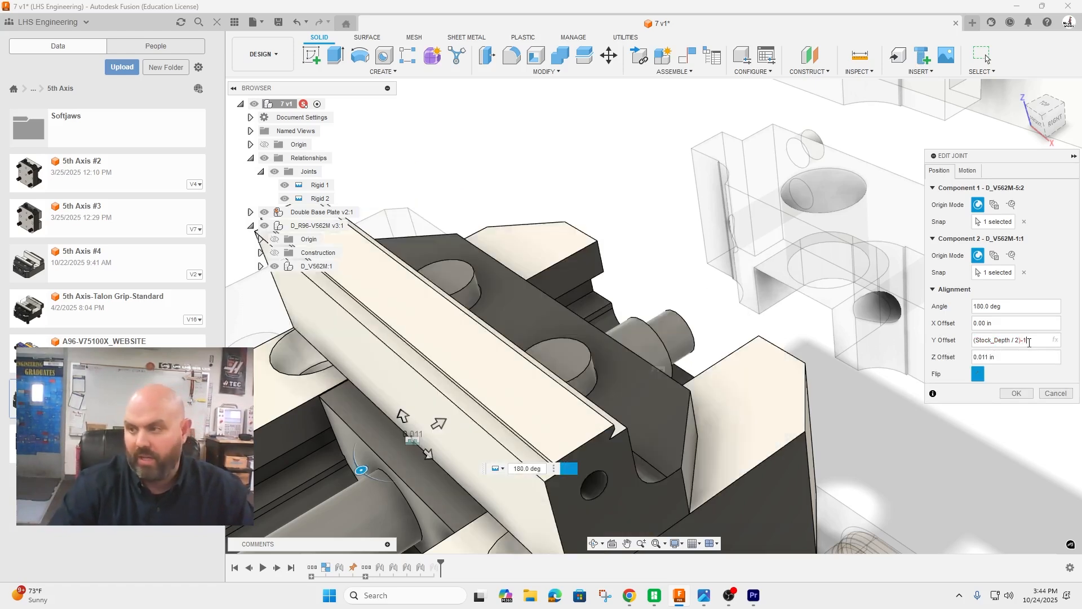
click(1016, 393)
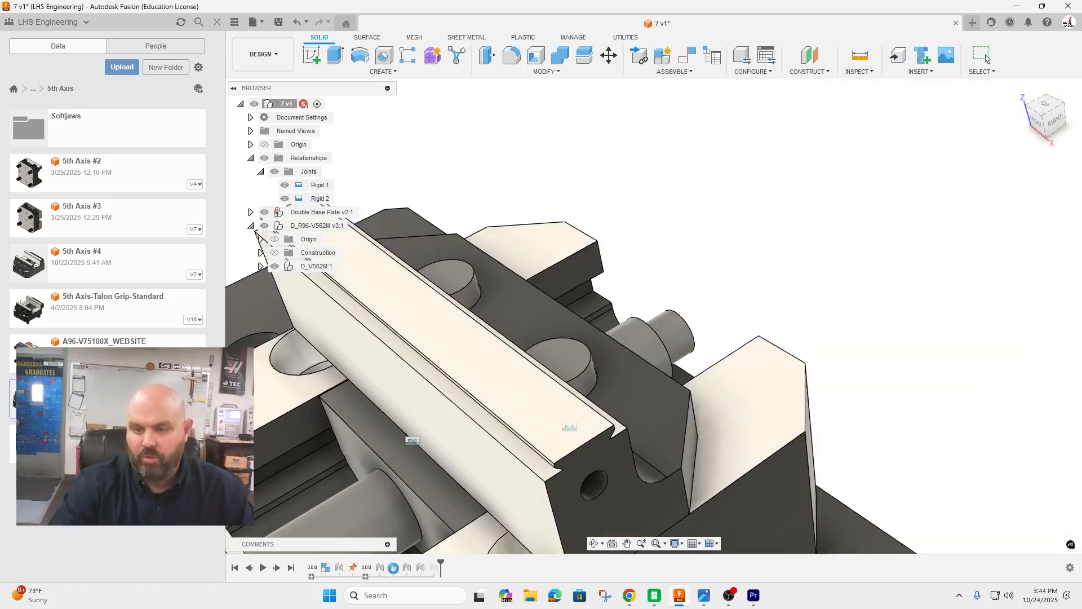
- Correct the amount subtracted in the centre block joint's Y offset to match the measured depth of the jaw's step
right_click(423, 569)
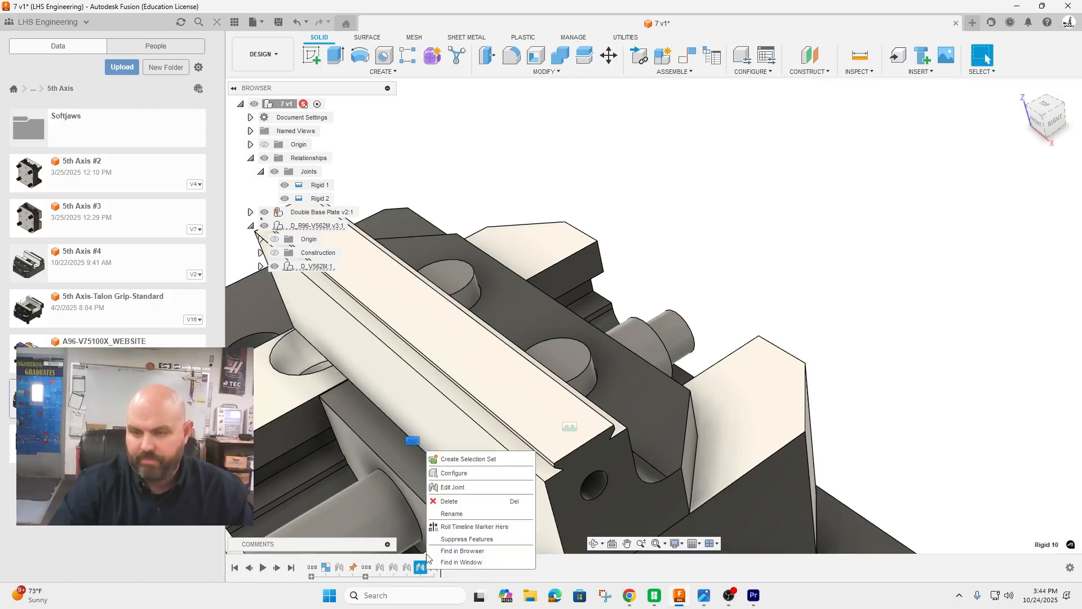
click(453, 486)
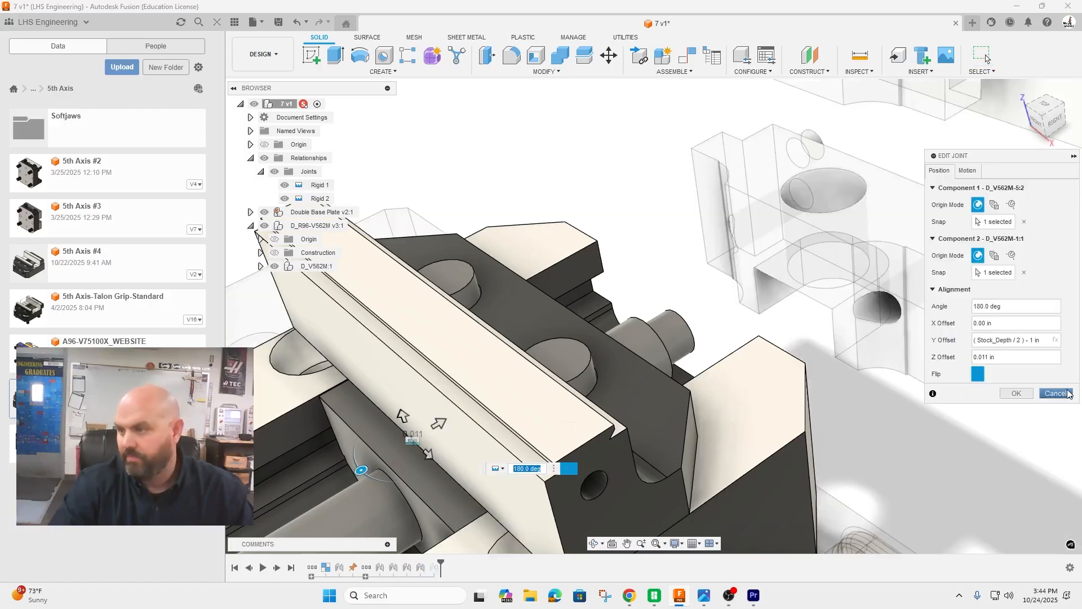
click(1032, 340)
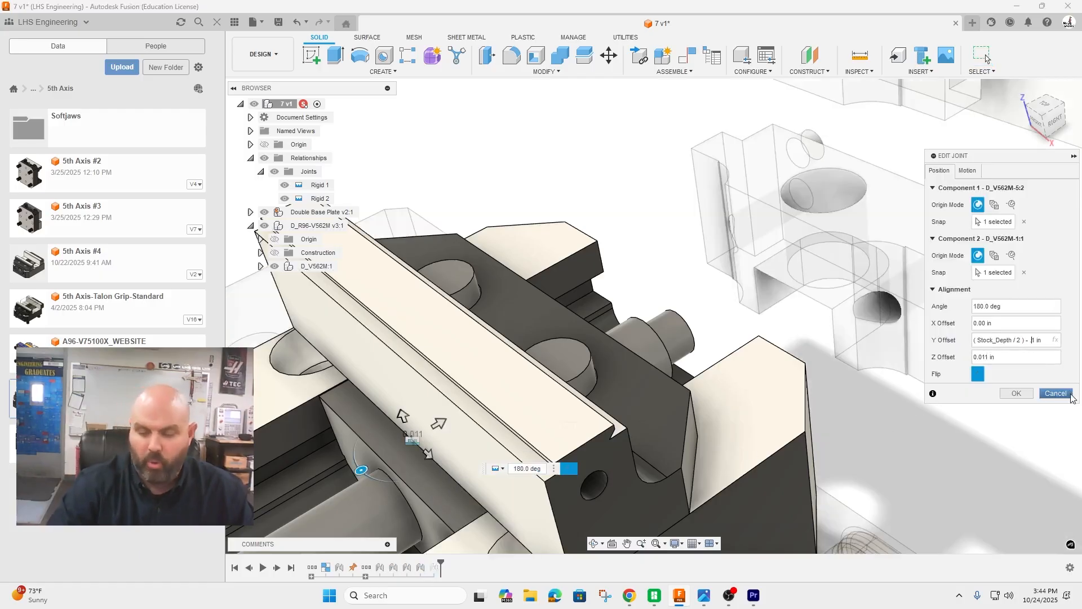
click(1016, 393)
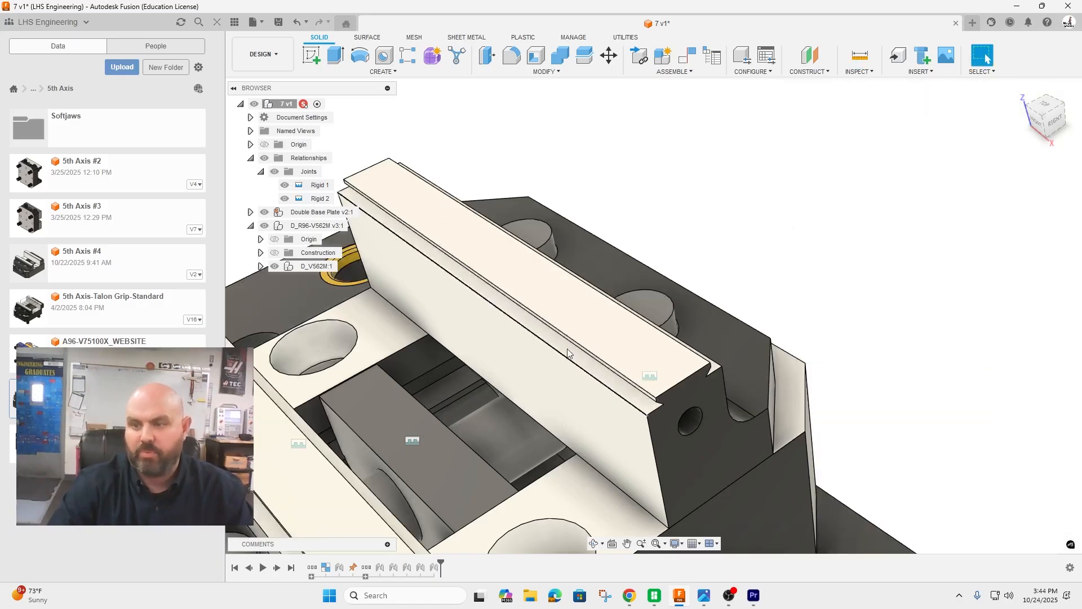
- Measure the distance between the narrow upper step faces of the two opposing jaws
key(i)
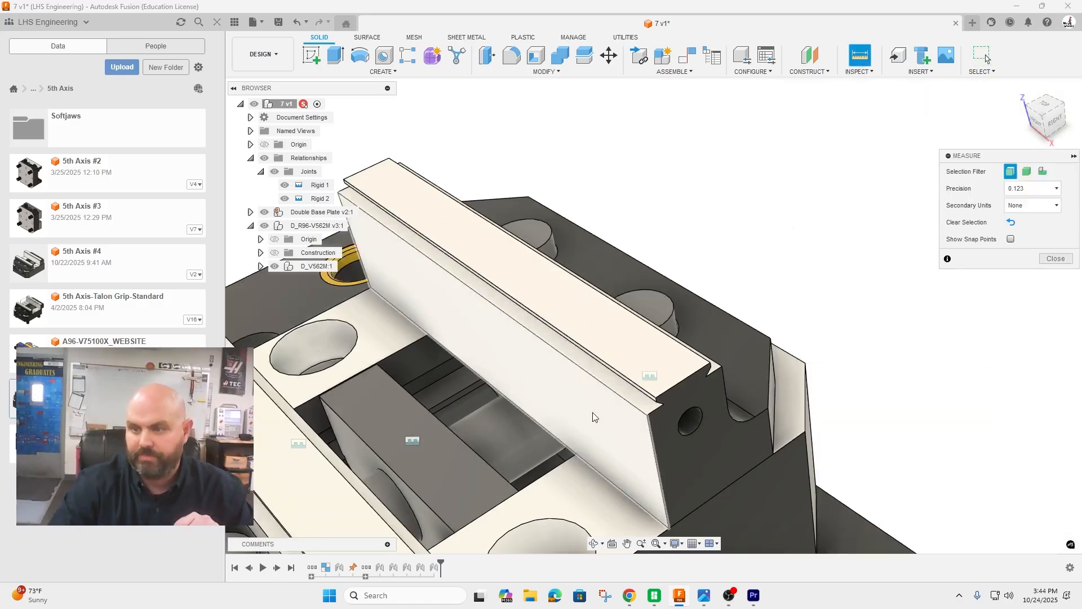
scroll(618, 383, up, 3)
scroll(725, 309, up, 3)
scroll(729, 330, down, 2)
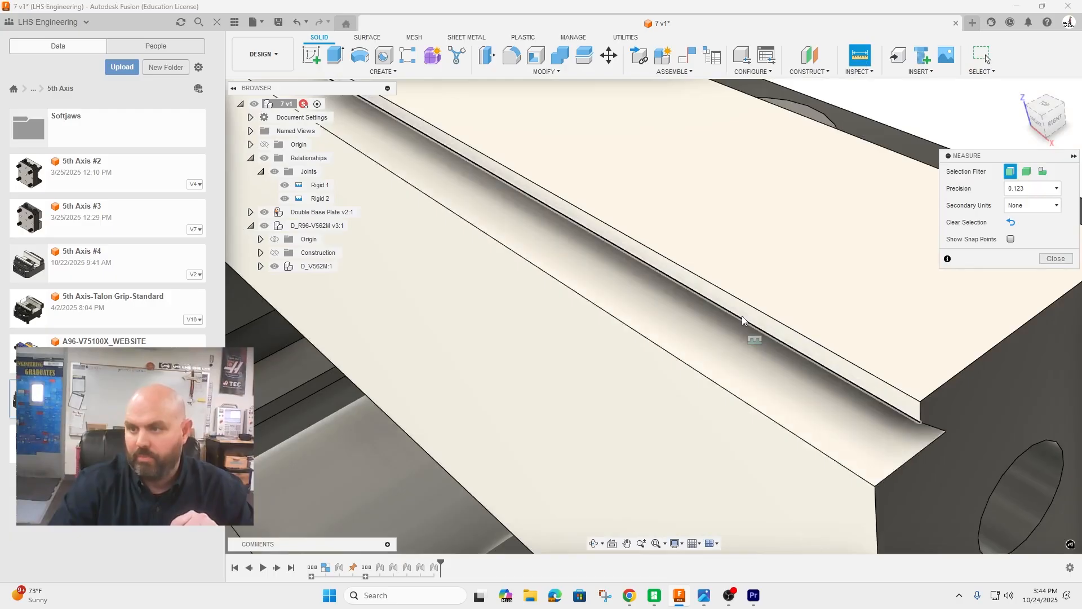
click(744, 313)
scroll(712, 320, down, 5)
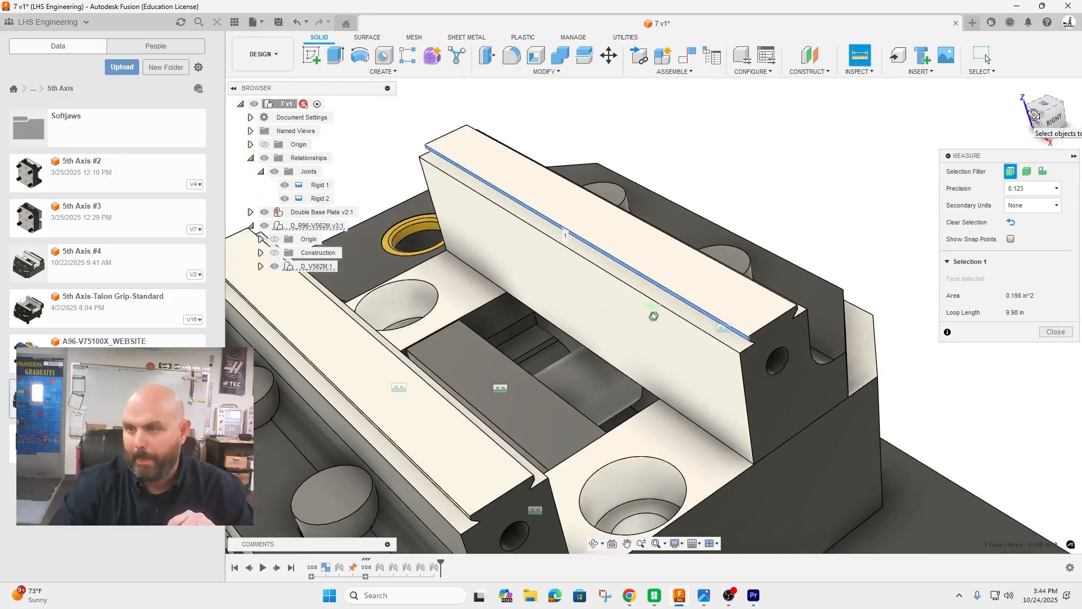
drag(1032, 120, 1009, 111)
scroll(351, 317, up, 6)
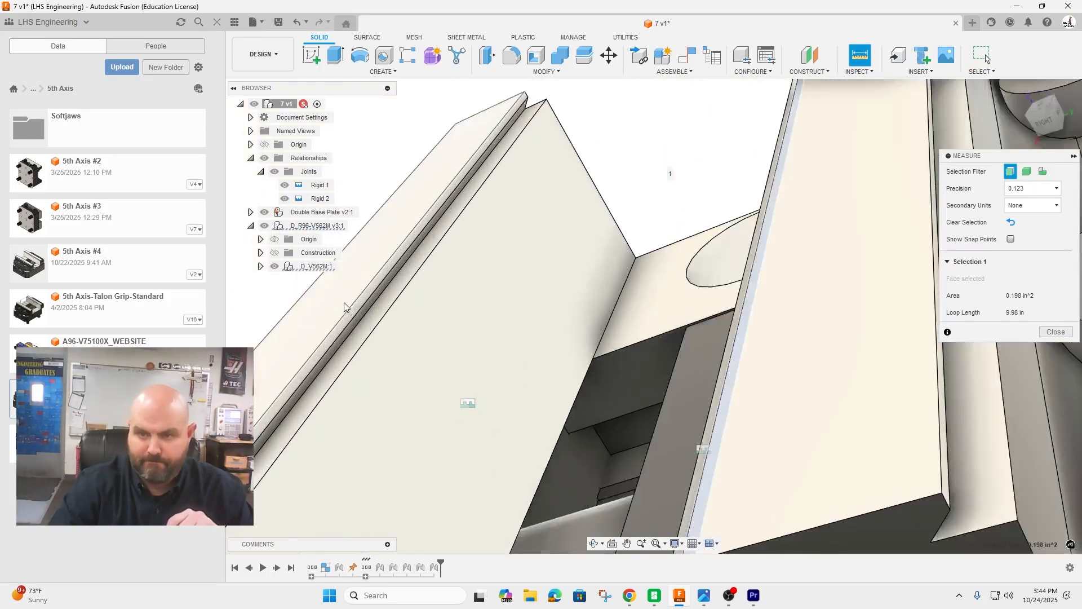
click(352, 317)
scroll(379, 295, down, 2)
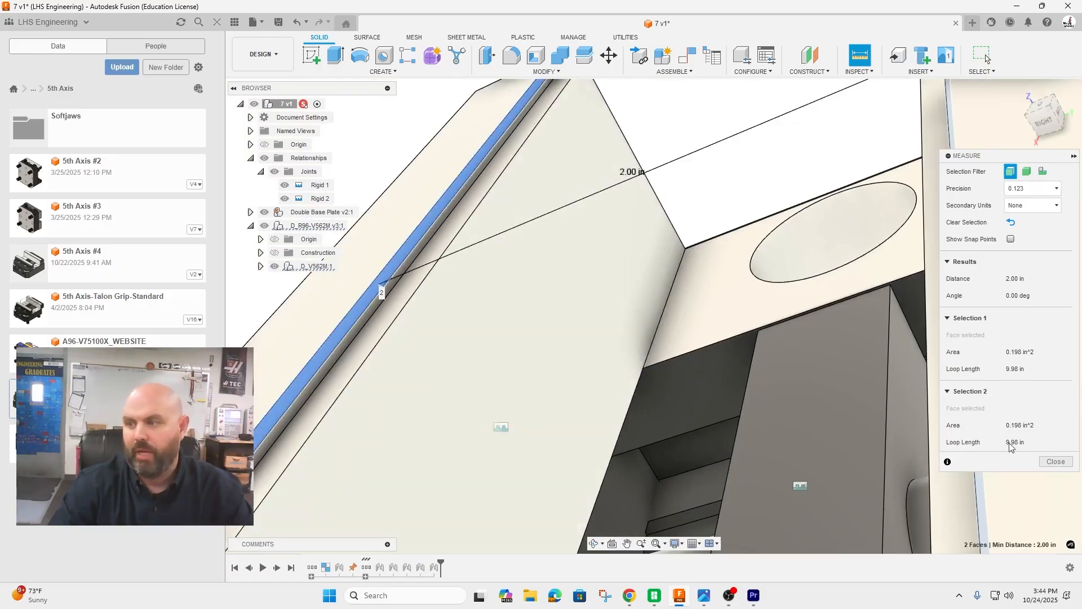
- Close the measurement, collapse the Relationships and D_R96-V562M branches in the model tree, and return to the isometric view
key(Escape)
scroll(575, 357, down, 1)
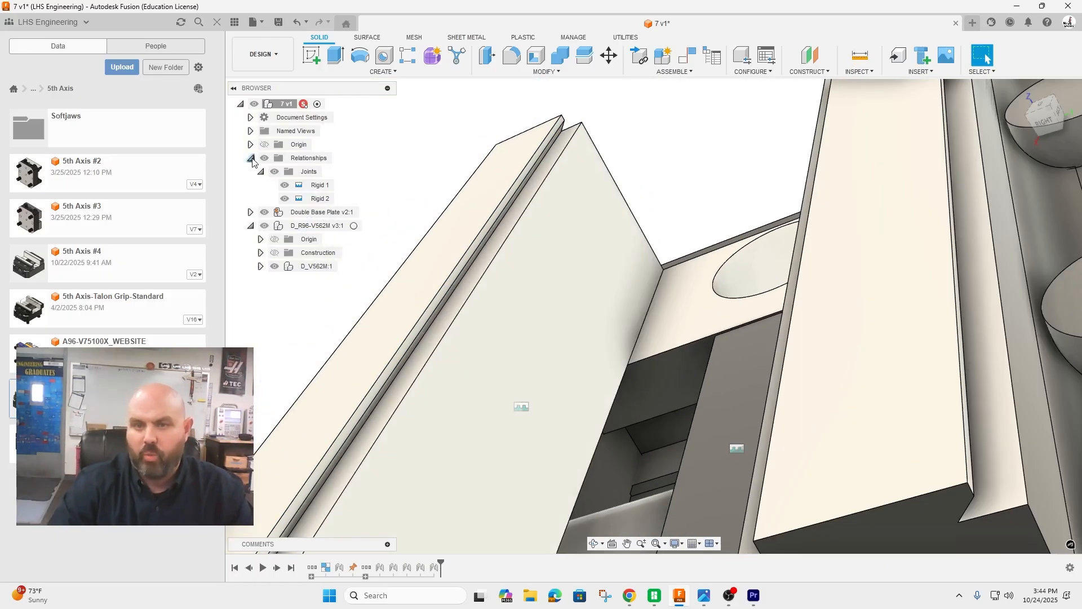
click(250, 157)
click(251, 185)
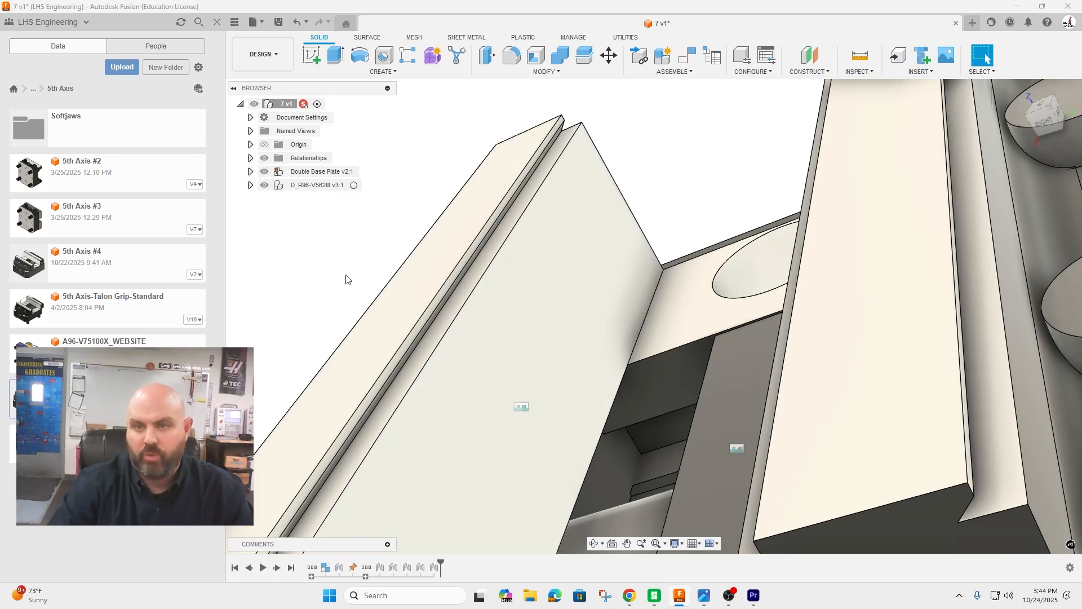
scroll(345, 273, down, 2)
click(1014, 121)
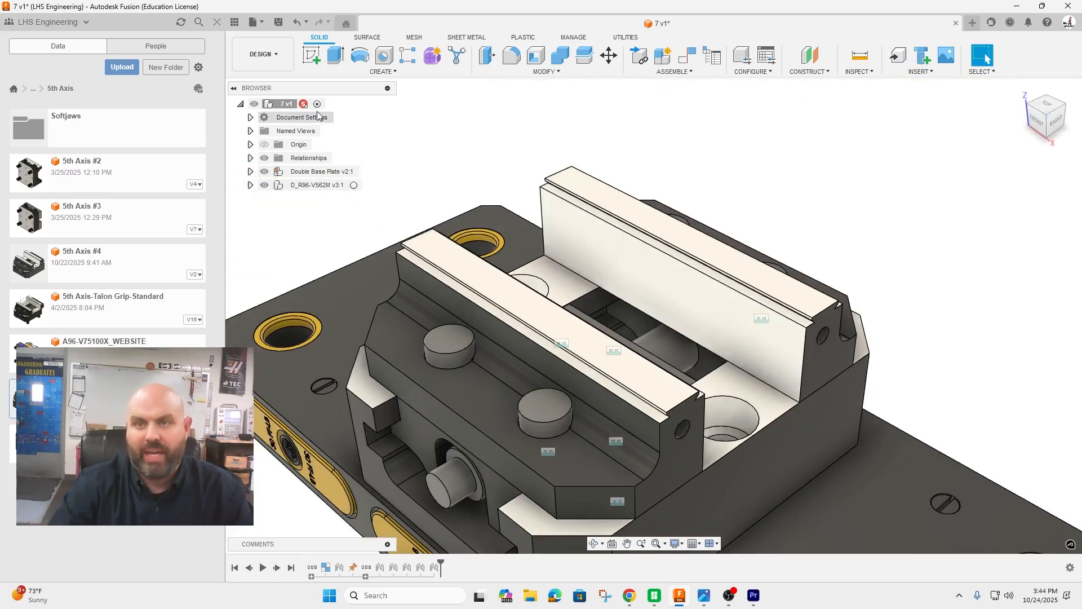
- Create a new internal component named Stock under the top-level assembly 7
right_click(287, 104)
click(324, 110)
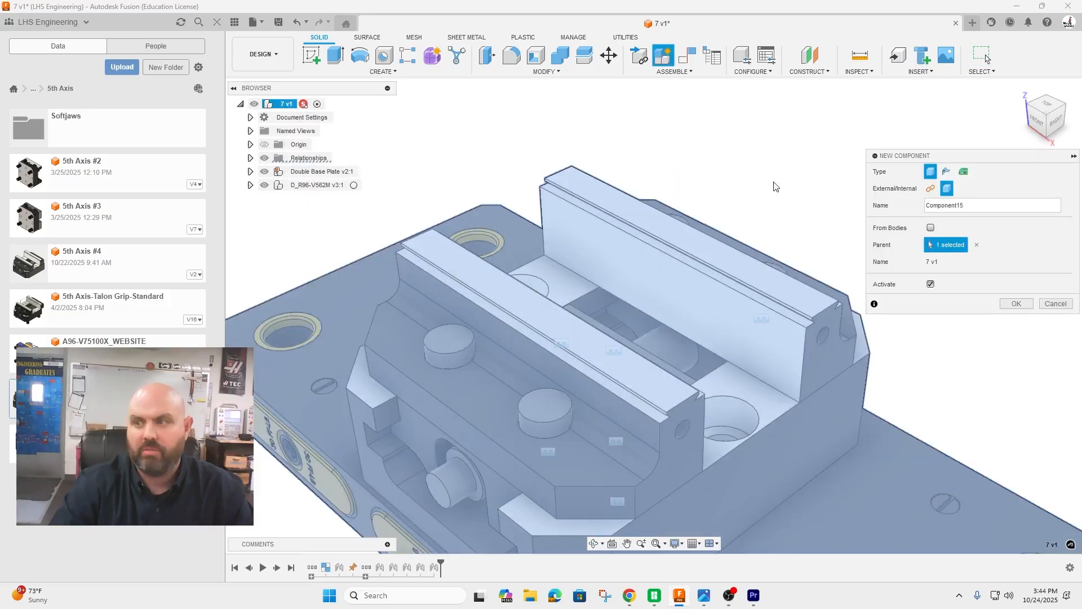
double_click(993, 210)
text(S)
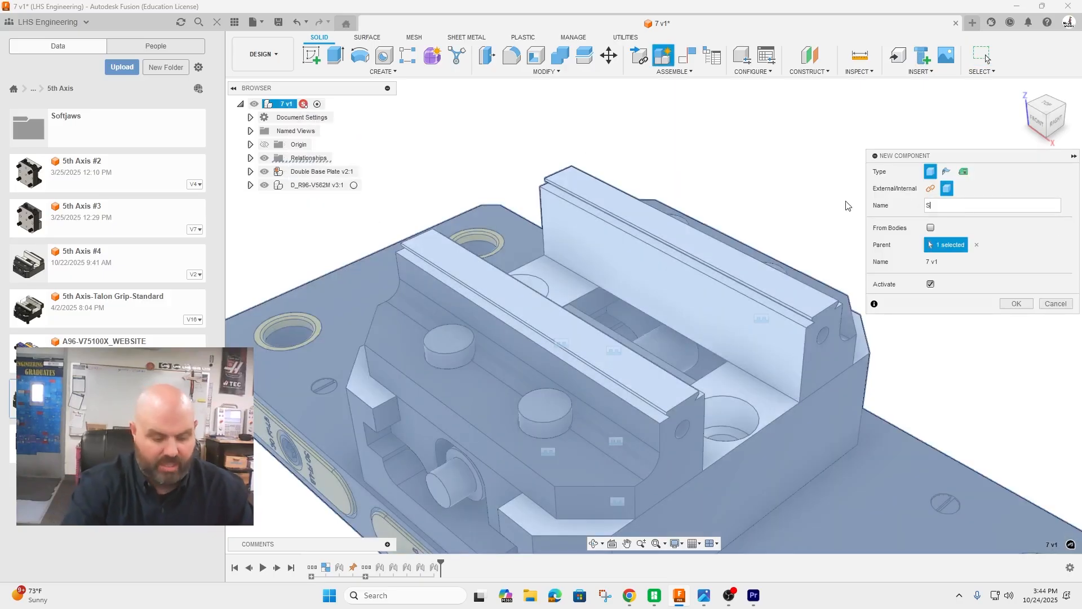
text(tock)
key(Return)
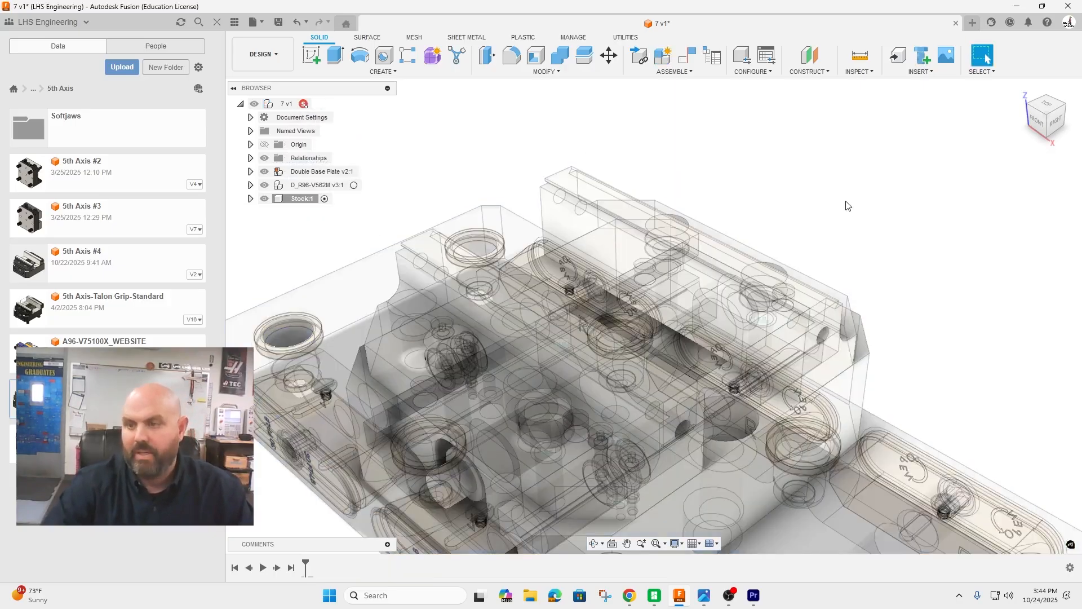
- Hide the D_R96-V562M vise and Double Base Plate, and start a sketch on the front plane in the Stock component
scroll(709, 380, down, 1)
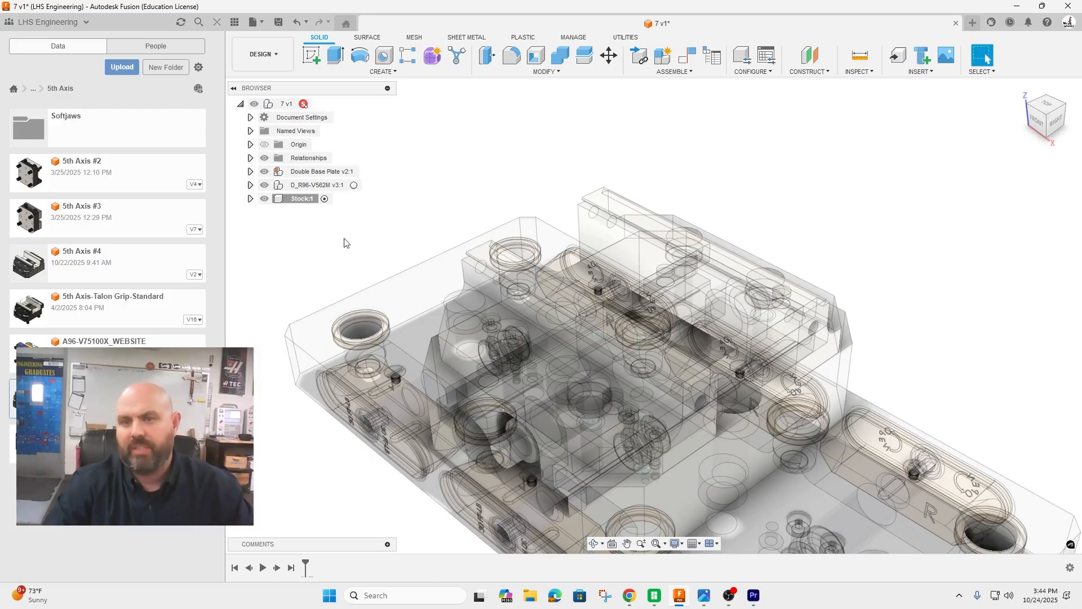
click(265, 185)
click(264, 171)
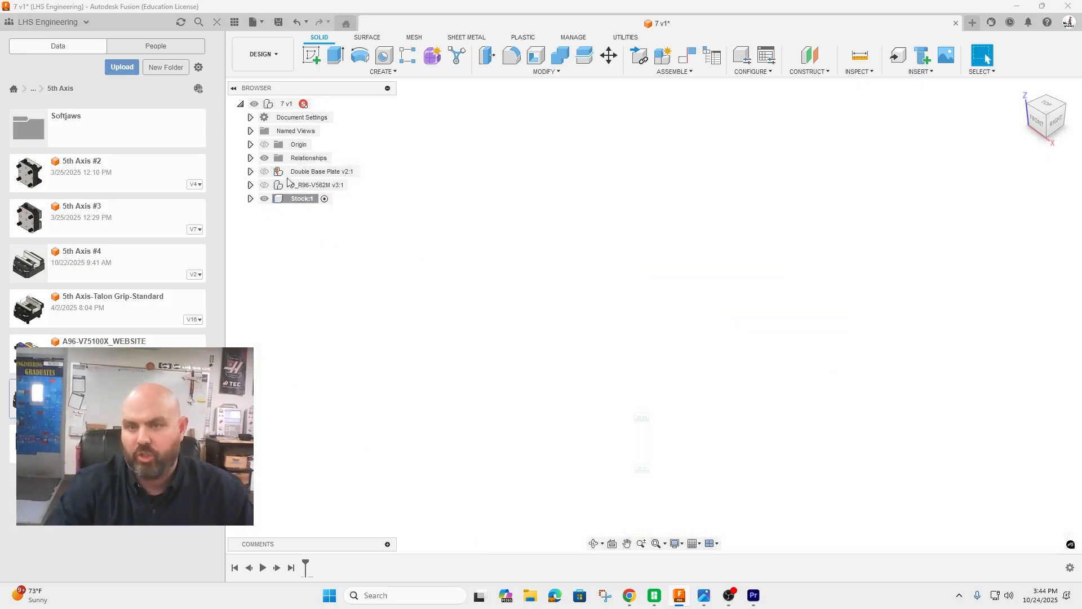
click(318, 53)
click(681, 470)
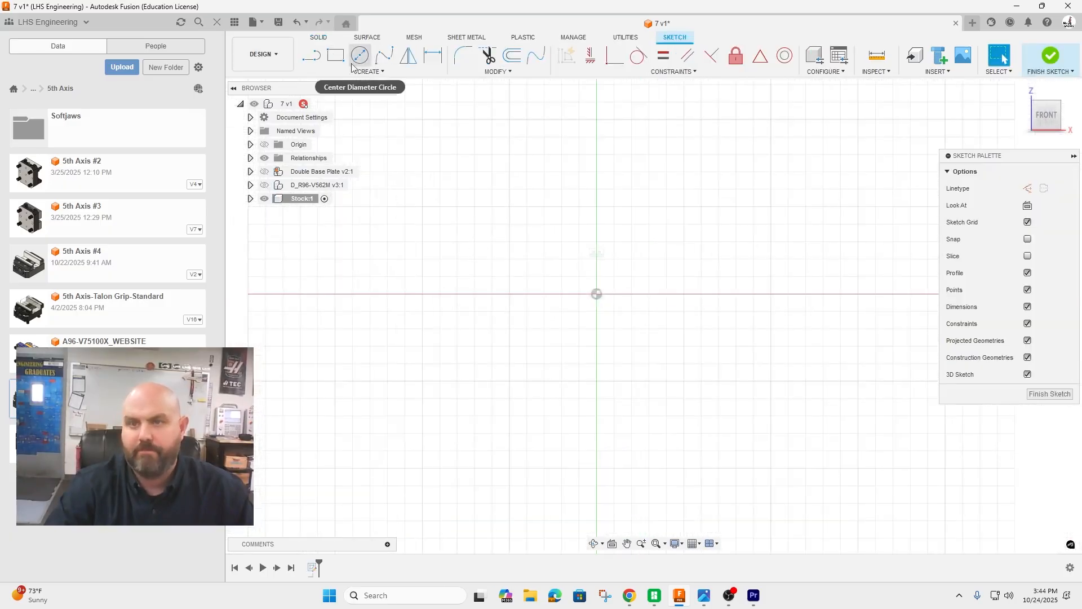
- Sketch a center rectangle on the origin, with its vertical side set to Stock_Depth and its horizontal side to Stock_Width
click(335, 56)
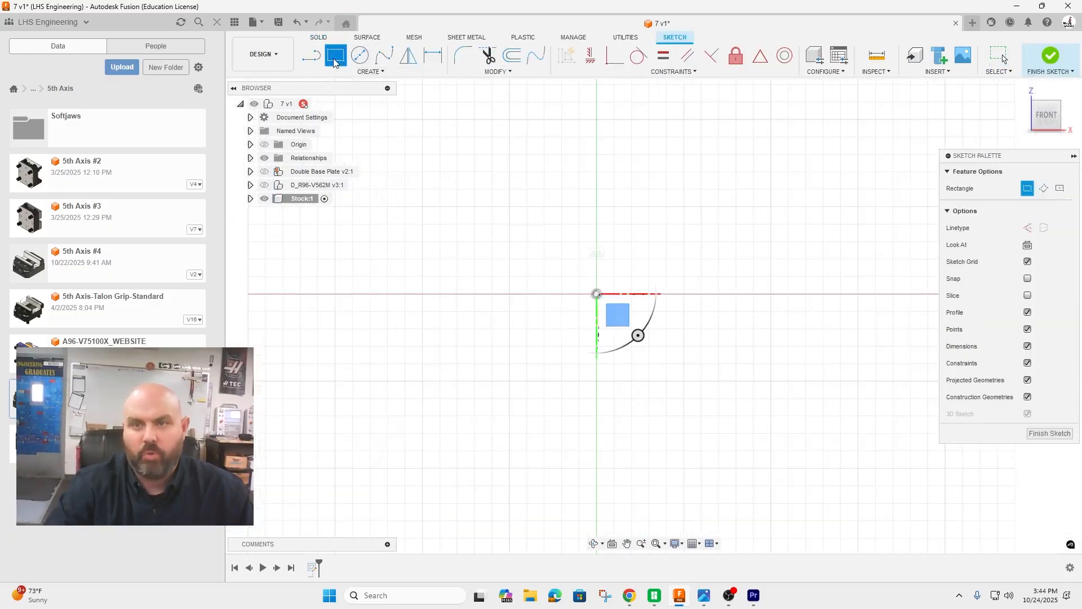
click(1060, 189)
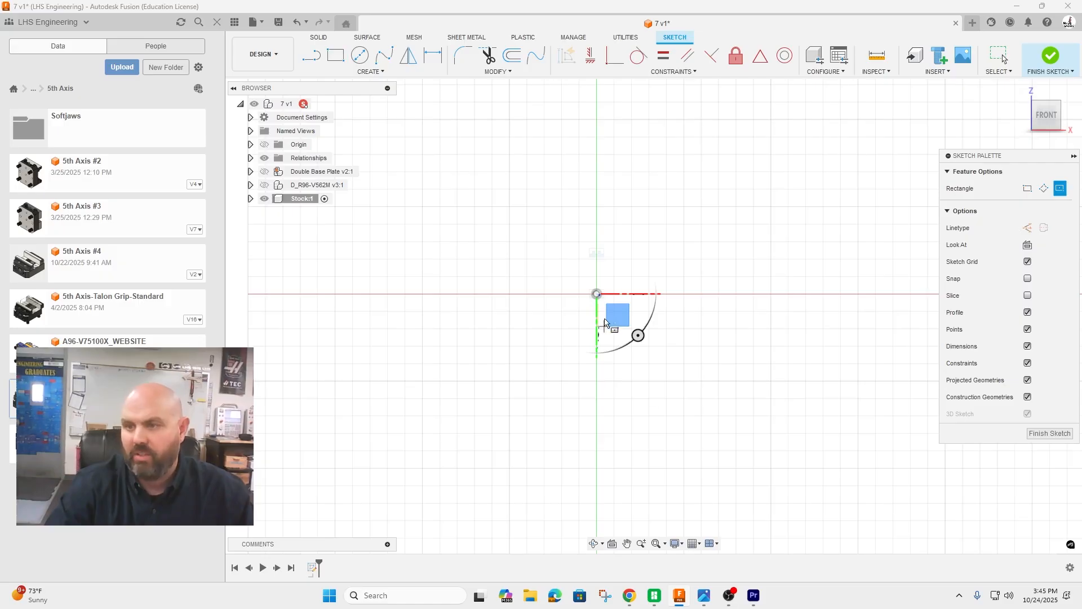
click(596, 295)
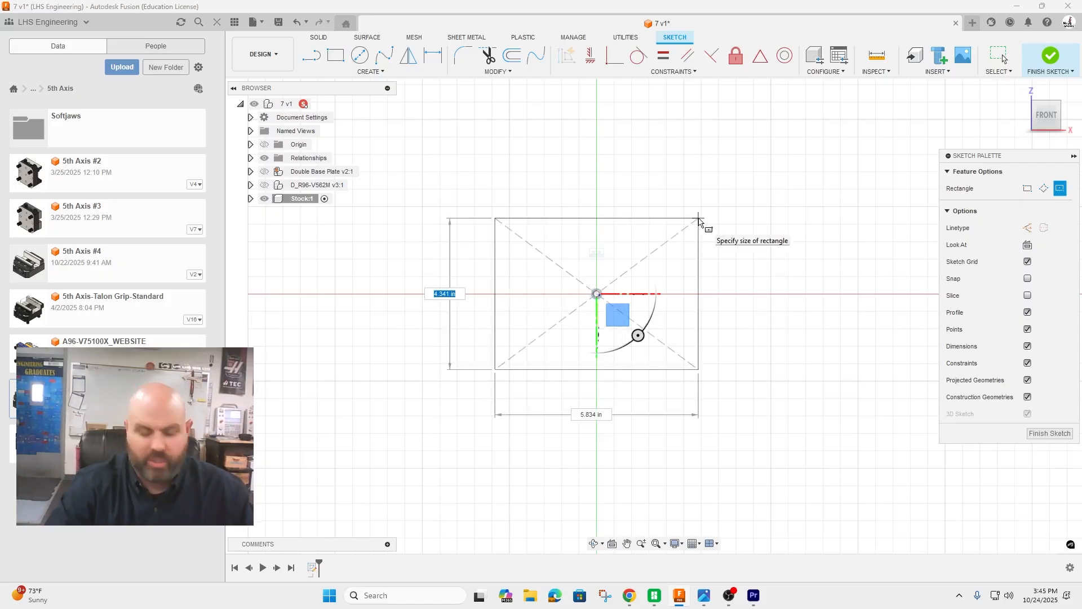
text(S)
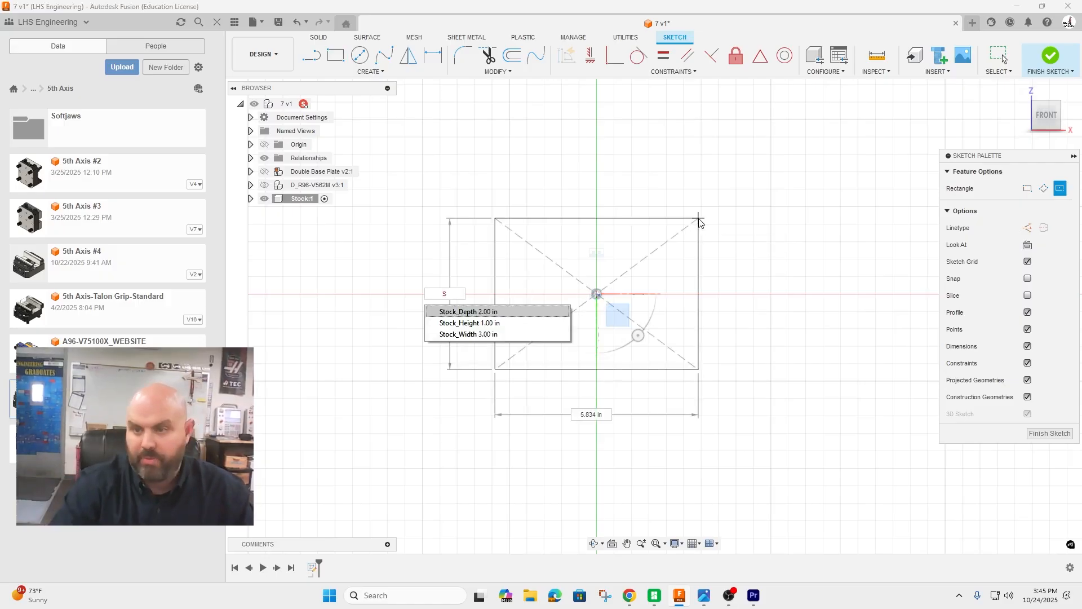
click(512, 315)
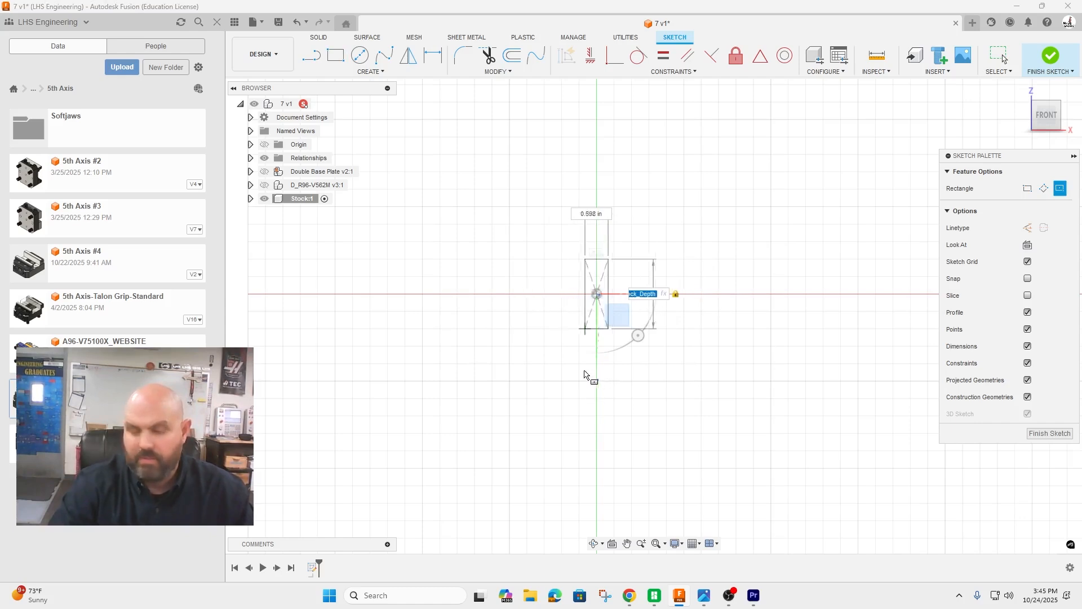
key(Tab)
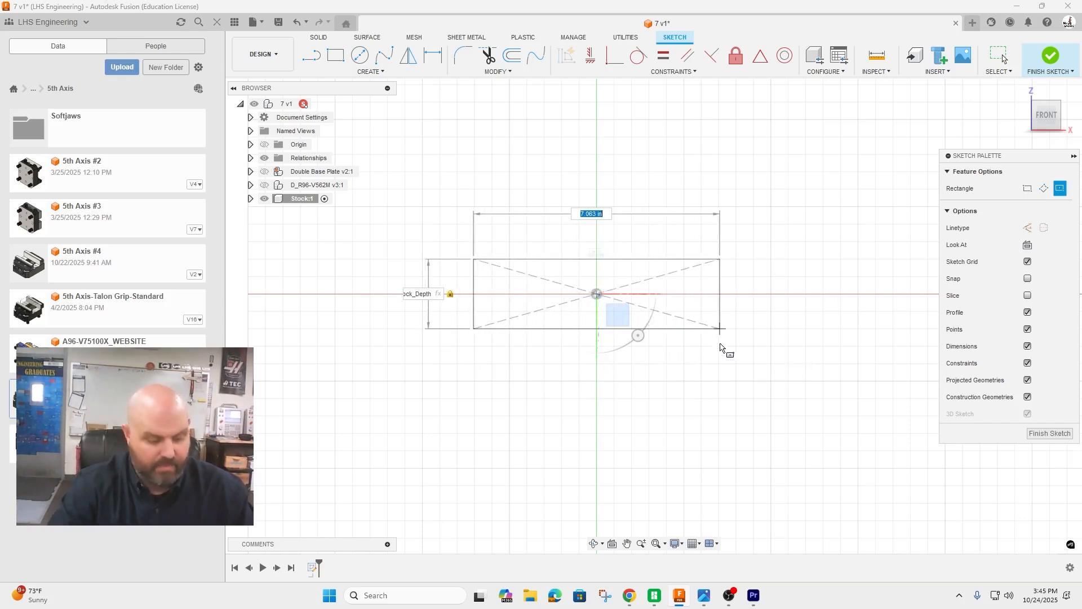
text(S)
click(648, 254)
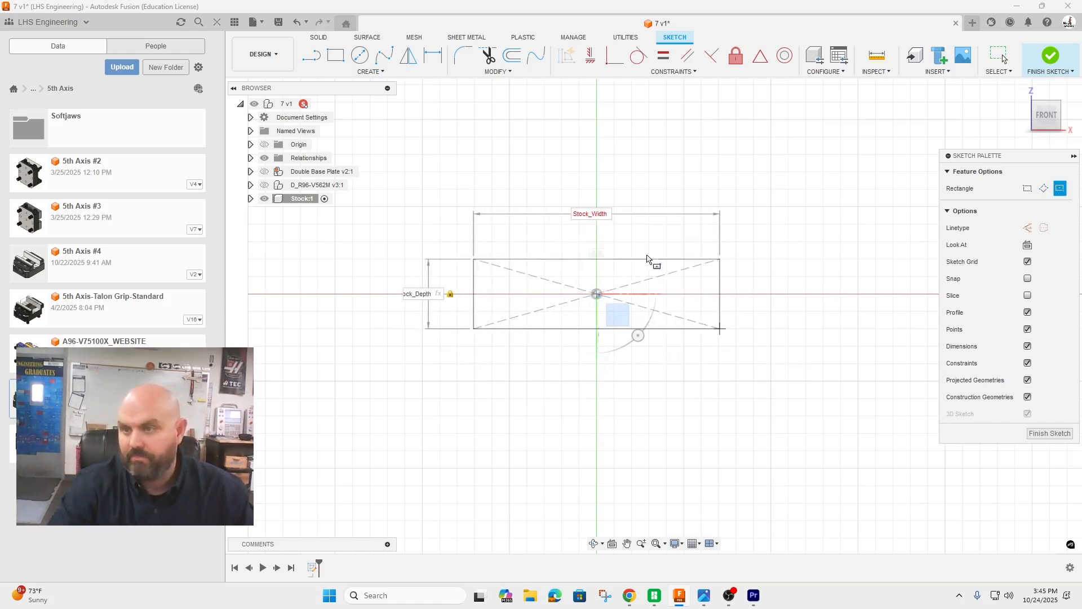
key(Return)
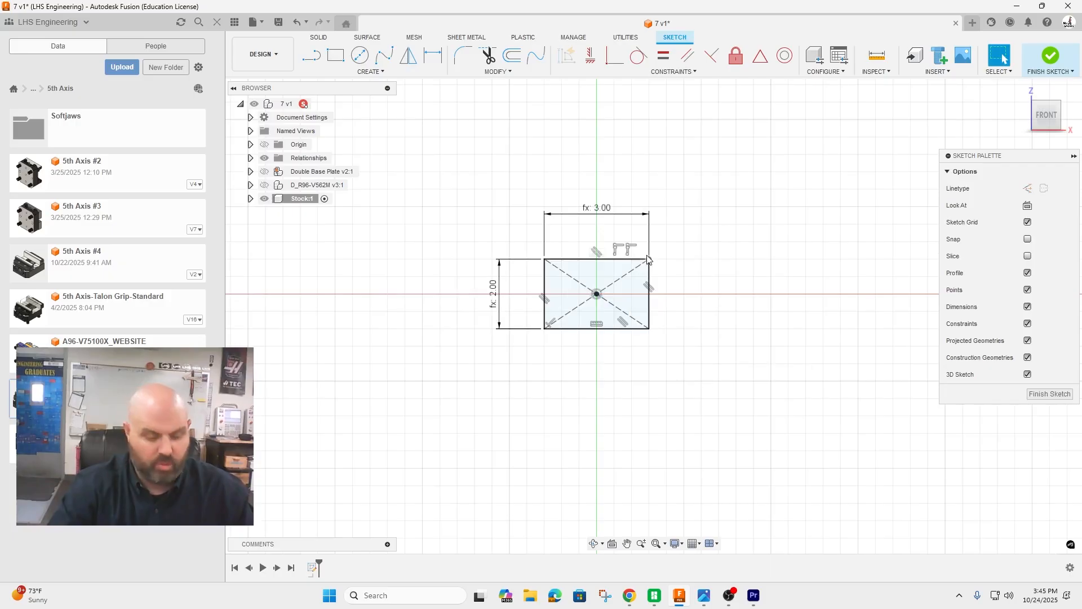
- Extrude the rectangle by Stock_Height on one side as a new body
key(e)
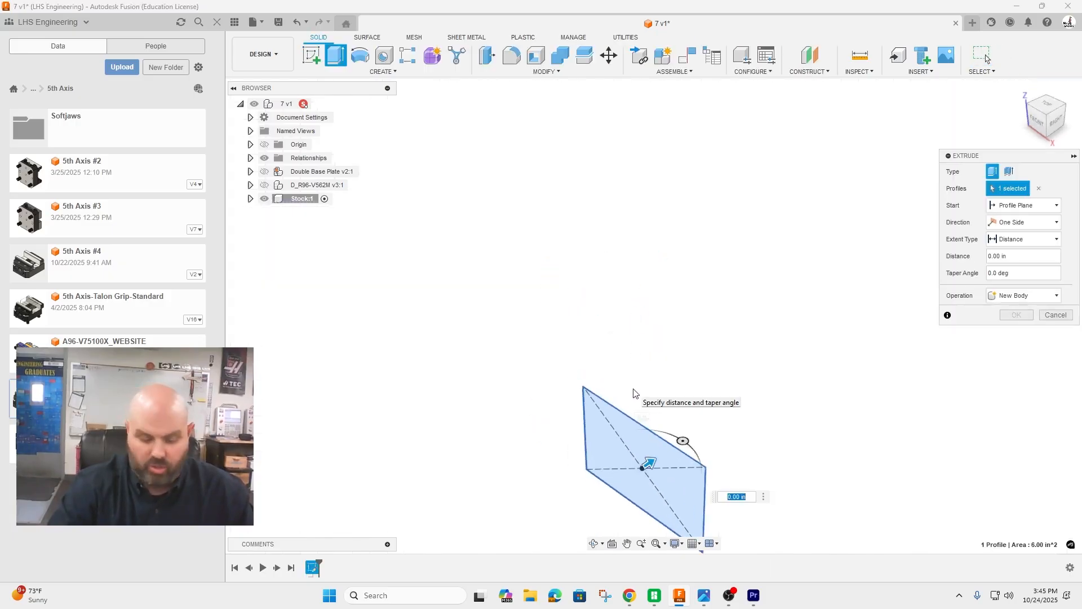
text(S)
key(Down)
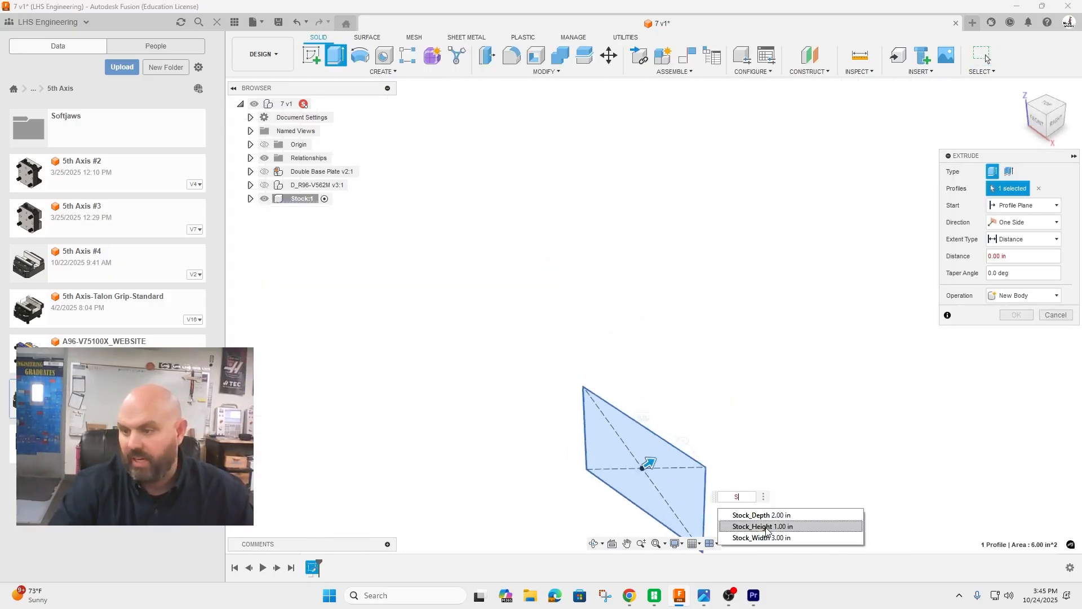
key(Return)
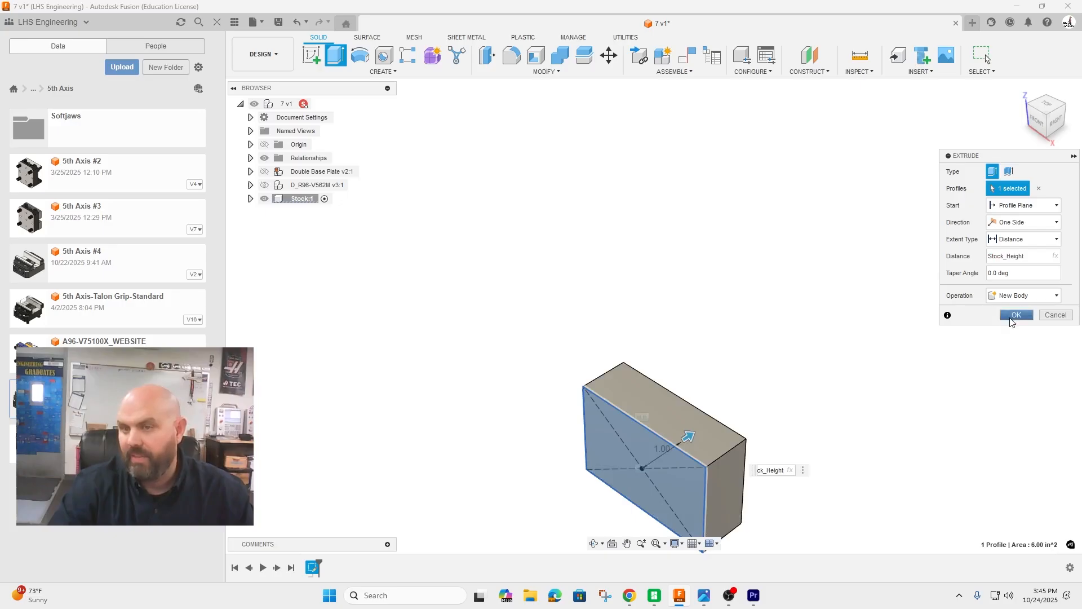
click(1014, 315)
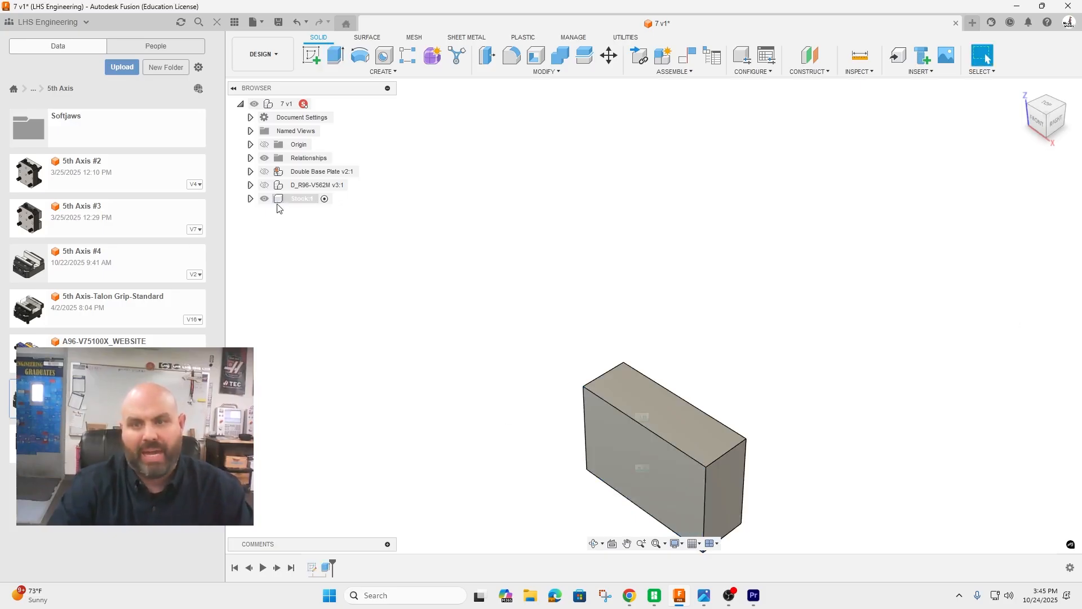
- Assign the physical material Glass from the Fusion Material Library to the Stock component
right_click(291, 200)
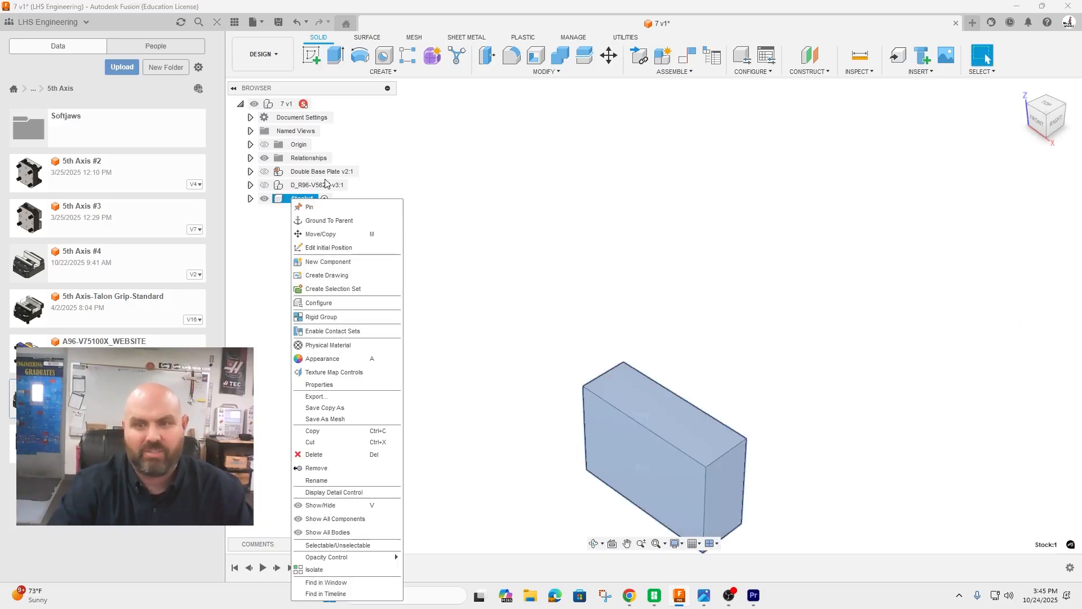
click(326, 346)
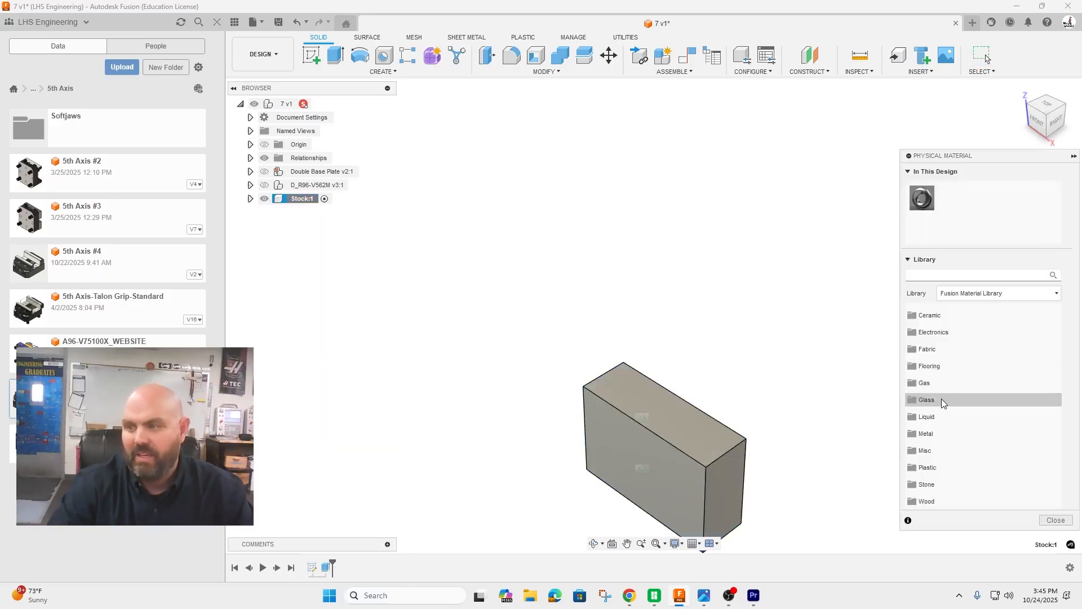
click(706, 485)
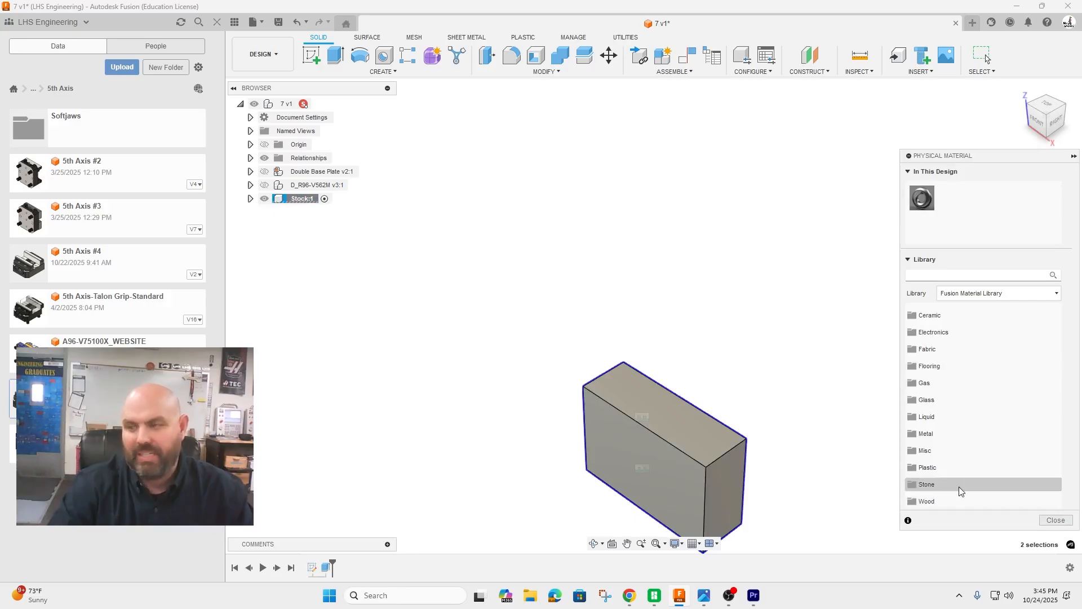
click(926, 400)
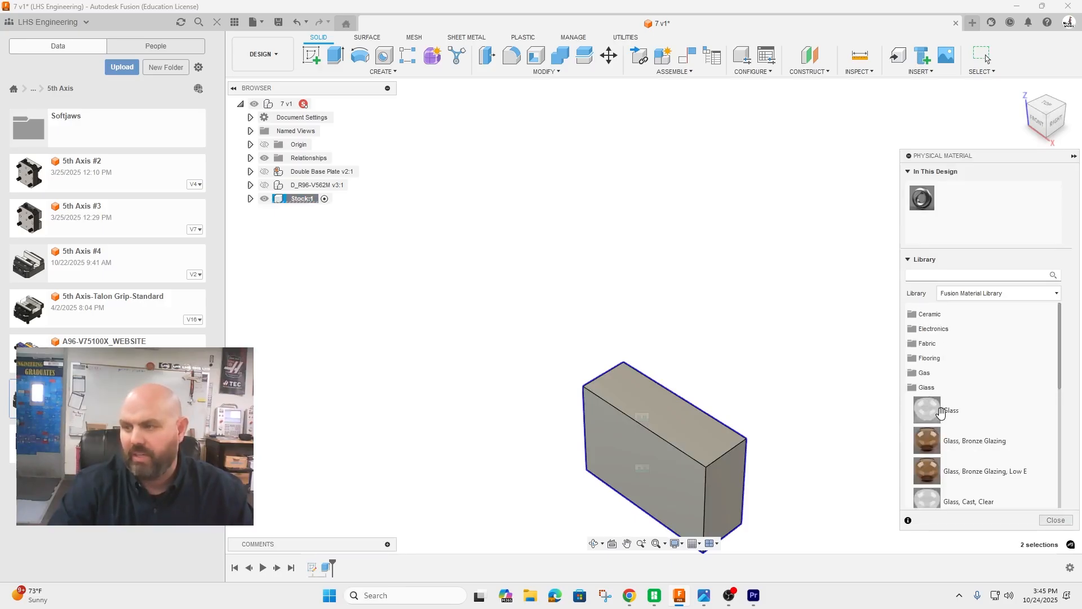
drag(928, 410, 627, 461)
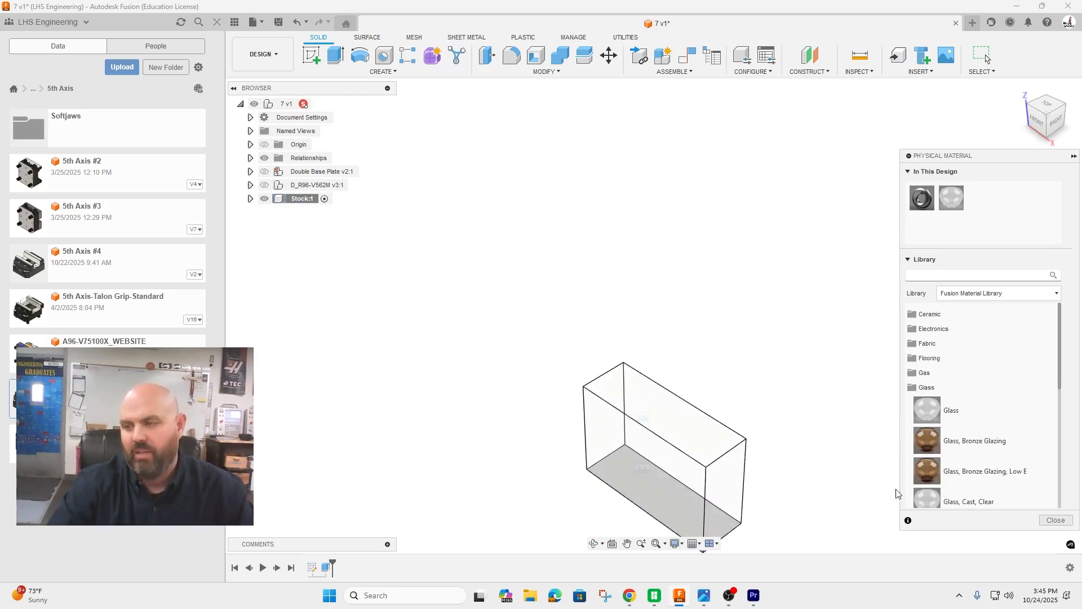
click(1044, 519)
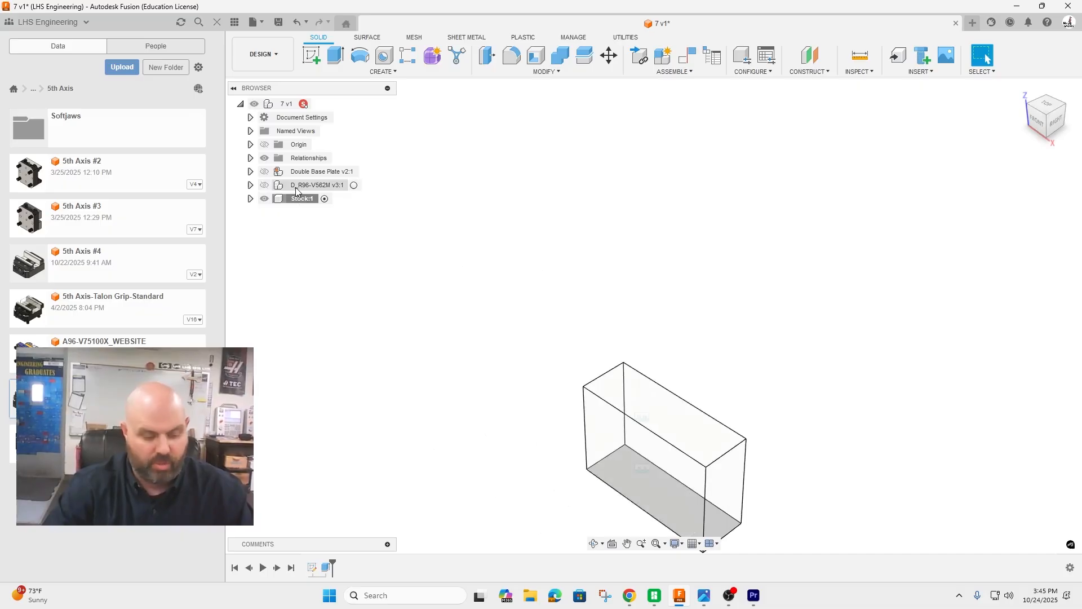
- Start a joint from the center of the stock's front face and show the vise and base plate again
key(j)
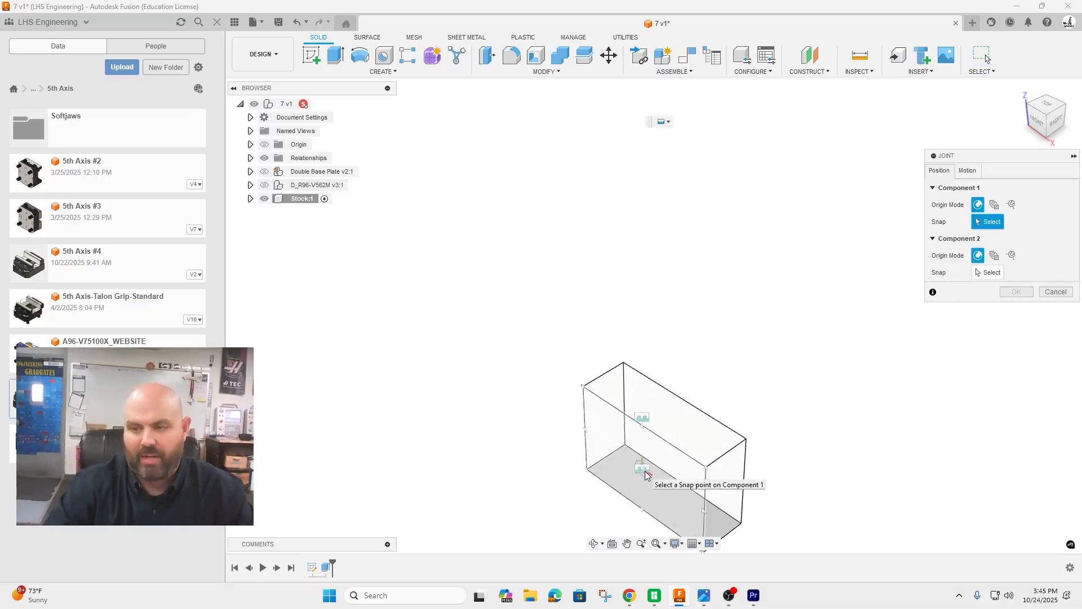
click(645, 475)
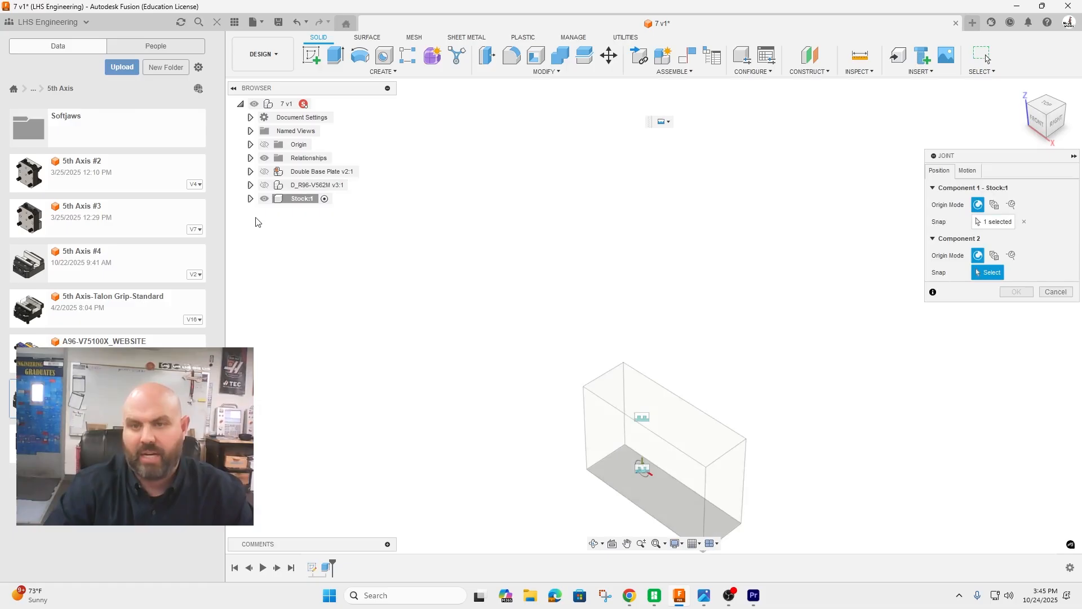
click(264, 185)
click(265, 171)
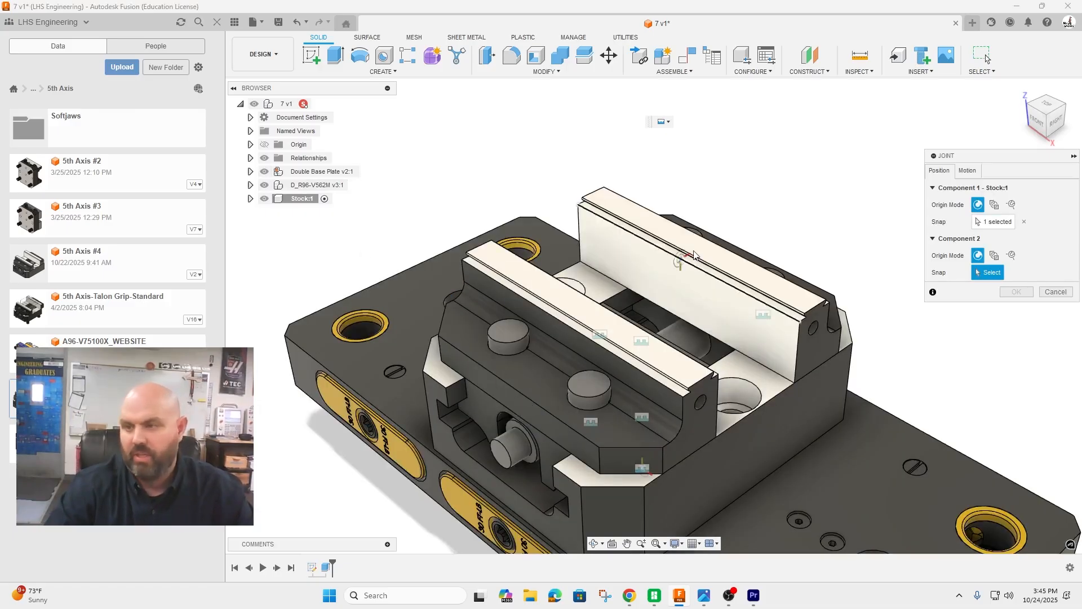
scroll(693, 246, up, 4)
scroll(693, 244, down, 3)
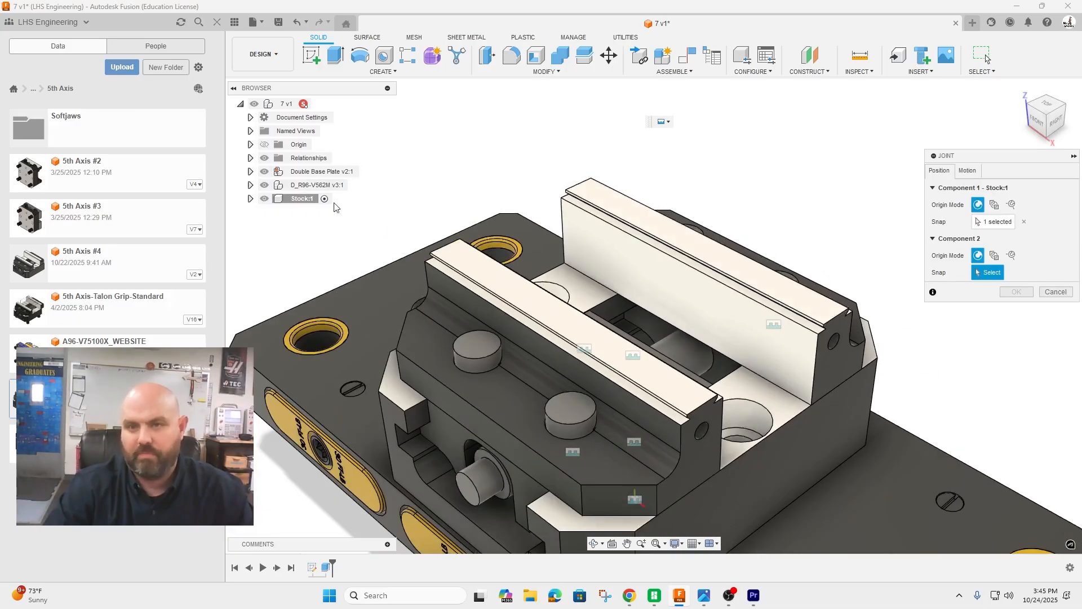
- Reselect the stock's joint snap at the midpoint of its front face's long upper edge, hiding the vise and base plate while picking
click(264, 185)
click(265, 171)
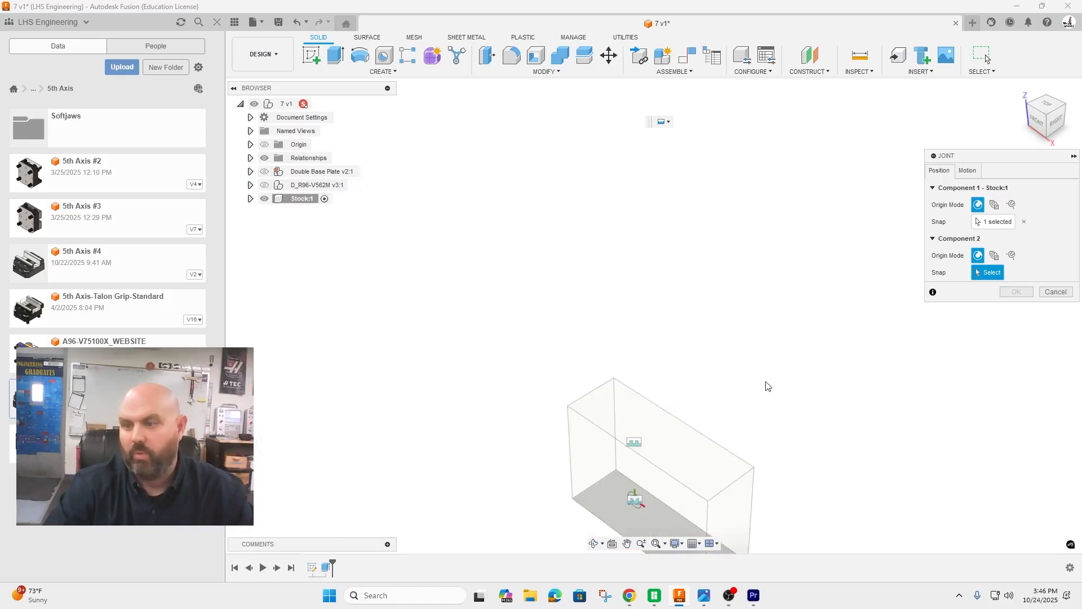
click(1024, 222)
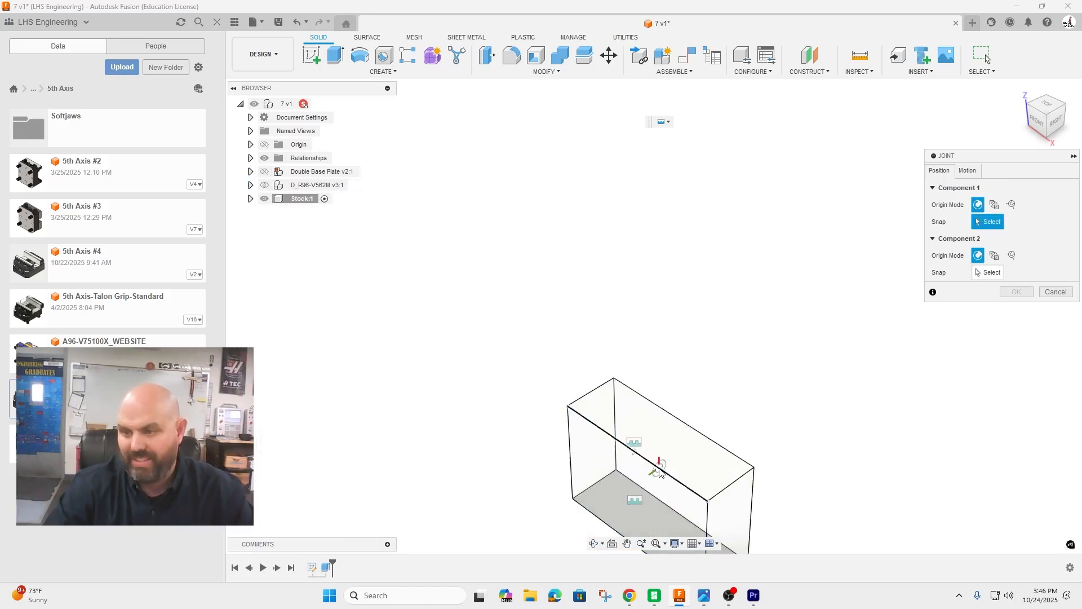
click(642, 475)
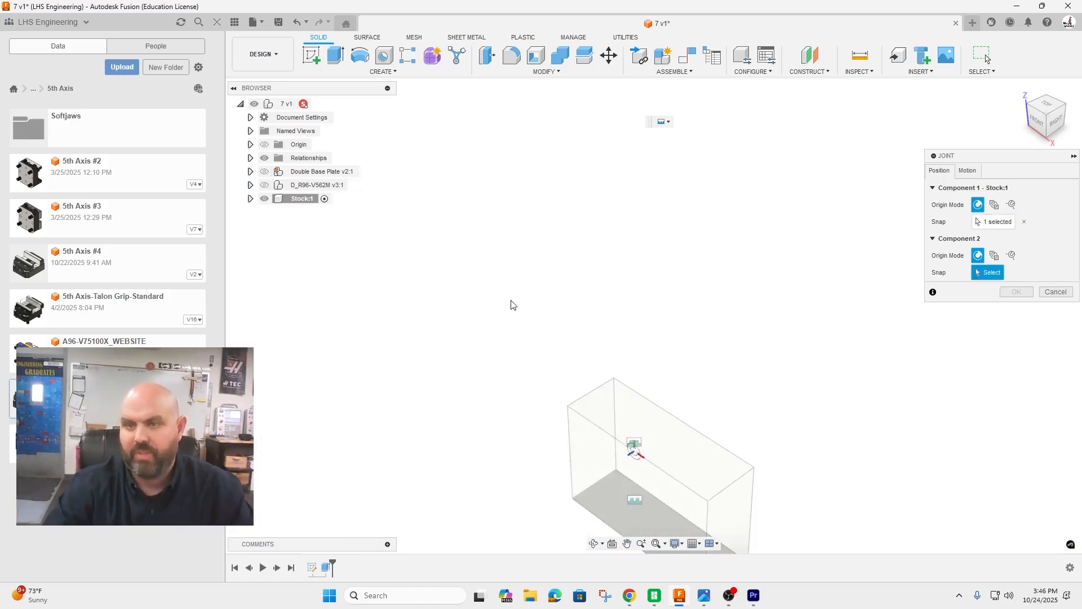
click(264, 184)
click(265, 172)
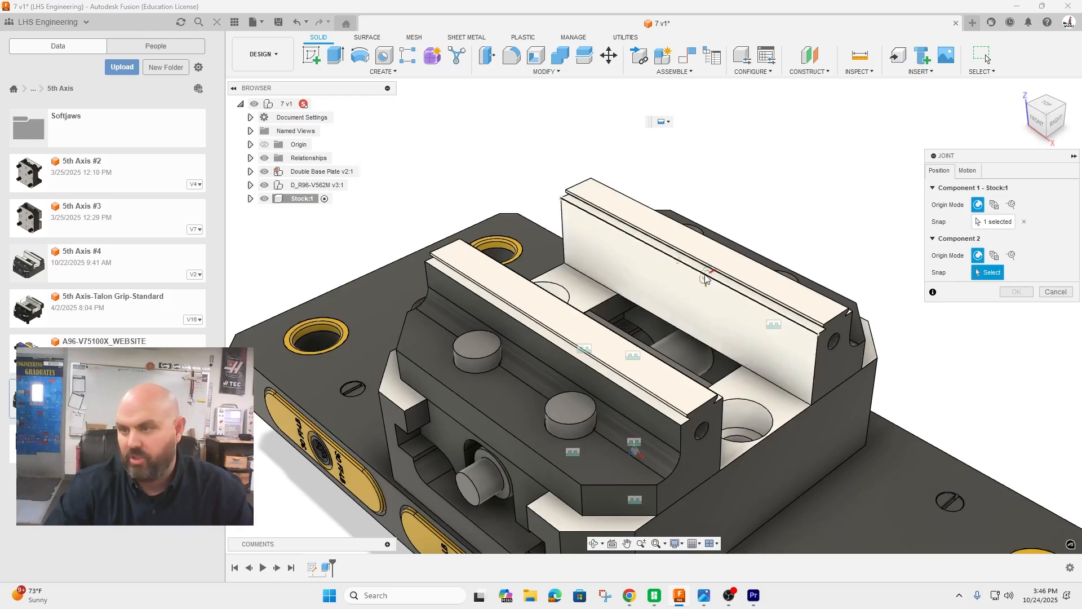
- Join the stock to the midpoint of the rear jaw's inner-face edge with angle 0 deg and Y offset -0.1 in
scroll(705, 277, up, 8)
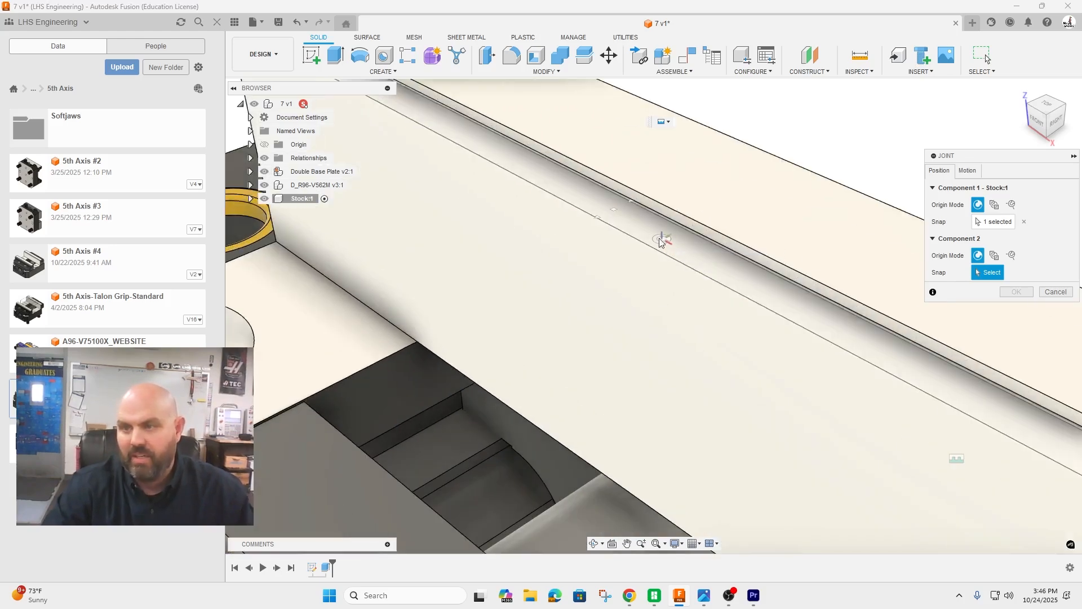
scroll(609, 226, up, 2)
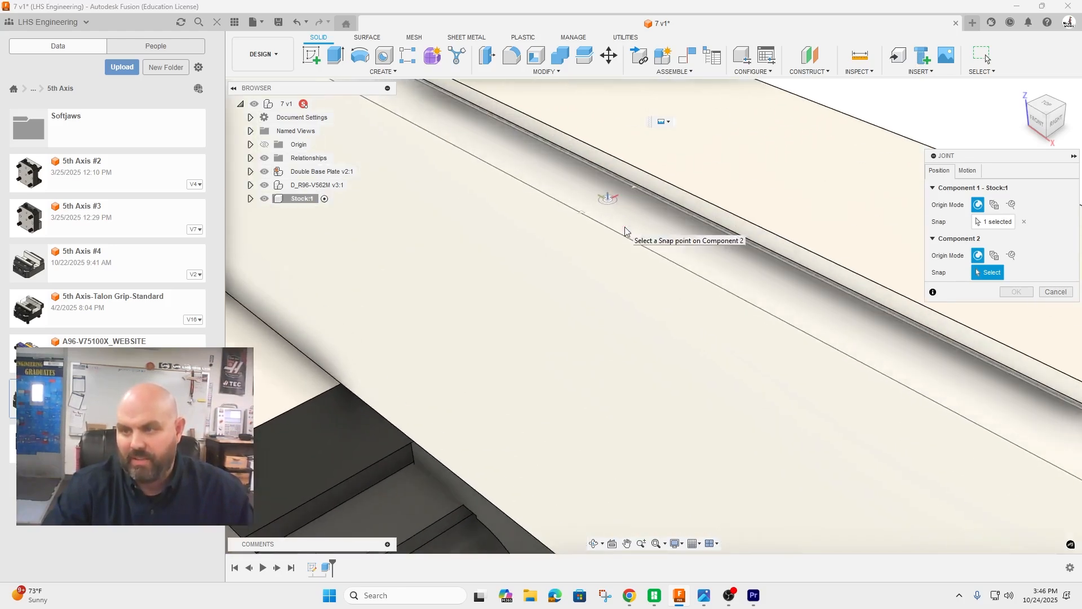
click(572, 210)
scroll(616, 336, down, 5)
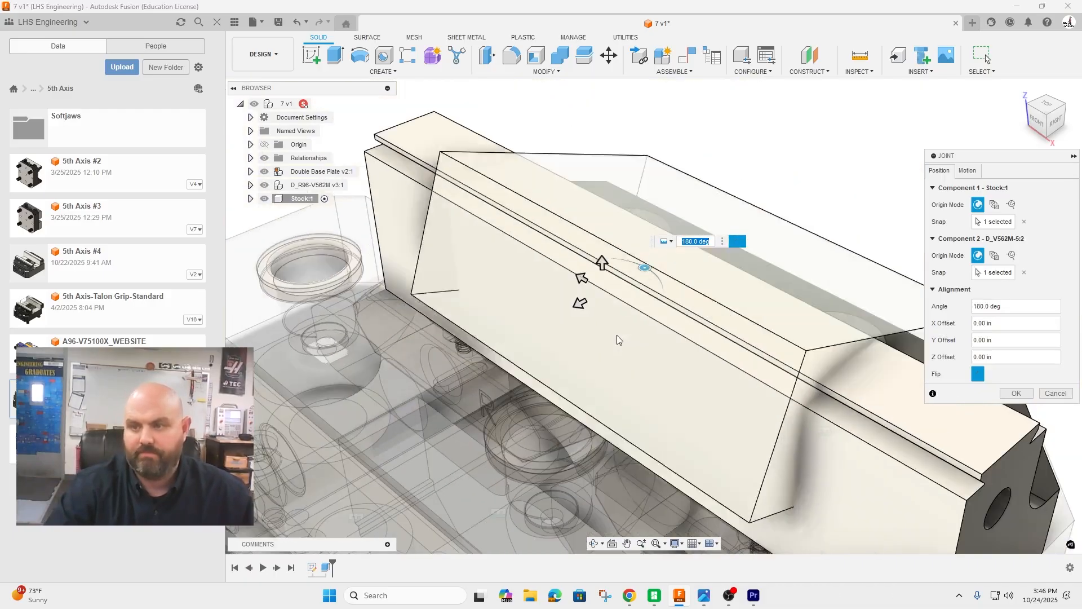
drag(647, 283, 590, 317)
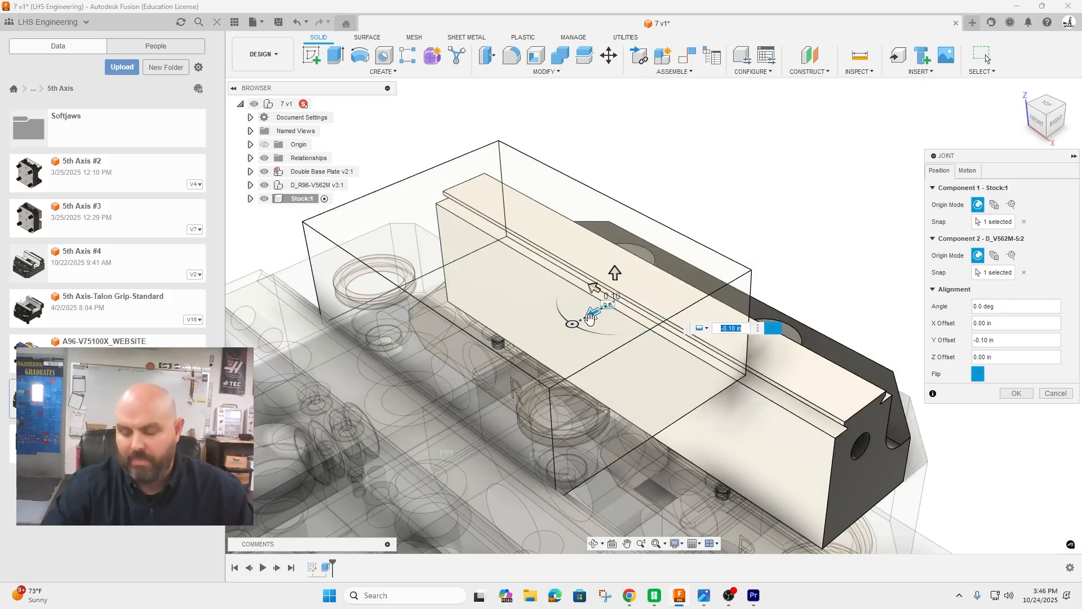
text(.1)
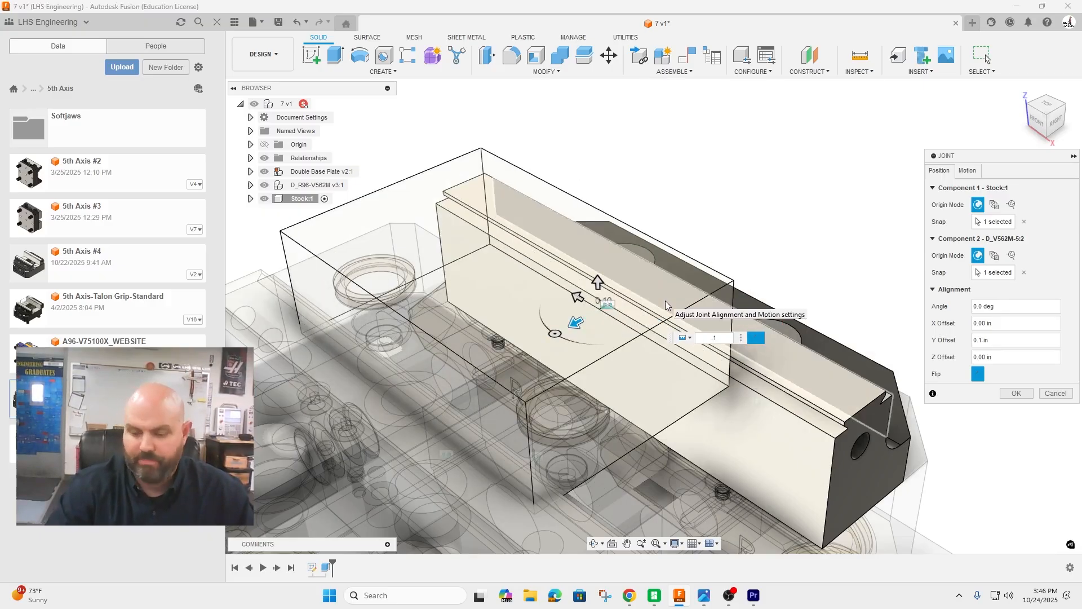
text(-)
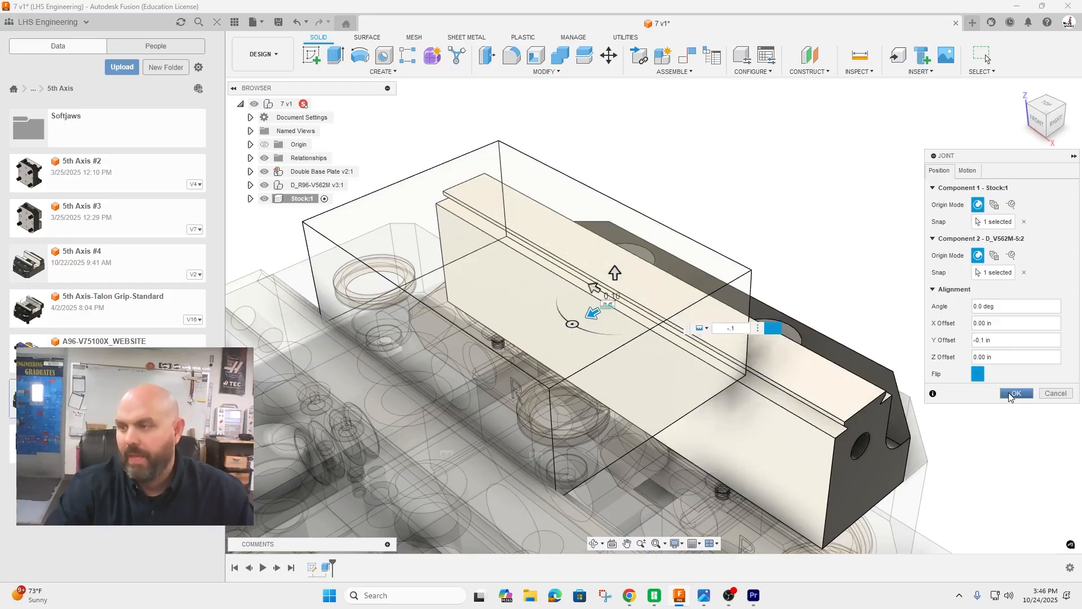
click(1012, 394)
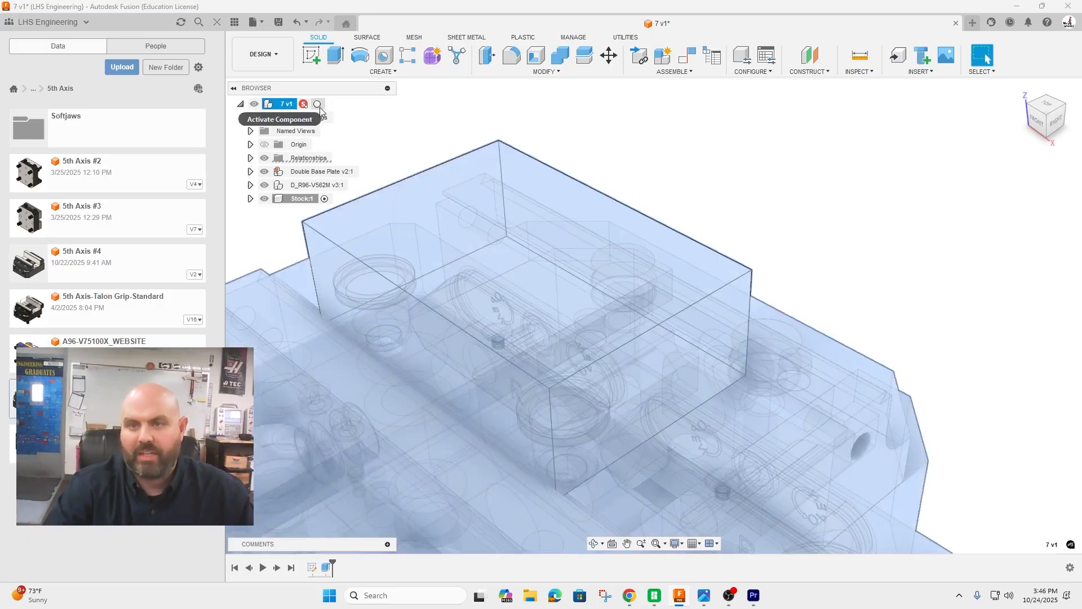
- Activate the top-level assembly and set the Stock_Depth user parameter to 2.5 in
click(316, 103)
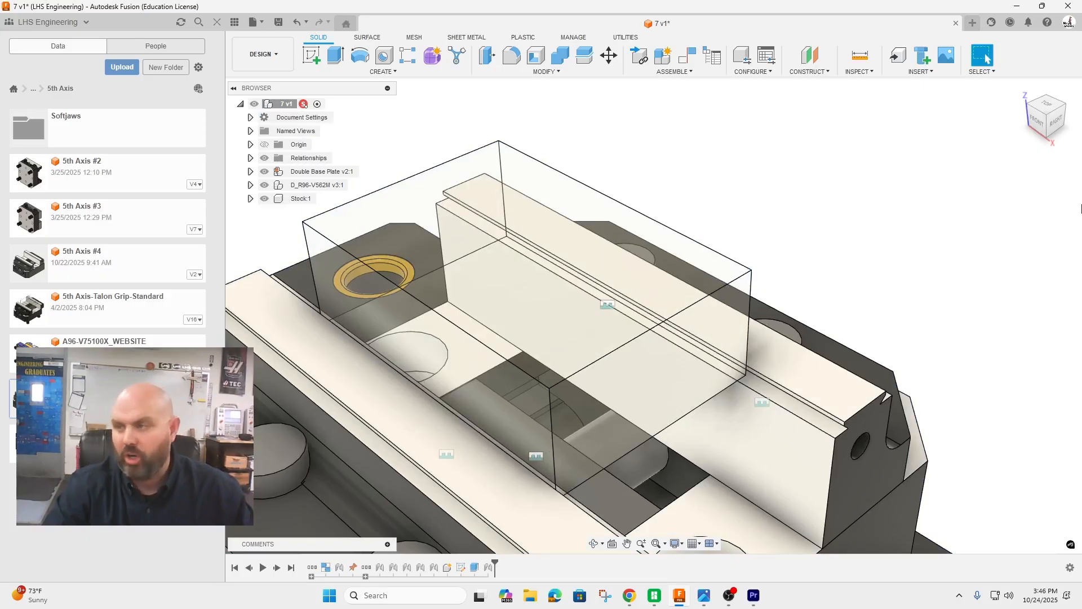
drag(1060, 125, 1039, 96)
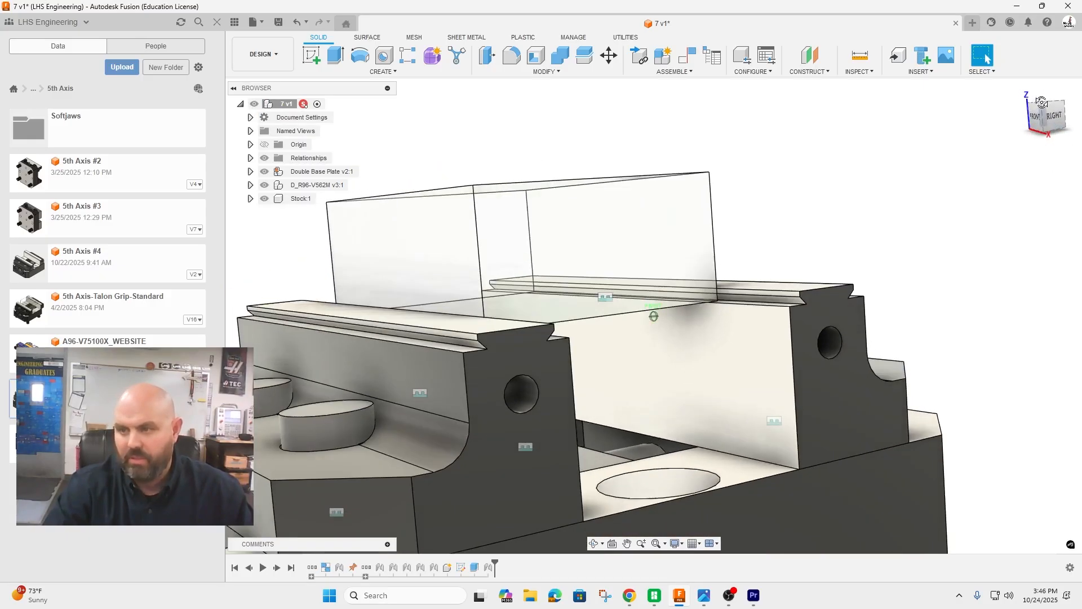
click(1042, 102)
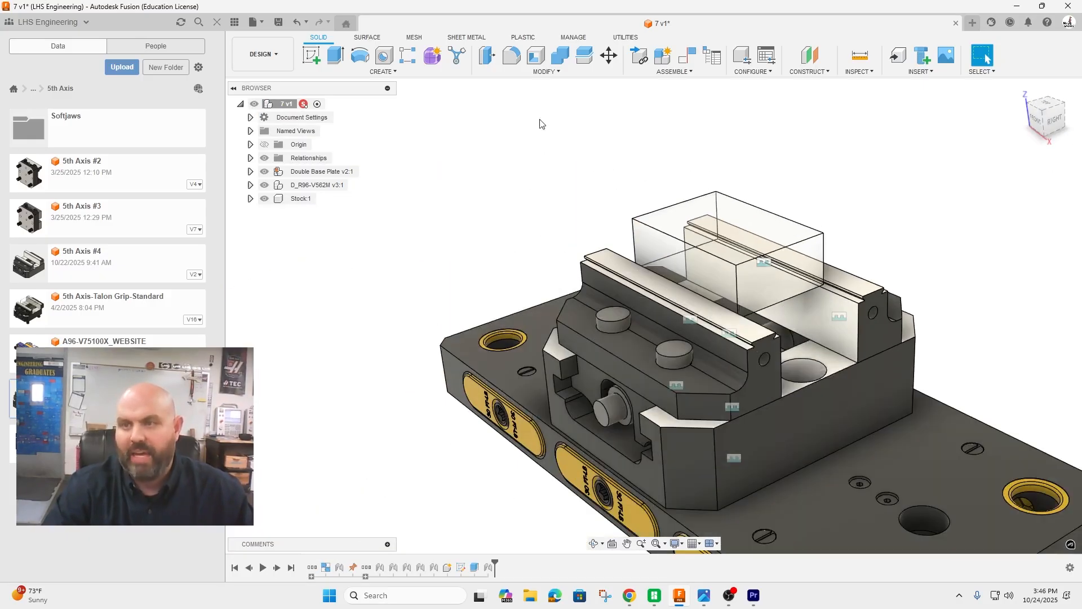
click(545, 71)
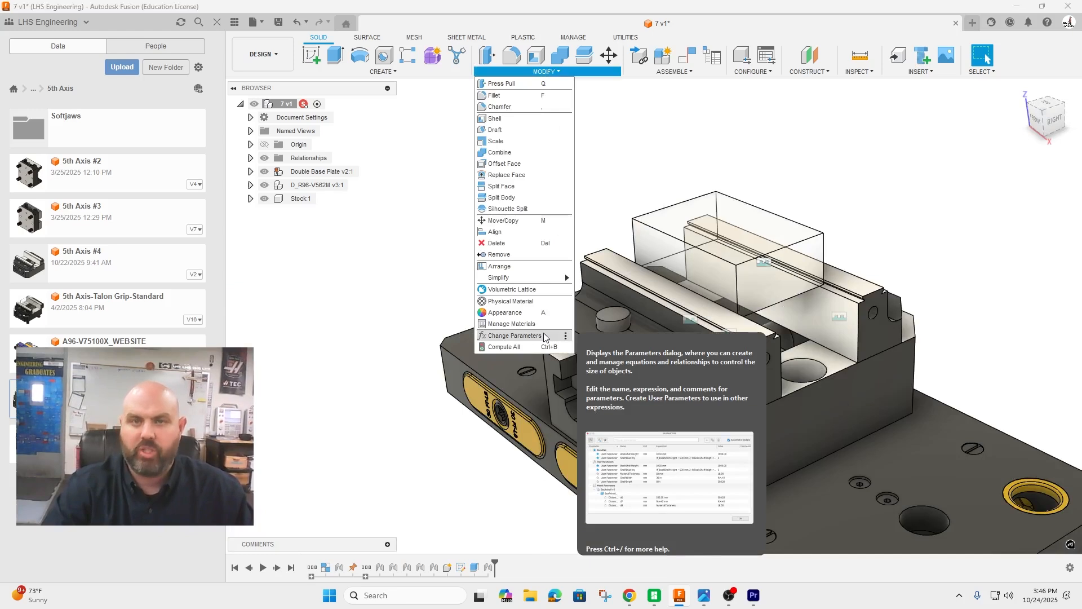
click(514, 335)
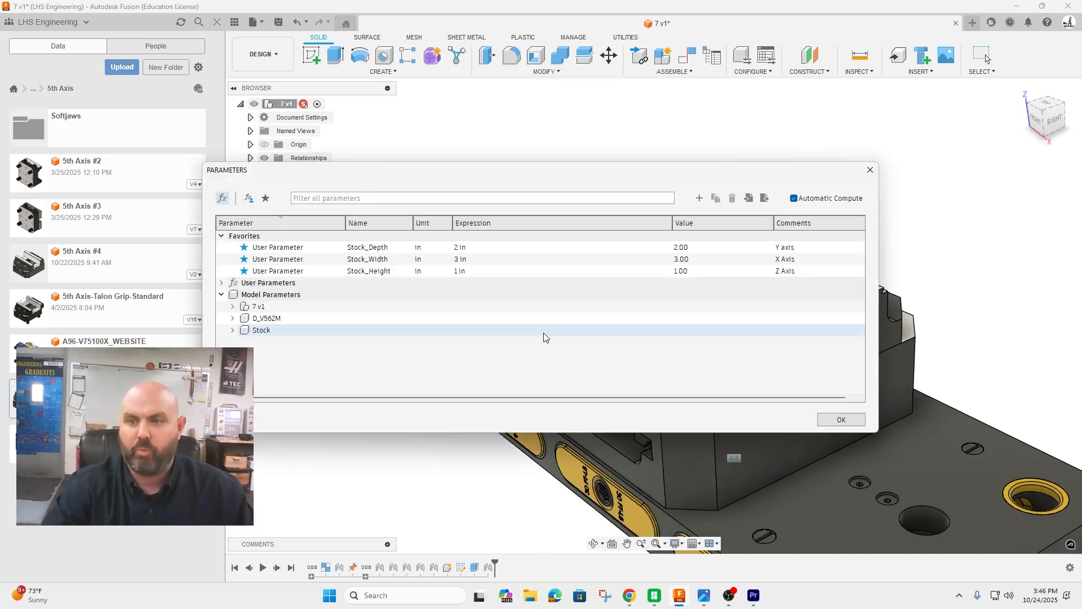
click(473, 251)
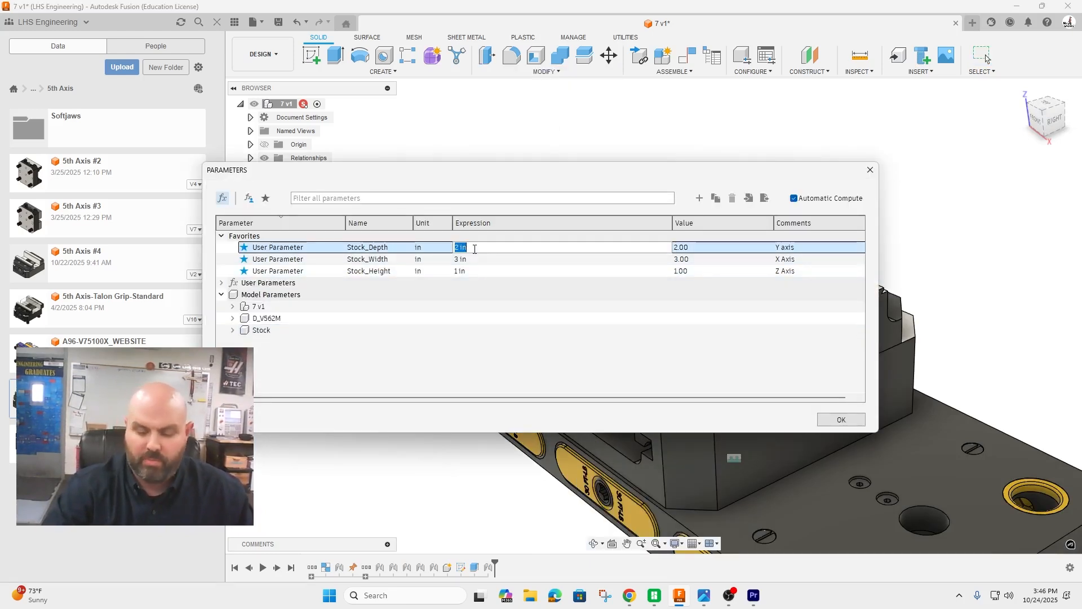
text(2.5)
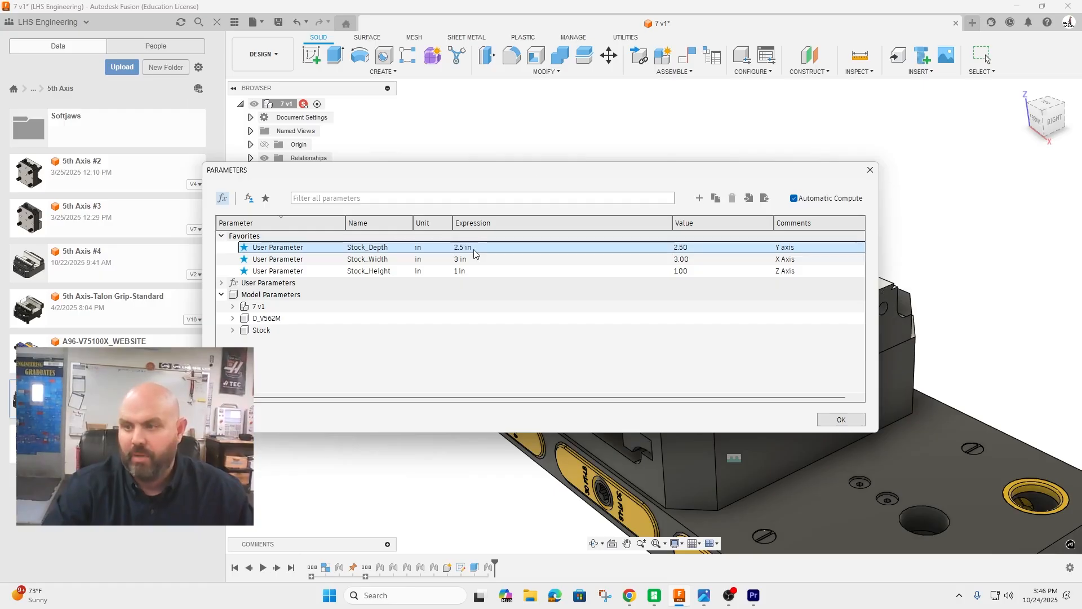
key(Return)
click(840, 420)
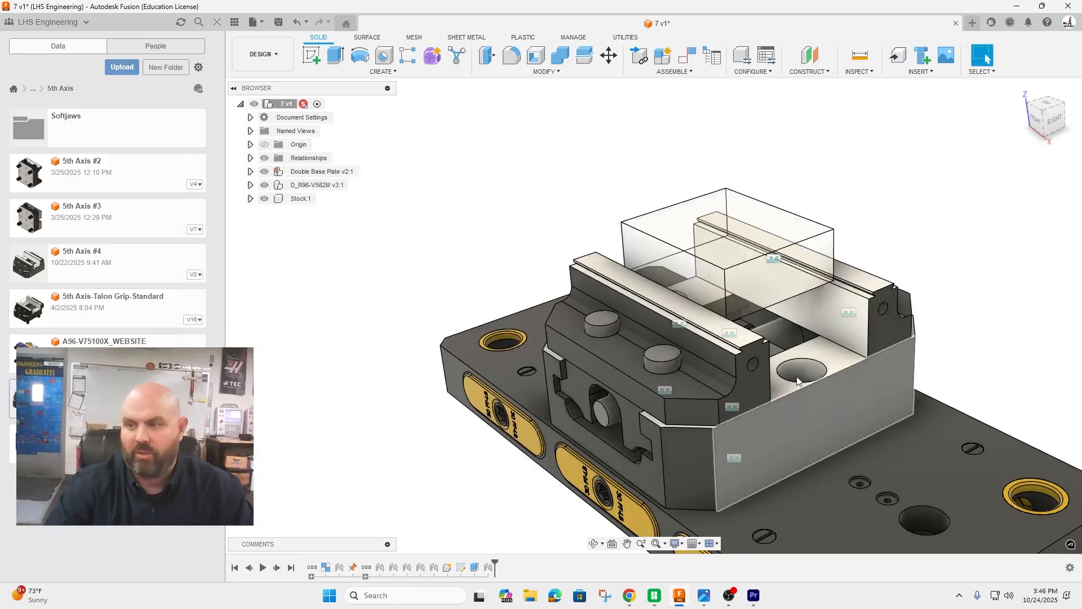
- Insert User Library-A-5401-2001 (OTS Haas) from the Workholding Supprt Files folder and position it 14 in along Y from its initial position
mouse_move(654, 316)
shift+middle_down()
mouse_move(558, 322)
mouse_move(710, 360)
shift+middle_up()
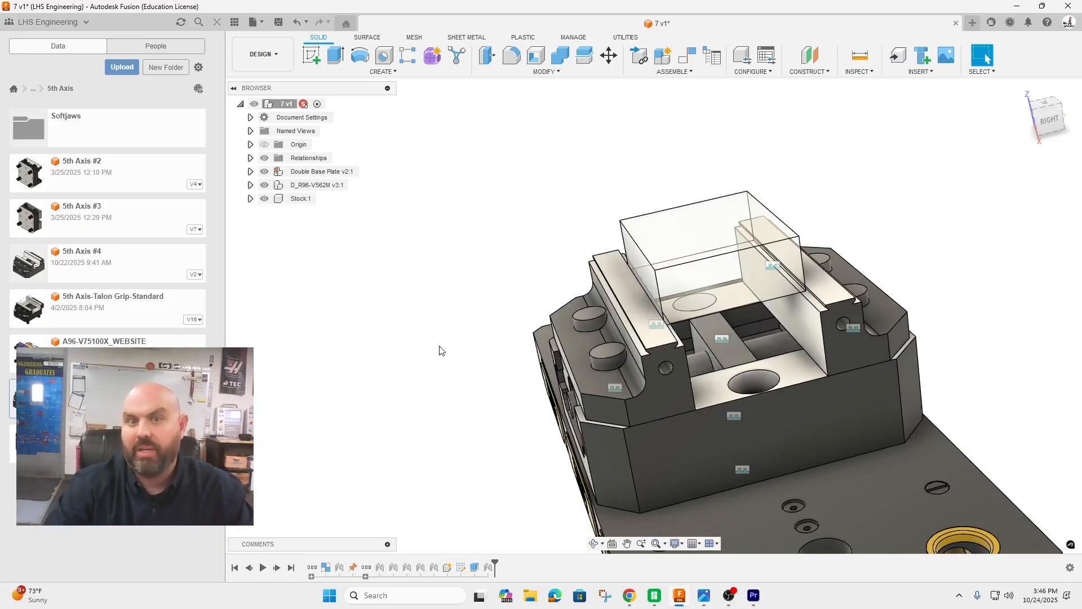
scroll(461, 350, down, 5)
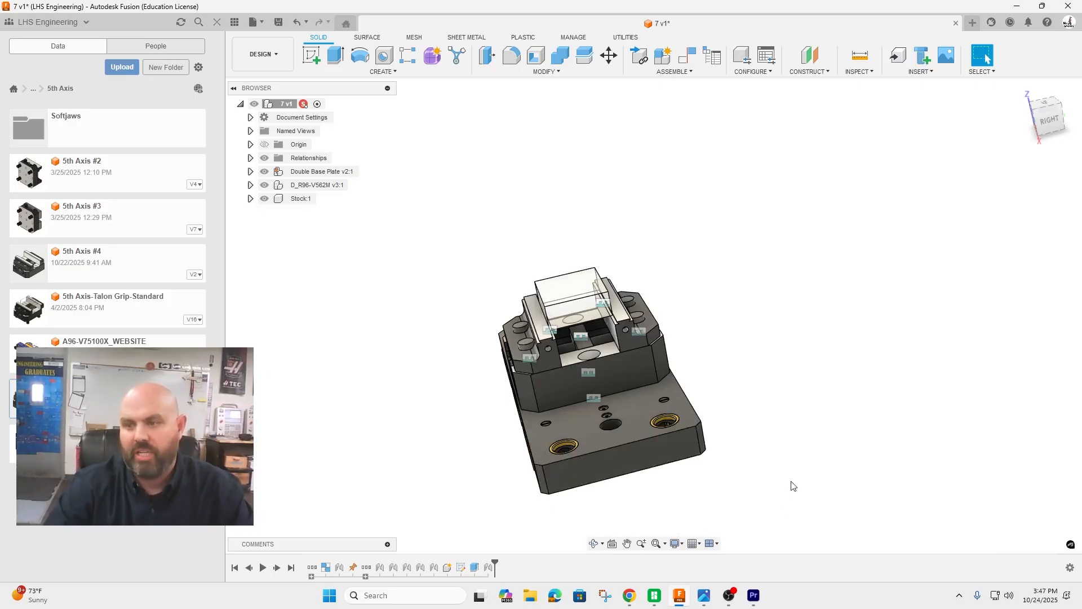
click(1037, 115)
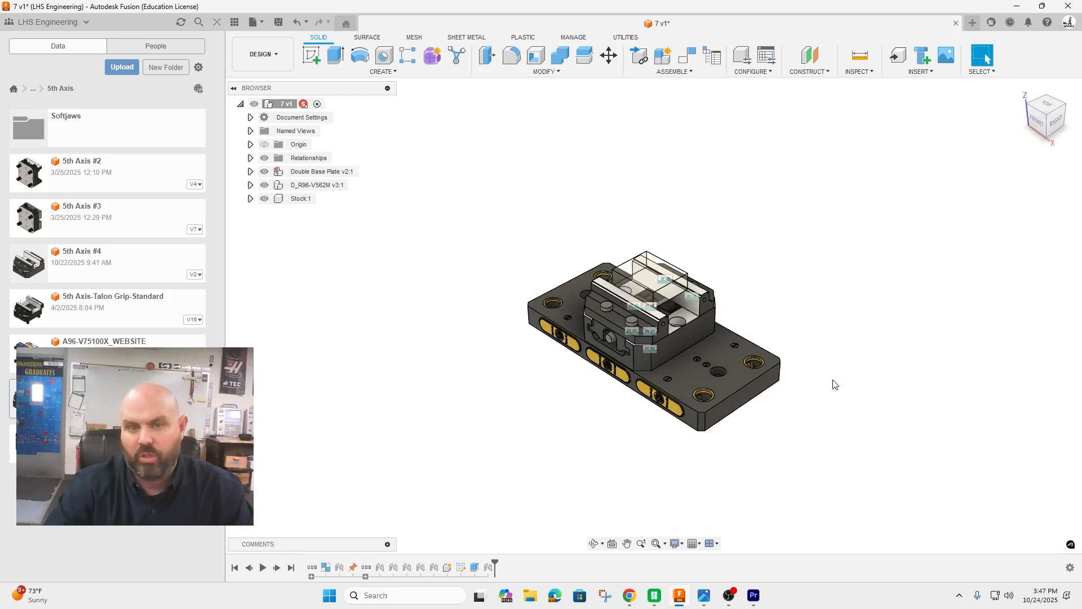
click(31, 89)
click(43, 115)
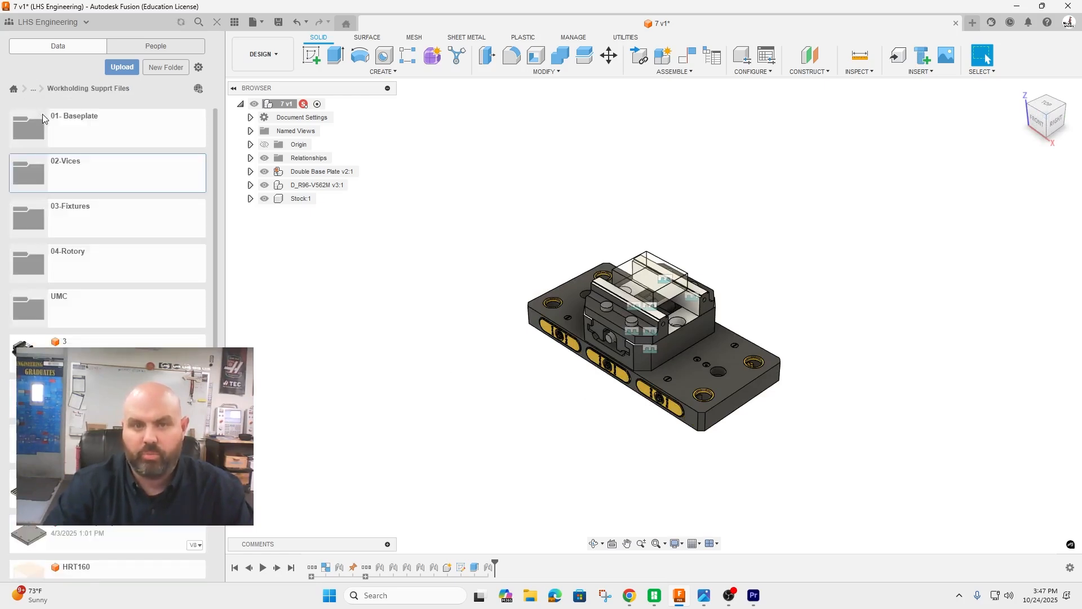
scroll(101, 336, down, 7)
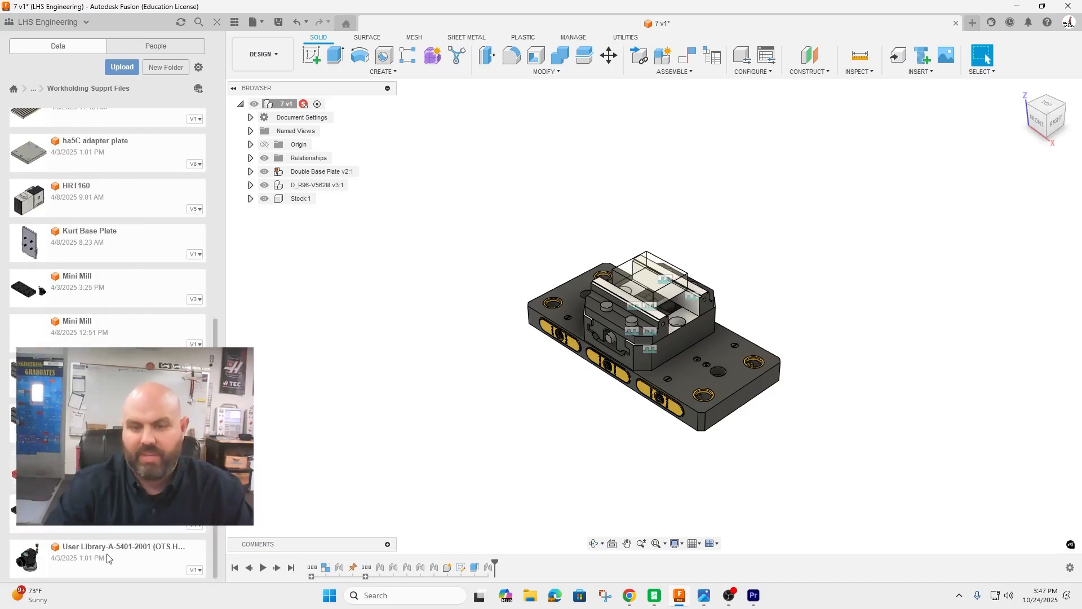
right_click(107, 558)
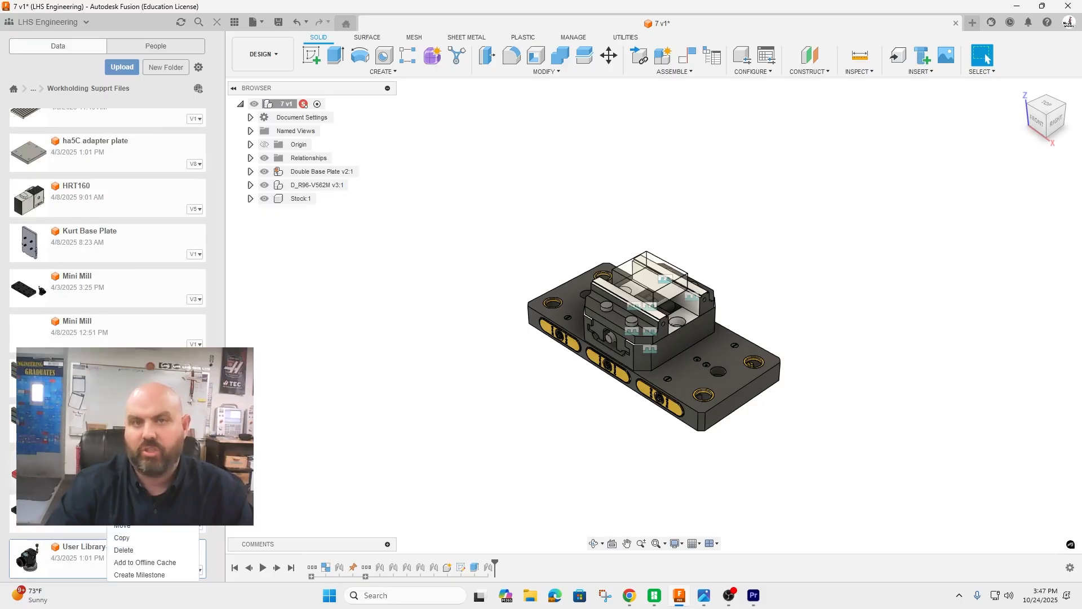
click(144, 491)
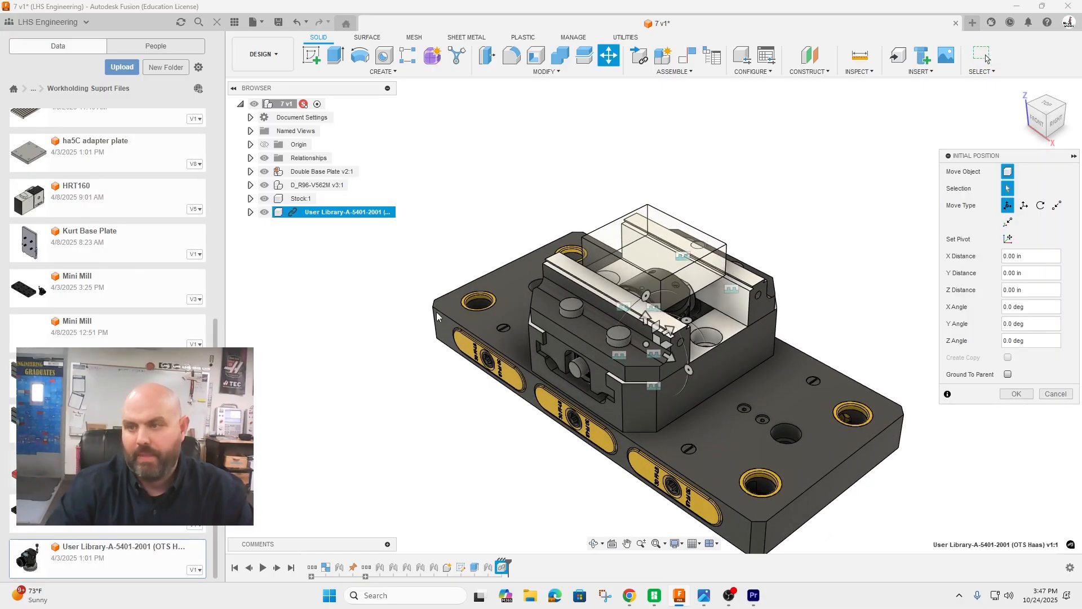
scroll(437, 316, down, 3)
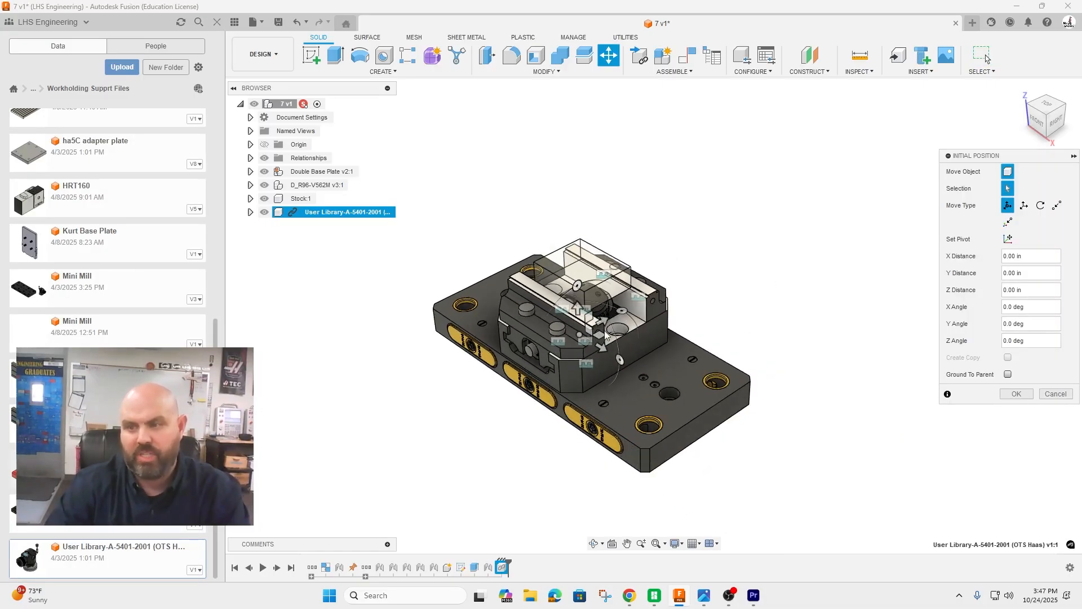
drag(608, 338, 828, 225)
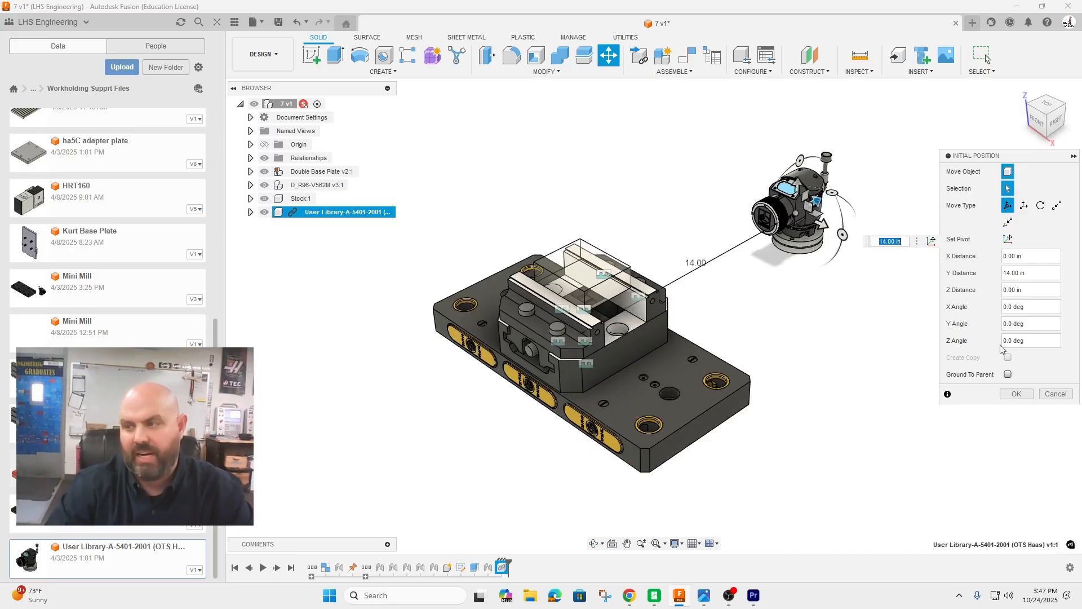
click(1018, 393)
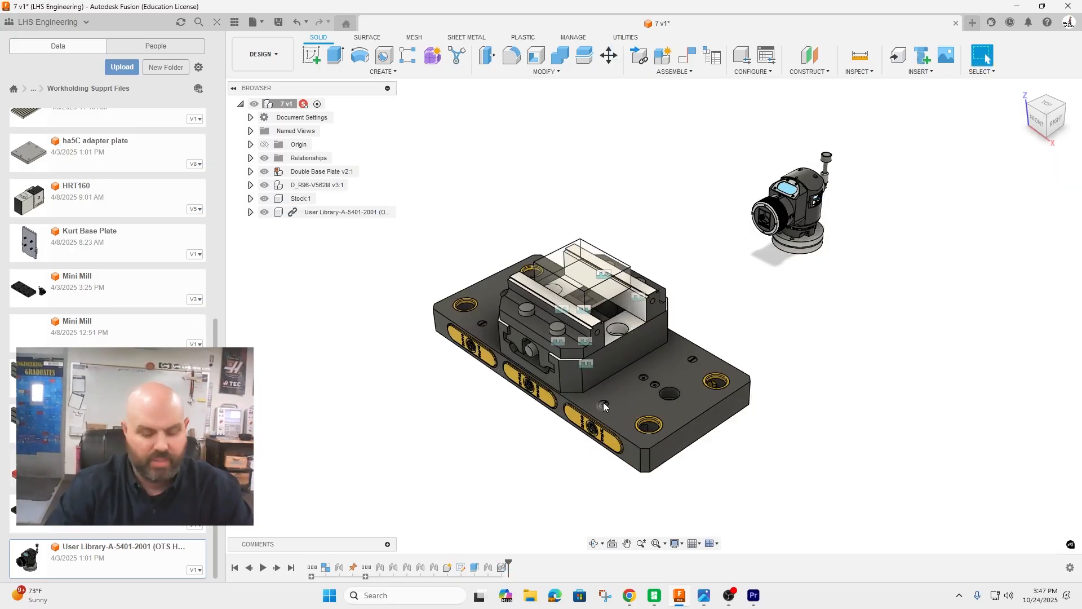
- Start a joint from the centre of the tool setter's base underside to the base plate's lower corner, flipping the tool setter upright
key(j)
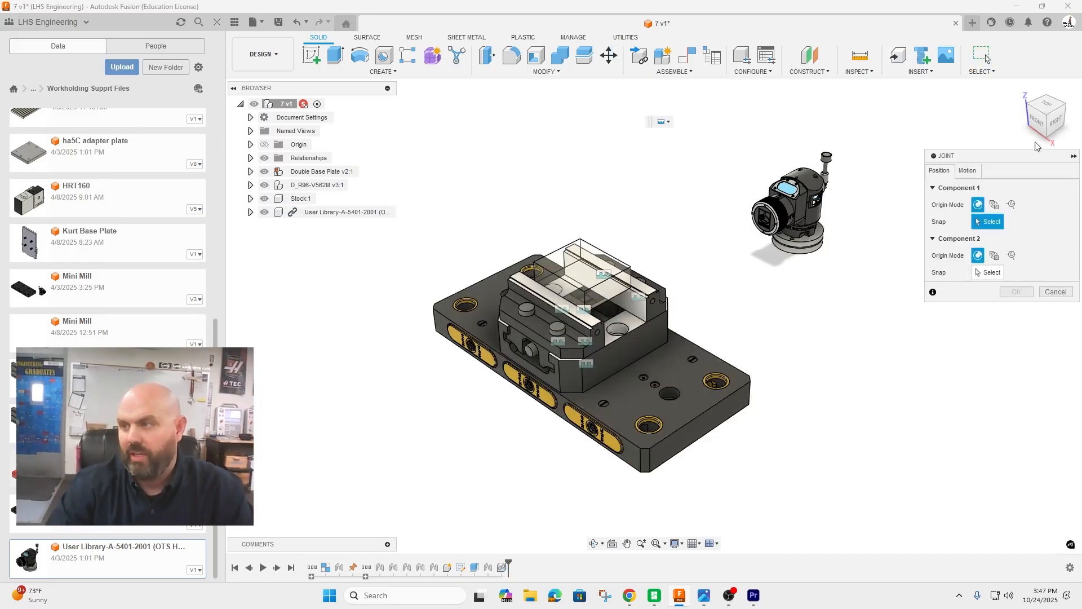
drag(1048, 125, 1043, 93)
scroll(787, 451, up, 8)
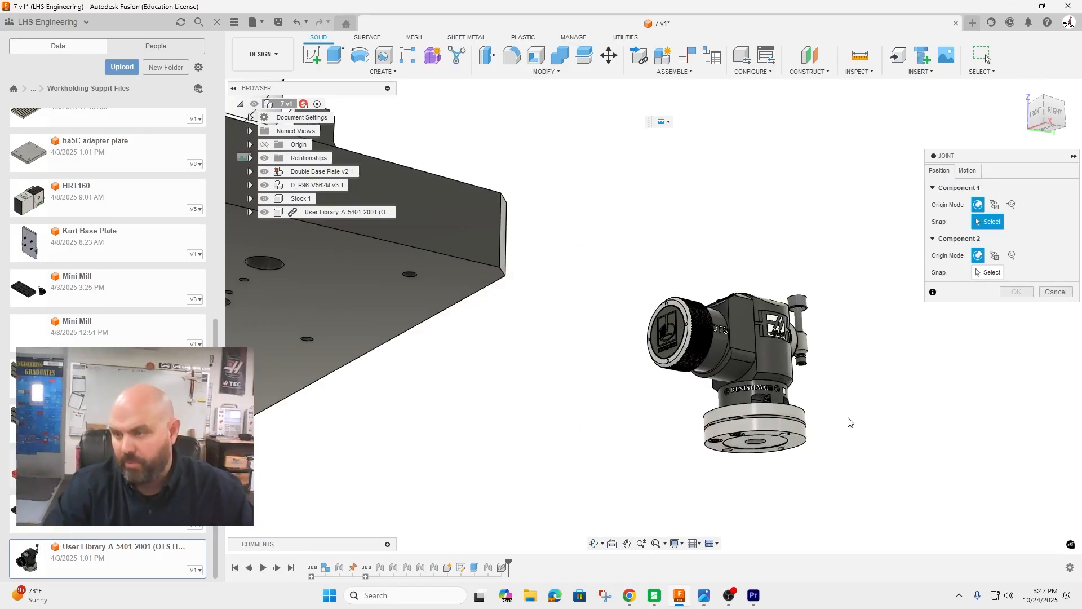
click(726, 453)
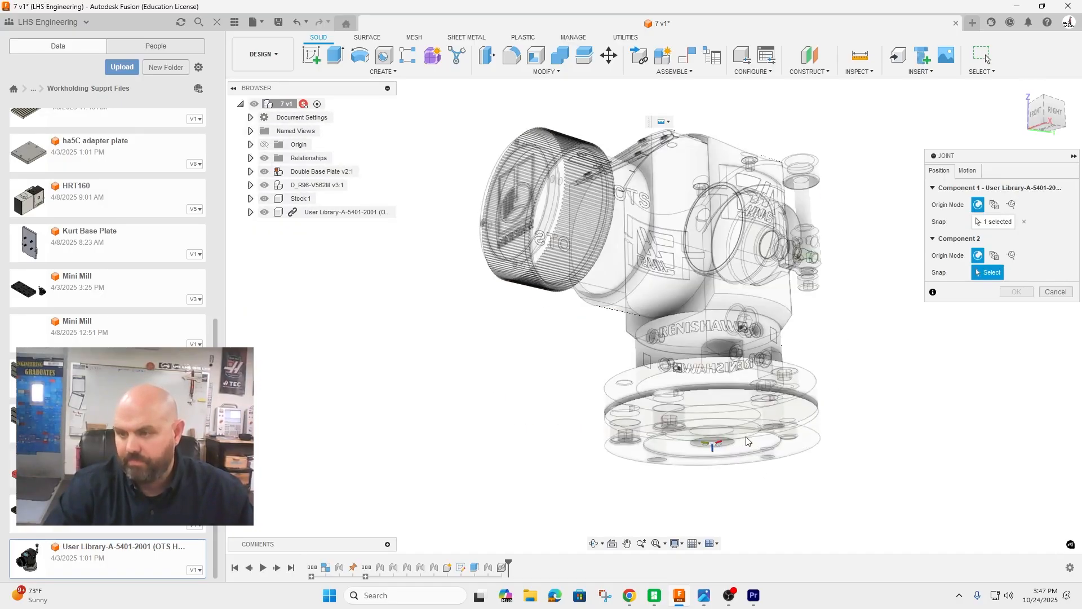
scroll(727, 451, down, 8)
scroll(622, 404, up, 6)
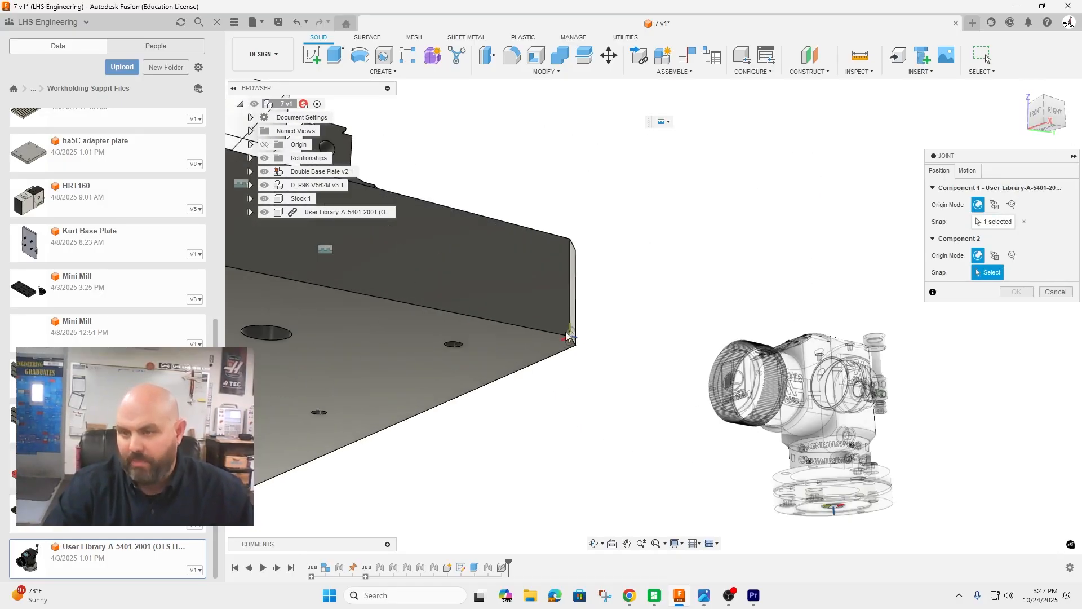
click(749, 282)
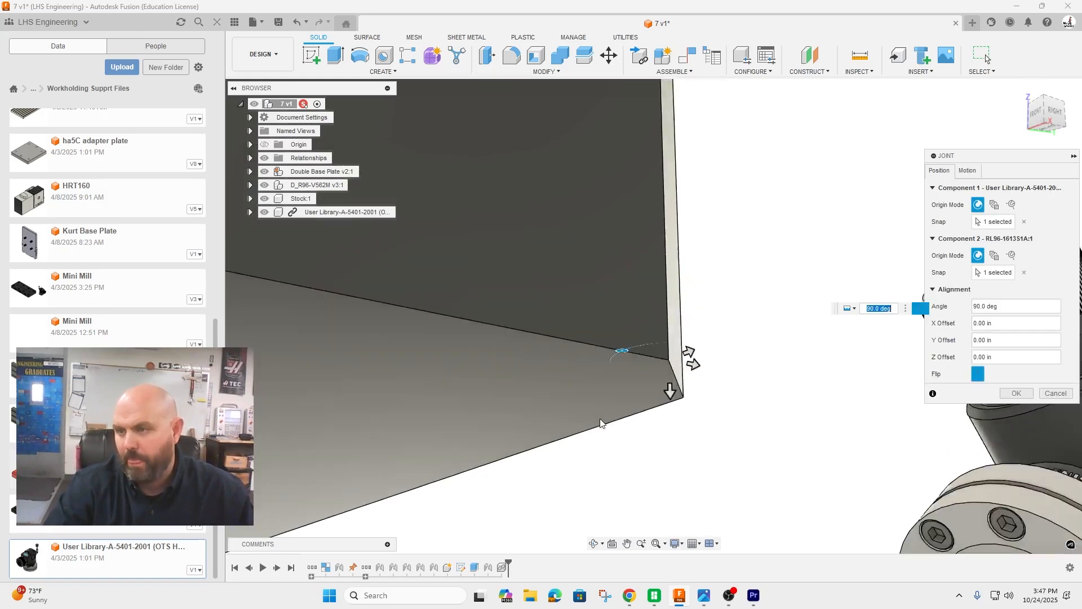
scroll(704, 338, down, 5)
click(981, 376)
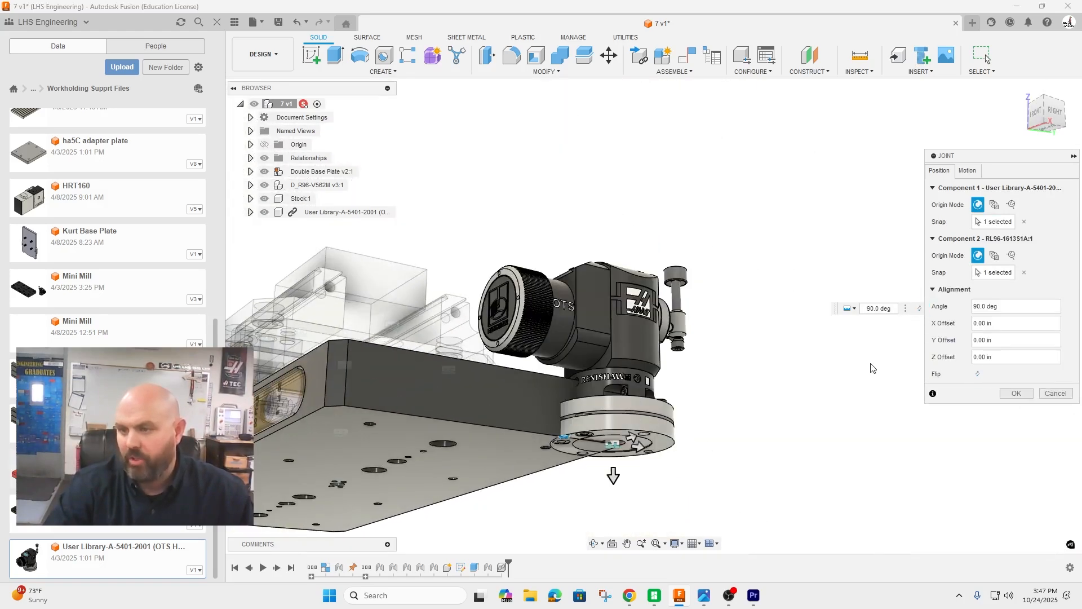
- Finish the tool setter's joint with angle 0 deg, X offset 1.6 in and Y offset 2.625 in
scroll(872, 368, down, 4)
drag(1043, 98, 1037, 133)
click(1035, 131)
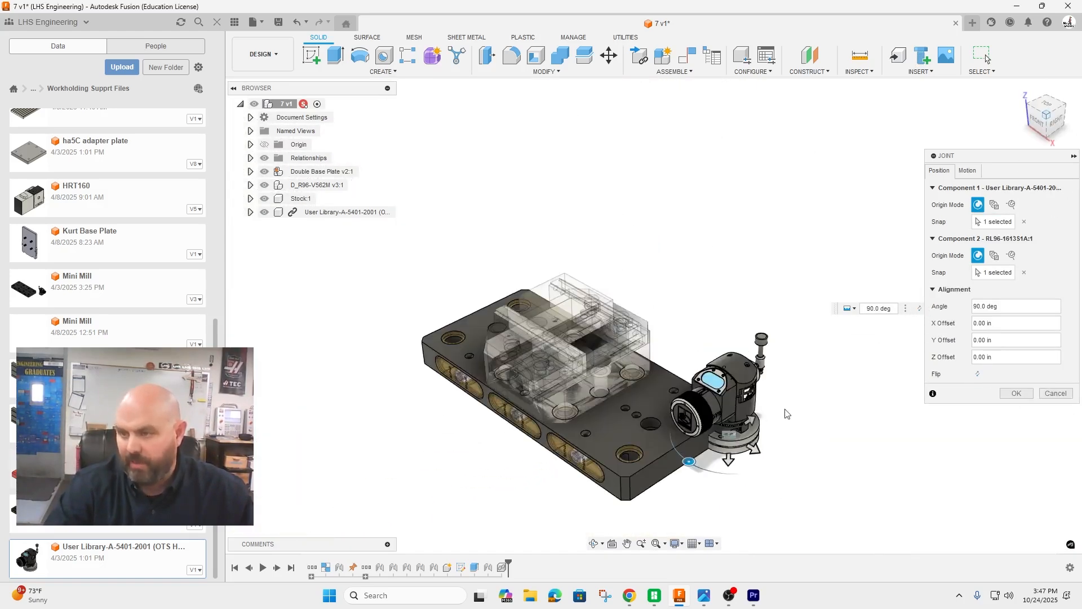
drag(688, 461, 809, 483)
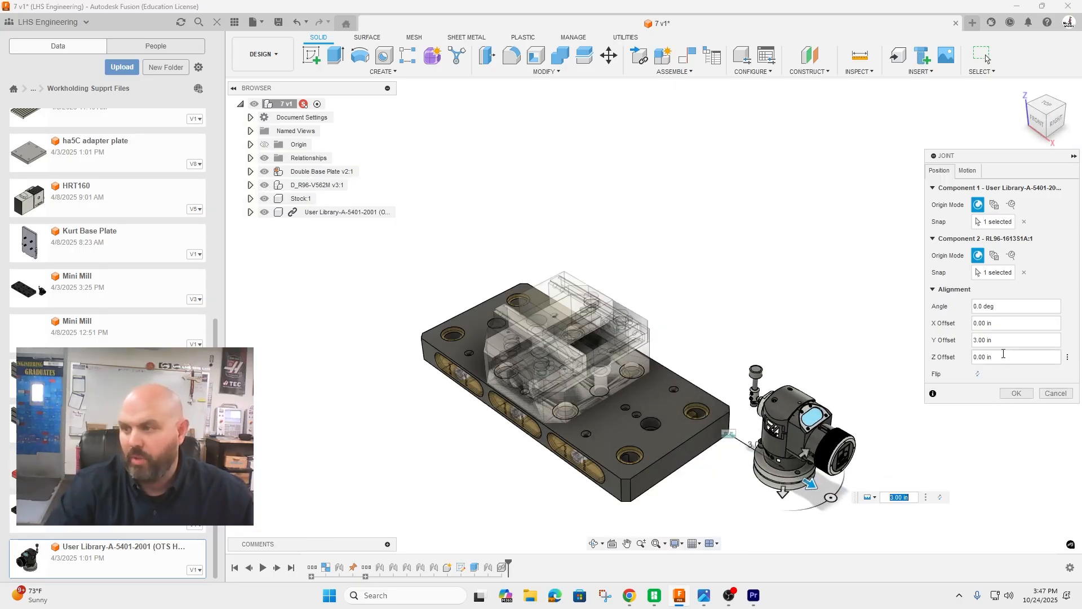
click(950, 346)
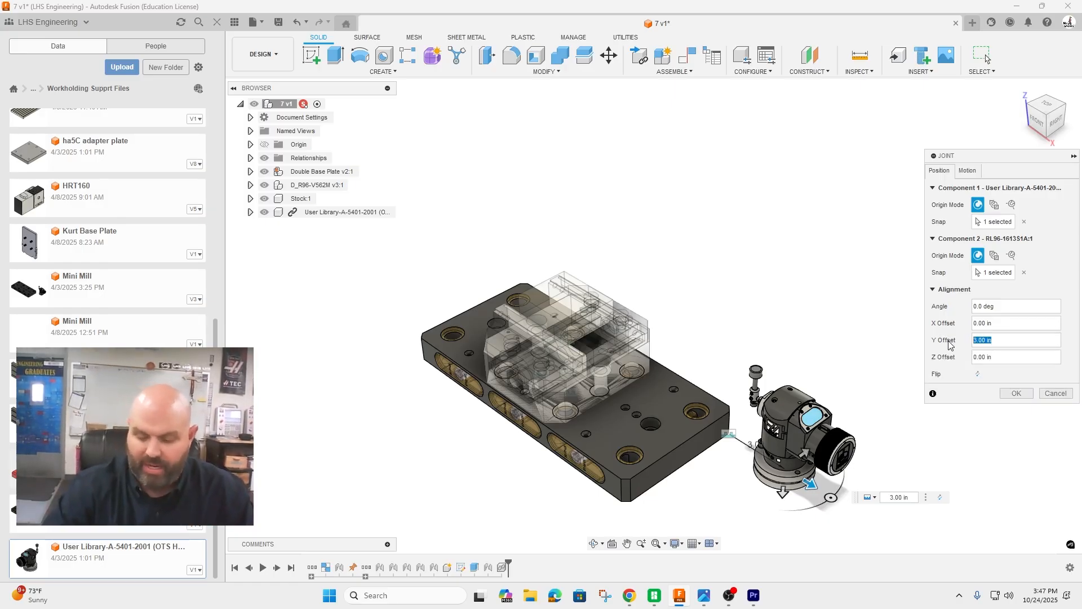
key(BackSpace)
text(2)
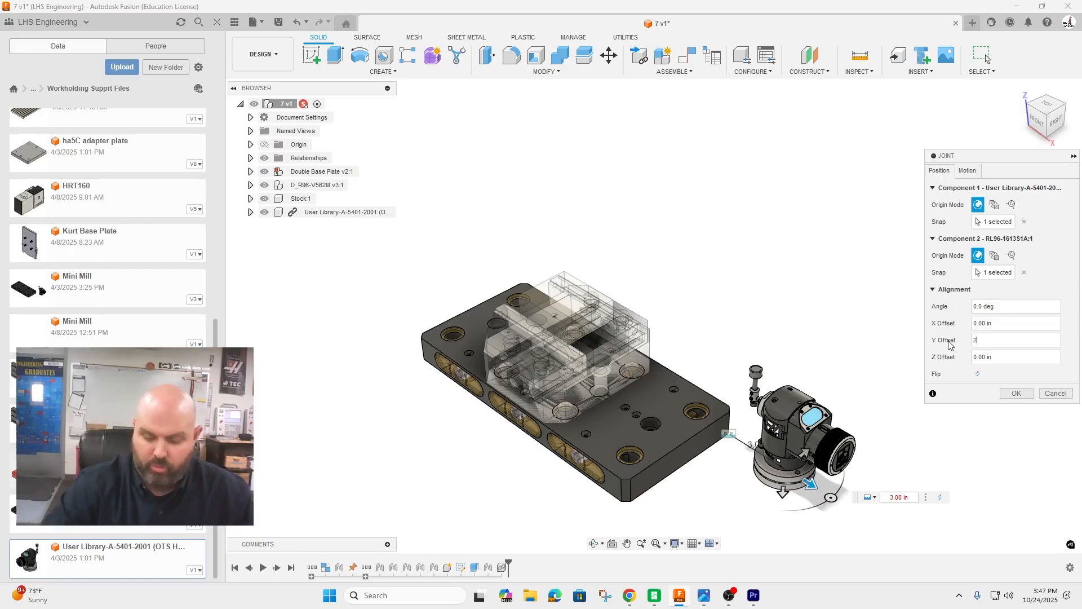
text(.625)
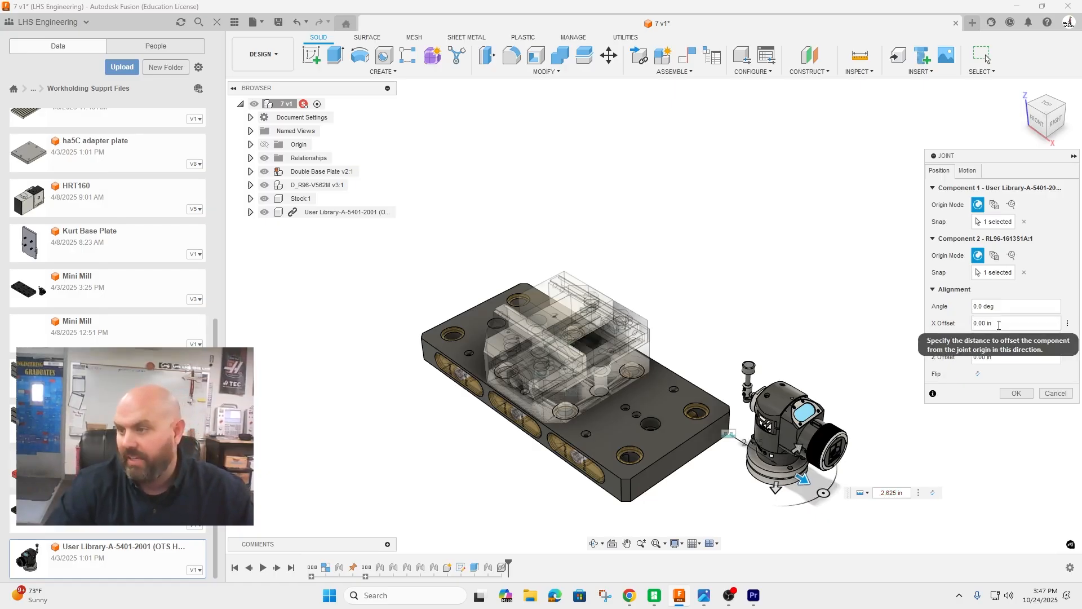
key(shift+Tab)
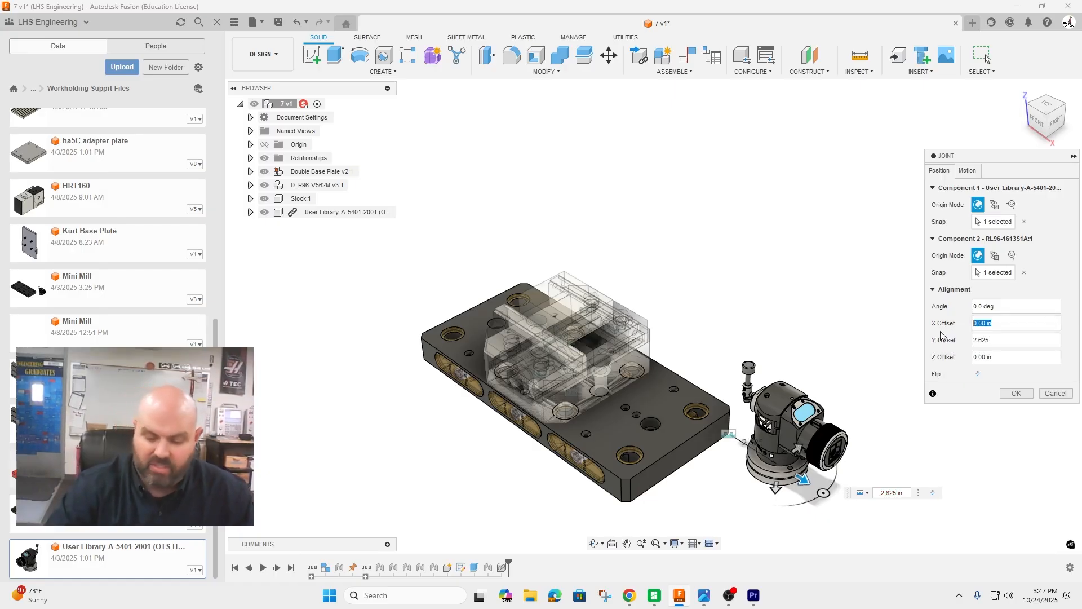
text(1.)
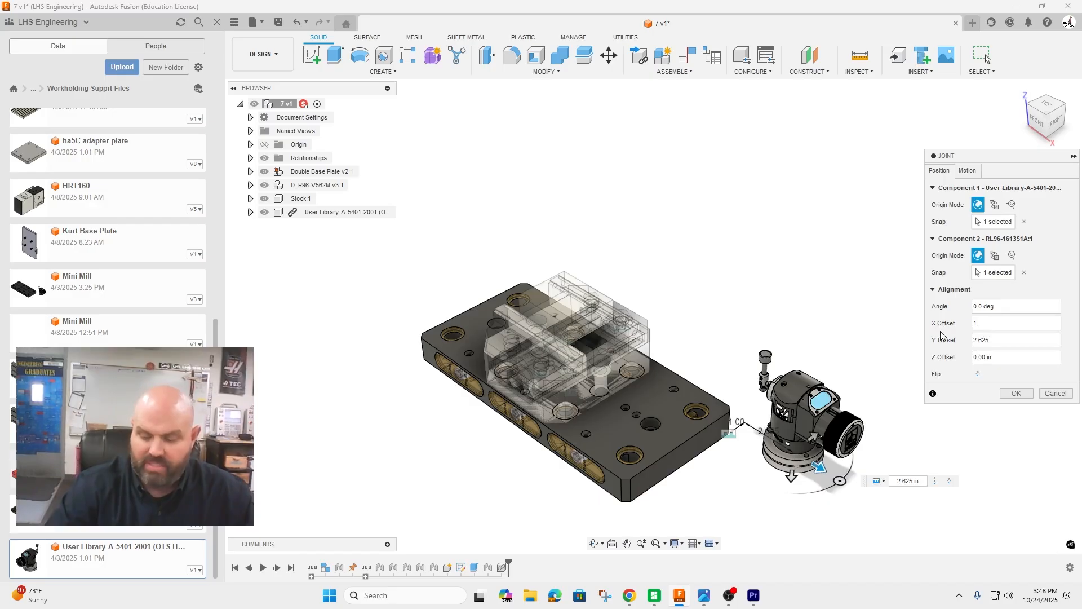
text(6)
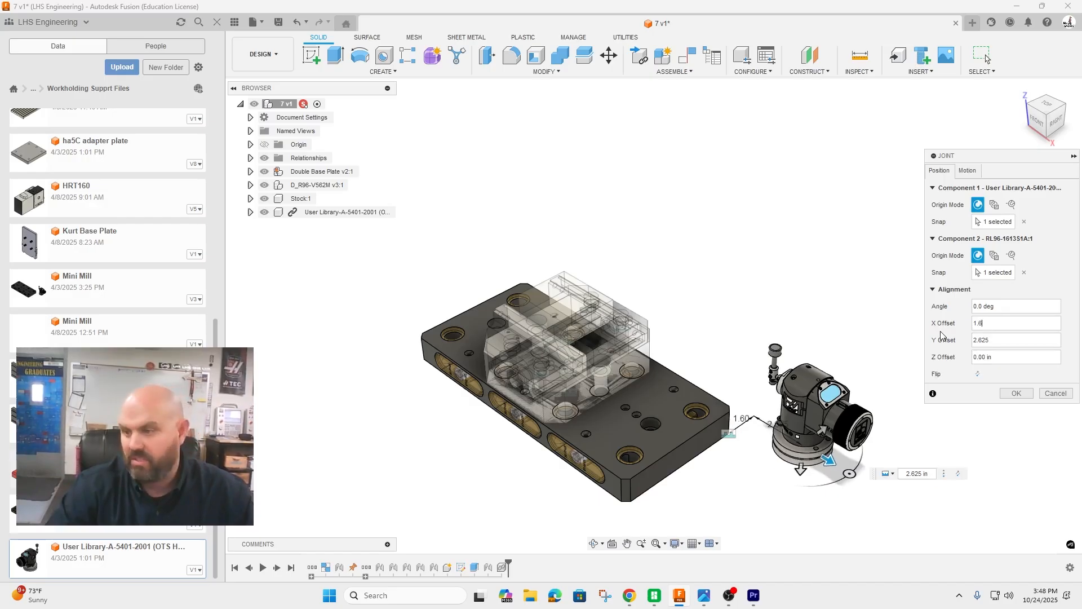
click(1014, 394)
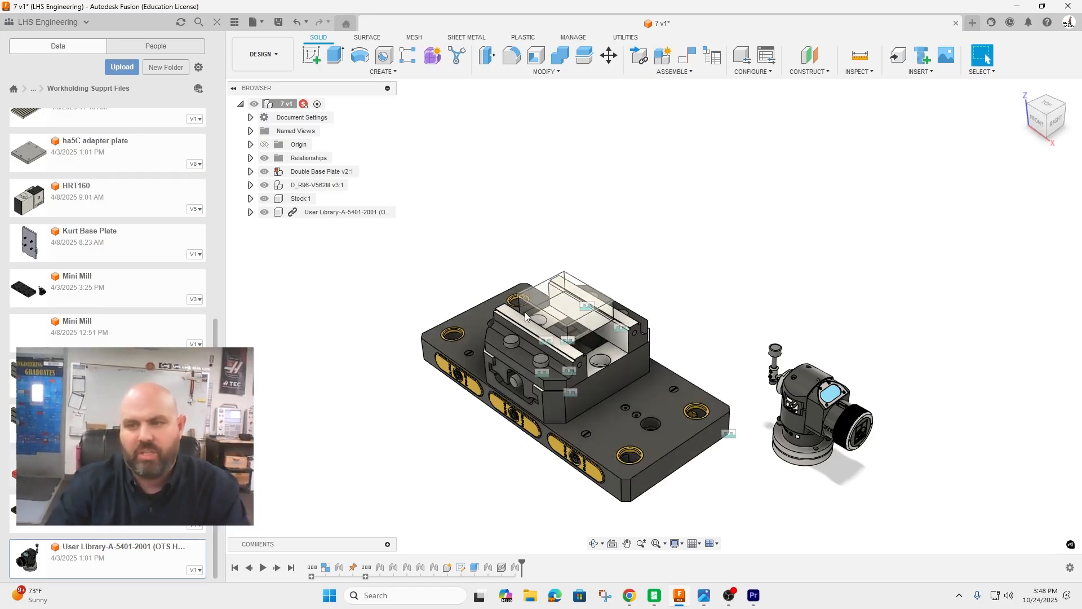
- Hide the joint relationships, break the OTS tool setter's link to its source file and save the assembly
click(264, 157)
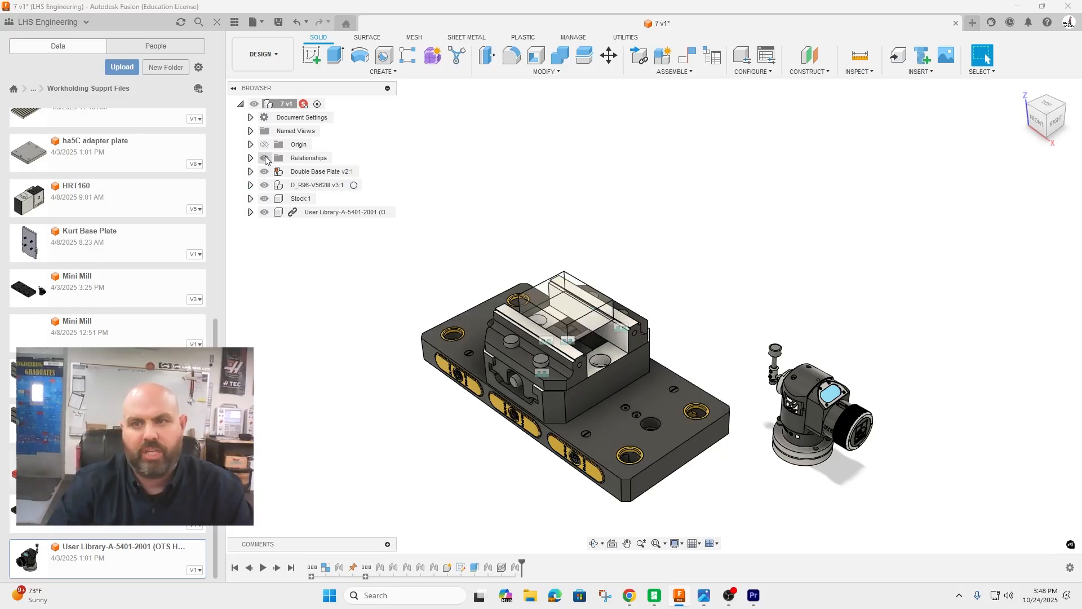
right_click(293, 212)
click(319, 257)
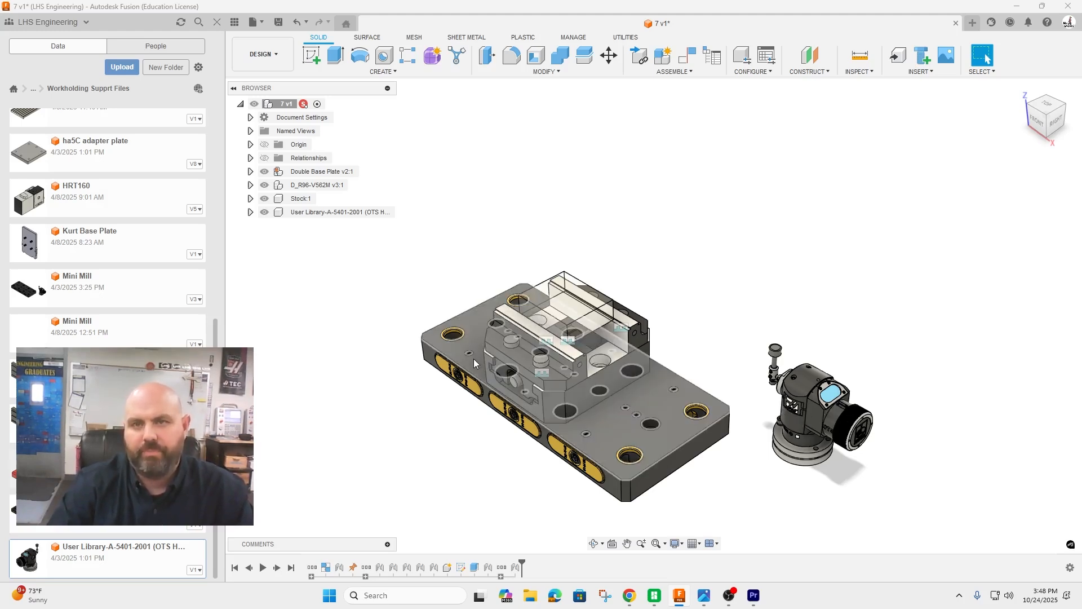
click(278, 23)
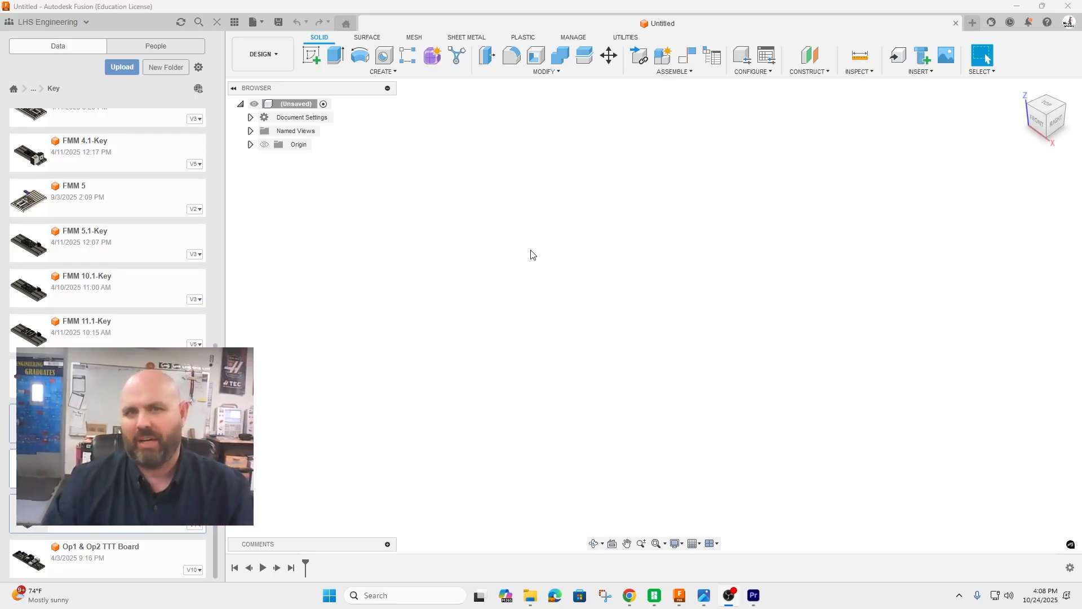
- Switch the untitled design to the Manufacture workspace and filter the Machine Library's Fusion library by vendor HAAS
click(279, 55)
click(275, 177)
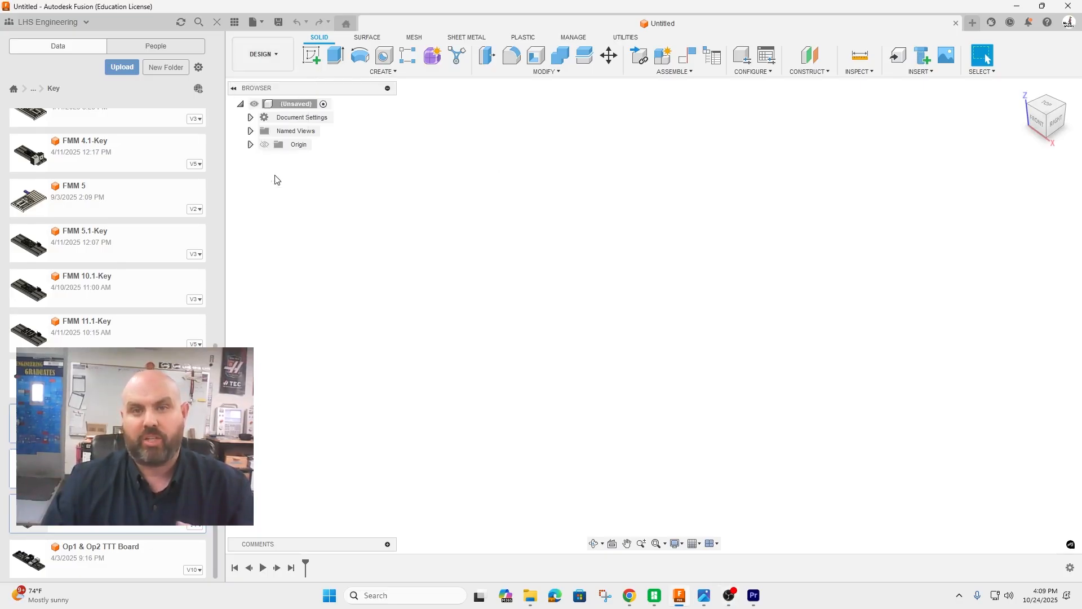
click(912, 61)
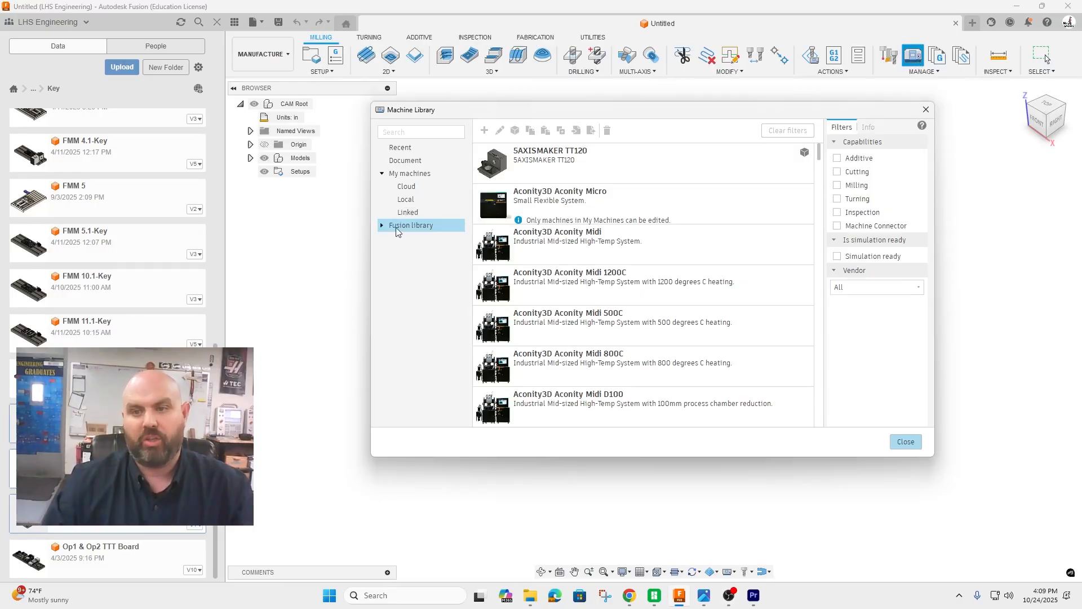
click(871, 287)
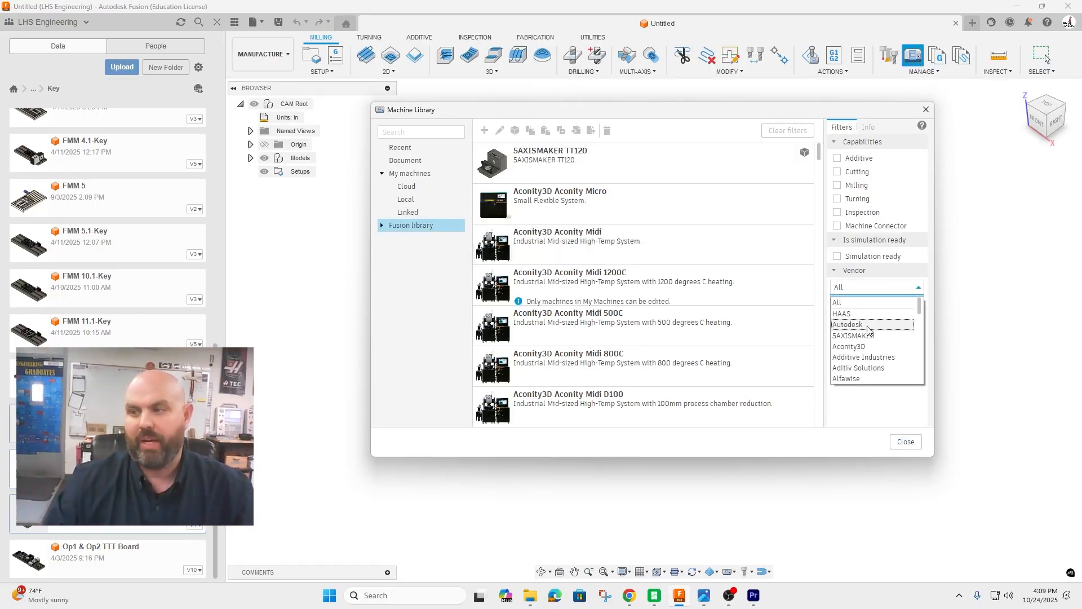
click(866, 314)
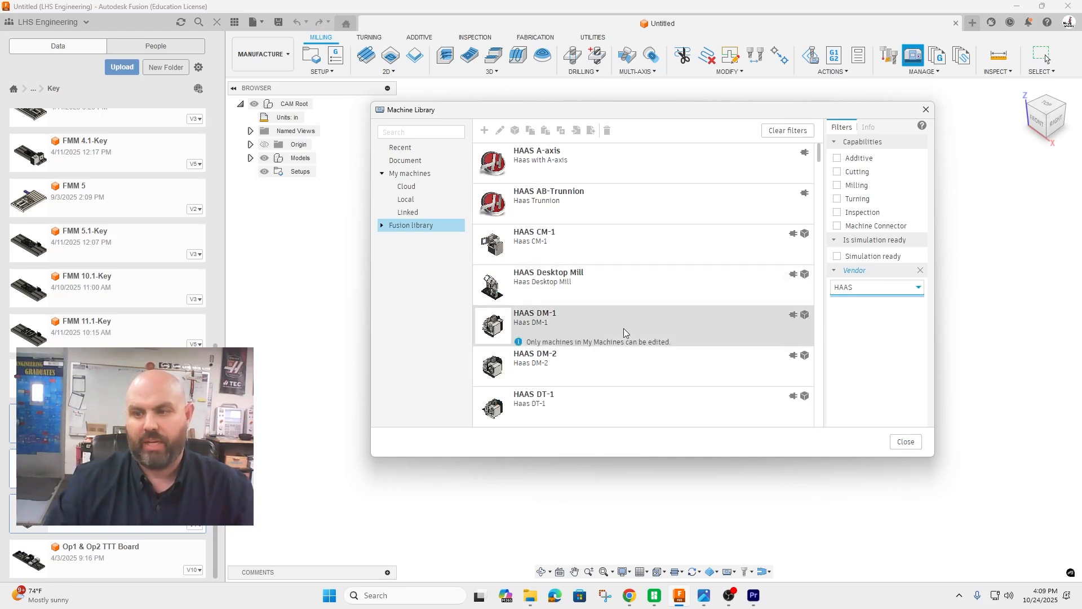
- Export the HAAS Mini Mill machine model as an Autodesk Fusion Archive file (*.f3d) to Downloads and close the Machine Library
scroll(623, 333, down, 5)
scroll(628, 367, down, 5)
scroll(631, 371, up, 5)
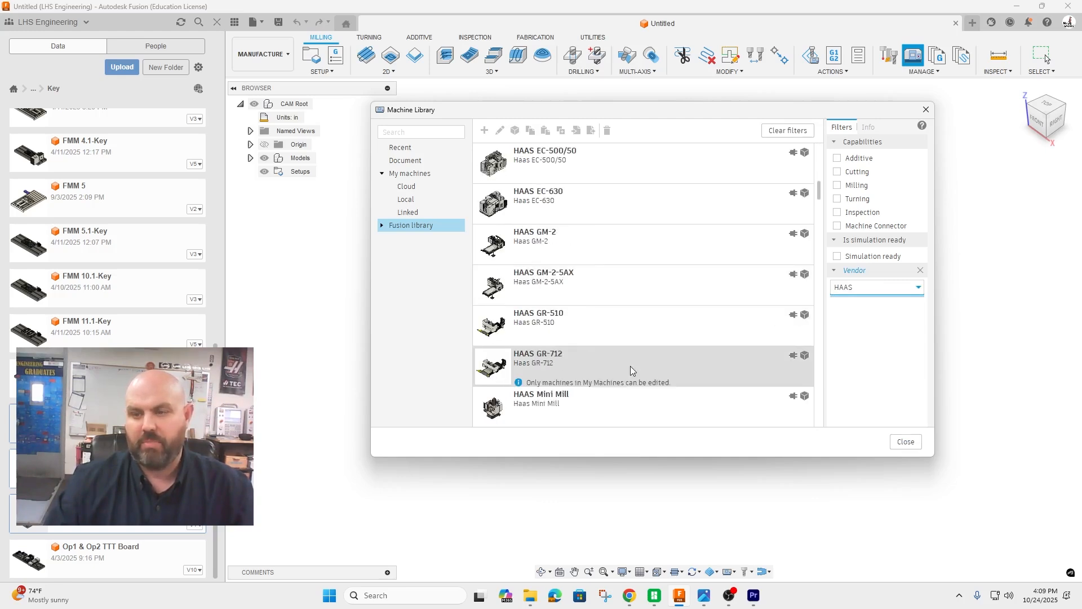
scroll(631, 371, down, 3)
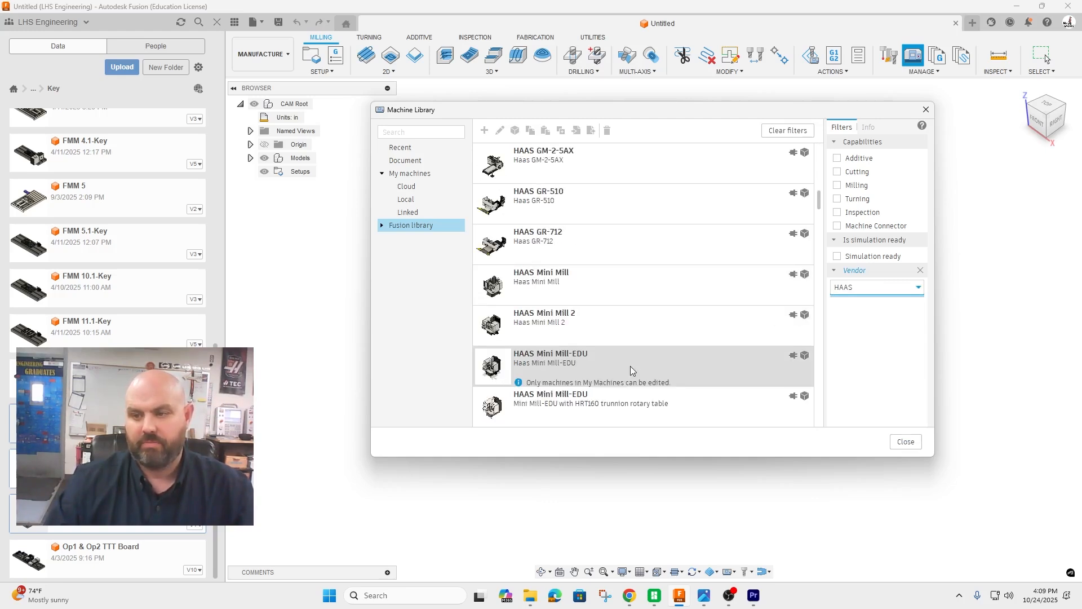
click(566, 286)
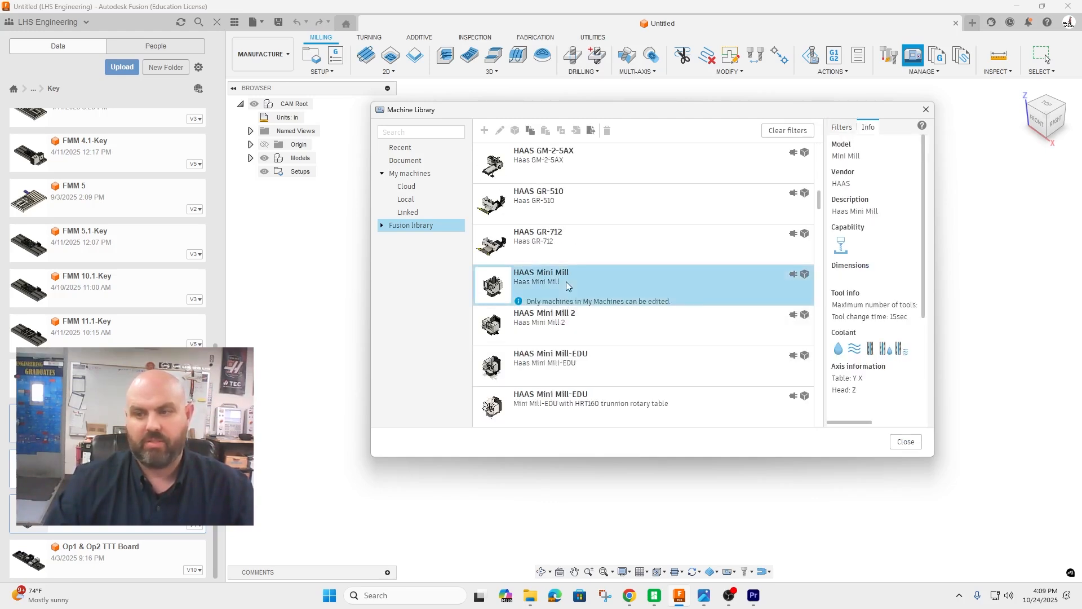
click(590, 133)
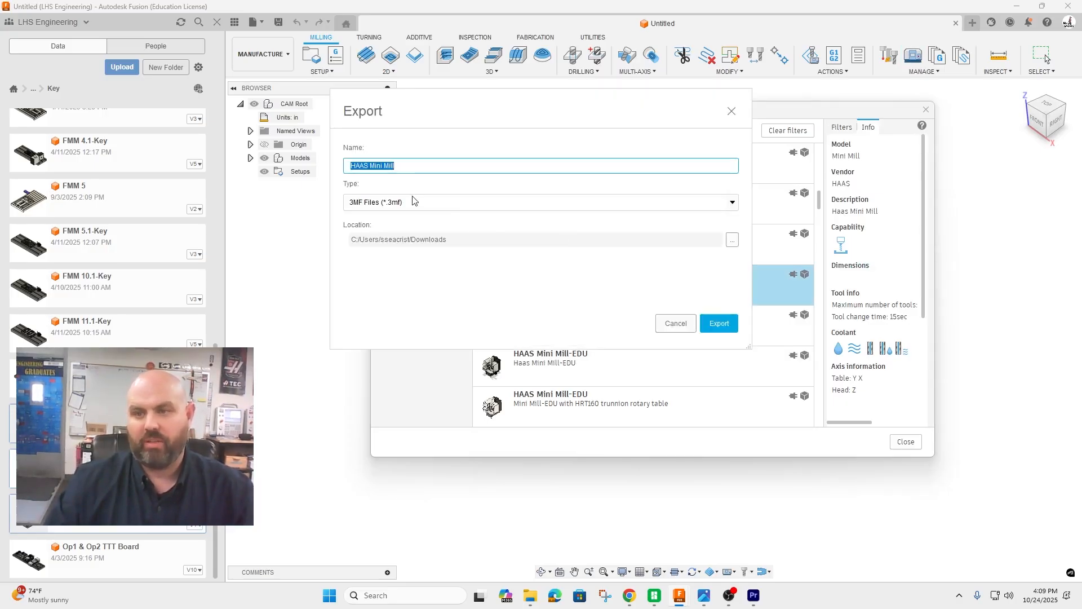
click(732, 204)
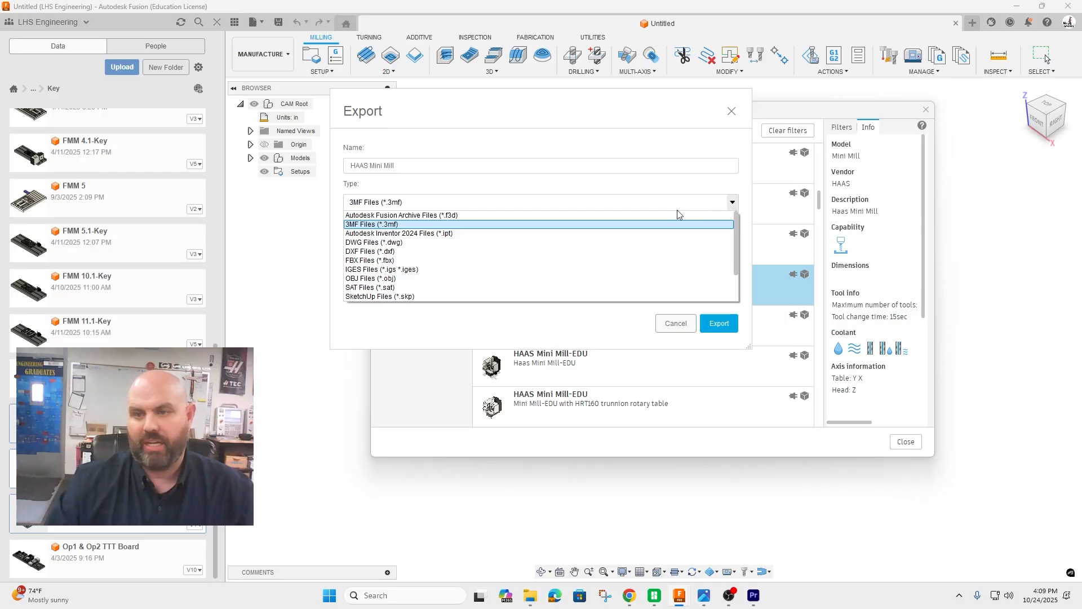
click(557, 217)
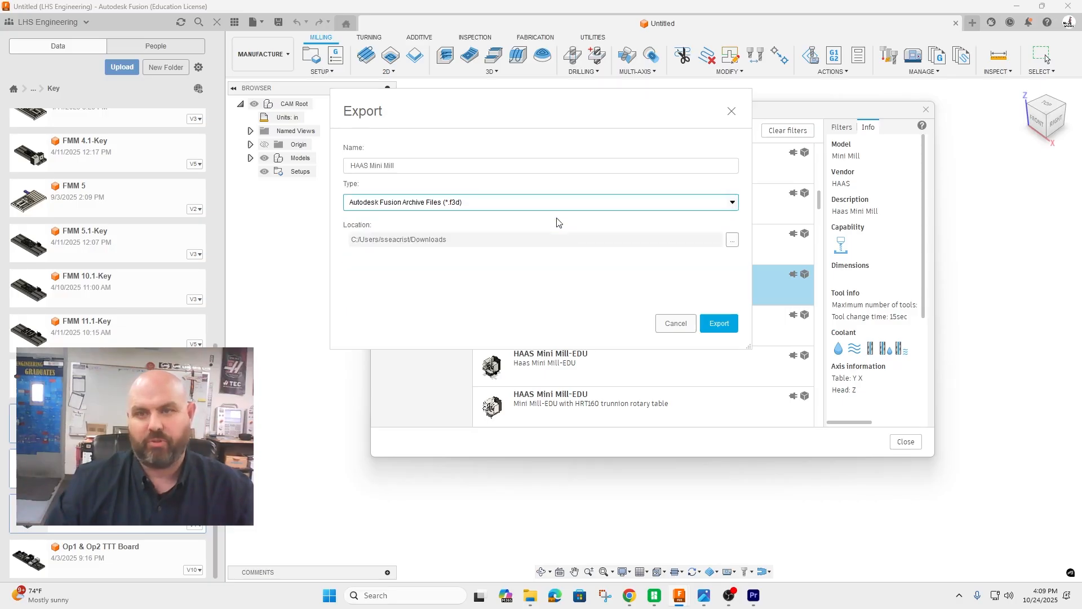
click(719, 324)
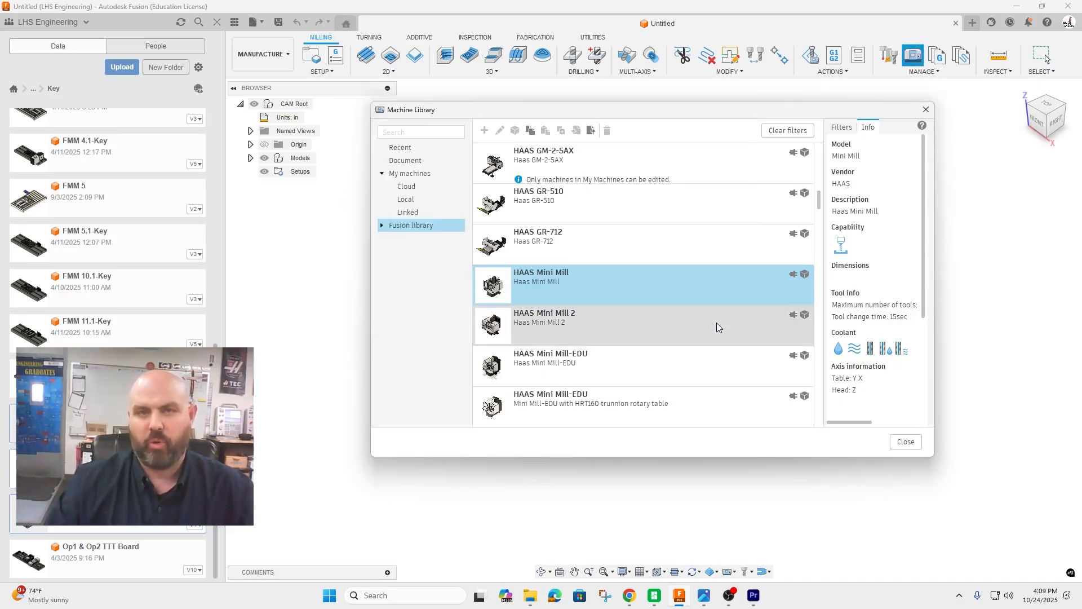
click(905, 441)
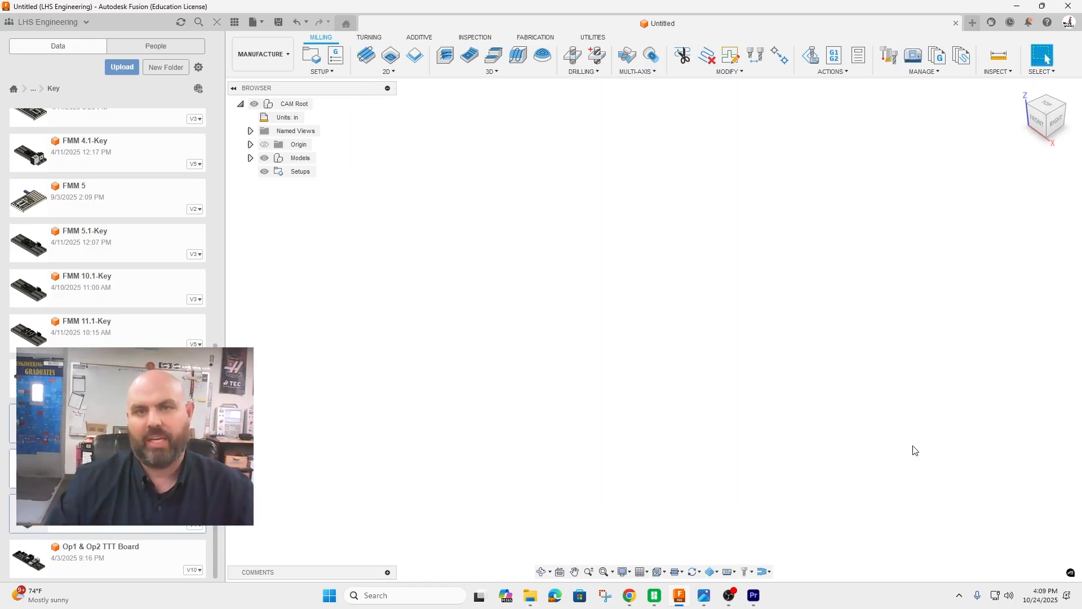
- Upload the exported HAAS Mini Mill archive from Downloads to the Key project folder and open the uploaded design
click(122, 67)
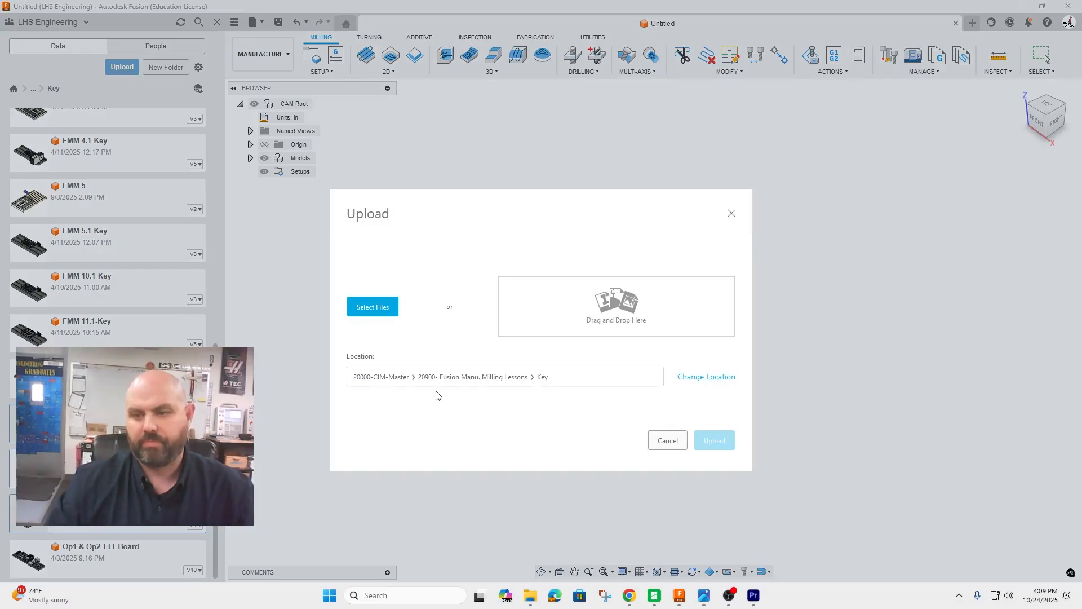
click(379, 309)
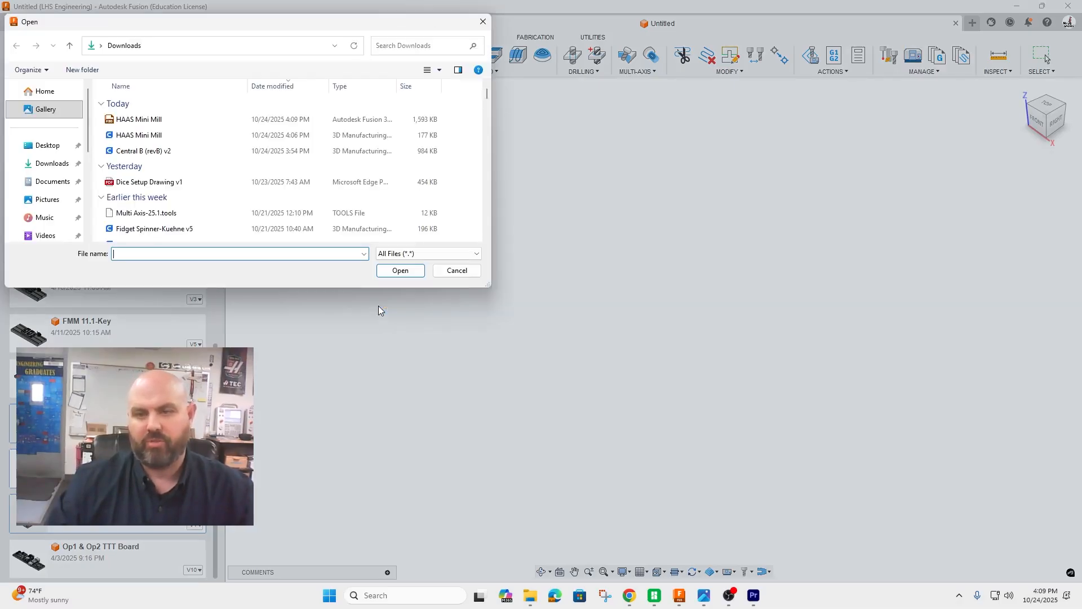
click(165, 120)
click(399, 271)
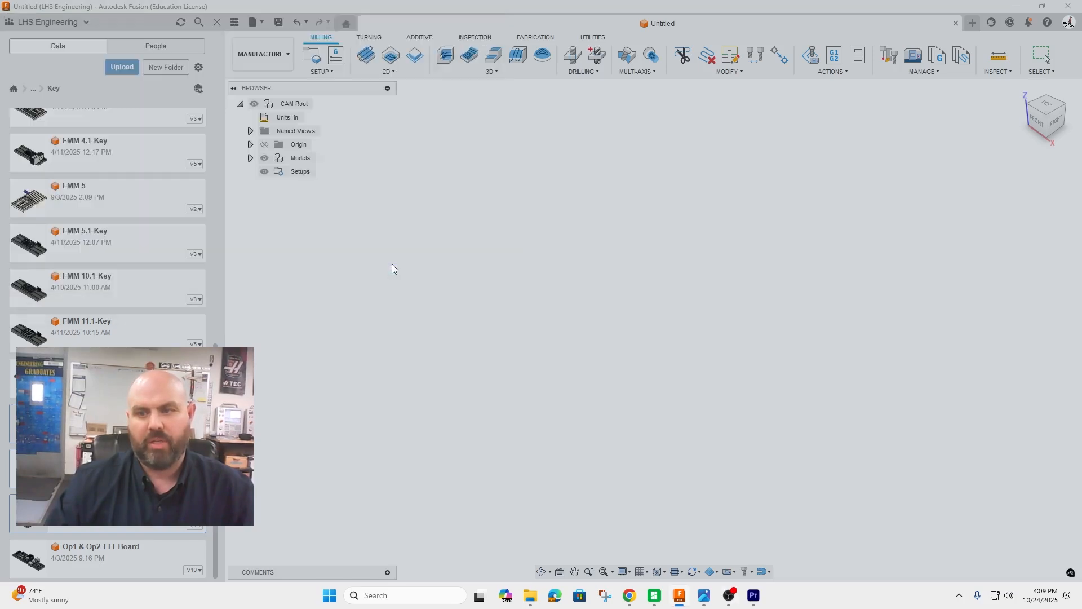
click(826, 507)
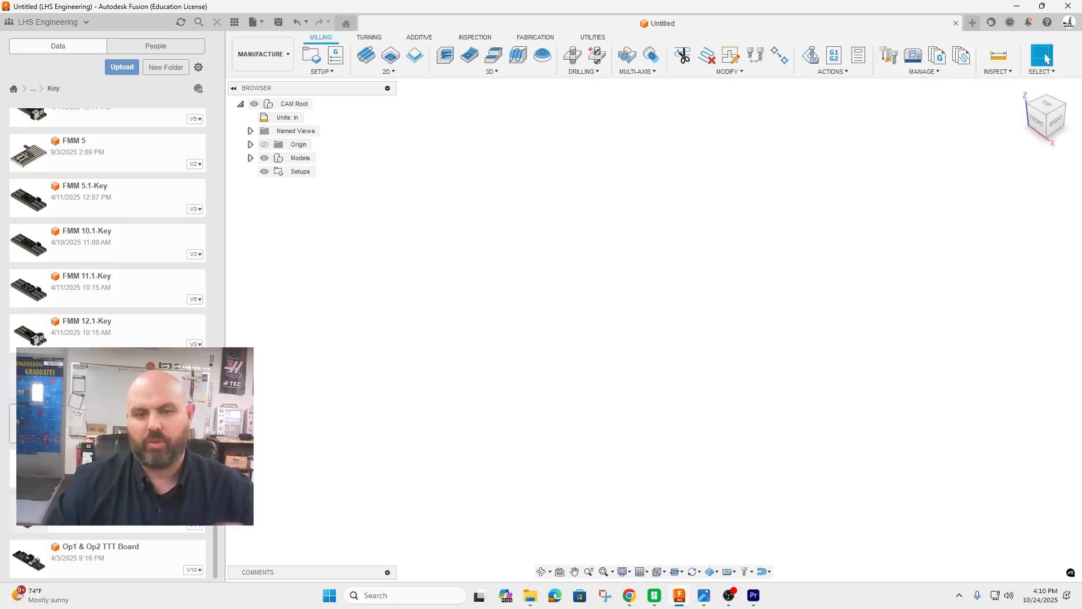
double_click(107, 424)
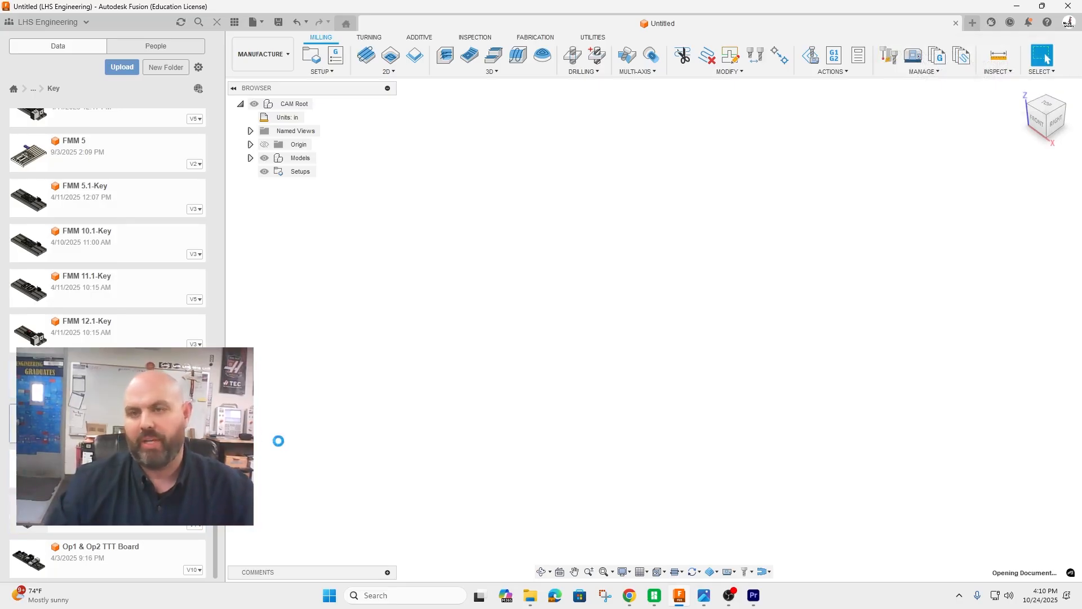
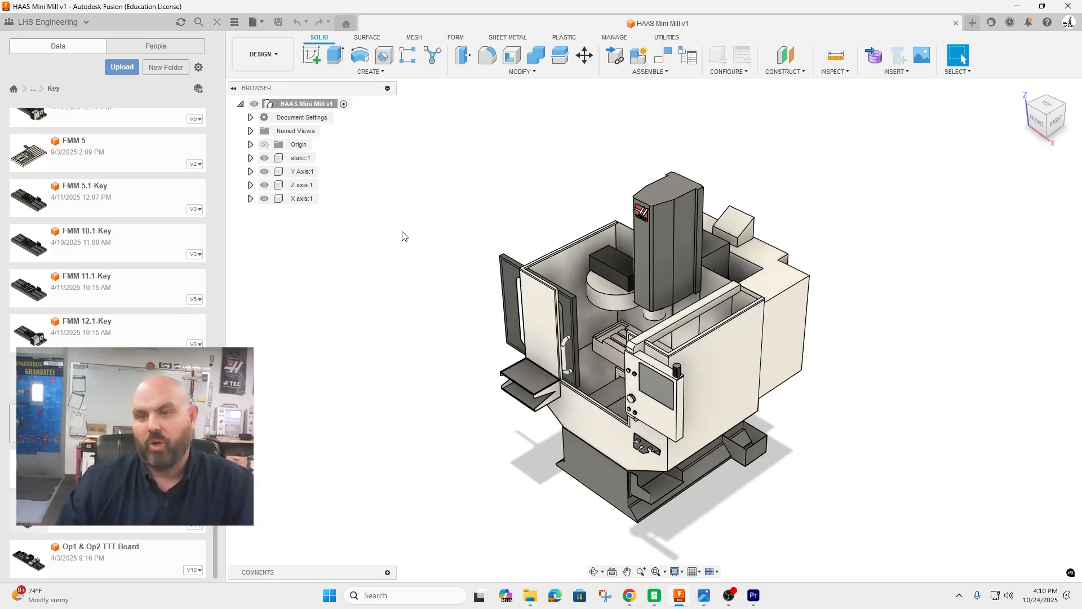
- Show the HAAS Mini Mill model's origin and examine its position on the machine table from the front and at an angle
mouse_move(1035, 137)
click(1044, 120)
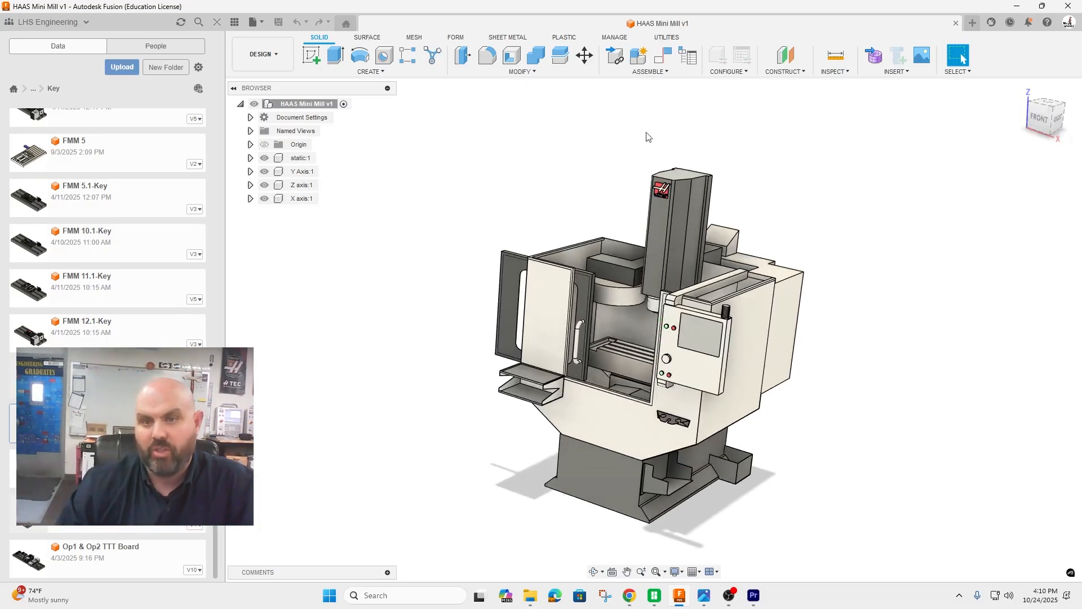
click(265, 144)
scroll(666, 372, up, 10)
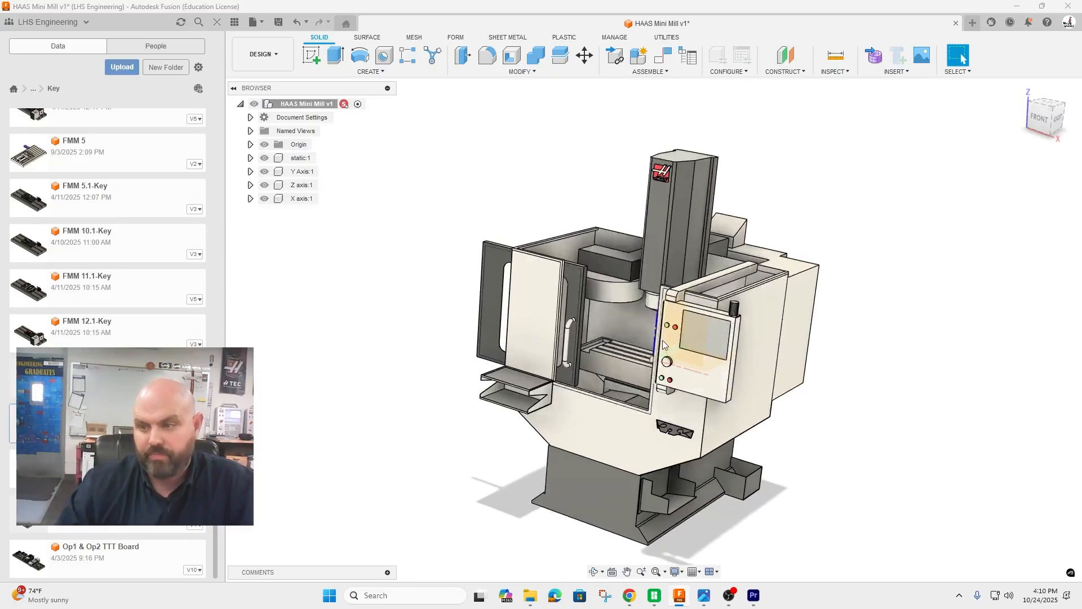
click(1040, 119)
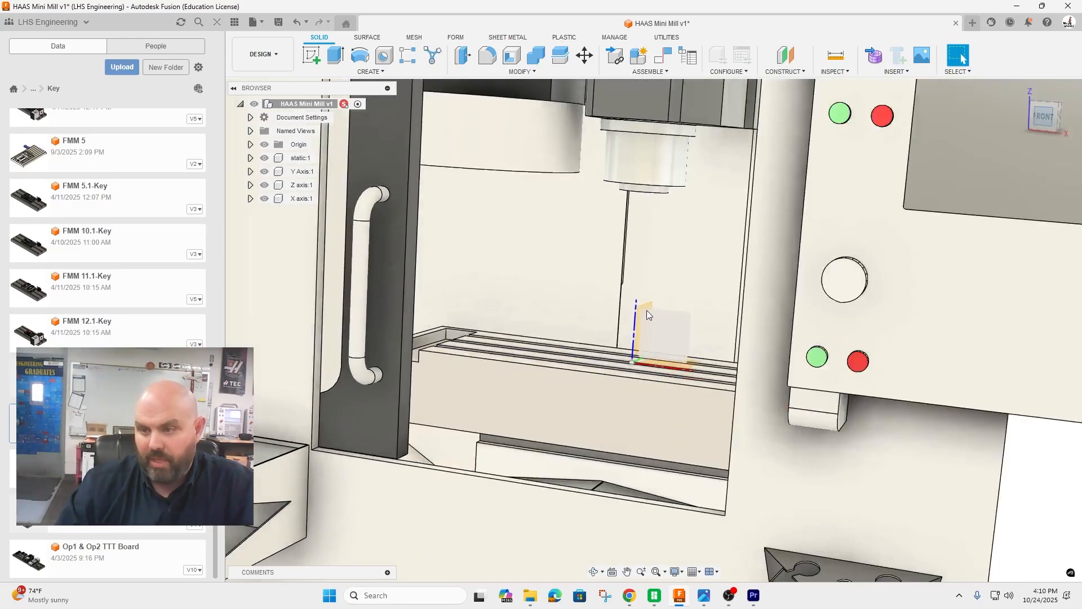
scroll(634, 374, up, 5)
scroll(618, 335, down, 5)
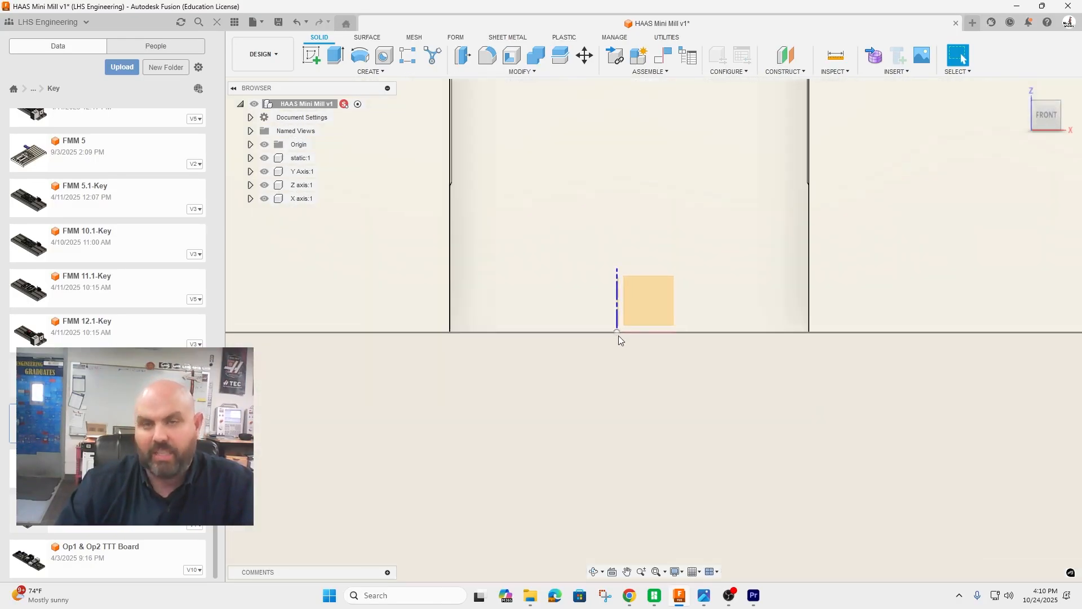
scroll(618, 336, down, 5)
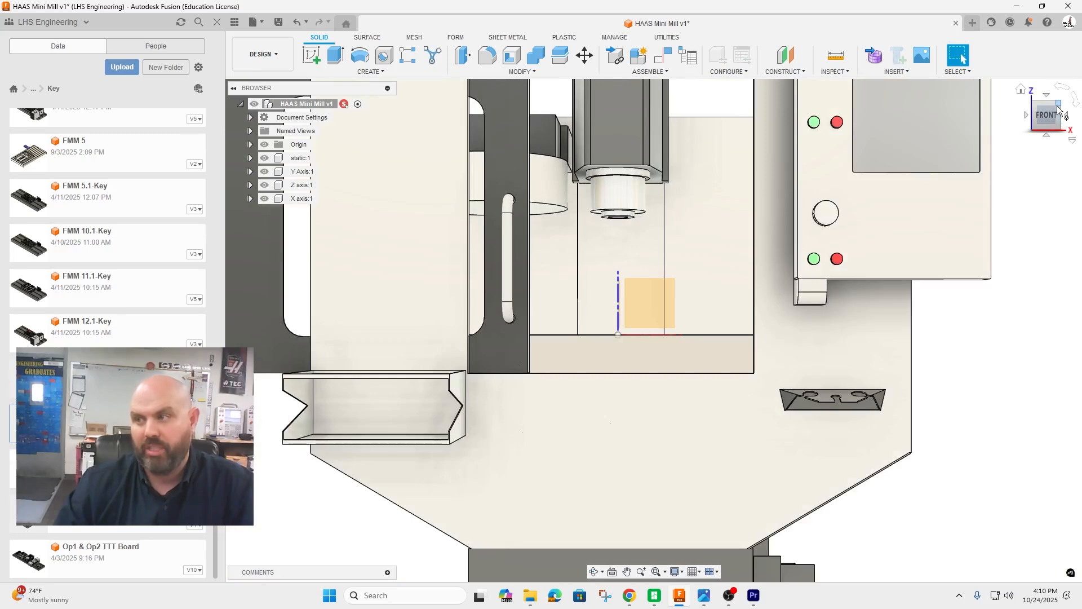
shift+middle_drag(704, 293, 608, 309)
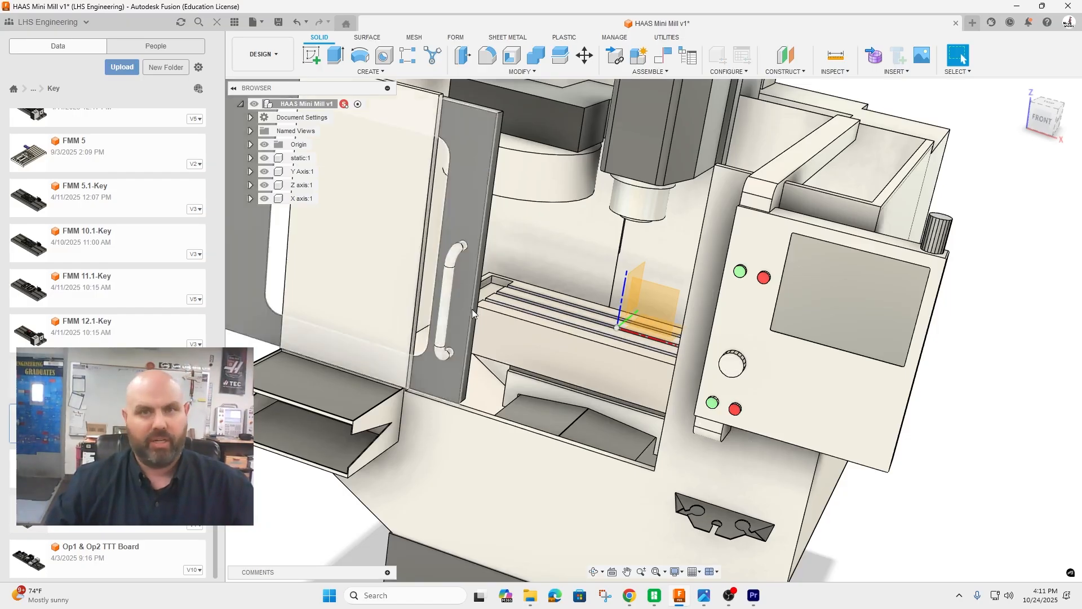
- Switch to the Manufacture workspace and create a new milling machine in the Machine Library's Local folder
click(264, 54)
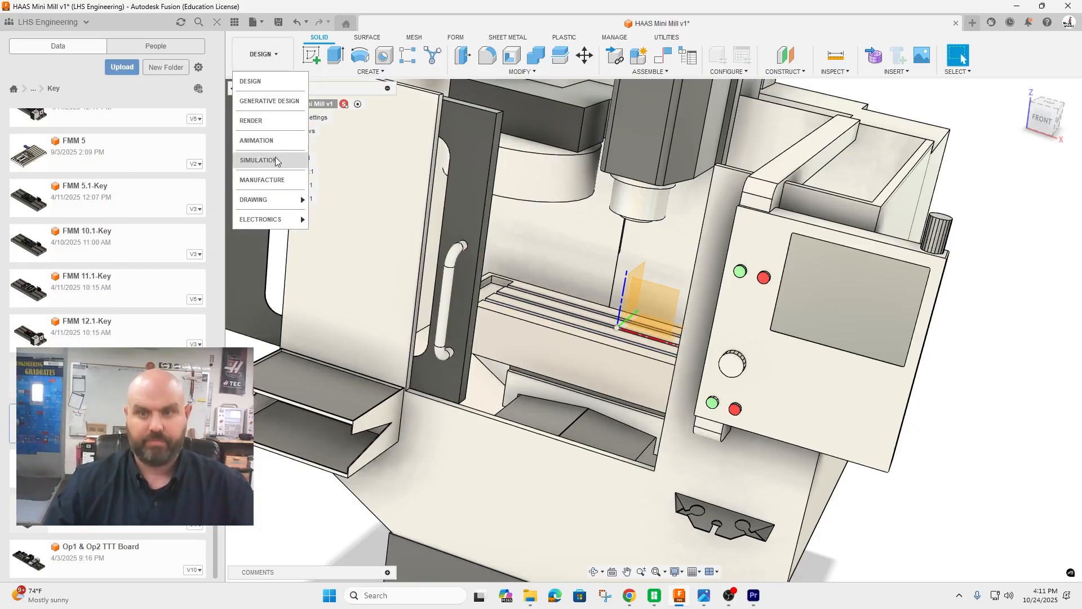
click(268, 182)
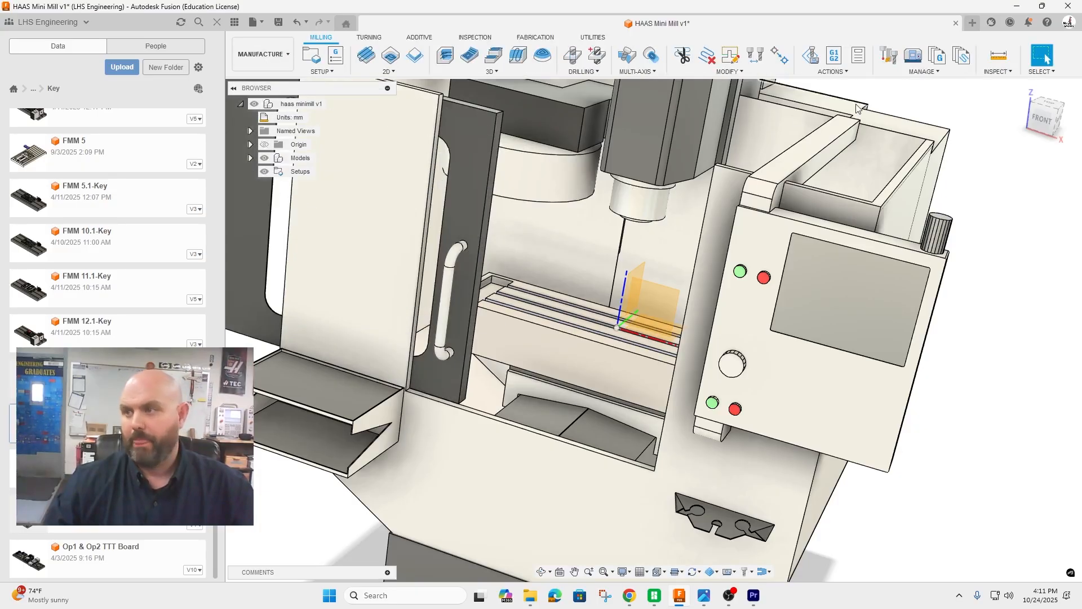
click(914, 59)
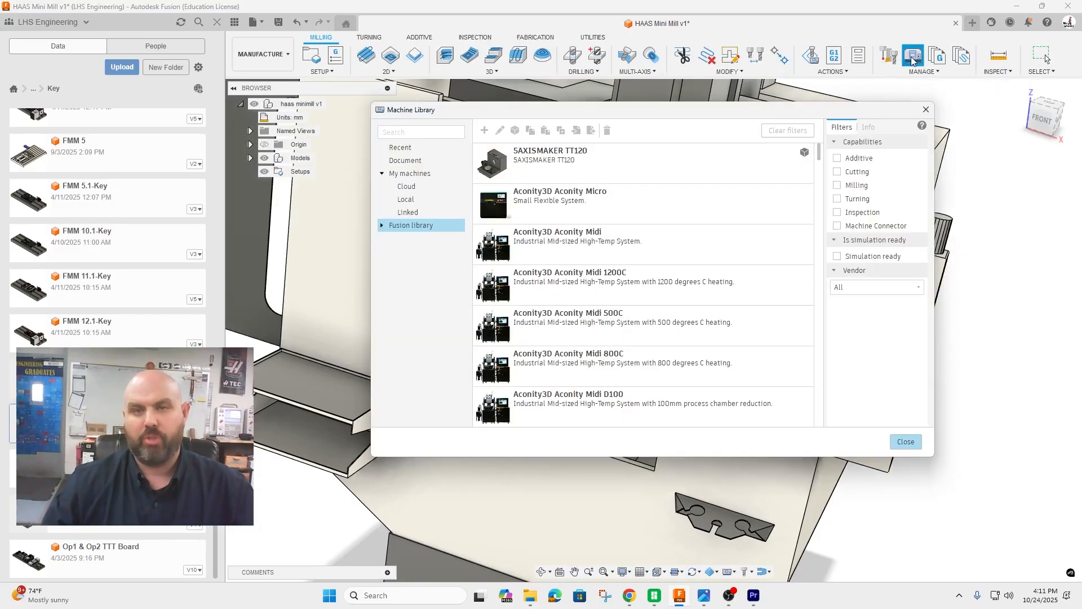
click(425, 203)
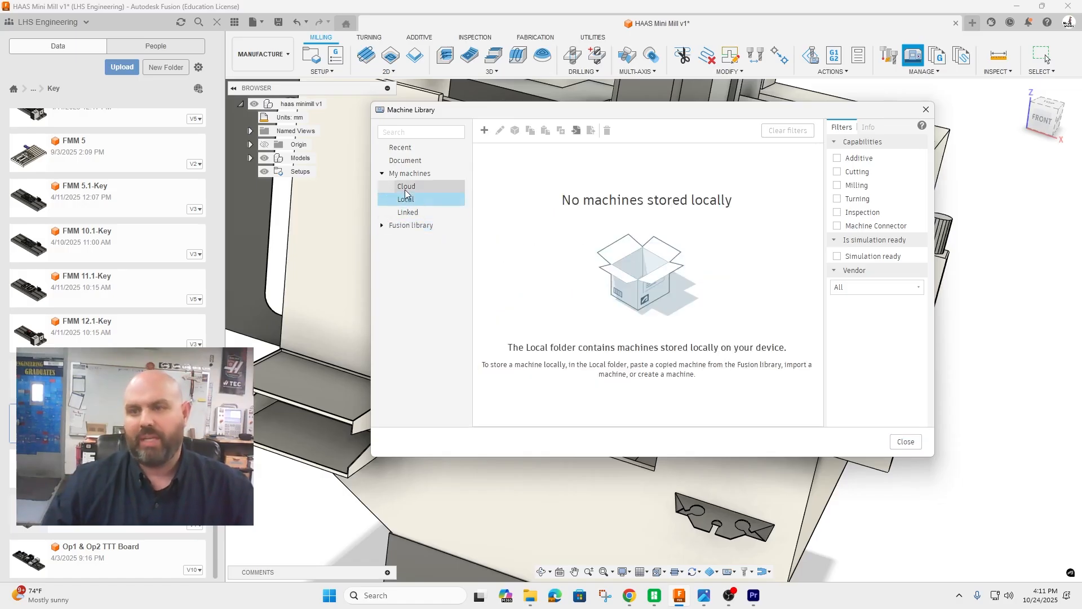
click(405, 191)
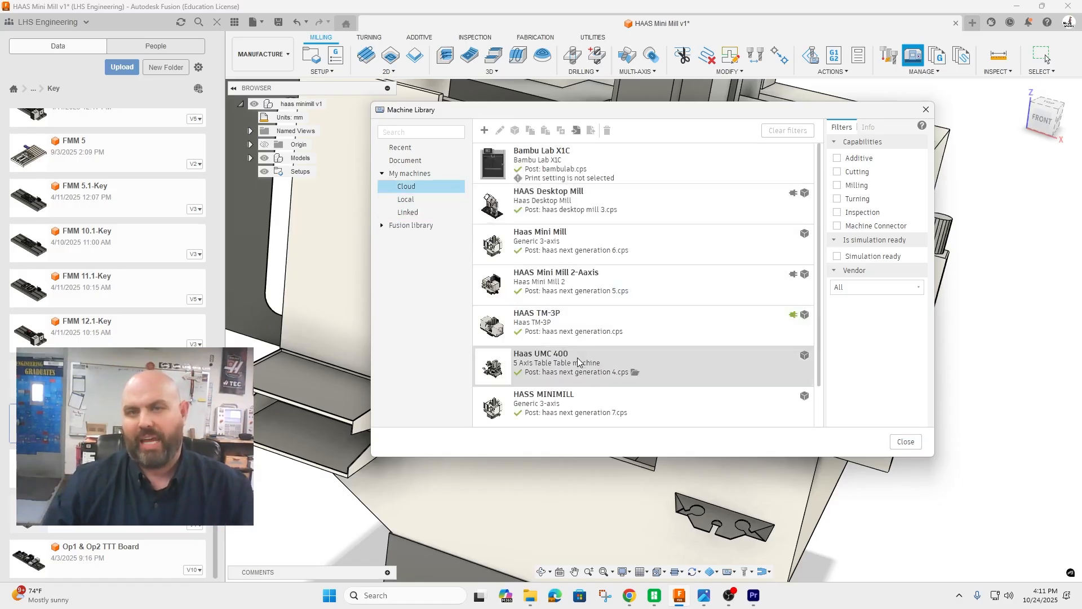
click(419, 201)
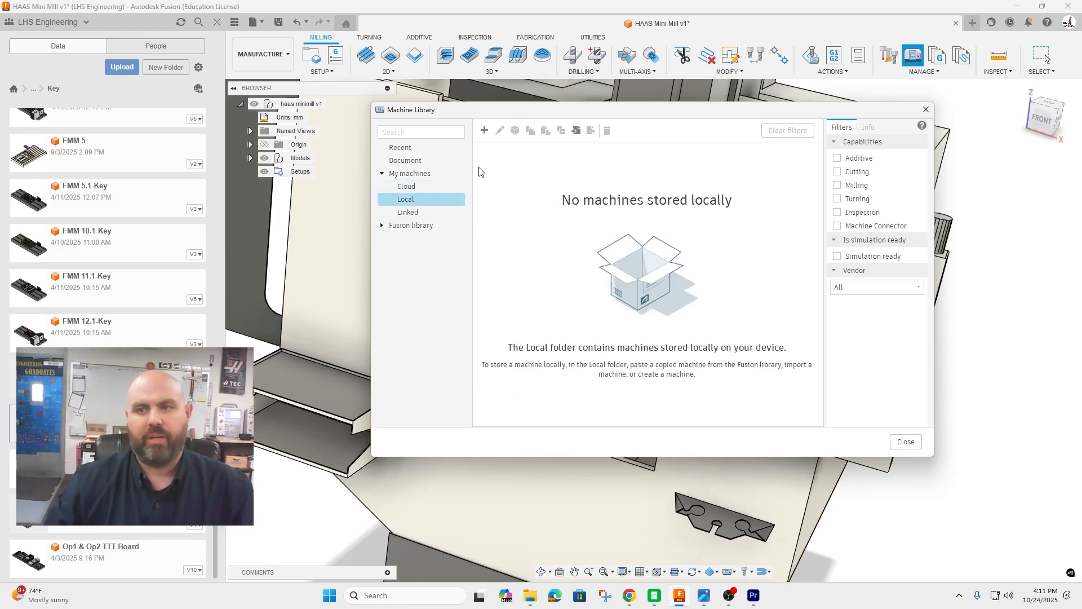
click(485, 131)
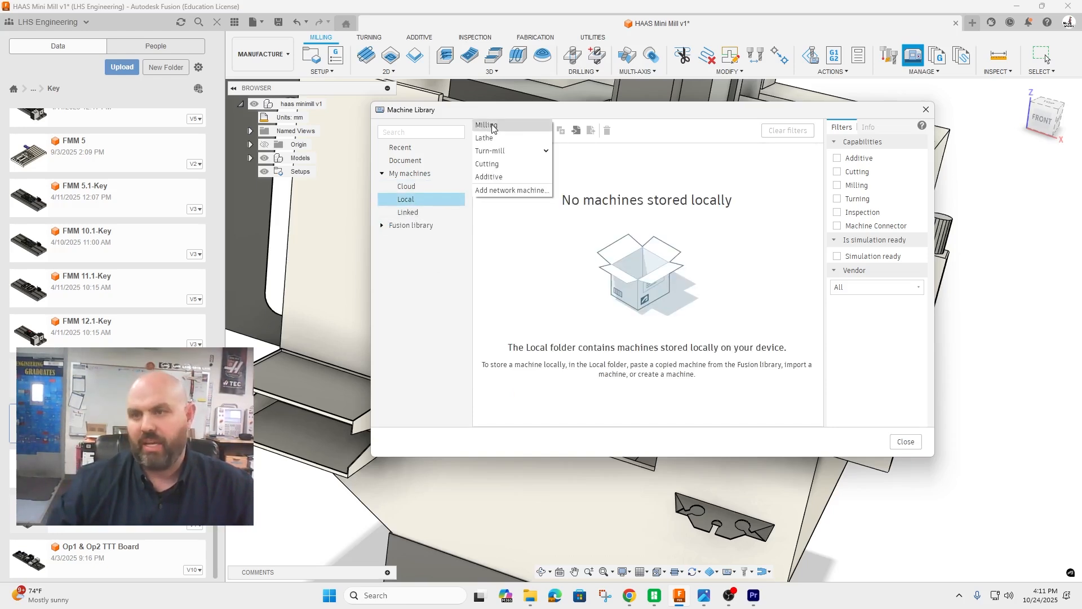
click(492, 130)
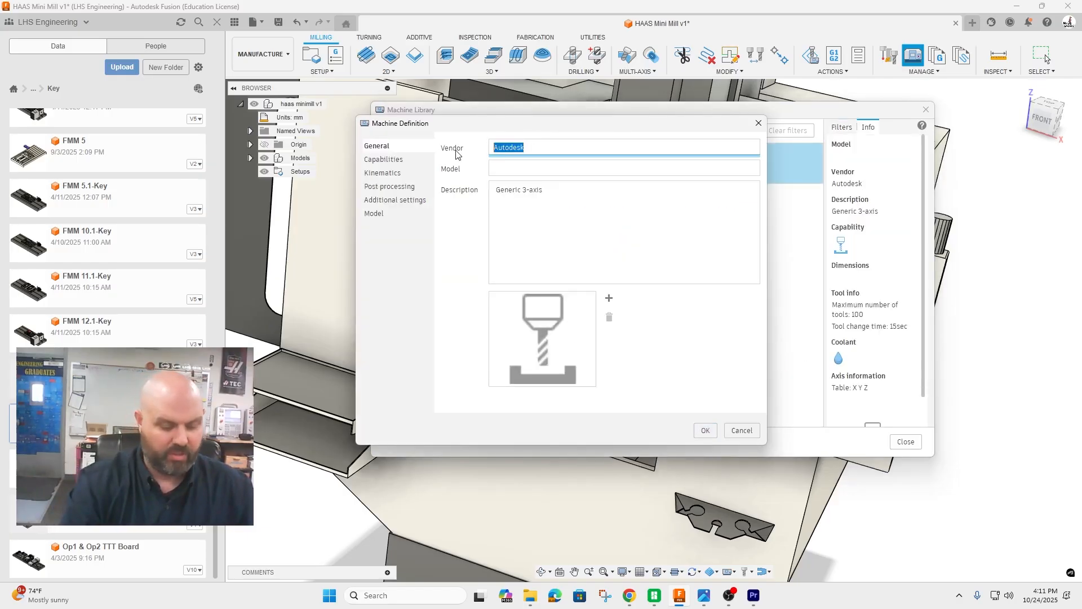
- Name the new machine's vendor Haas Demo and its model Mini Mill Demo
text(Haas )
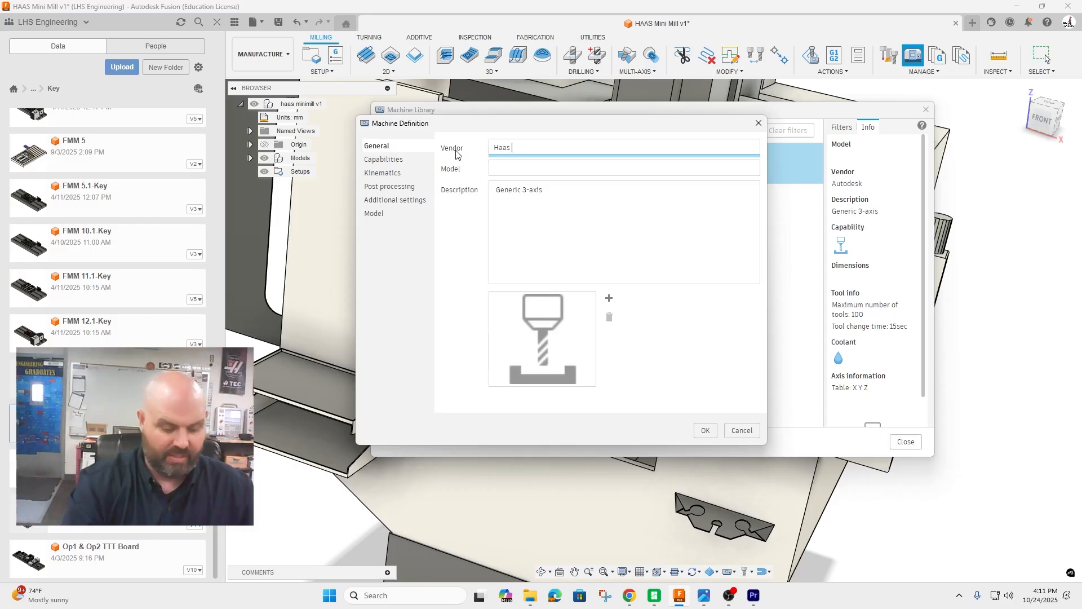
text(Demo)
click(505, 165)
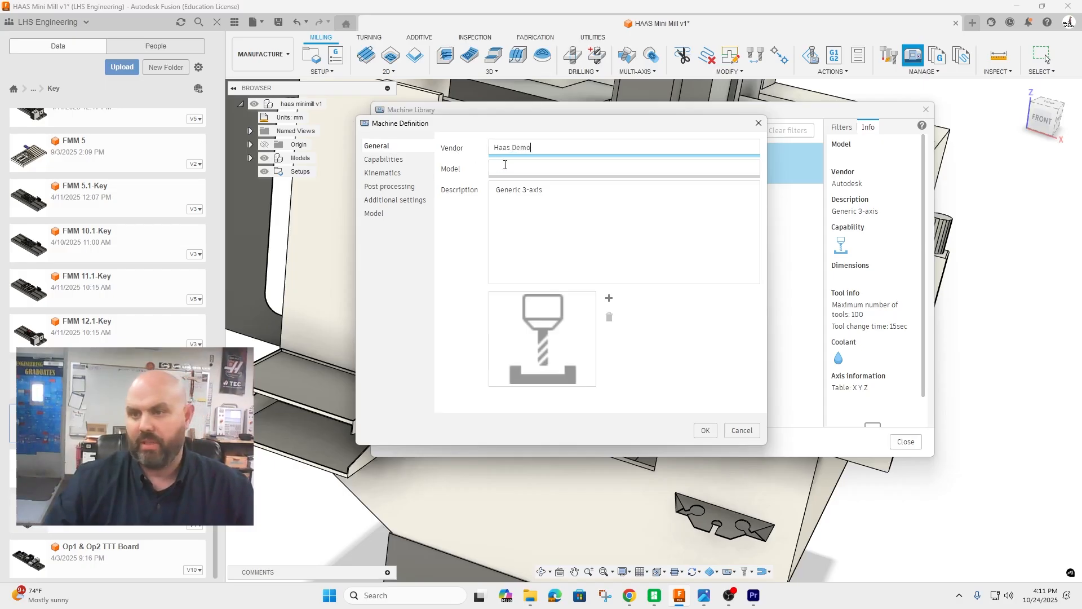
text(M)
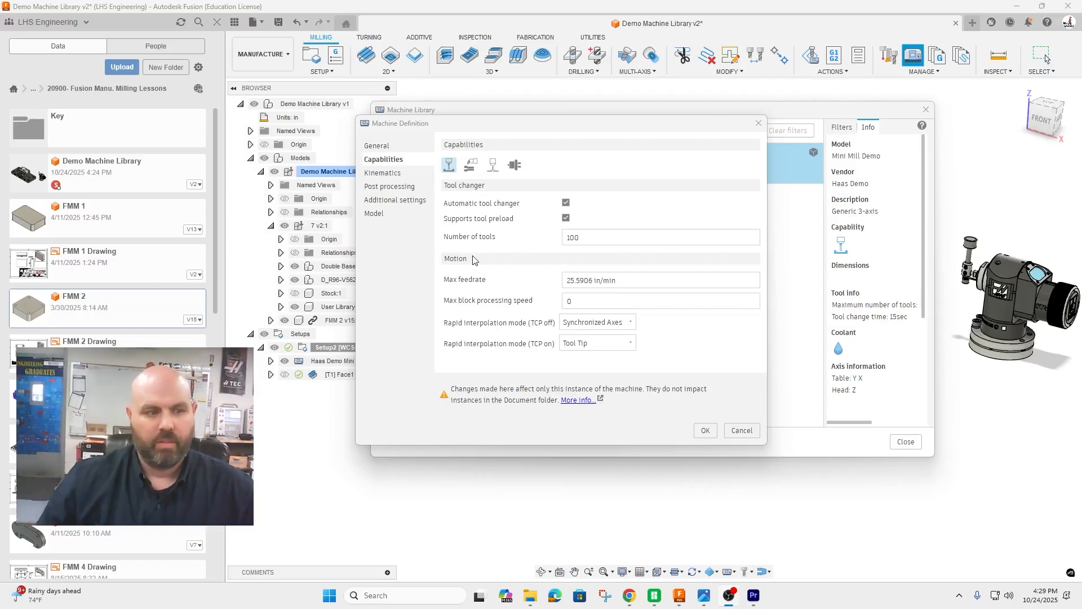
- Set the machine's number of tools to 10 and its max feedrate to 650 in/min, and reopen the capabilities settings
click(580, 238)
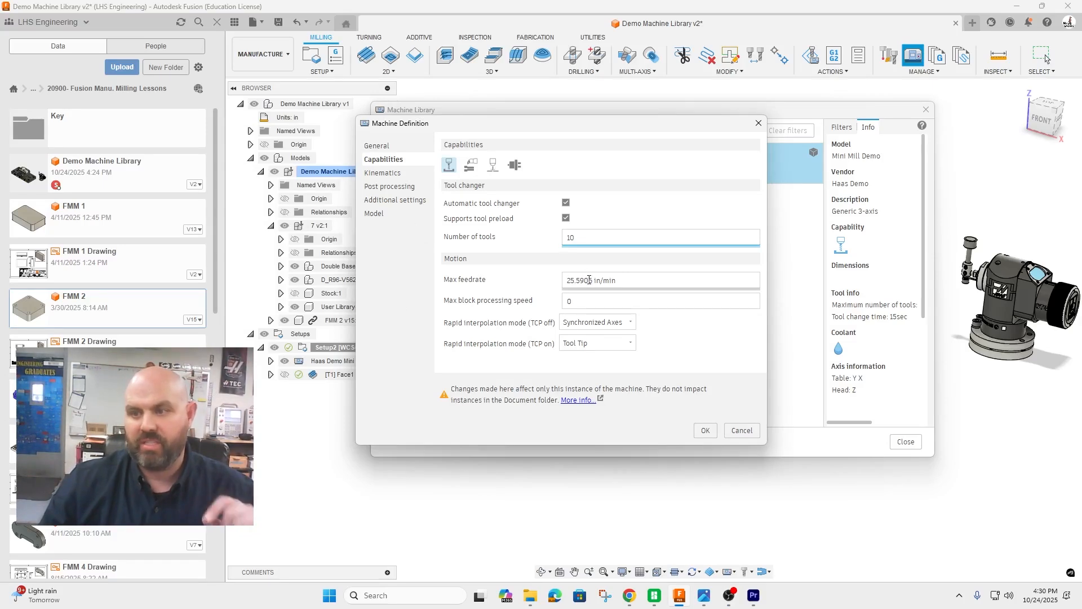
drag(592, 280, 557, 284)
text(650)
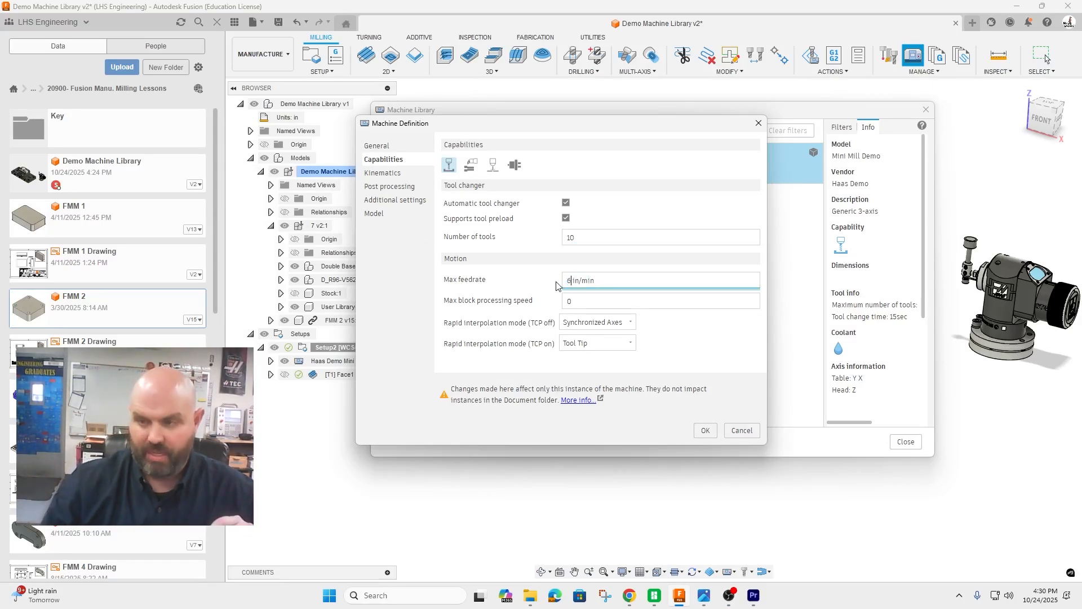
key(Return)
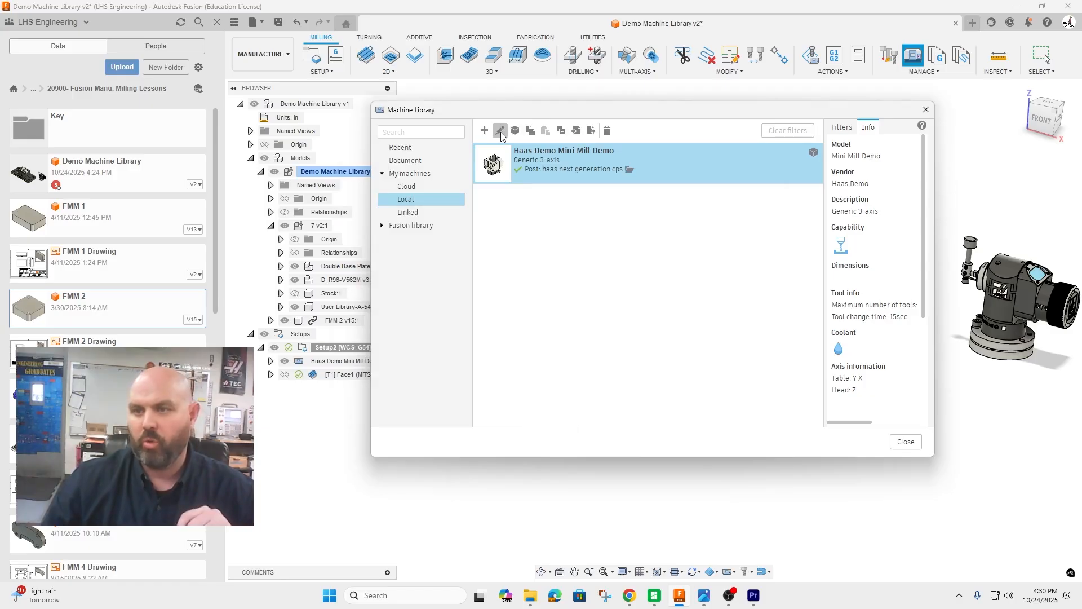
double_click(528, 169)
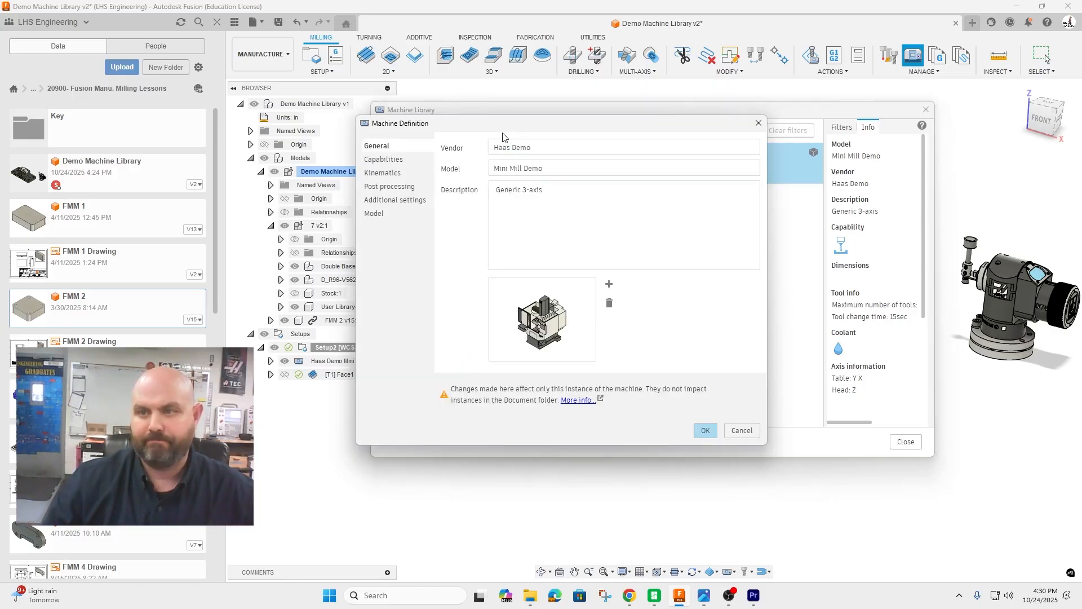
click(383, 159)
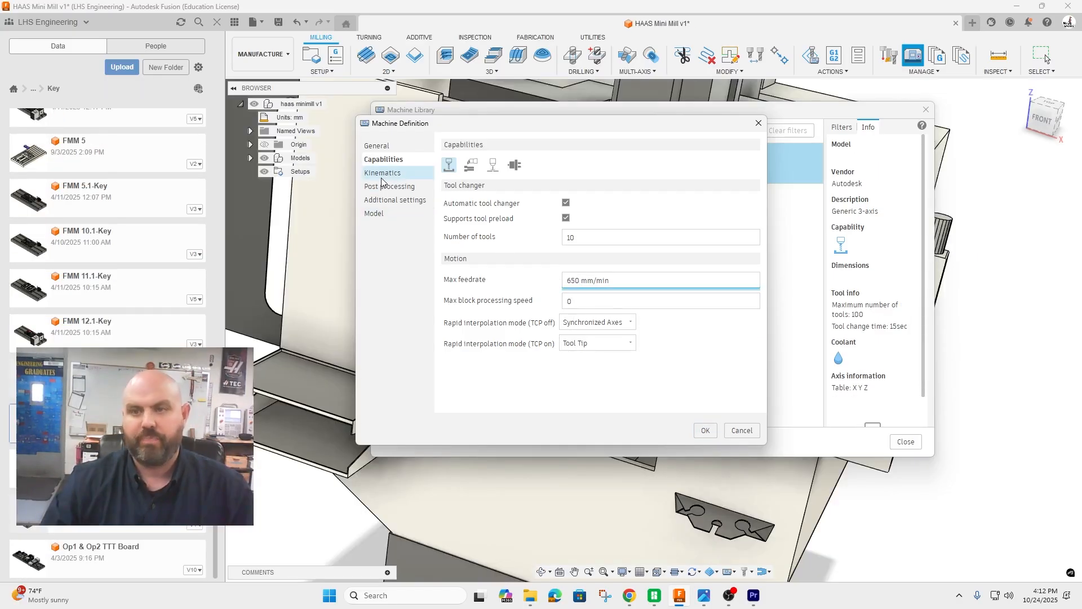
- Rearrange the machine's kinematics so X sits under Y and carries the table, while a separate Z axis carries the head
click(382, 178)
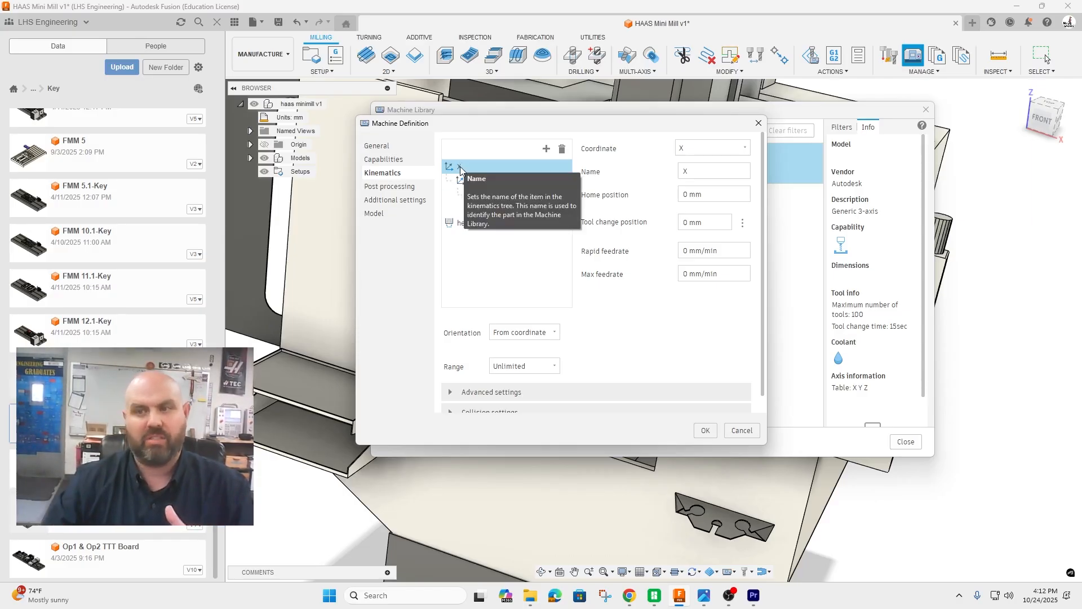
click(465, 184)
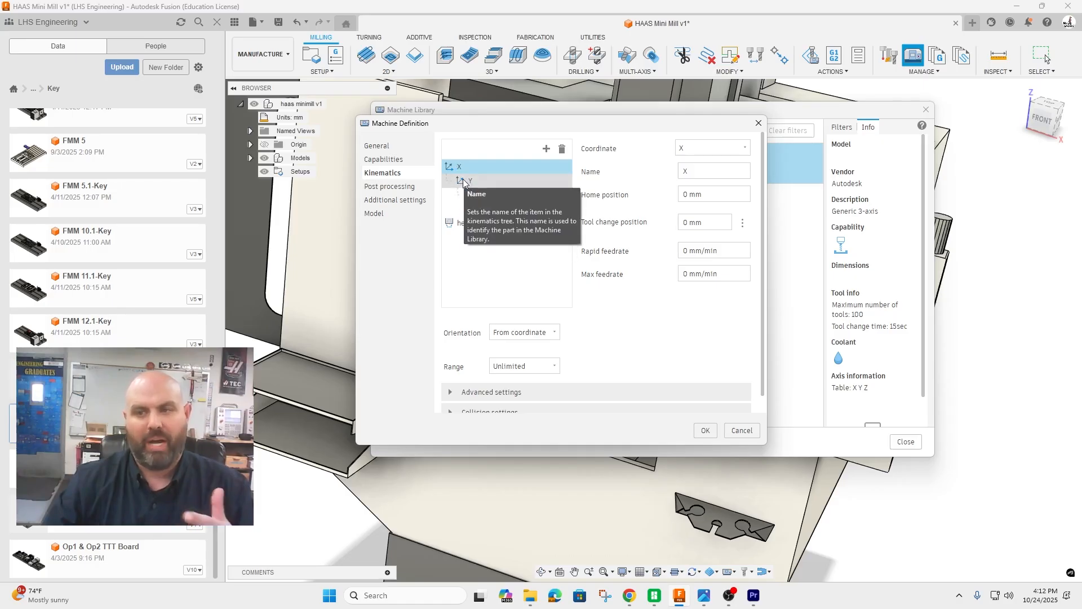
mouse_move(465, 184)
mouse_down()
mouse_move(460, 162)
mouse_move(463, 188)
mouse_up()
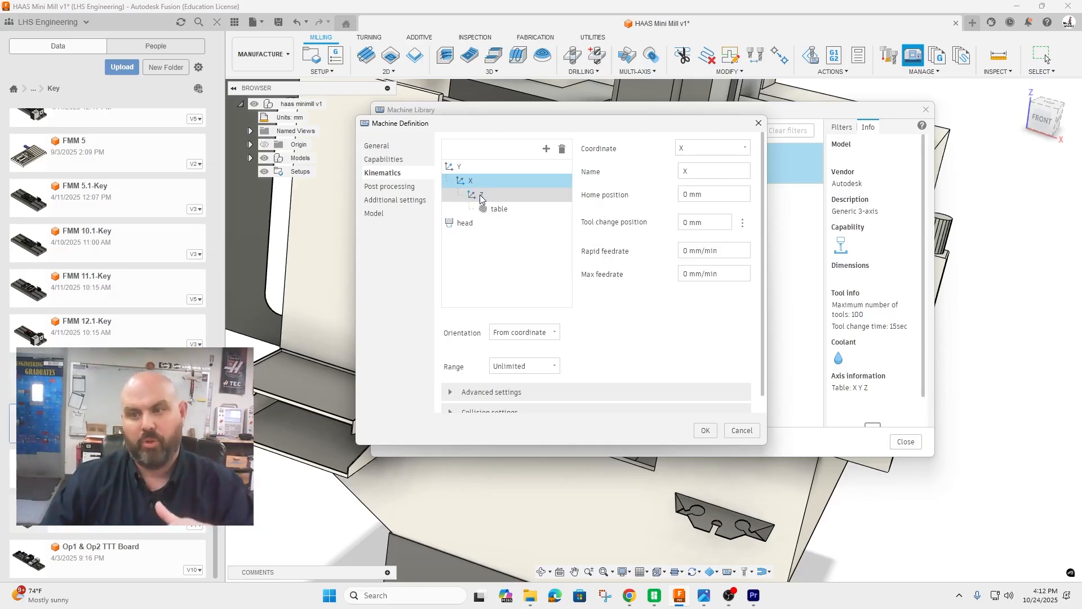
drag(483, 196, 480, 221)
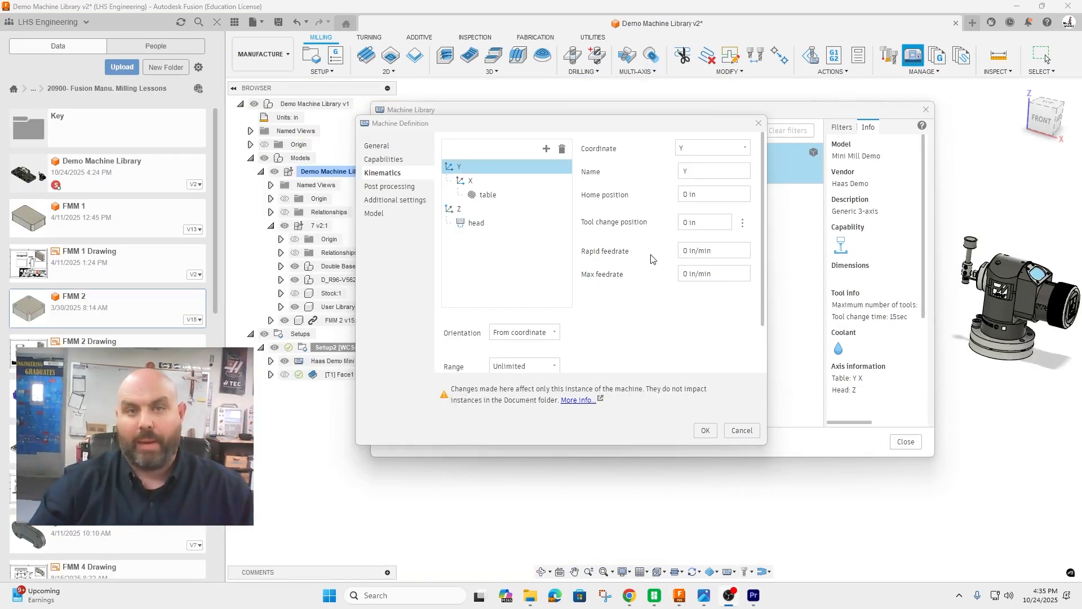
- Set the Y axis rapid feedrate to 650 in/min and max feedrate to 500 in/min, and check the X and Z axes
double_click(684, 251)
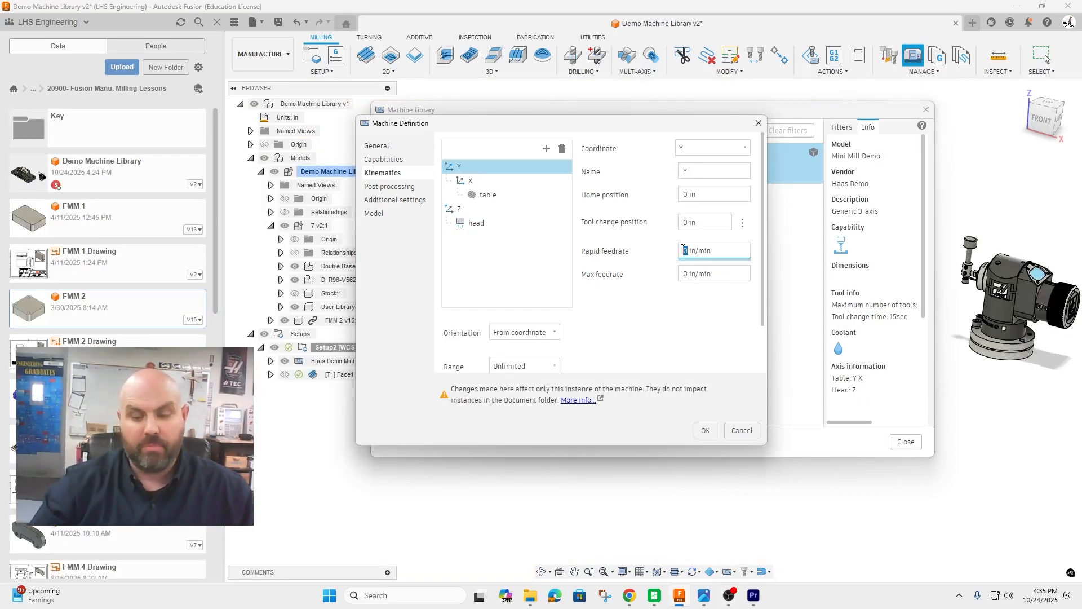
text(650)
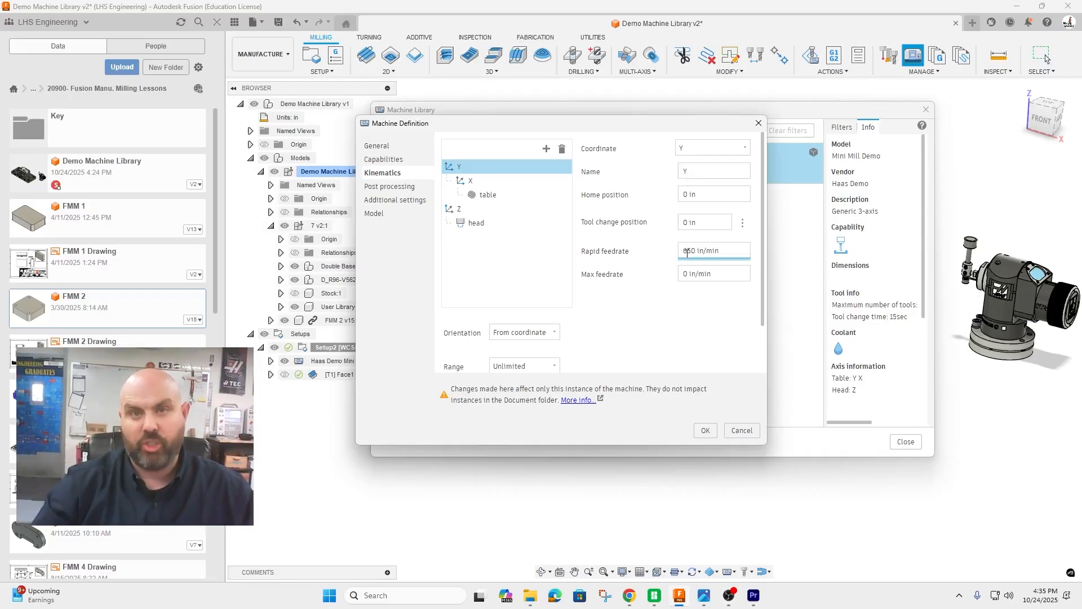
double_click(685, 274)
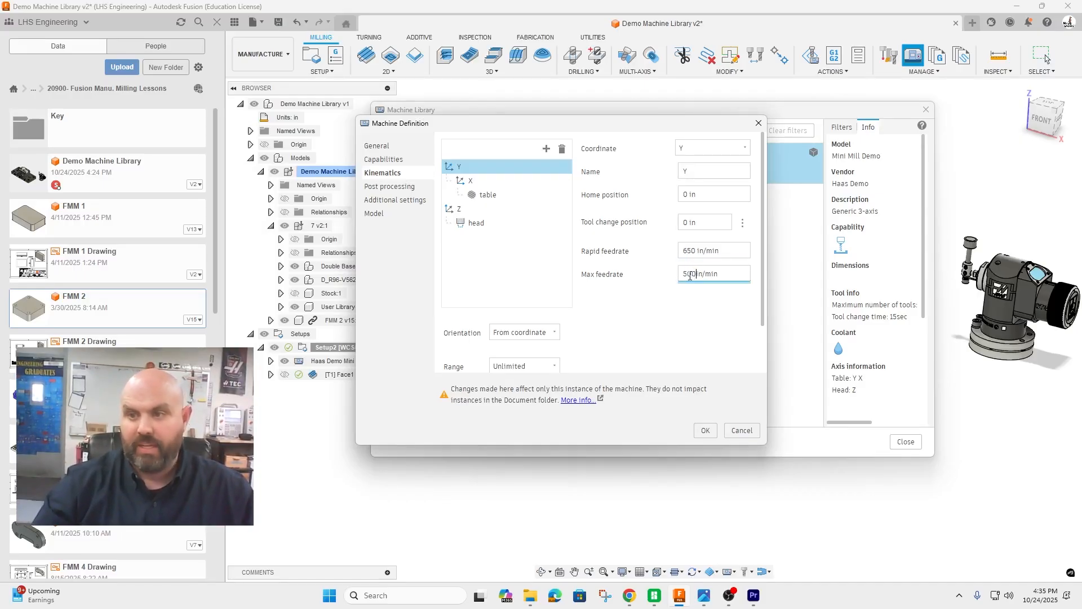
click(471, 180)
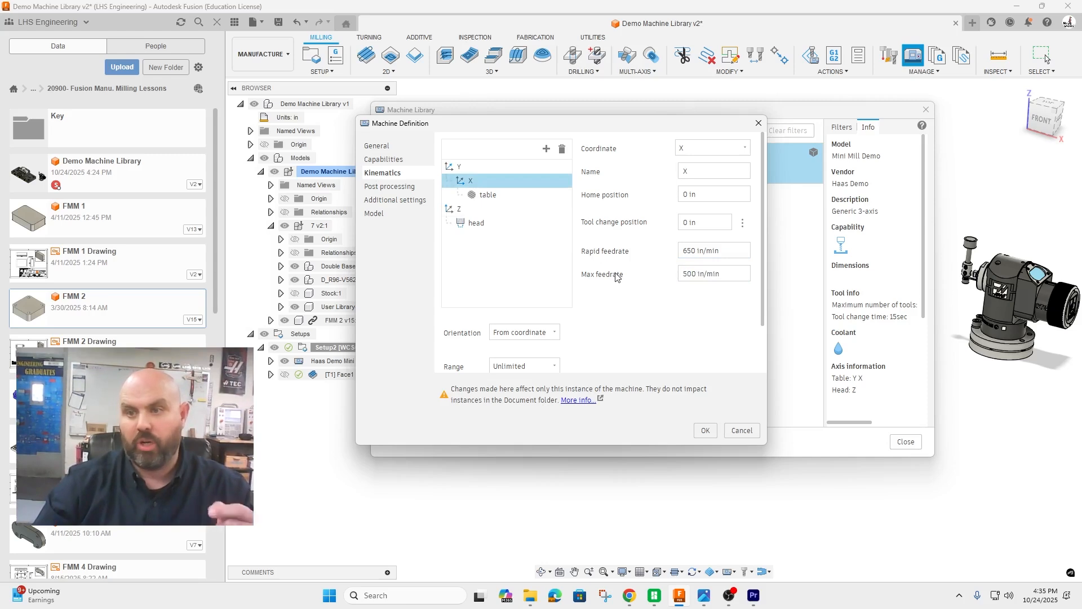
click(471, 211)
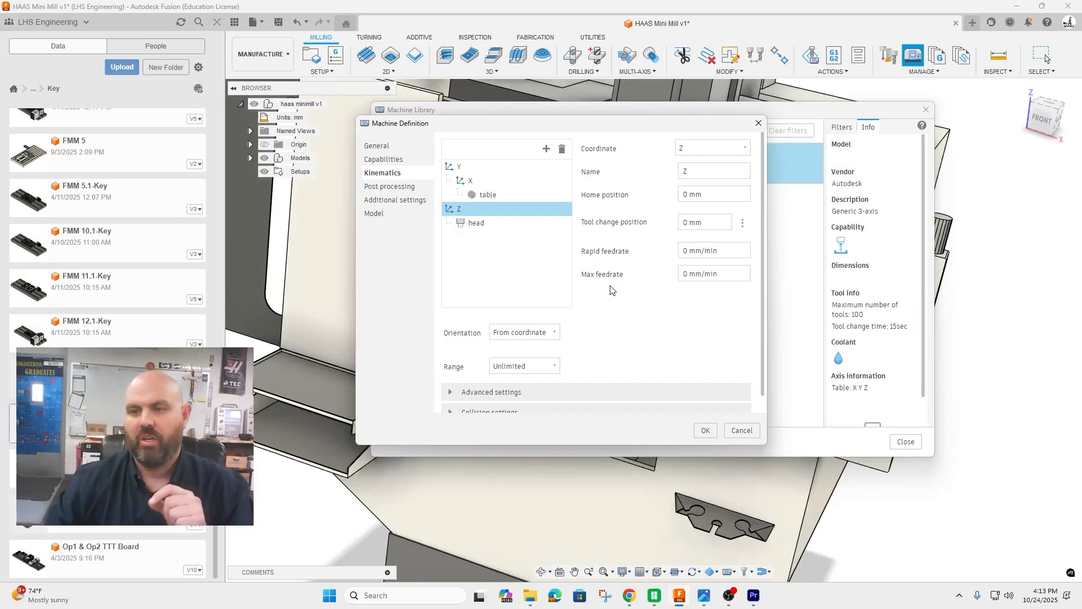
- Find the HAAS - Next Generation Control post in the Fusion library, filtered by vendor Haas Automation, for the machine's post processing
click(408, 191)
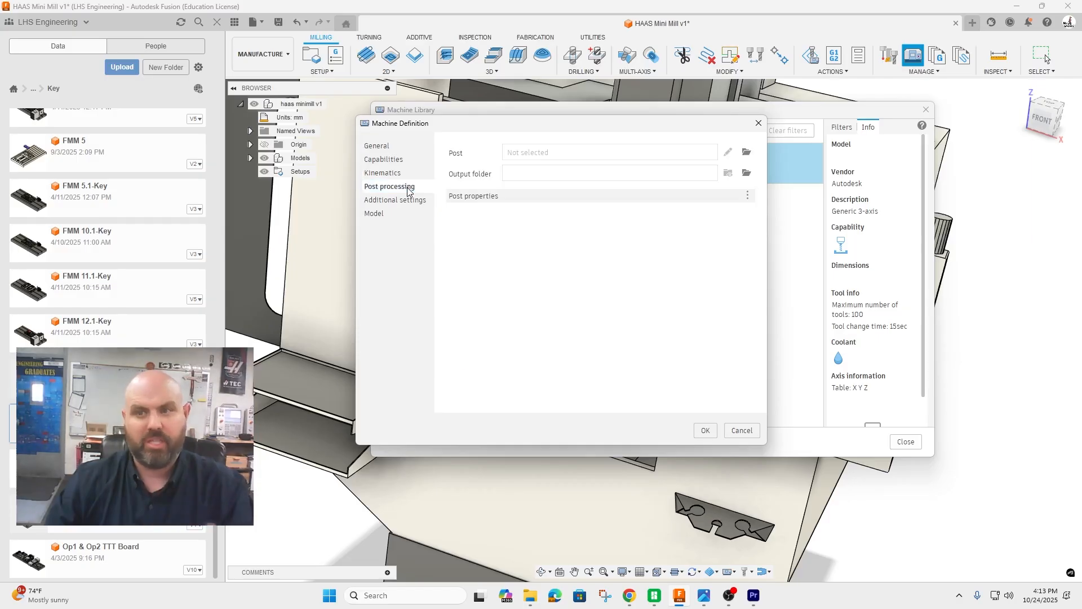
click(746, 152)
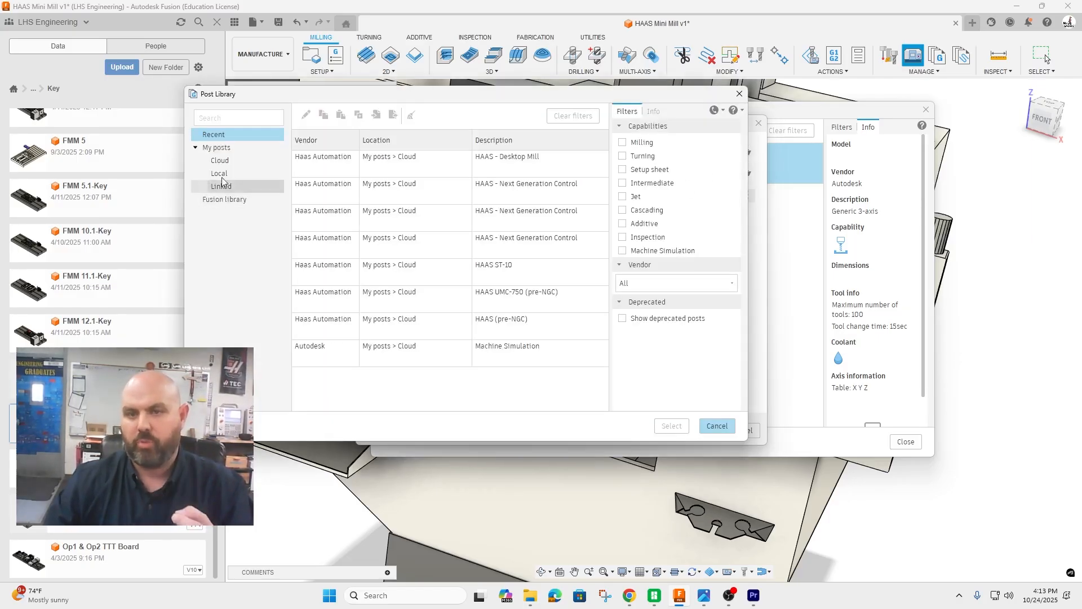
click(228, 201)
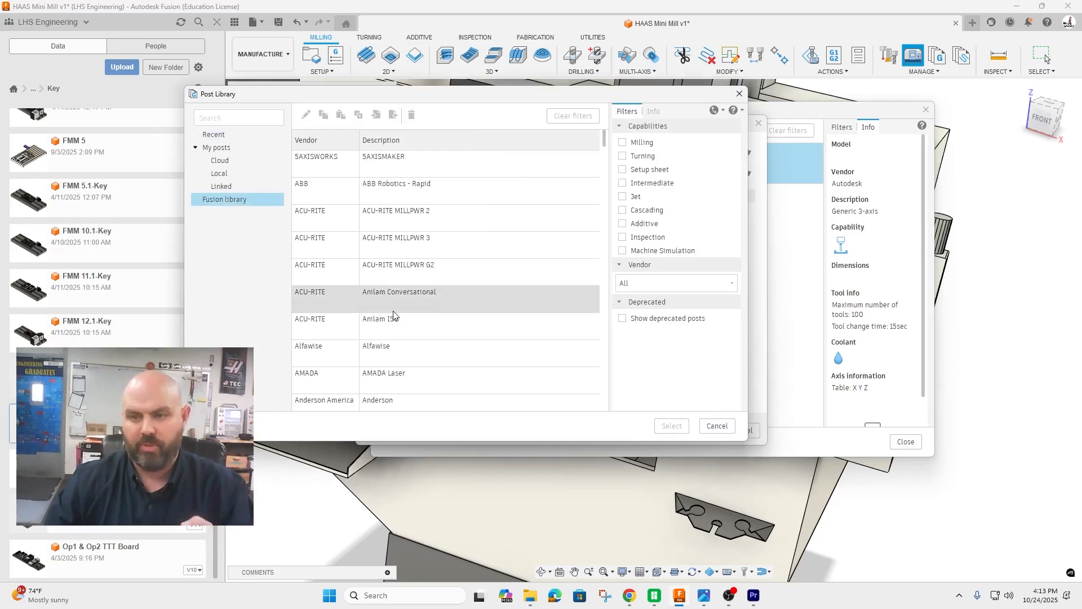
click(636, 289)
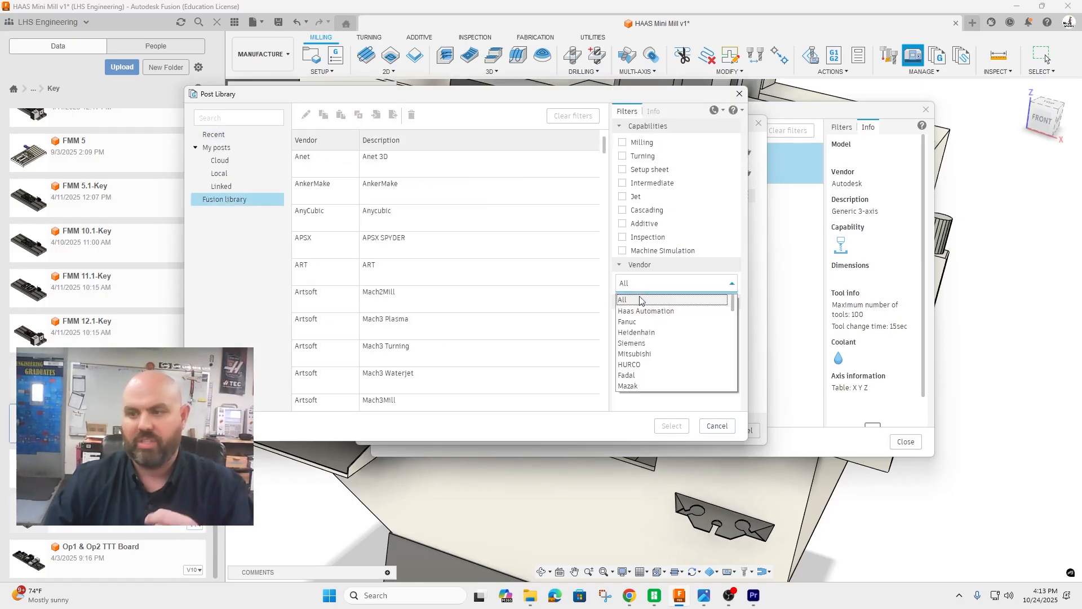
click(642, 312)
scroll(485, 310, down, 10)
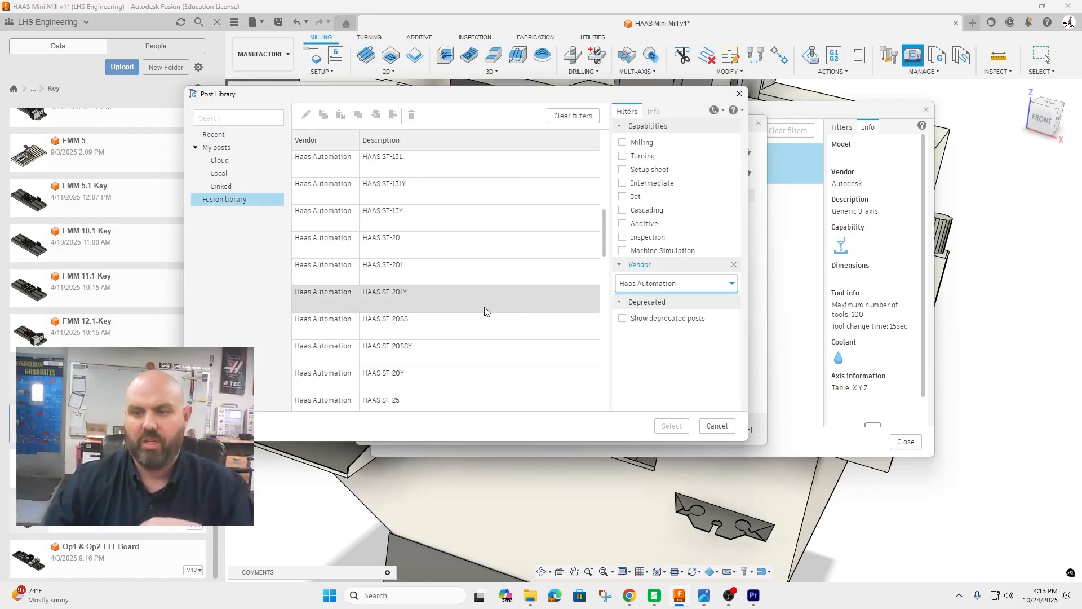
scroll(485, 311, up, 10)
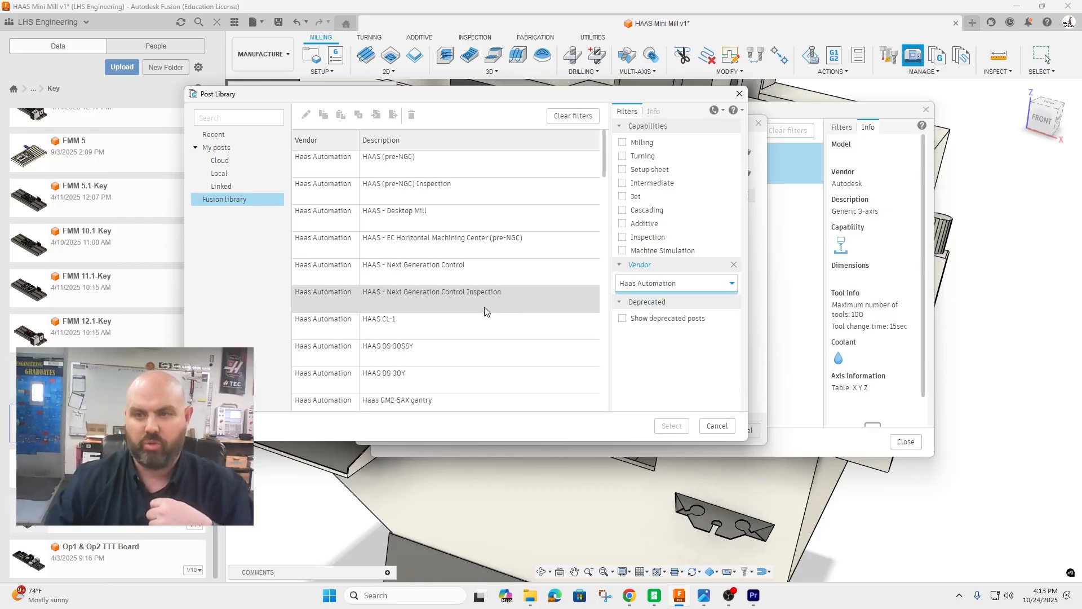
click(421, 274)
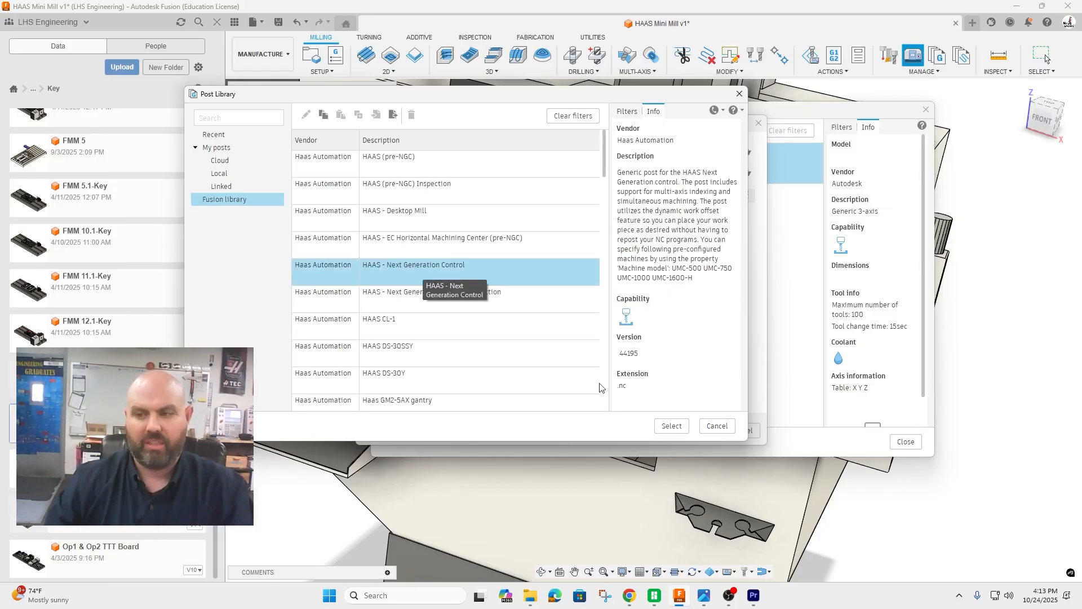
- Use the chosen post processor for the machine and copy it to the Local location of My Posts
click(671, 427)
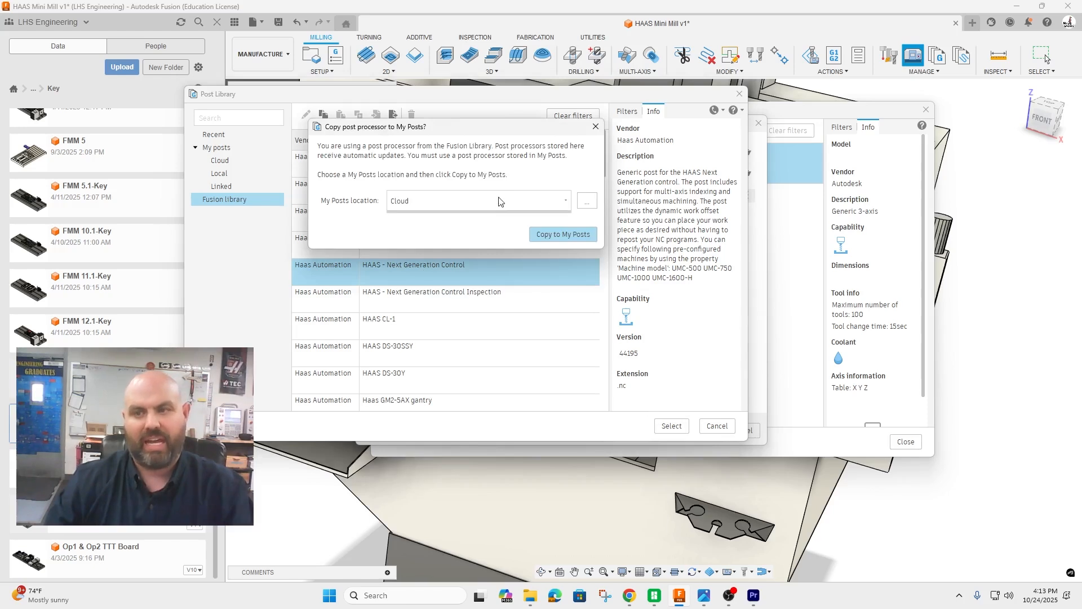
click(558, 202)
click(490, 229)
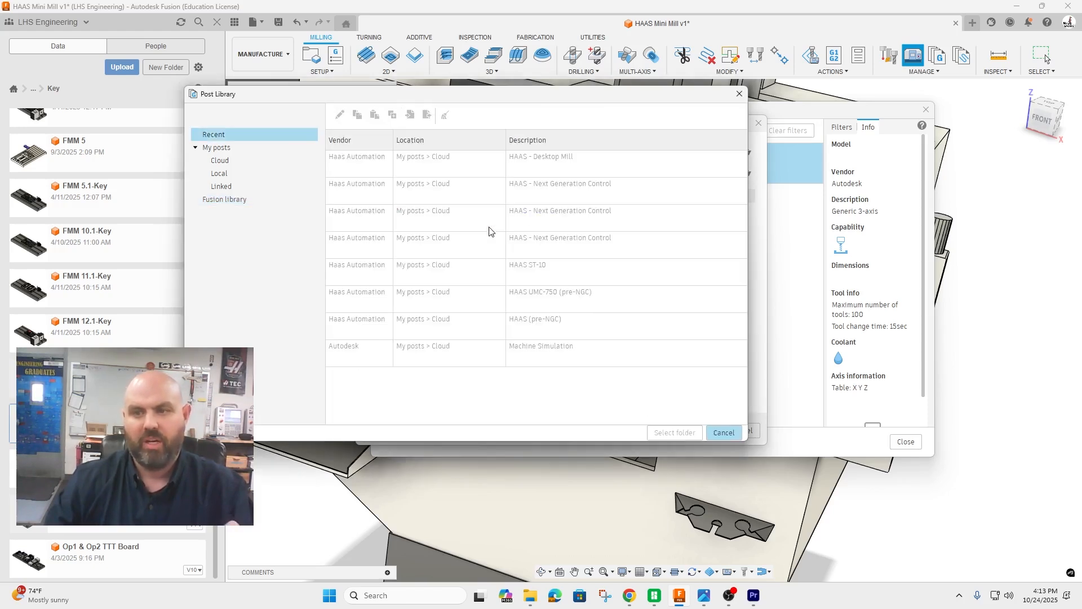
click(218, 176)
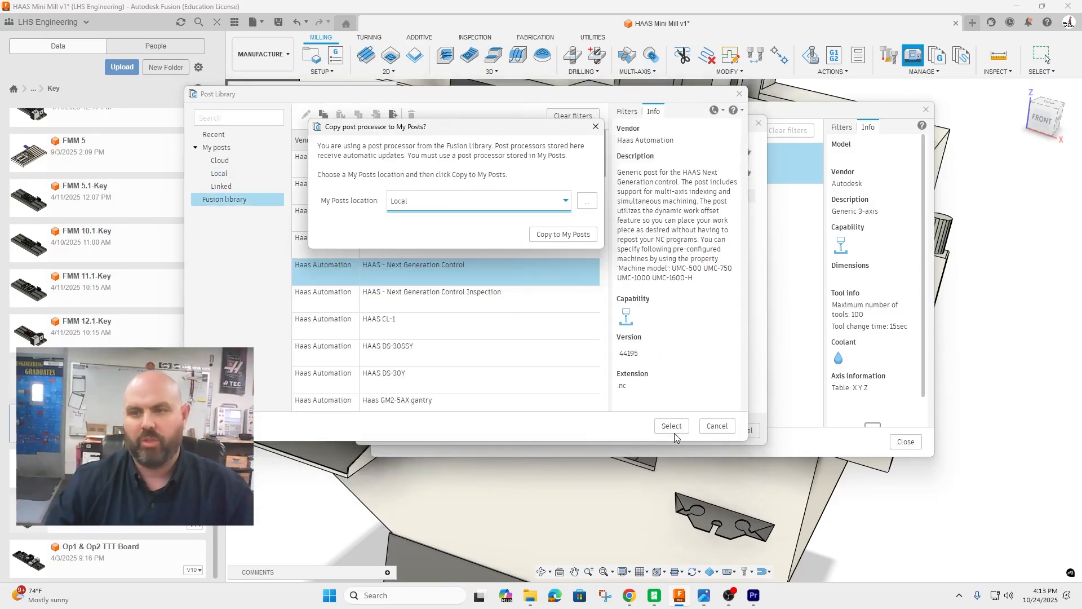
click(561, 234)
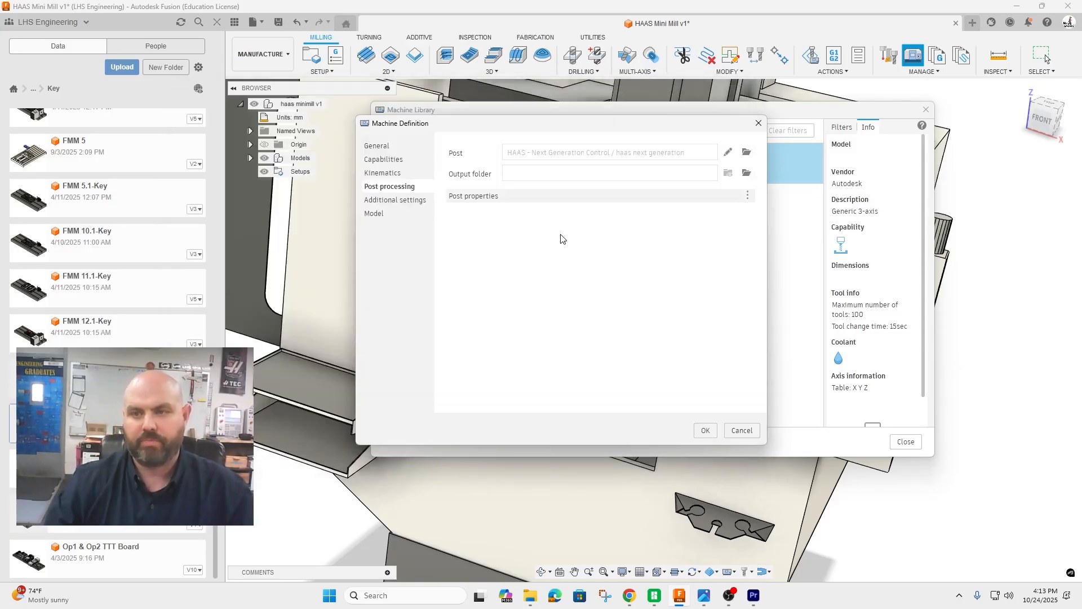
- Assign the HAAS Mini Mill design updated at 4:09:58 PM as the machine model, and save the definition to open Machine Builder
click(399, 208)
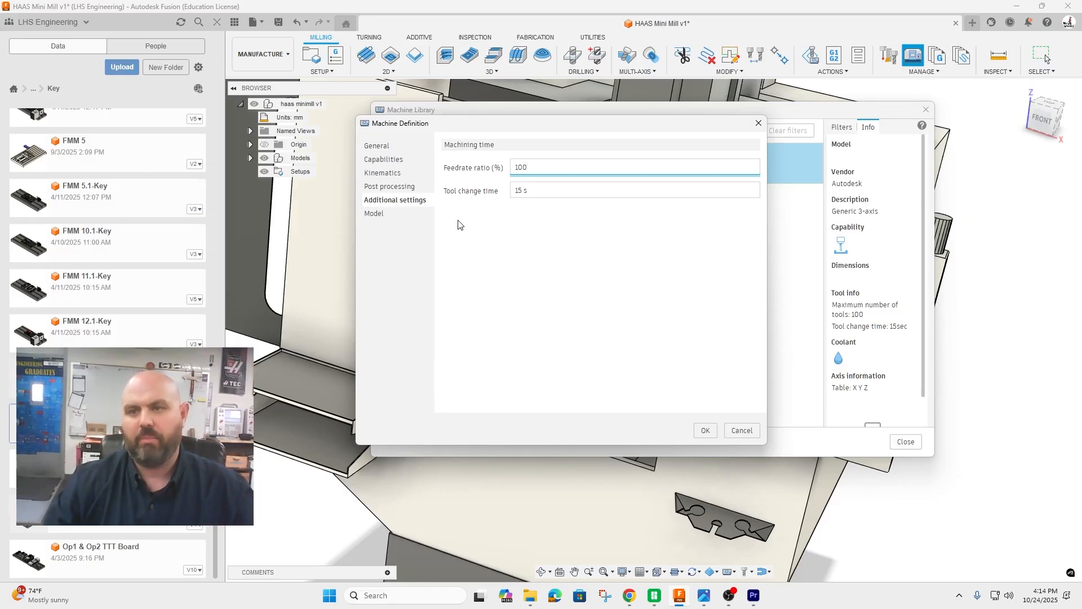
click(403, 218)
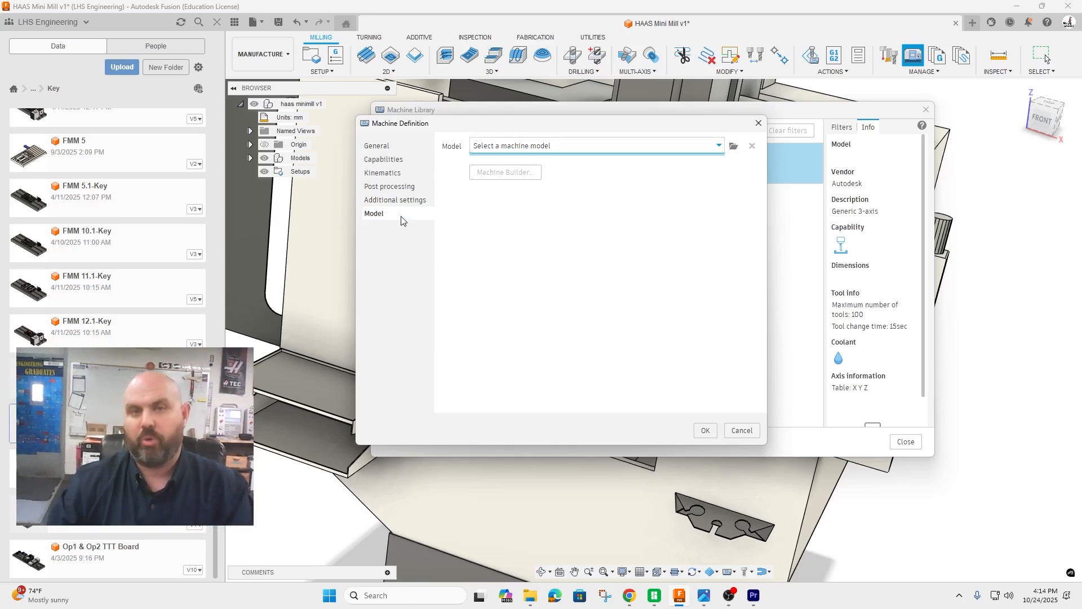
click(733, 147)
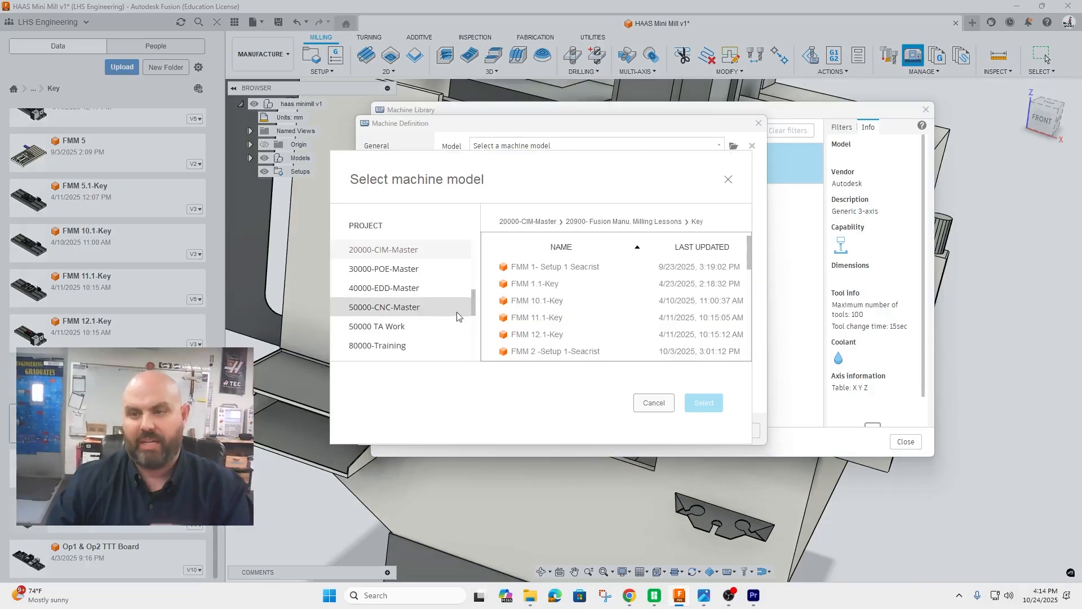
scroll(563, 299, down, 5)
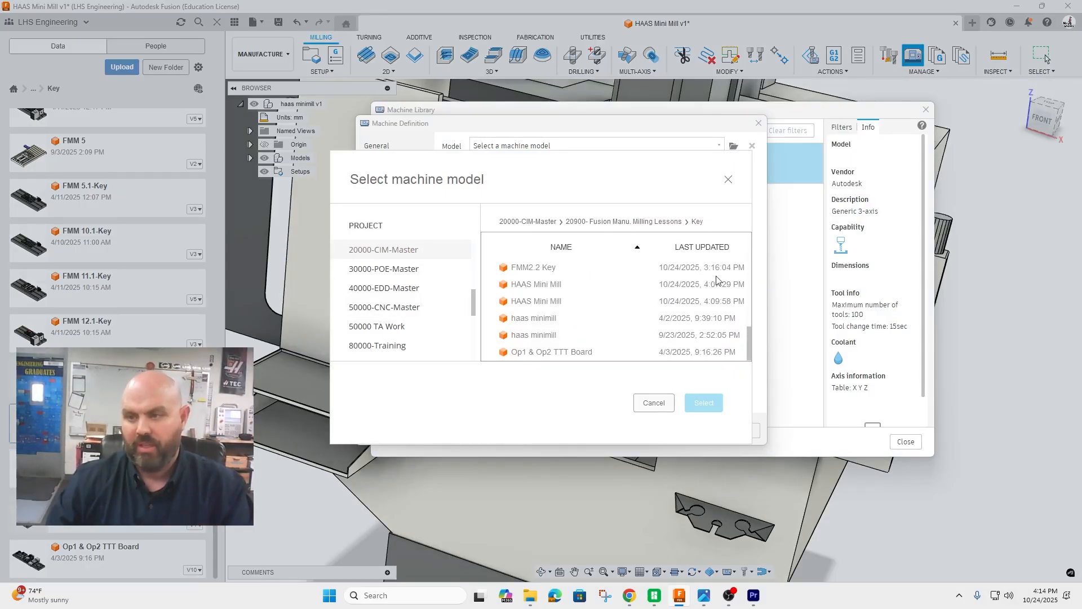
click(525, 304)
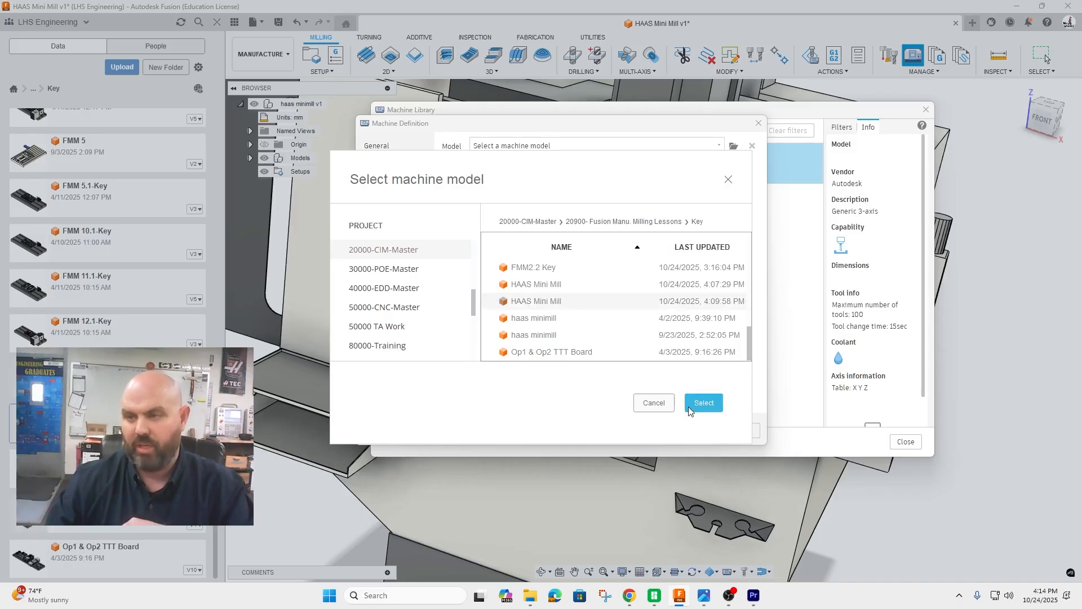
click(707, 404)
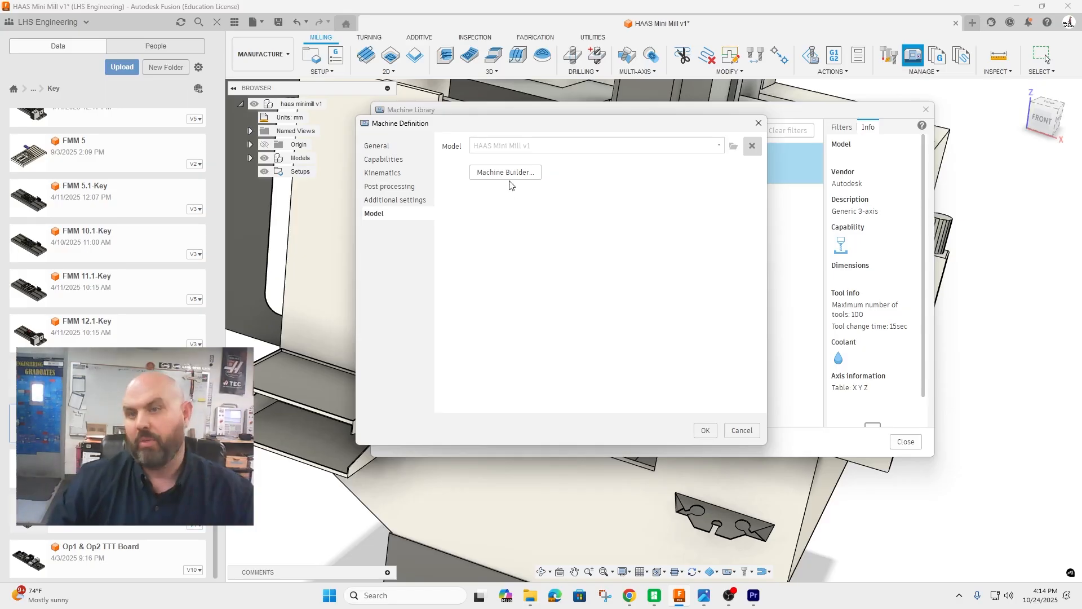
click(506, 173)
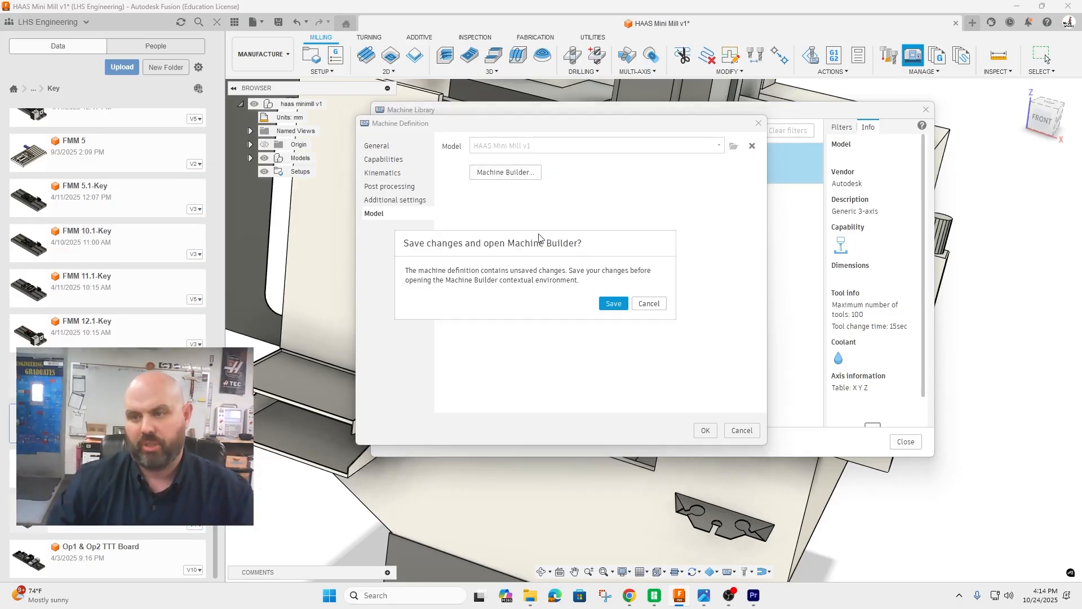
click(614, 303)
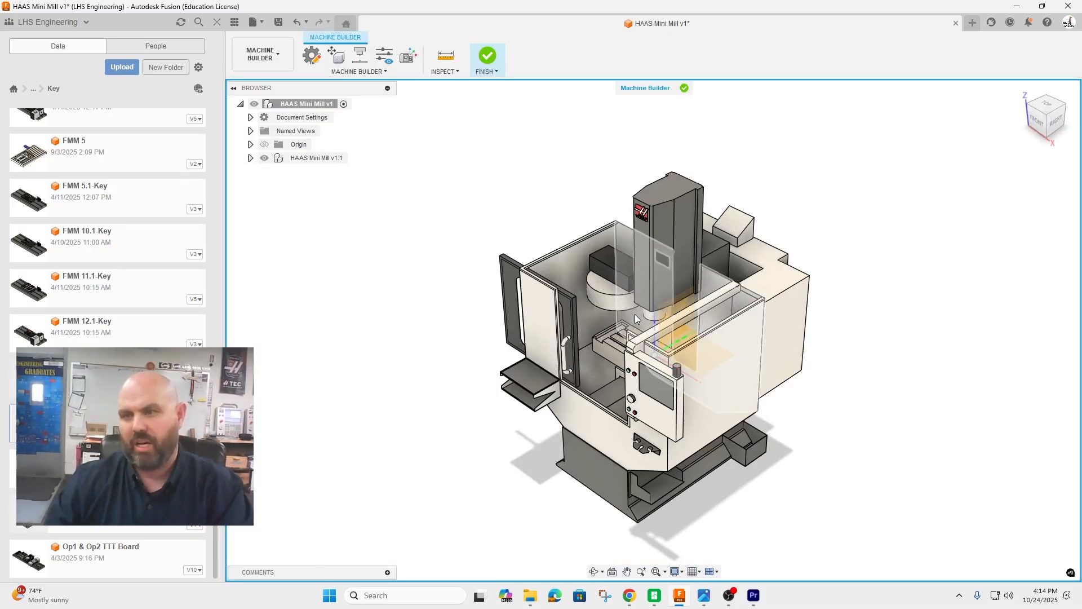
- Preview the machine movements by jogging Y to about -69 mm, X to about -89 mm and Z to about -149 mm, and return all axes home
scroll(635, 318, up, 3)
scroll(636, 318, up, 1)
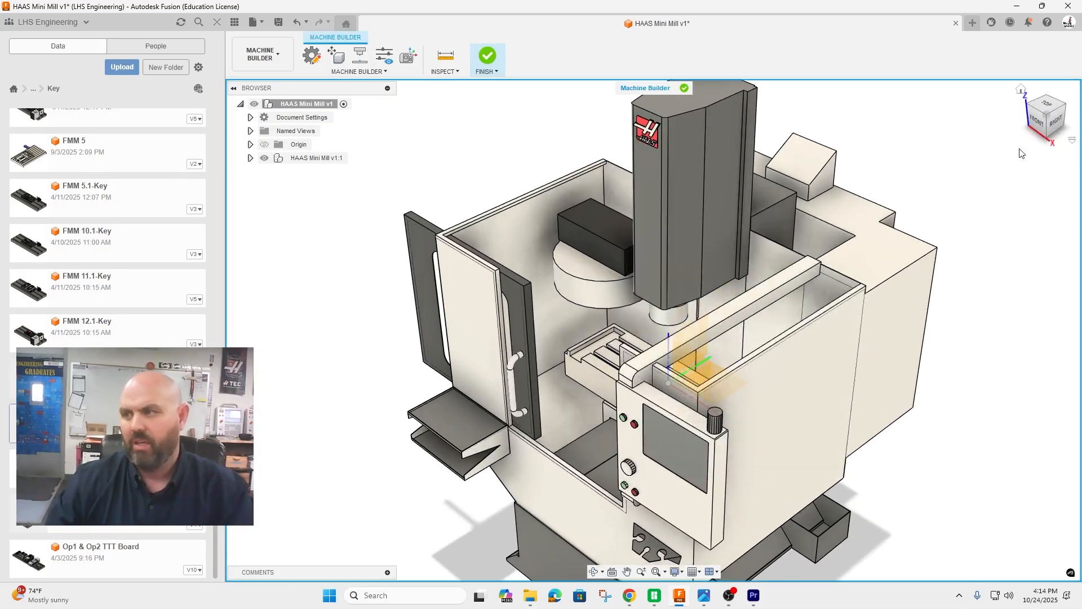
mouse_move(1037, 124)
mouse_down()
mouse_move(1079, 117)
mouse_move(1080, 127)
mouse_up()
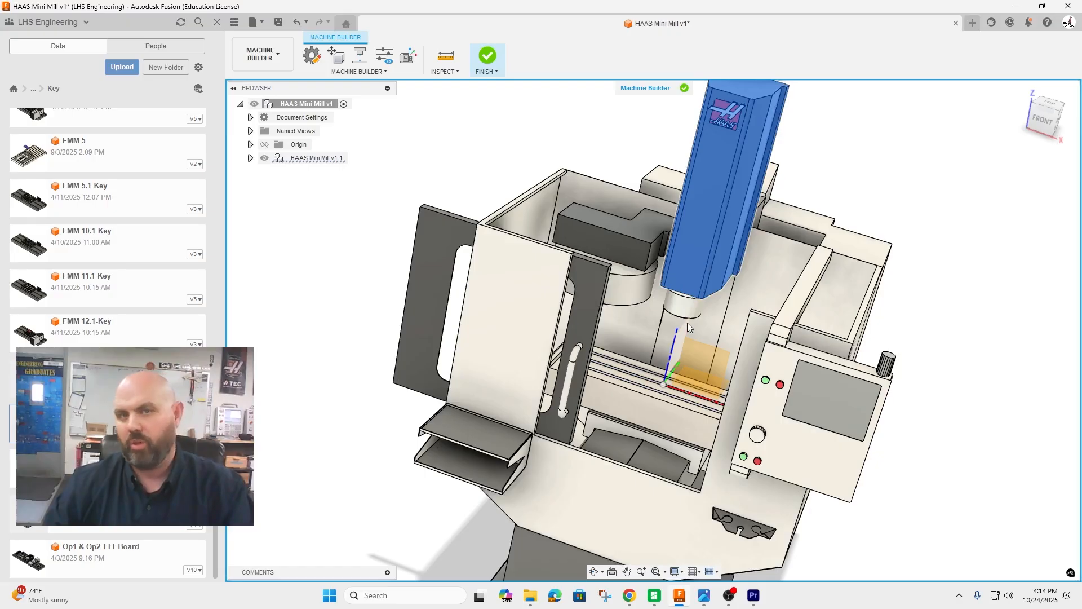
click(387, 58)
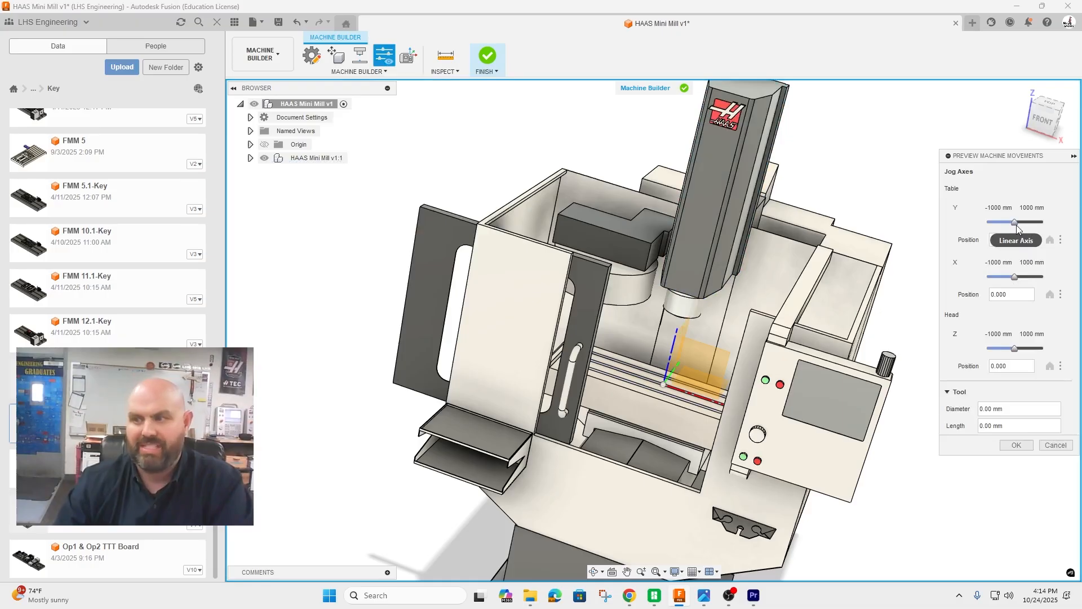
mouse_move(1017, 225)
mouse_down()
mouse_move(997, 223)
mouse_move(1014, 225)
mouse_up()
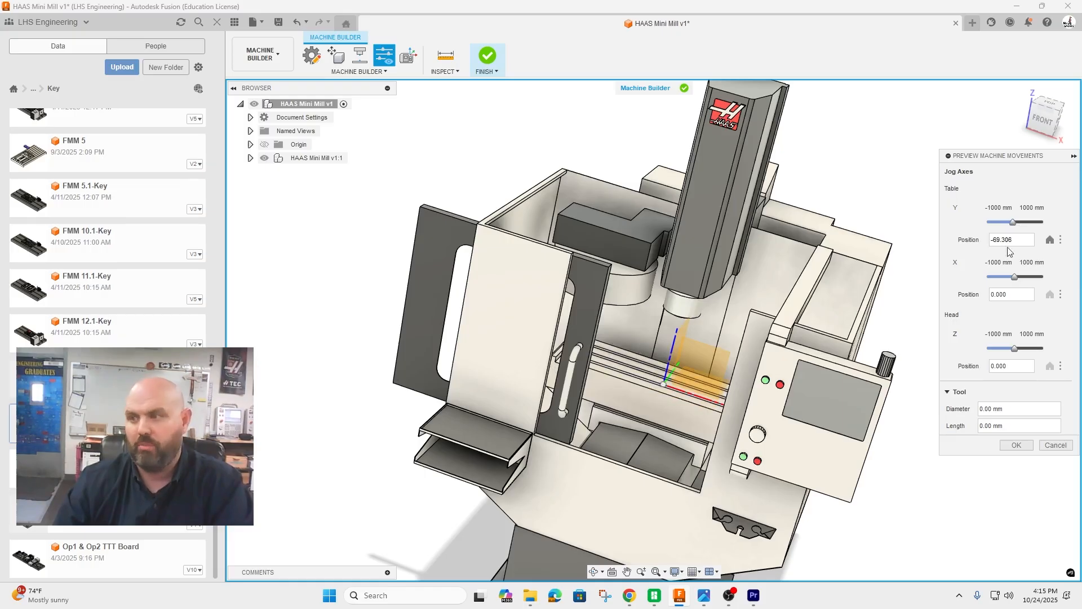
drag(1017, 282, 1016, 281)
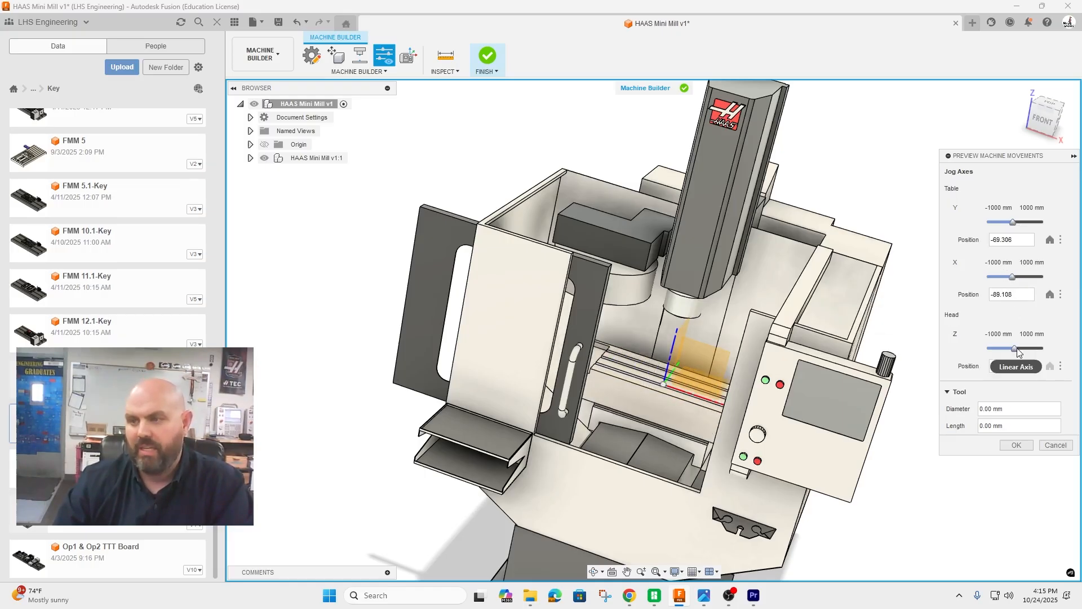
drag(1018, 348, 1011, 349)
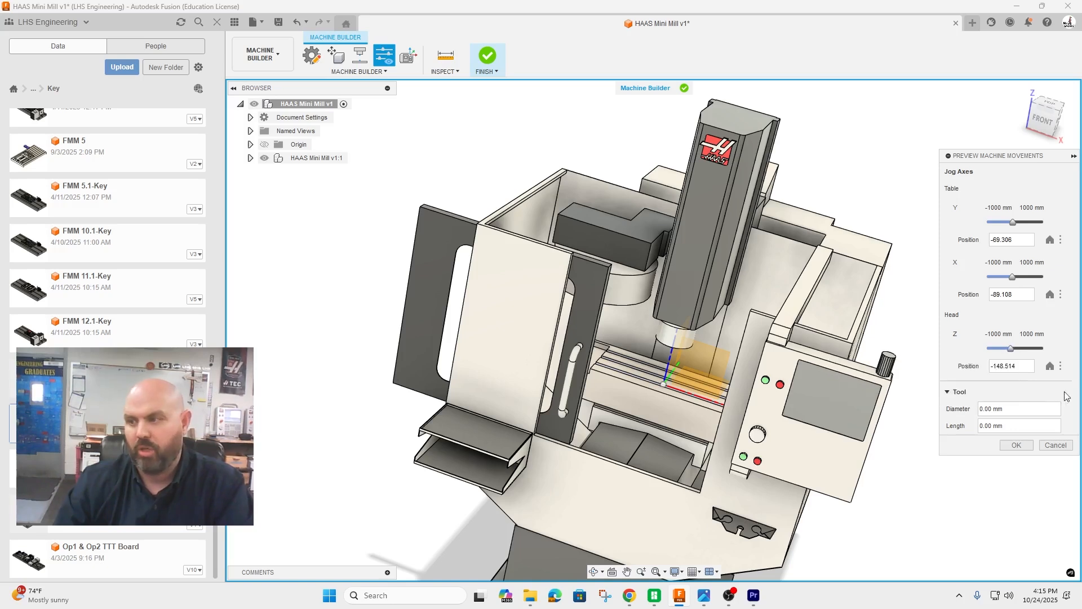
click(1049, 365)
click(1049, 295)
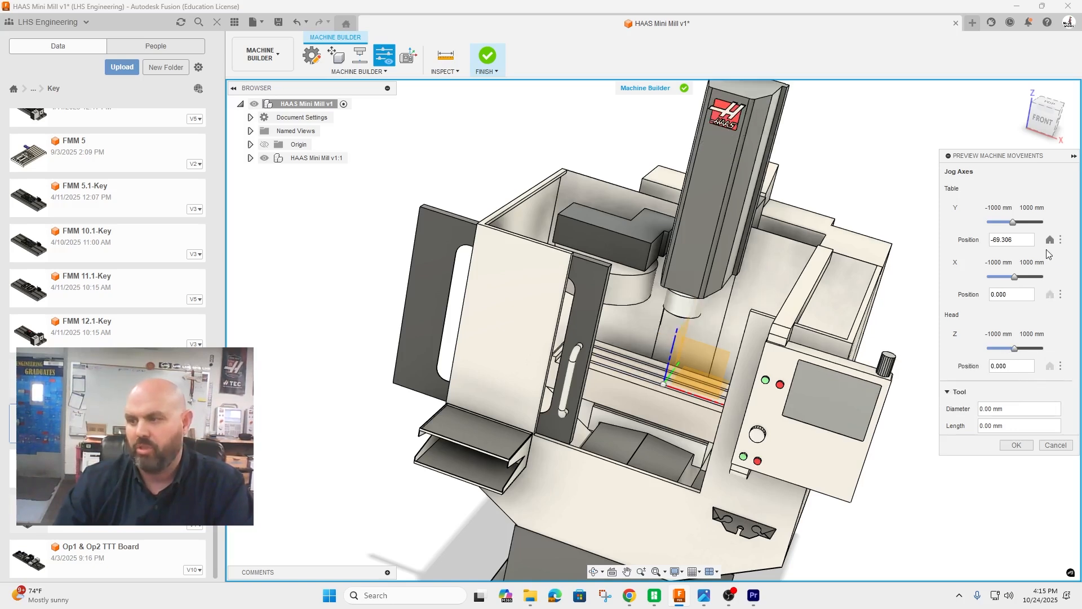
click(1049, 240)
click(1016, 445)
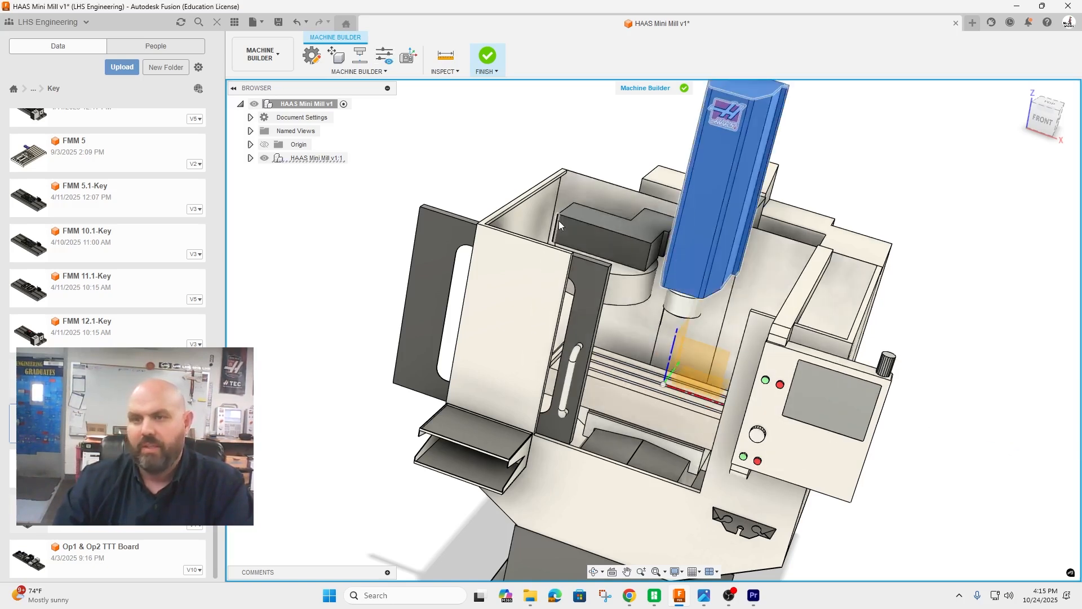
- Check the part and tool attach points and the axis model assignments in the machine model setup
click(361, 57)
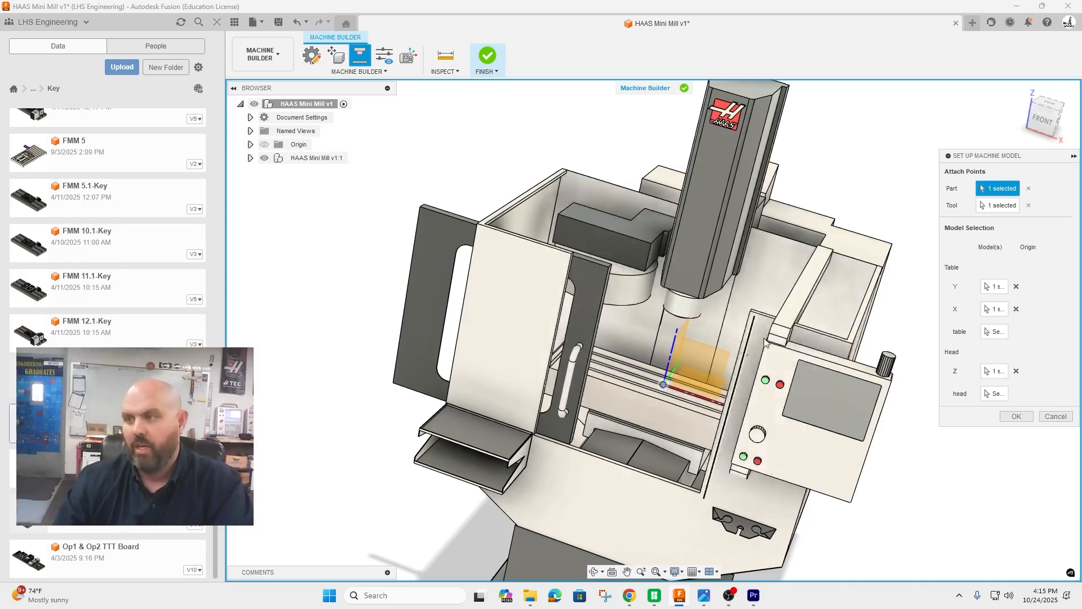
click(995, 206)
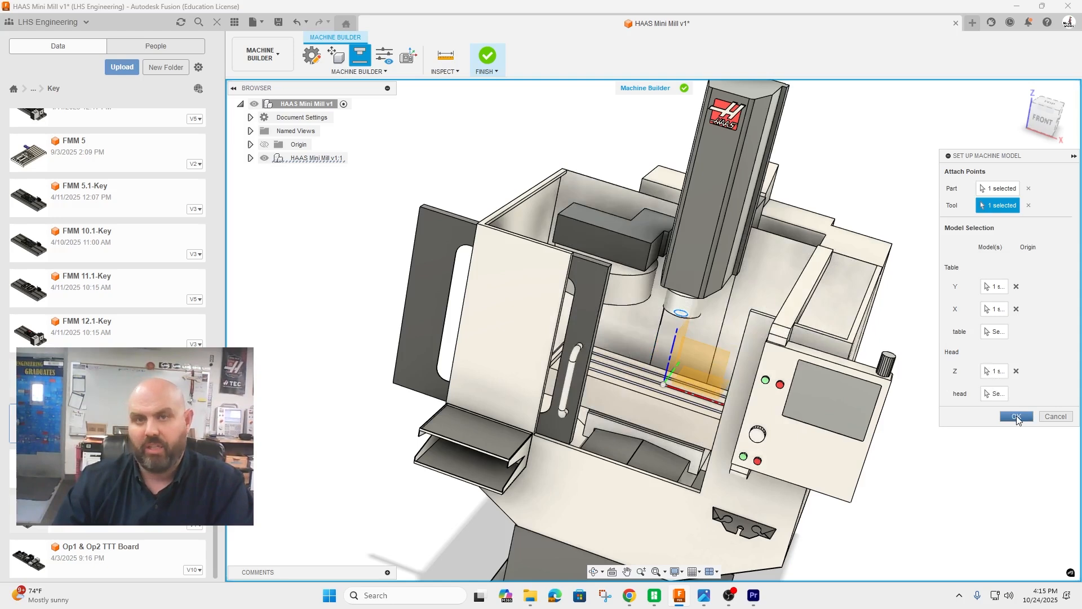
click(1016, 416)
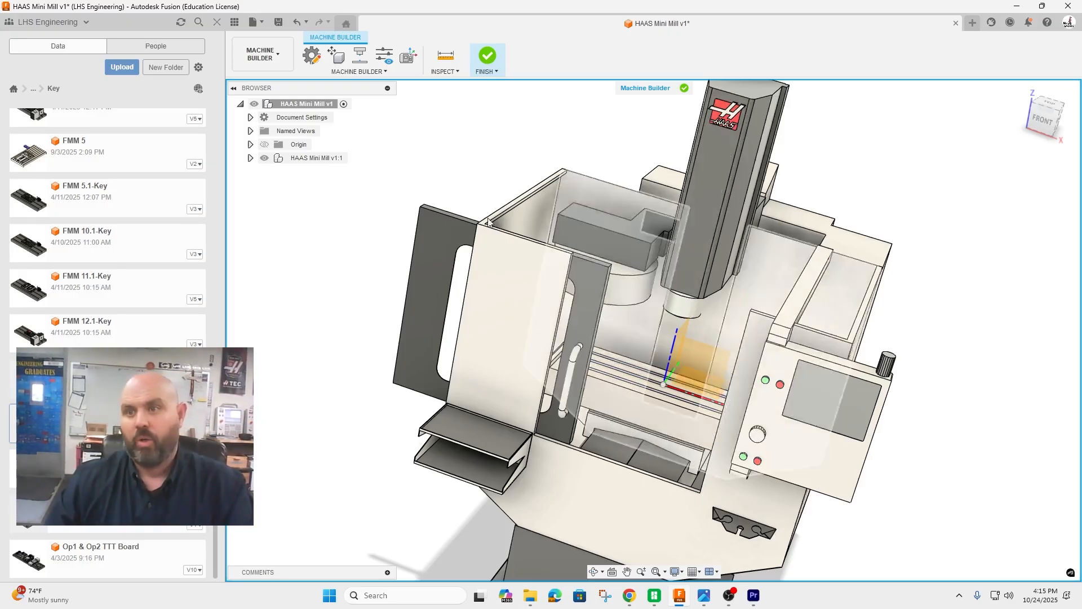
- Finish the Machine Builder session, and close the Machine Library and the HAAS Mini Mill document
click(488, 61)
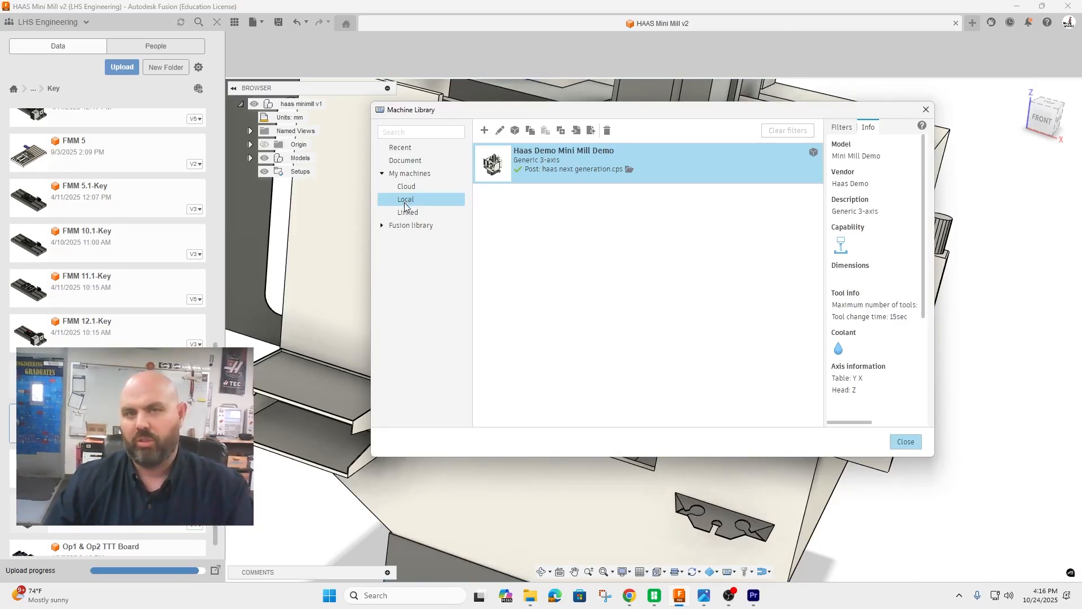
click(906, 442)
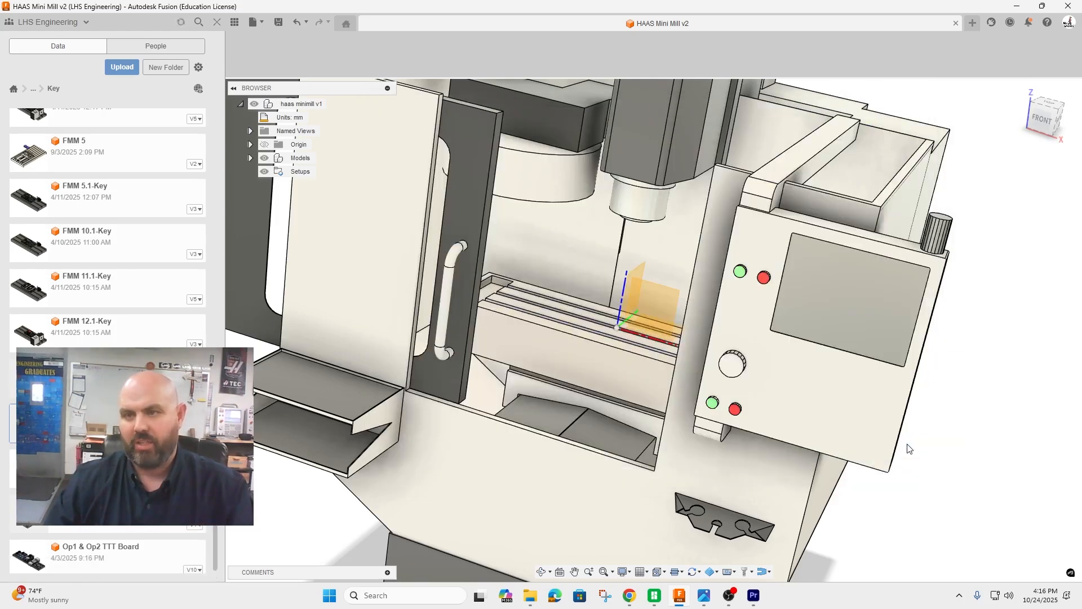
click(955, 24)
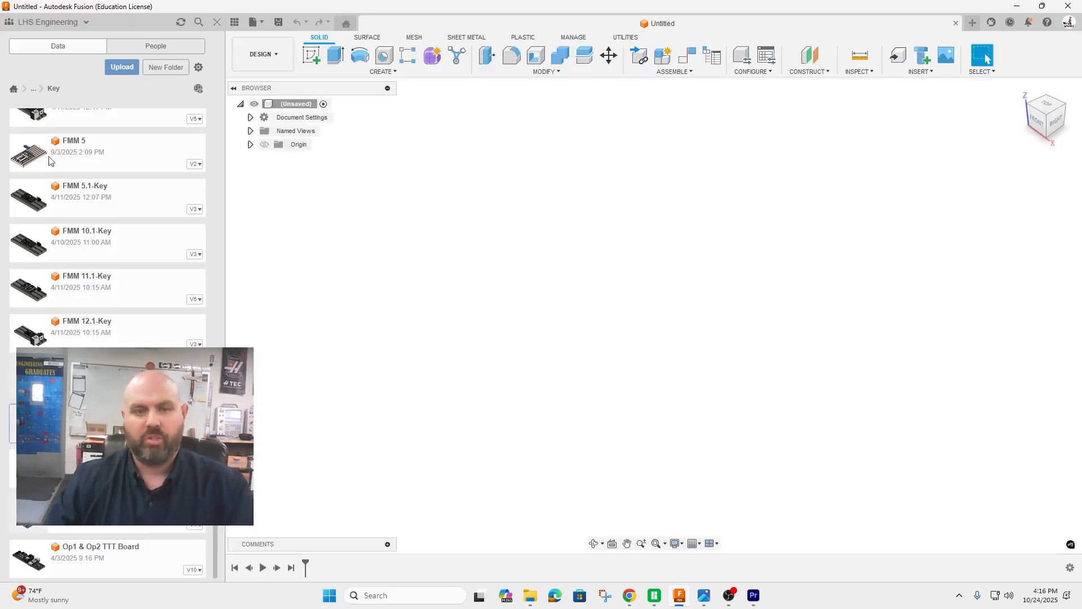
- Insert workholding assembly 7 from the Workholding-Milling folder of the 1-LHS Machine & Workholding Library project, keeping its default position
scroll(83, 241, up, 5)
scroll(82, 241, up, 5)
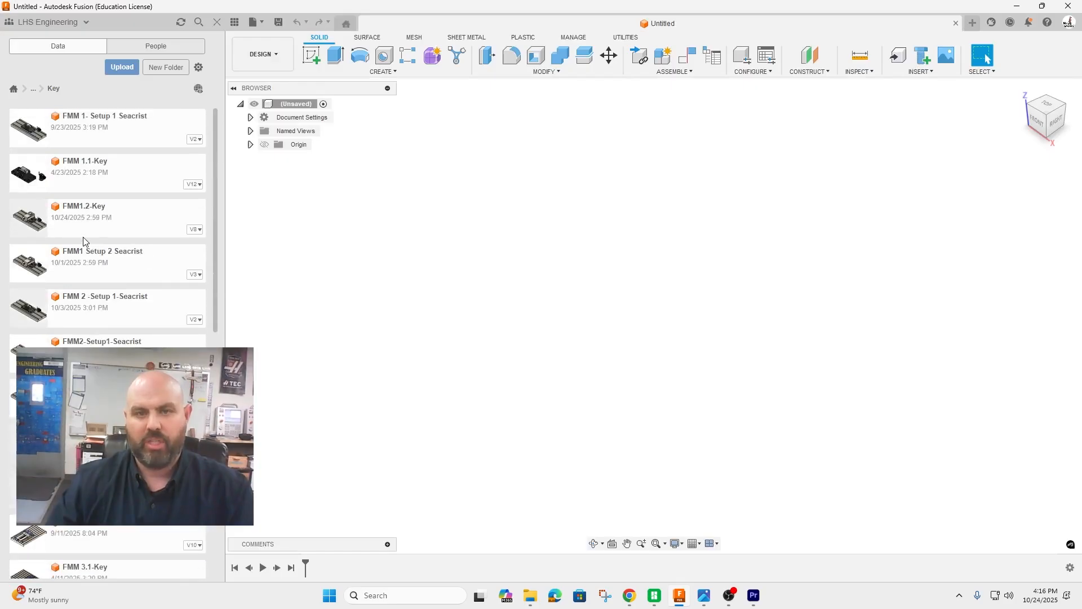
scroll(42, 107, up, 2)
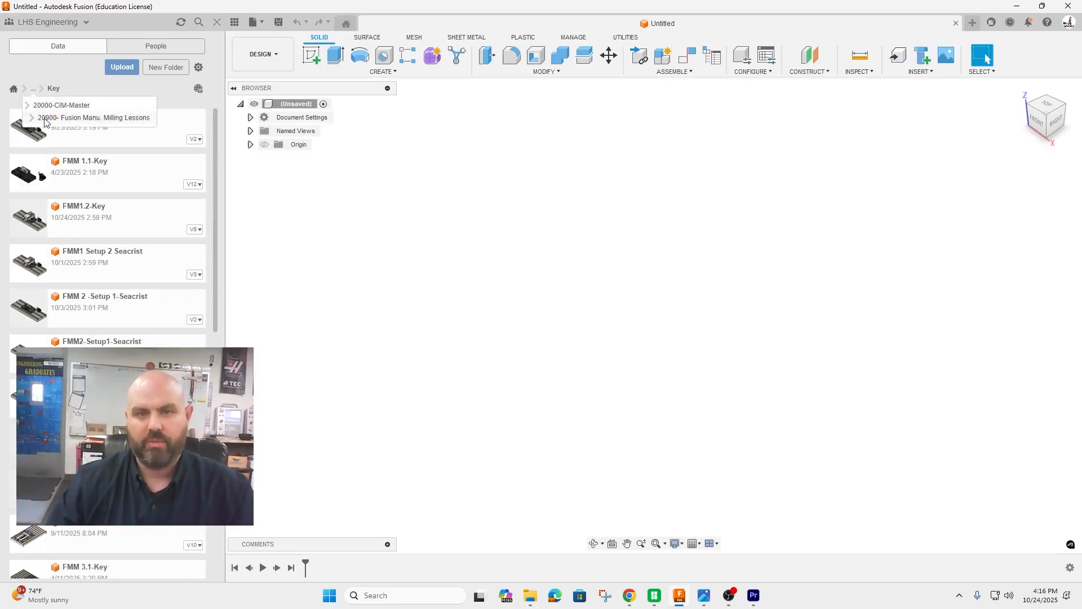
click(42, 115)
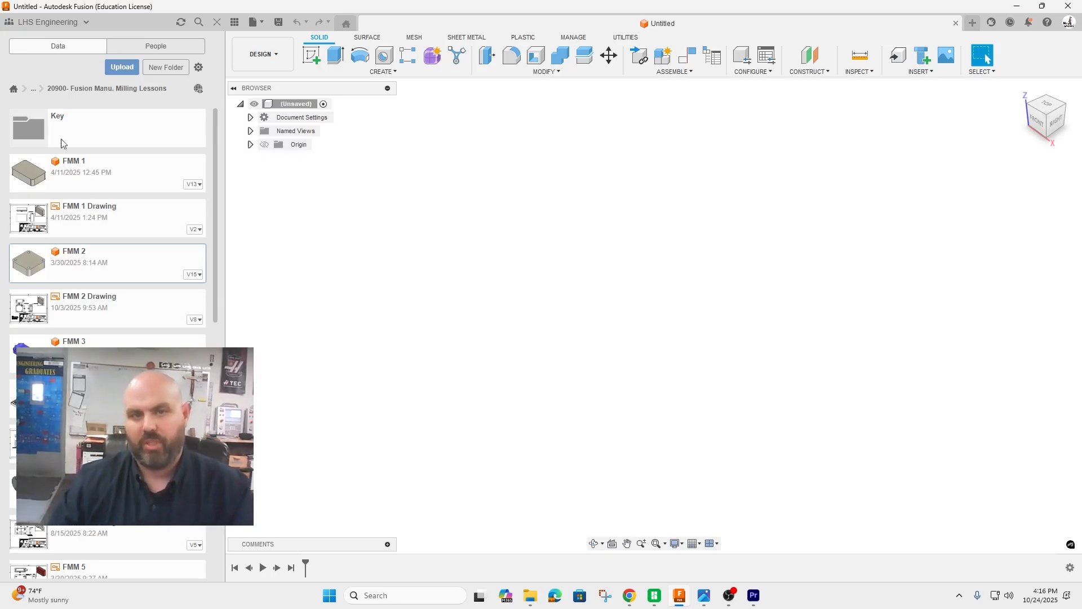
click(13, 89)
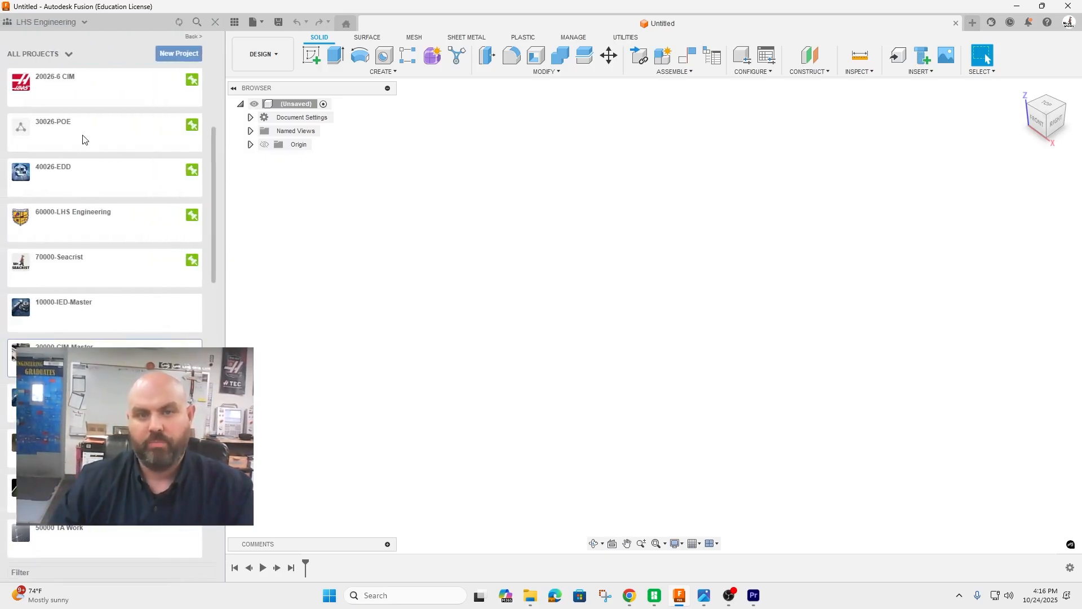
scroll(82, 139, up, 5)
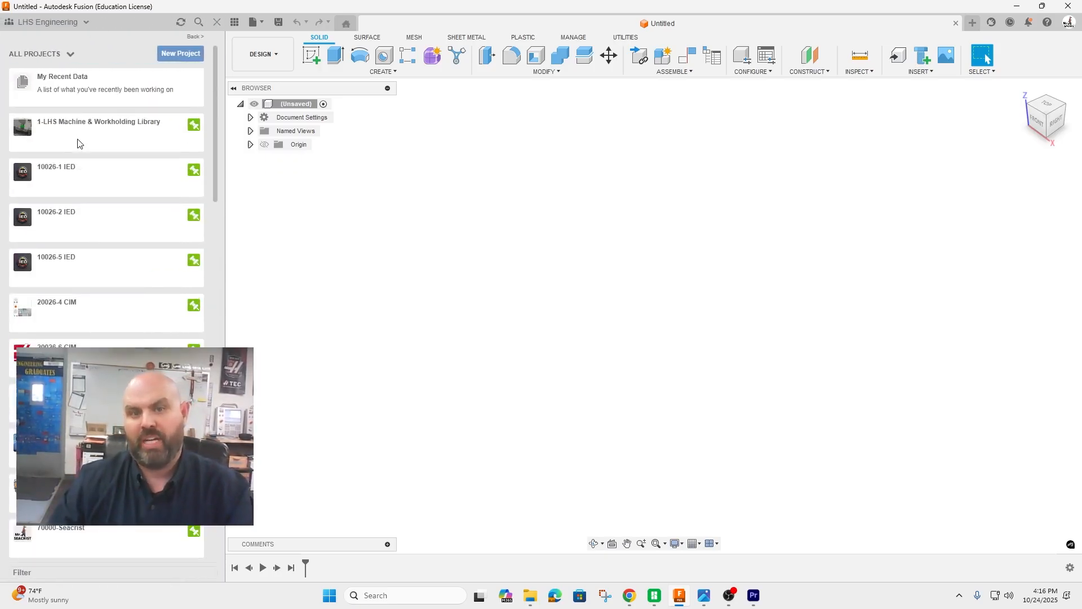
click(92, 140)
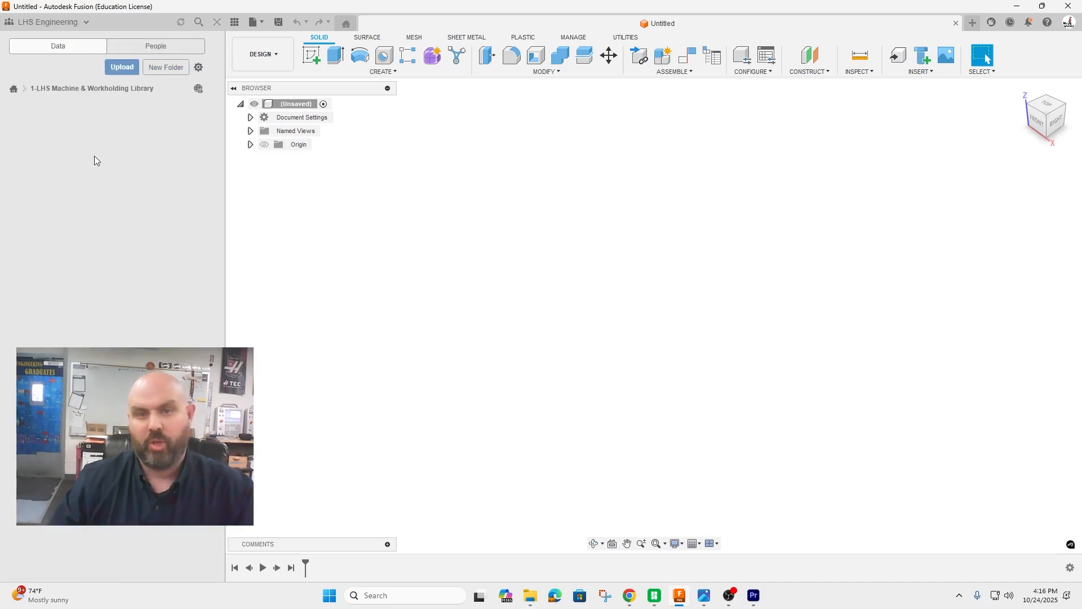
click(106, 211)
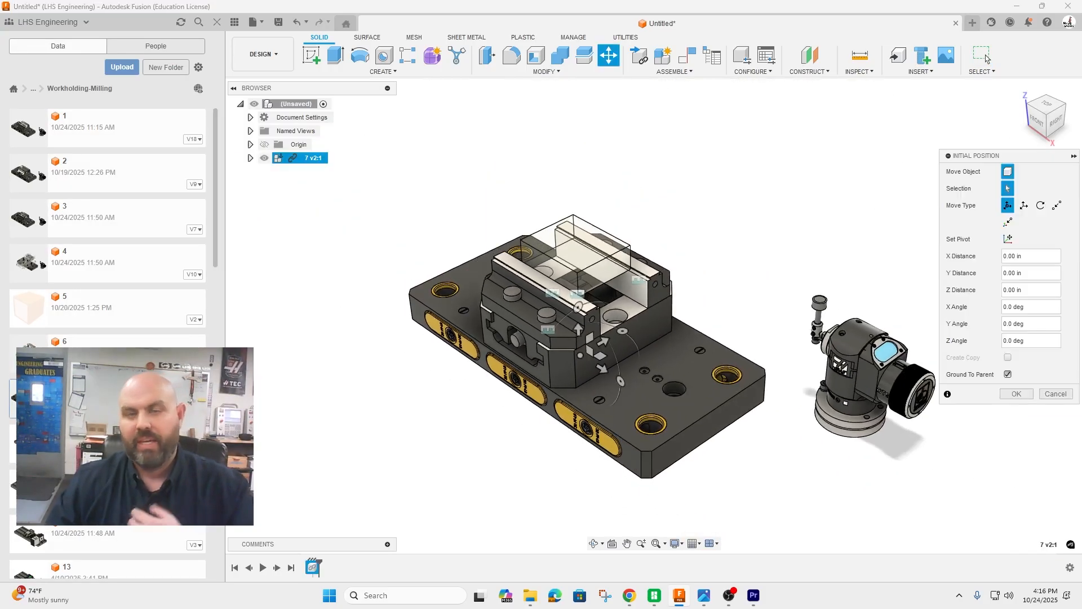
click(1015, 394)
- Break the link between the inserted workholding component 7 and its source design
click(304, 158)
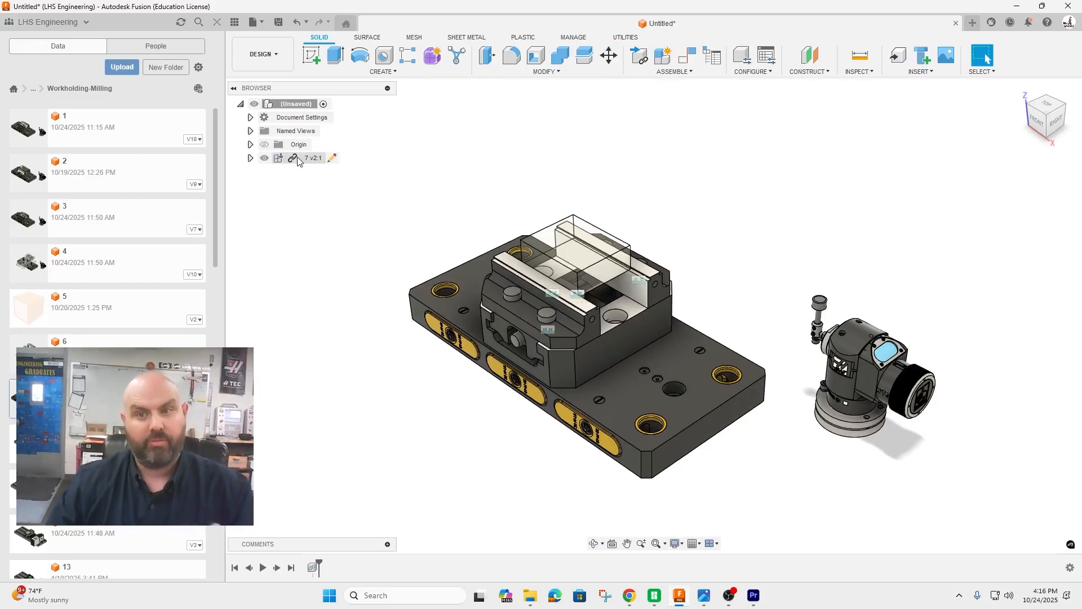
right_click(300, 159)
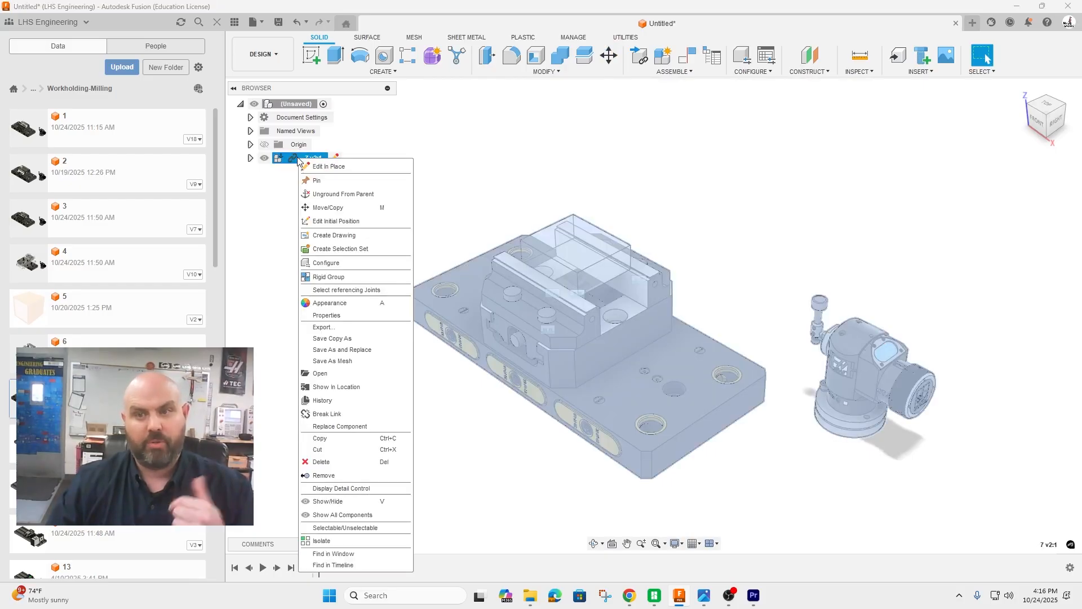
click(347, 413)
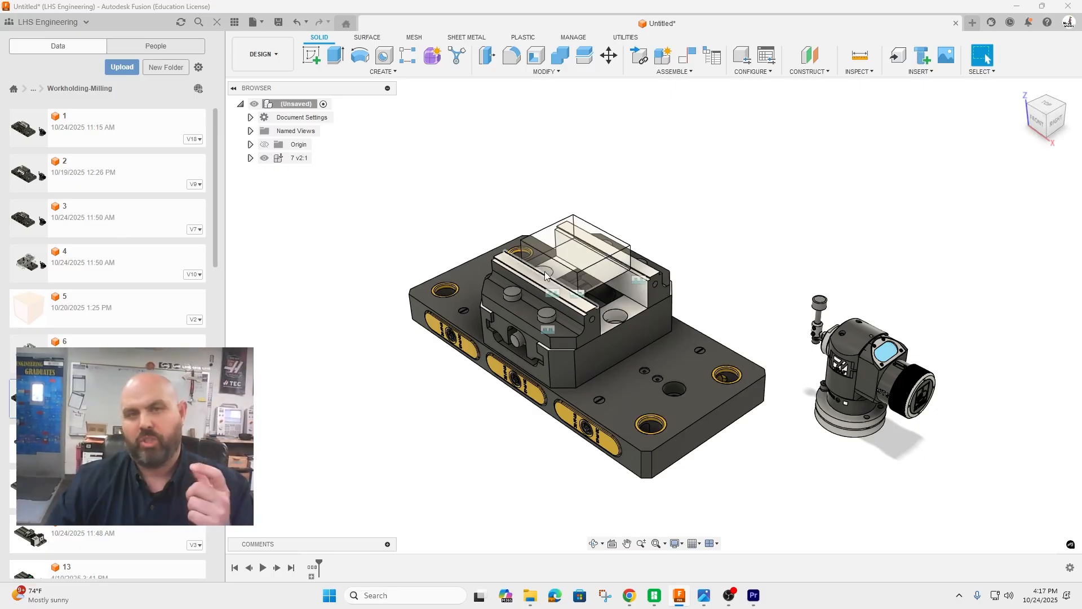
- Set the Stock_Depth and Stock_Width user parameters to 2 in each
click(551, 72)
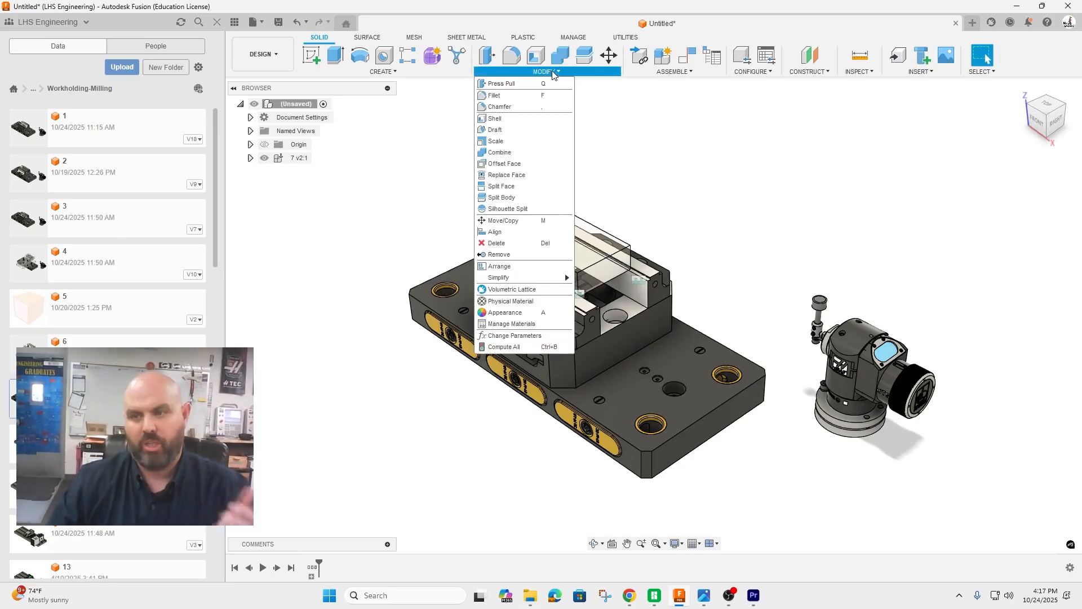
click(542, 337)
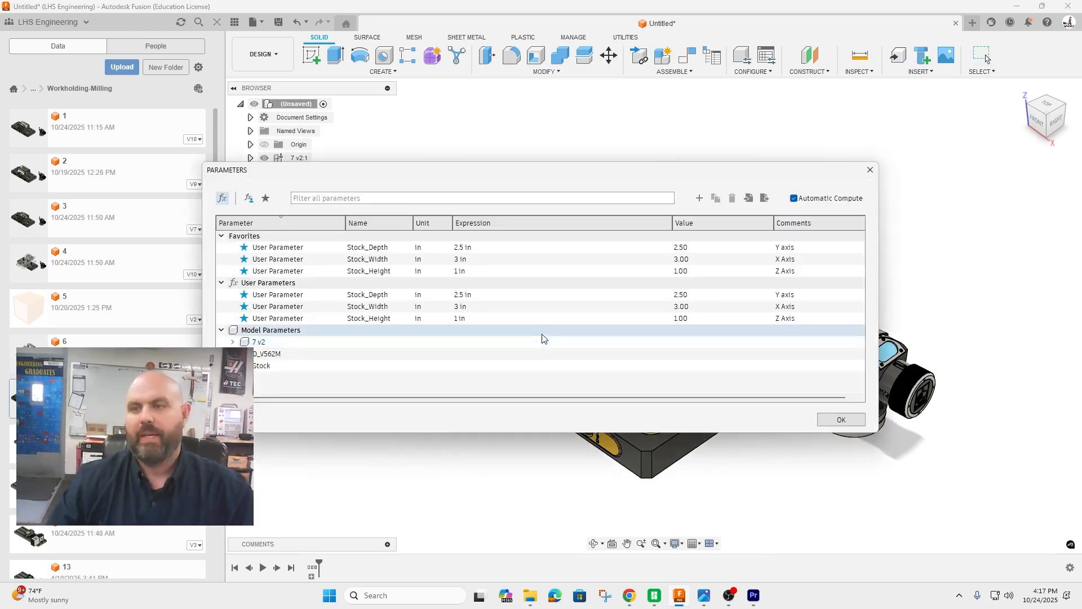
click(222, 283)
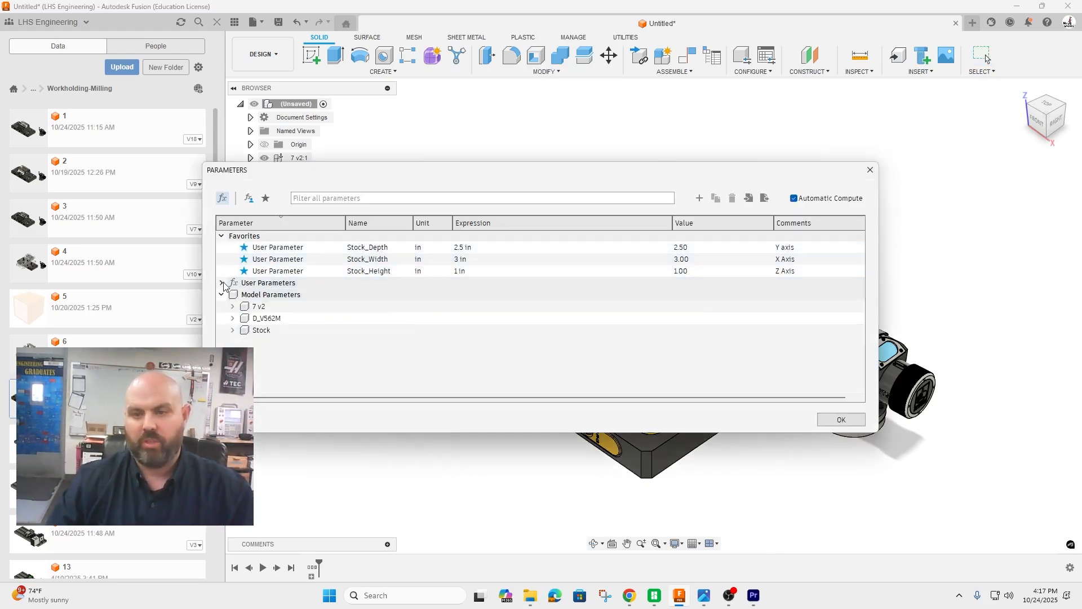
click(467, 247)
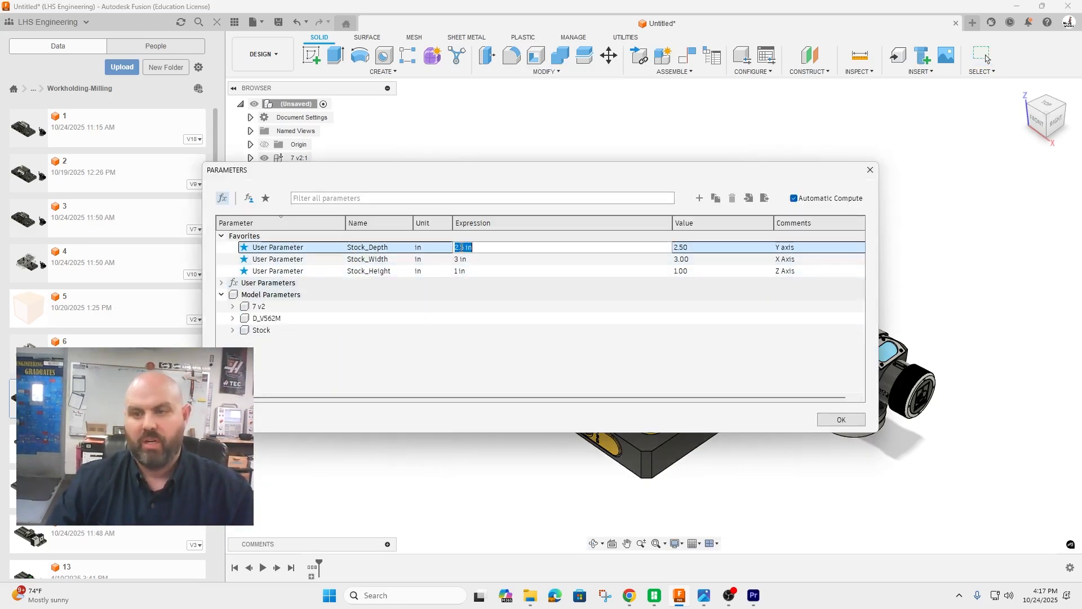
text(2)
click(501, 260)
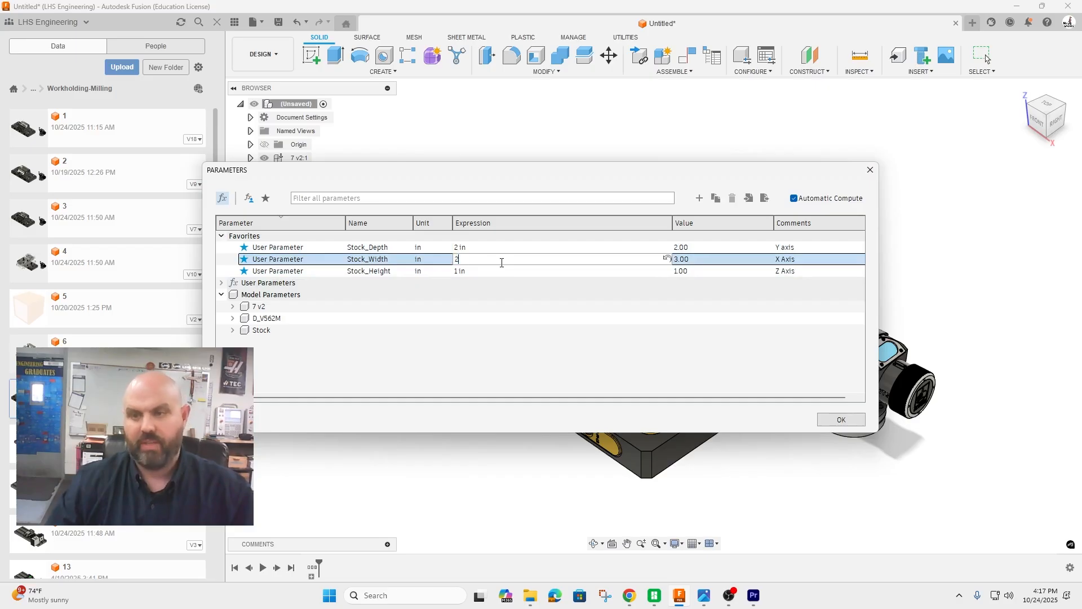
text(2)
key(Return)
click(839, 419)
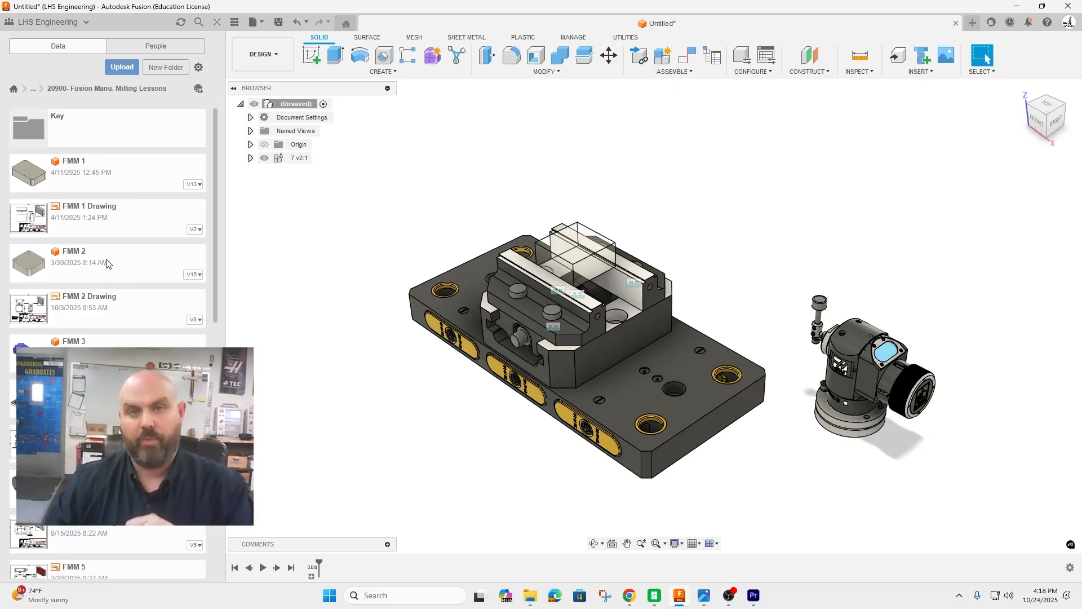
- Insert the FMM 2 part from the 20900- Fusion Manu. Milling Lessons folder and place it in open space away from the vise
click(104, 264)
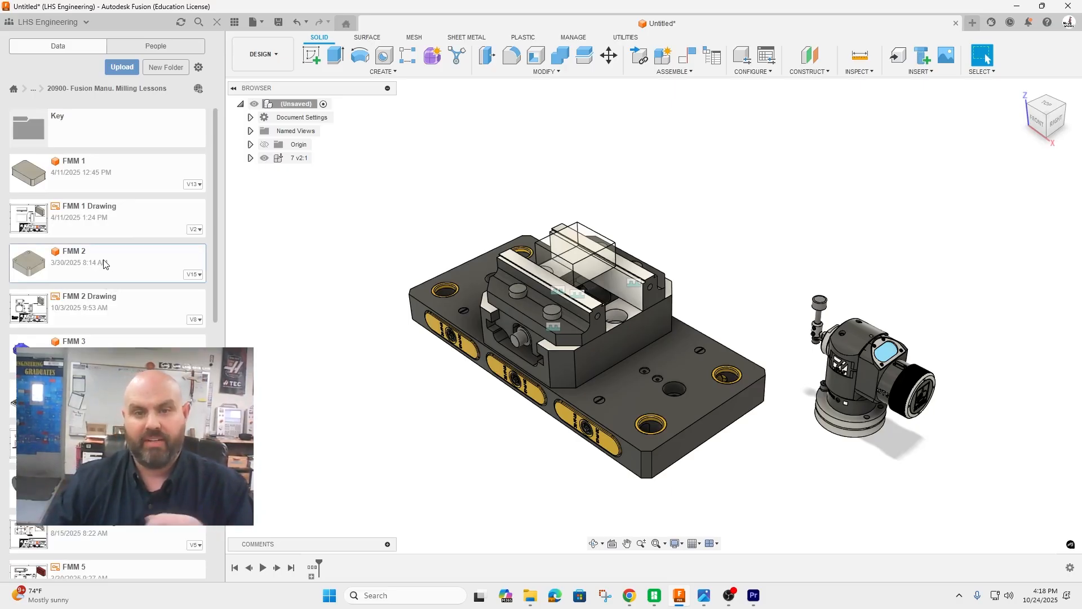
right_click(103, 264)
click(139, 279)
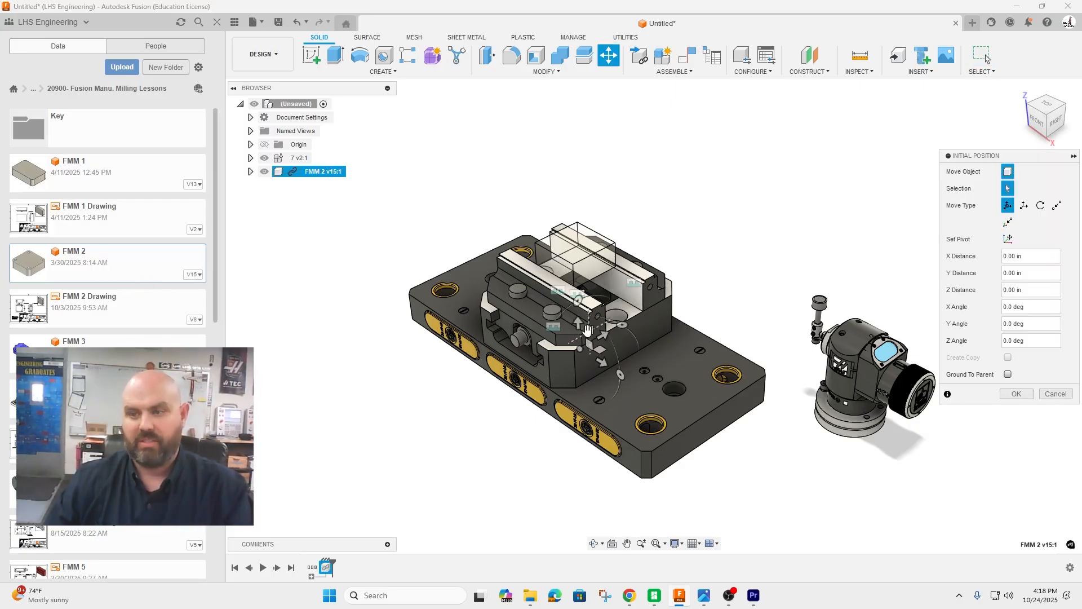
drag(601, 336, 819, 260)
click(1021, 394)
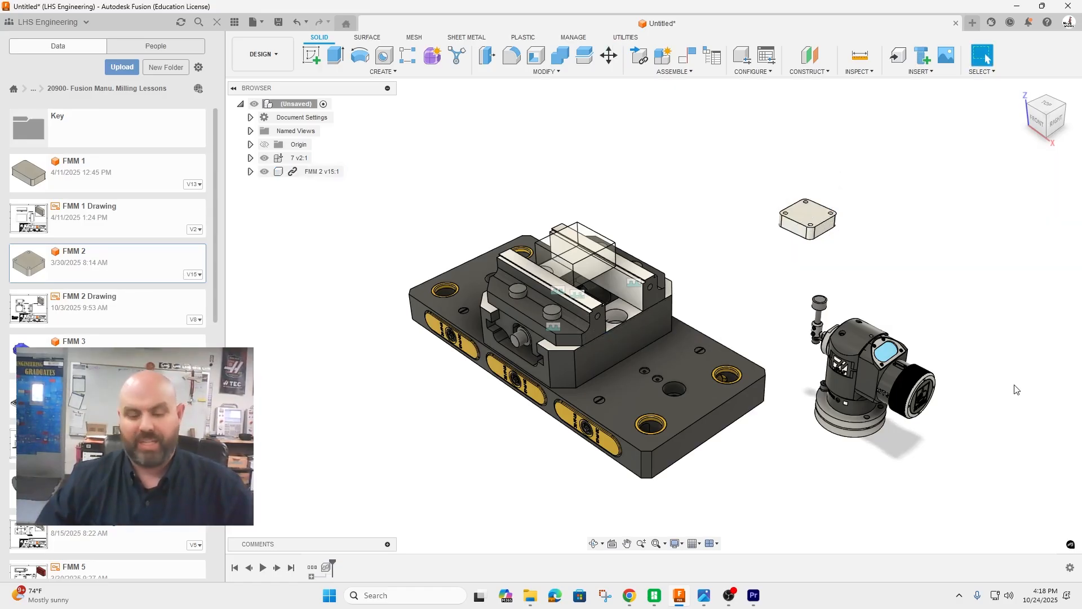
- Joint the FMM 2 part to the centre of the stock's top face, flipping it so it sits inside the stock
key(j)
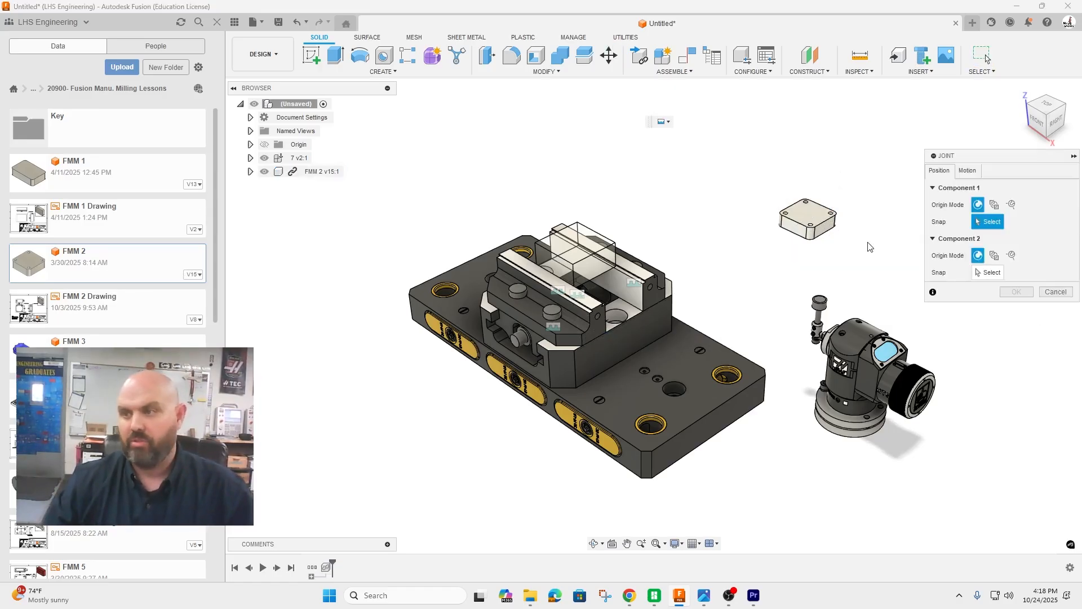
click(809, 220)
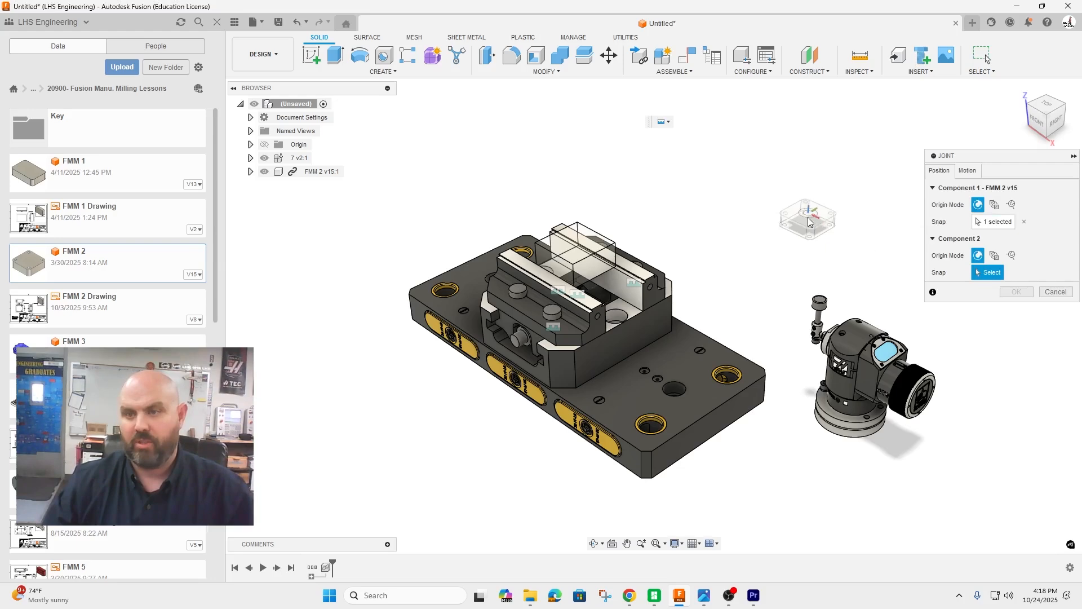
click(576, 250)
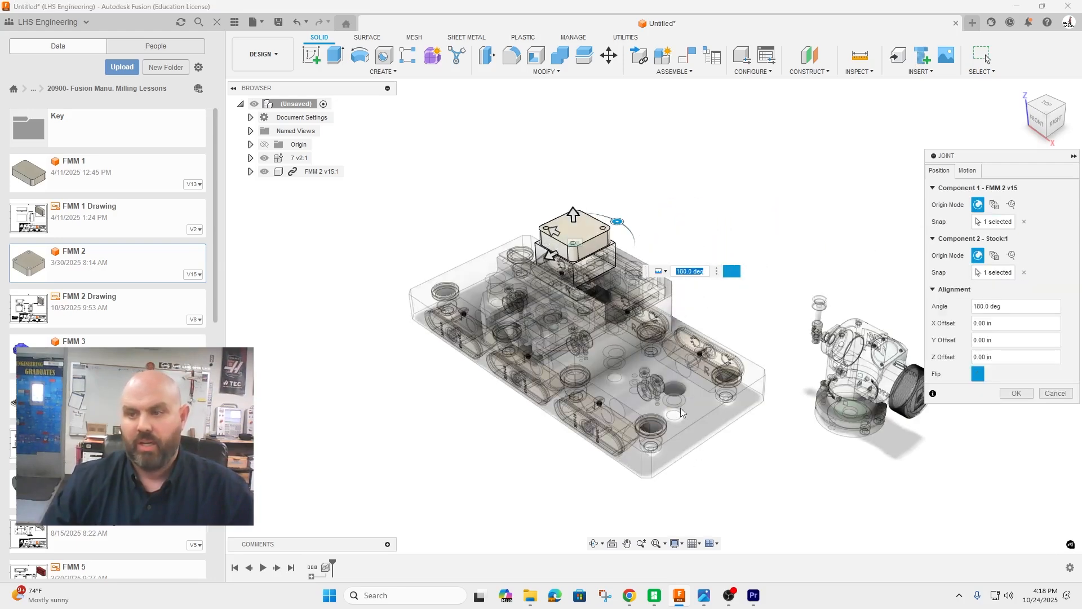
scroll(592, 265, up, 3)
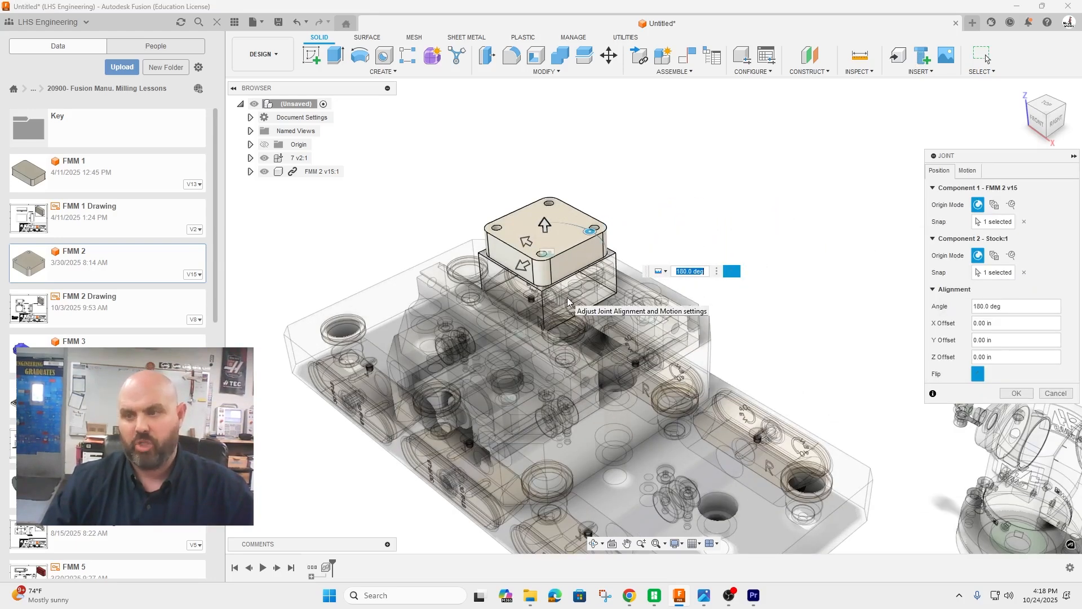
click(978, 374)
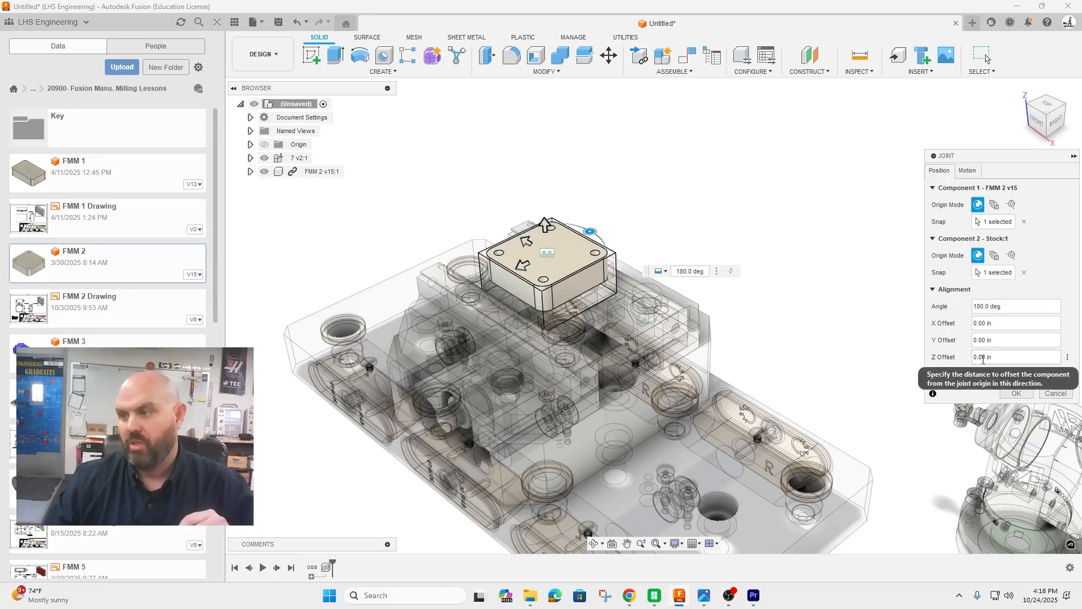
- Set the joint's Z offset to -0.02 in, check the part's position within the stock from the side, and finish the joint
drag(995, 355, 984, 355)
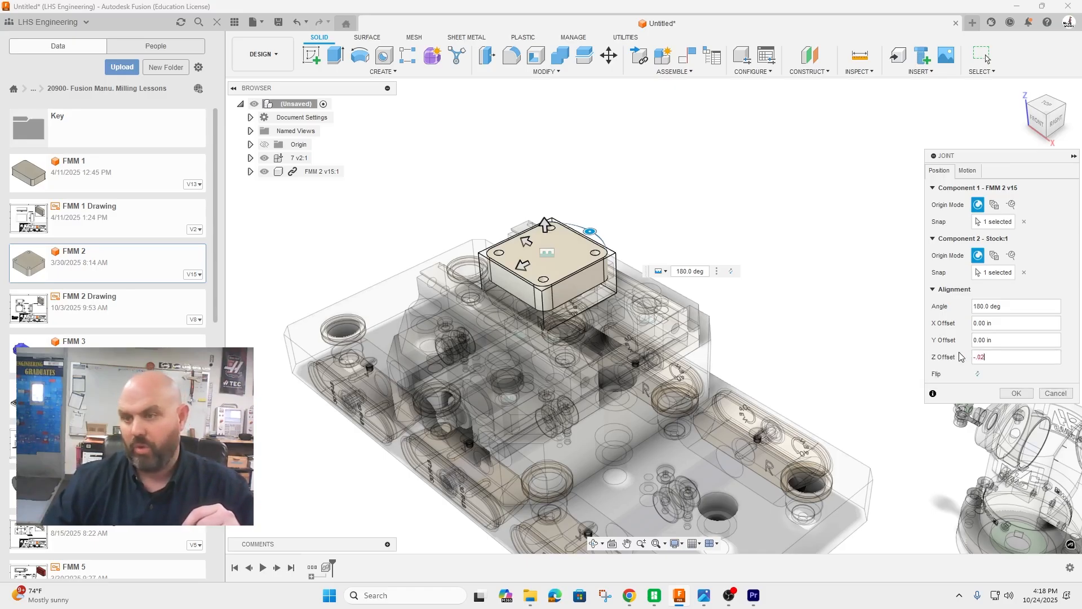
click(1052, 120)
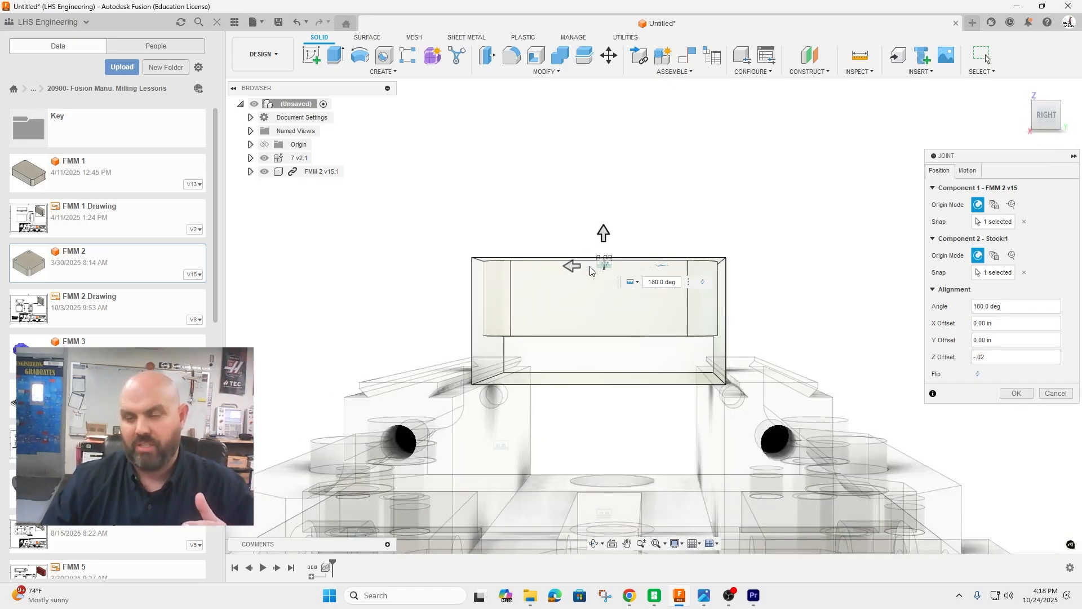
scroll(597, 299, down, 3)
scroll(586, 330, up, 2)
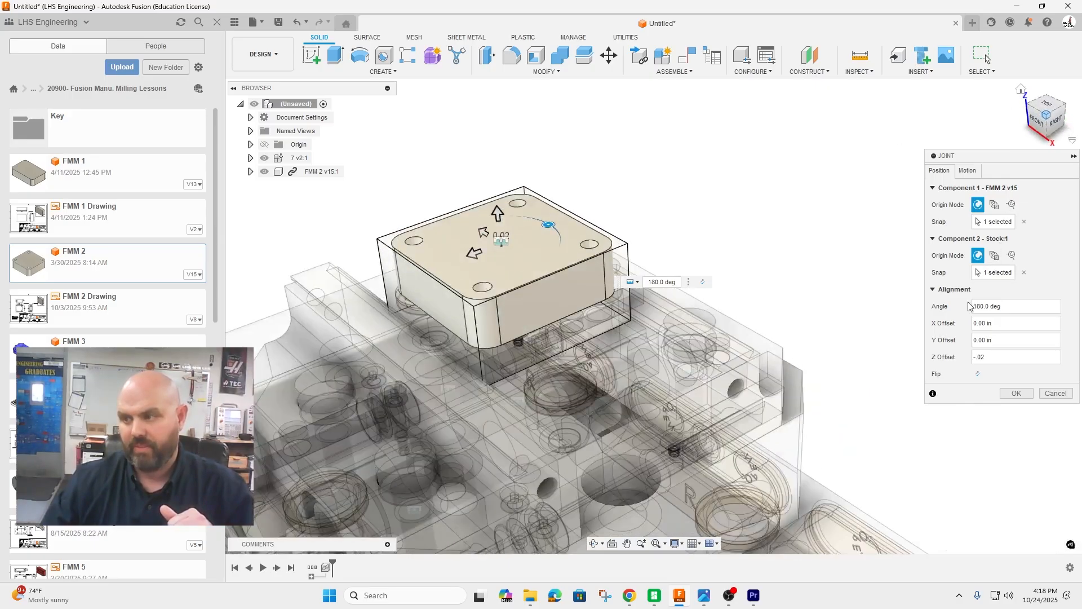
click(1015, 394)
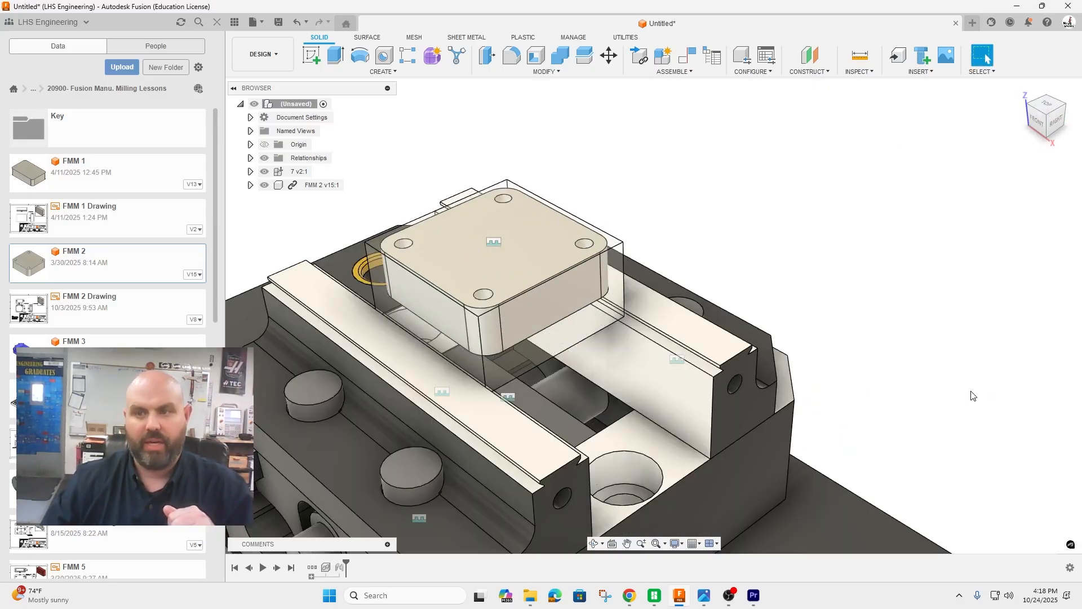
- Save the design as Demo Machine Library in 20000-CIM-Master > 20900- Fusion Manu. Milling Lessons
scroll(927, 296, down, 3)
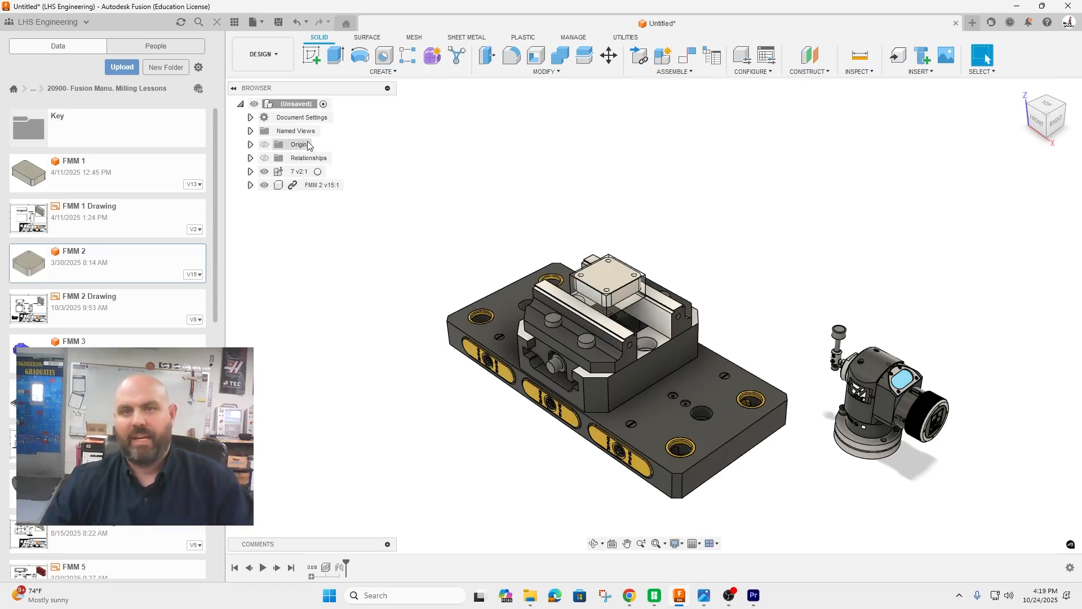
click(277, 22)
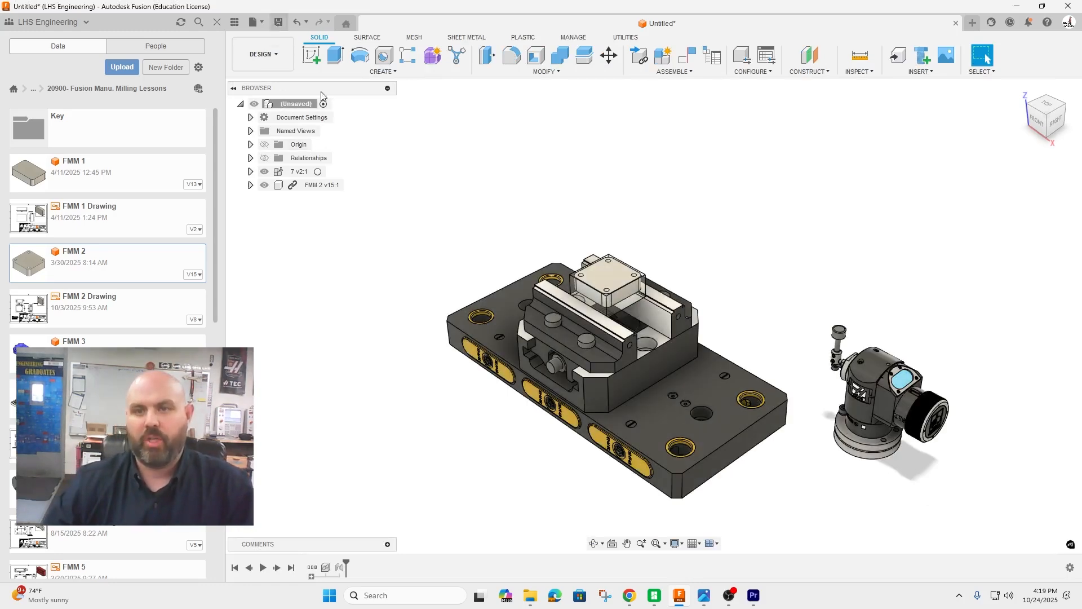
text(Demo Machine Library)
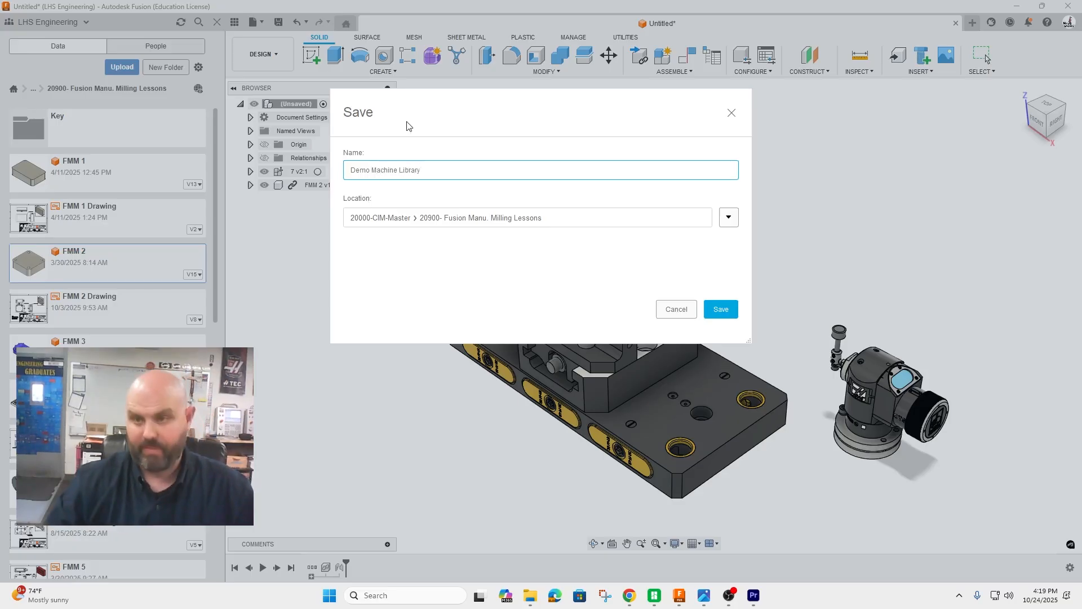
click(719, 308)
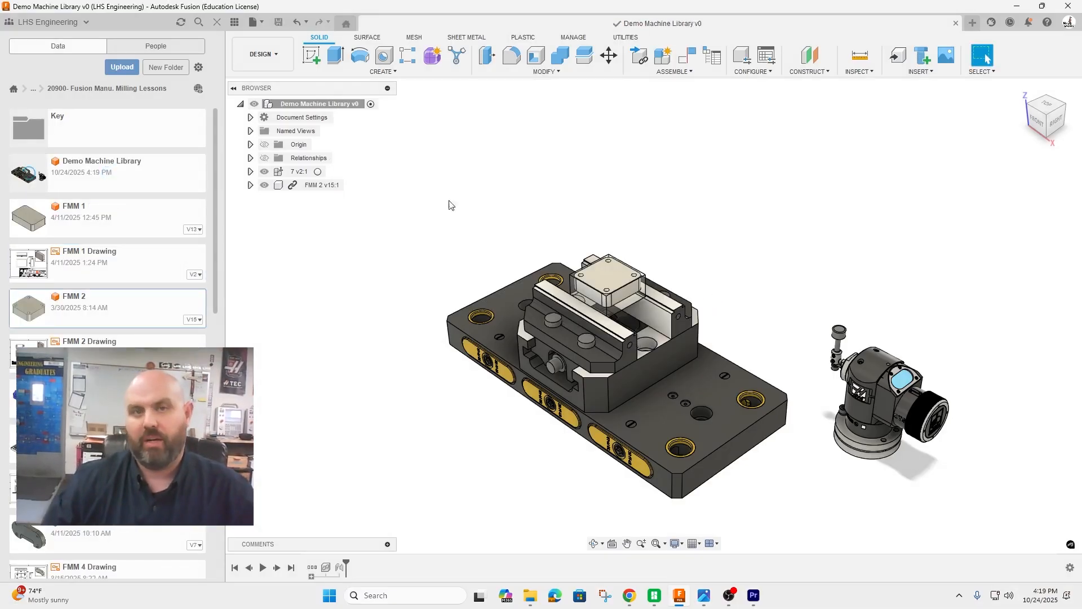
- Switch to the Manufacture workspace, create a milling setup, and assign the local Haas Demo Mini Mill Demo machine to it
click(279, 59)
click(262, 179)
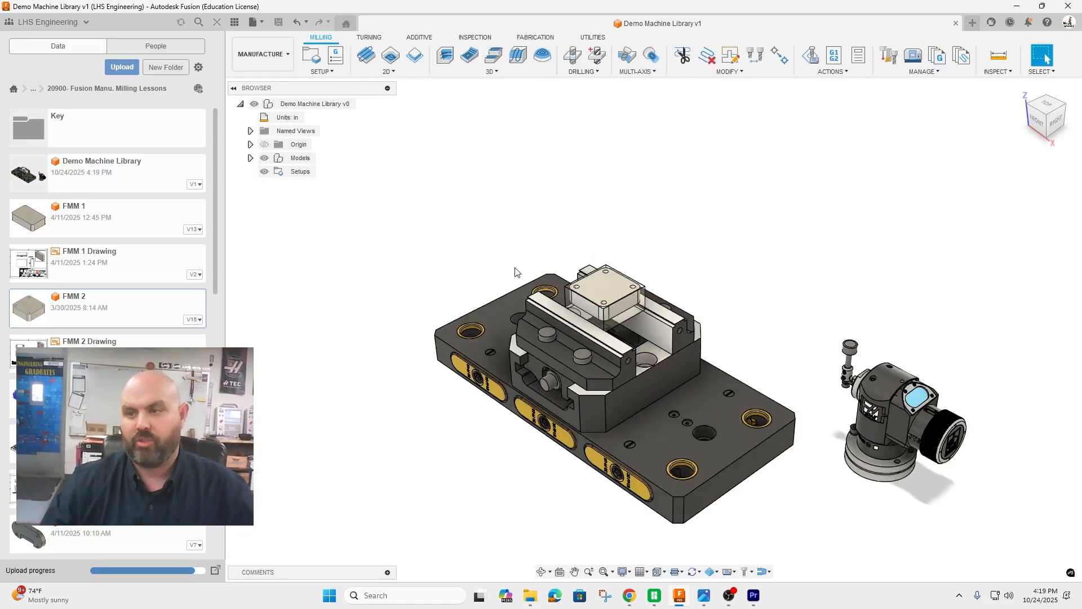
click(309, 54)
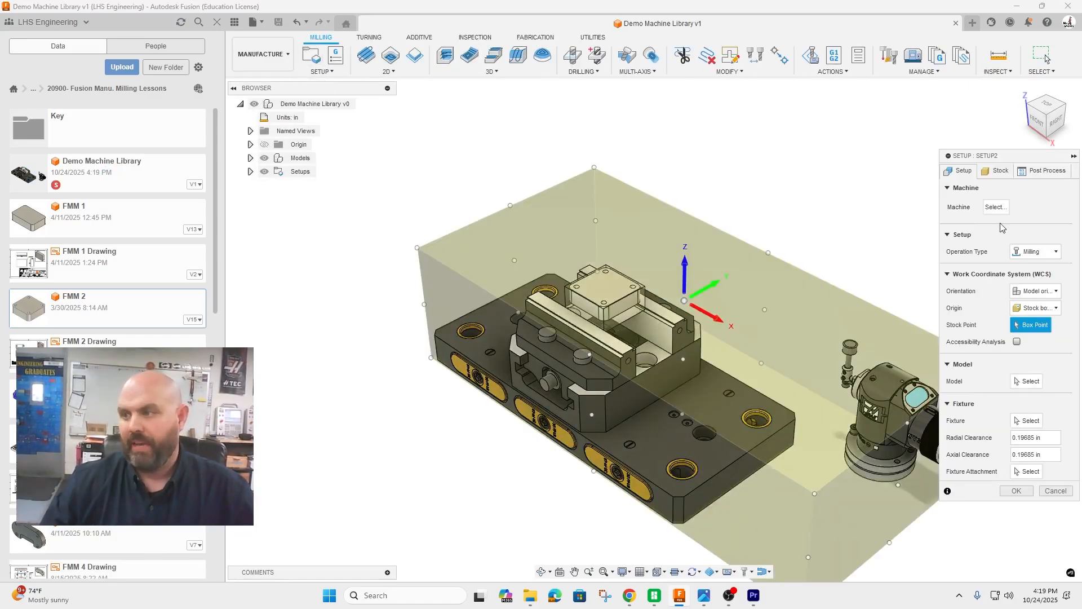
click(995, 207)
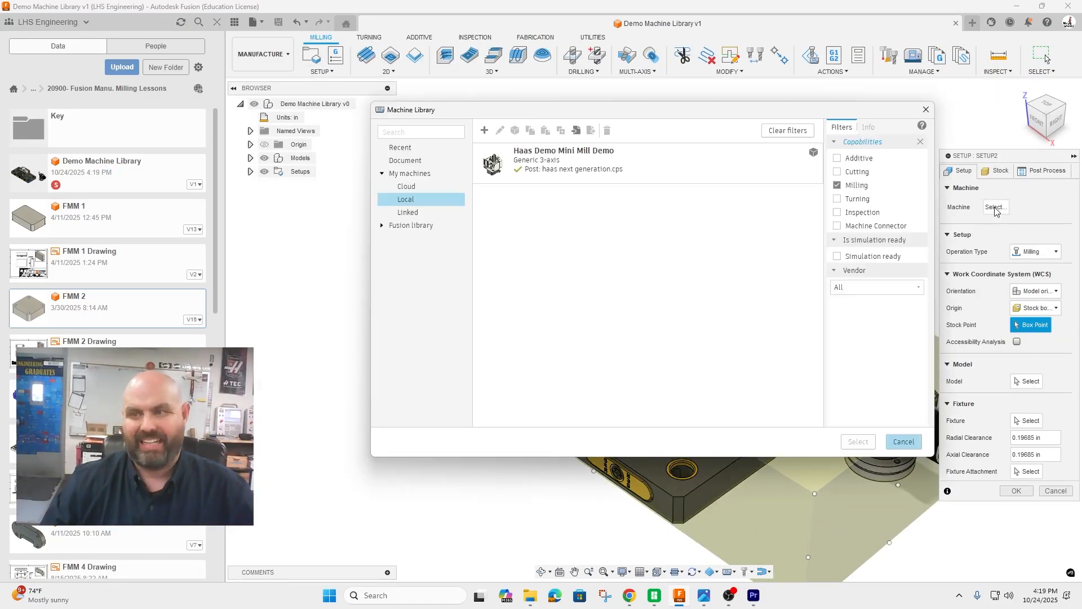
click(581, 175)
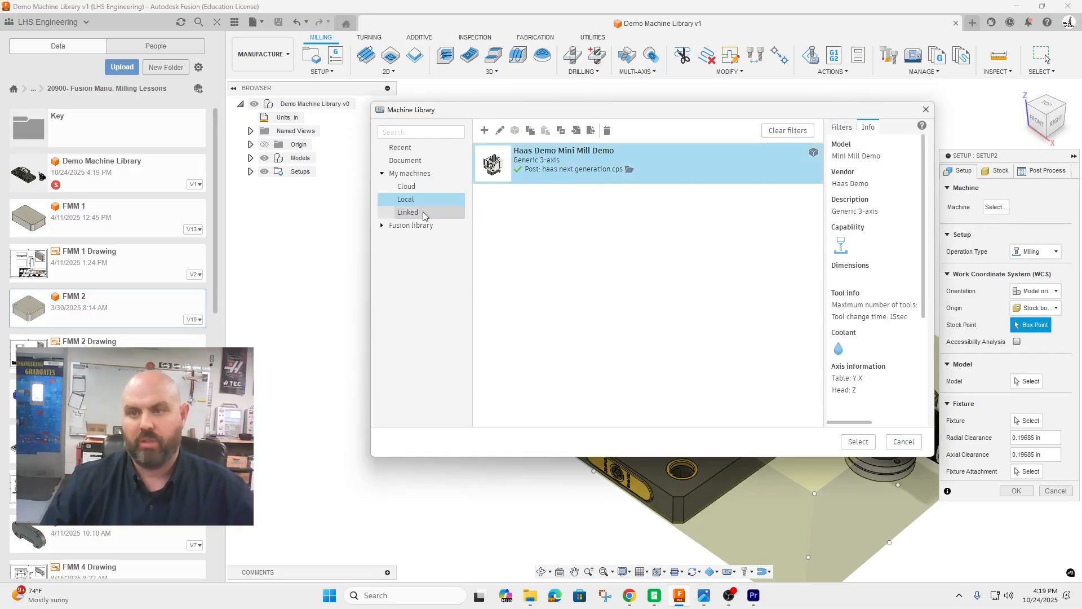
click(858, 442)
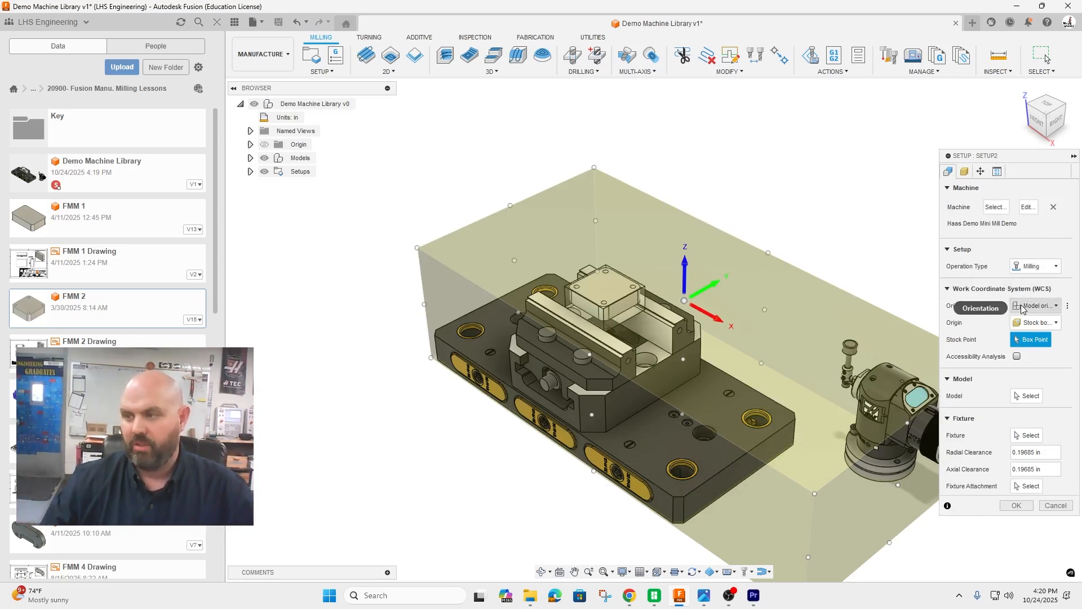
- Choose the FMM 2 part within the Demo Machine Library model as the setup's model
click(1026, 397)
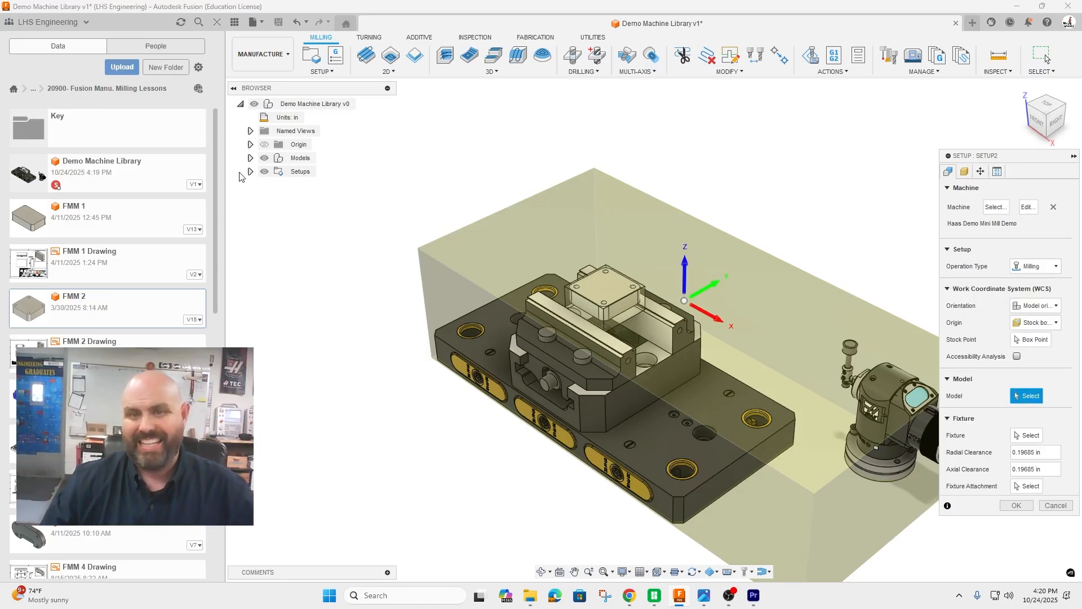
click(250, 159)
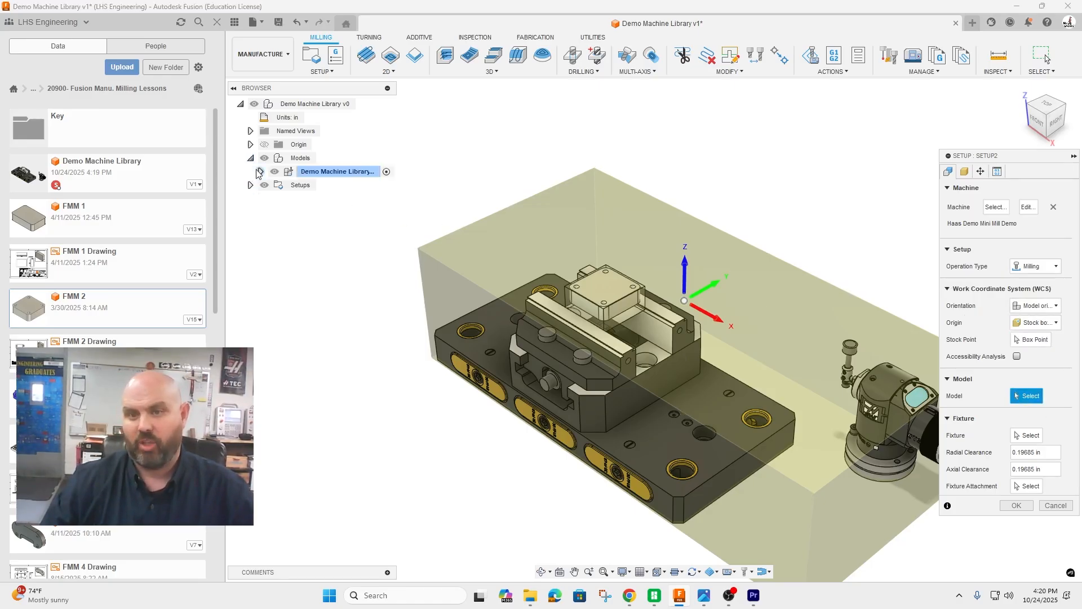
click(260, 171)
click(330, 240)
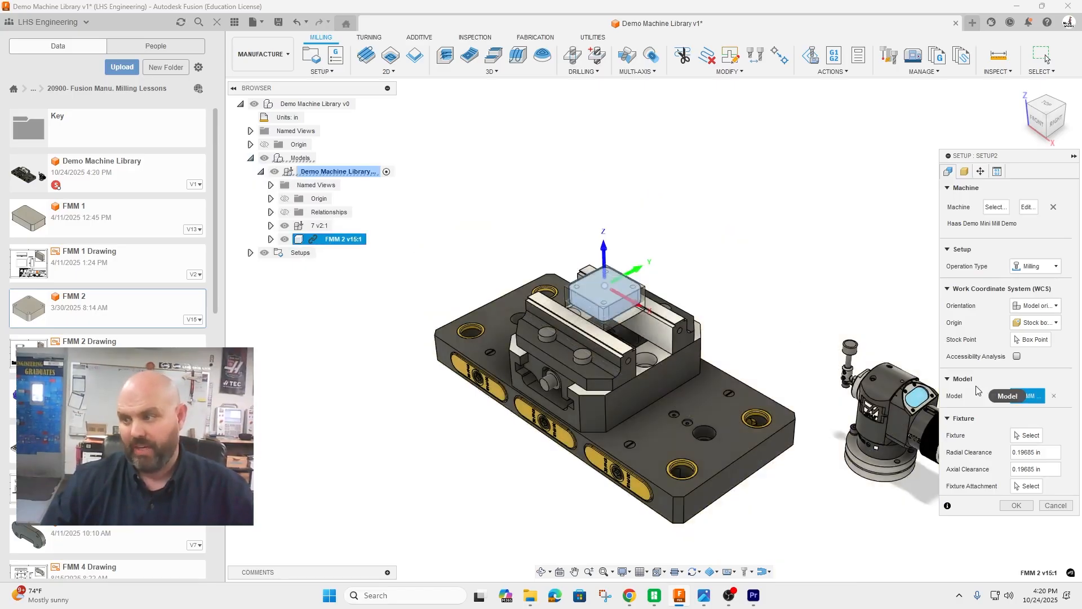
- Switch the view to orthographic and examine the work coordinate origin's stock point on top of the stock box
click(1036, 339)
click(1047, 121)
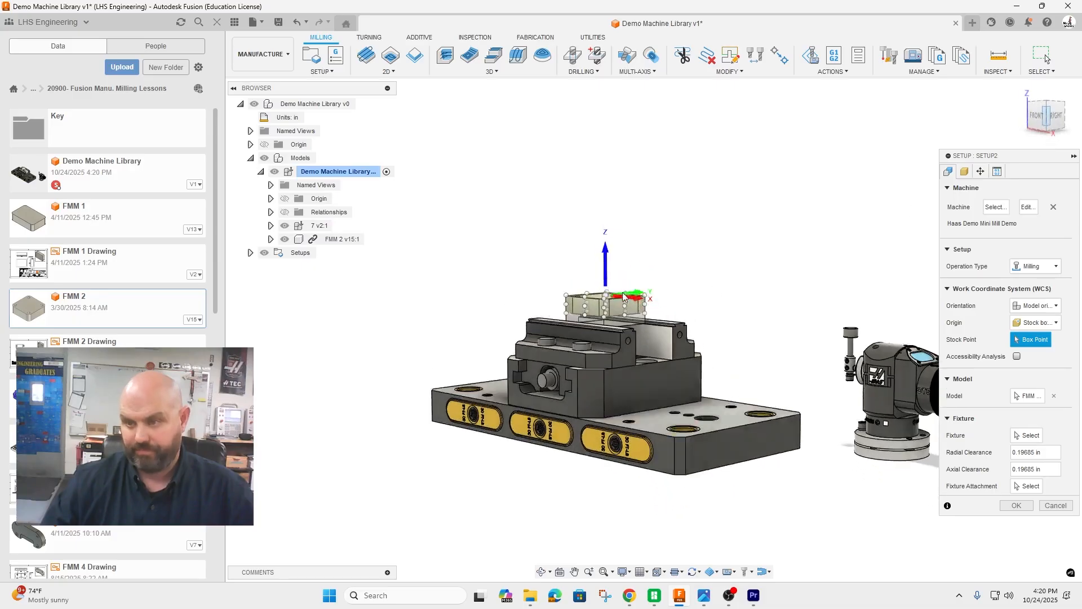
scroll(623, 297, up, 8)
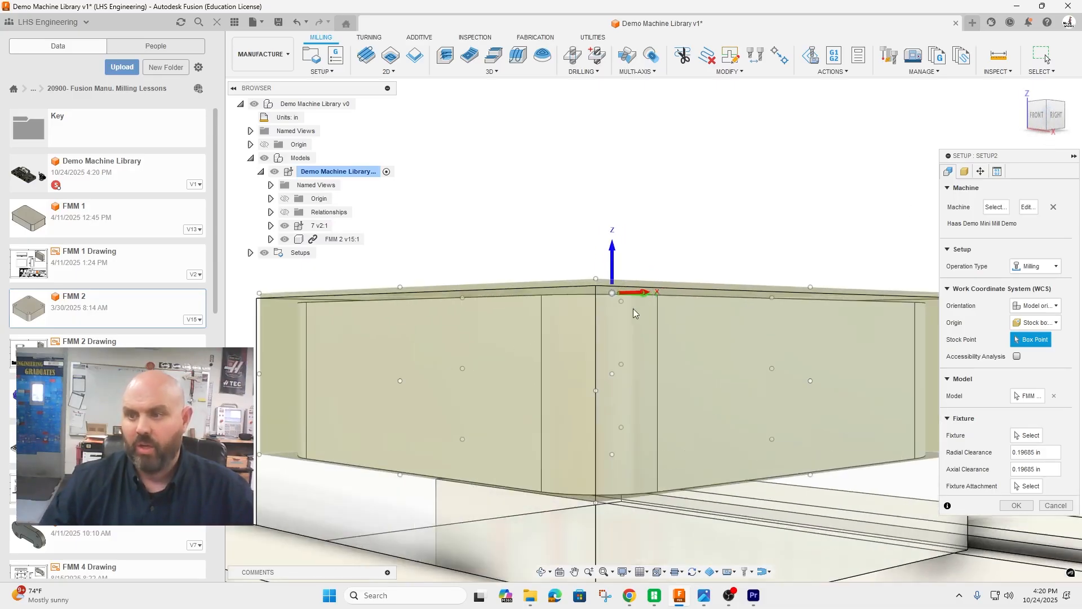
scroll(633, 314, up, 3)
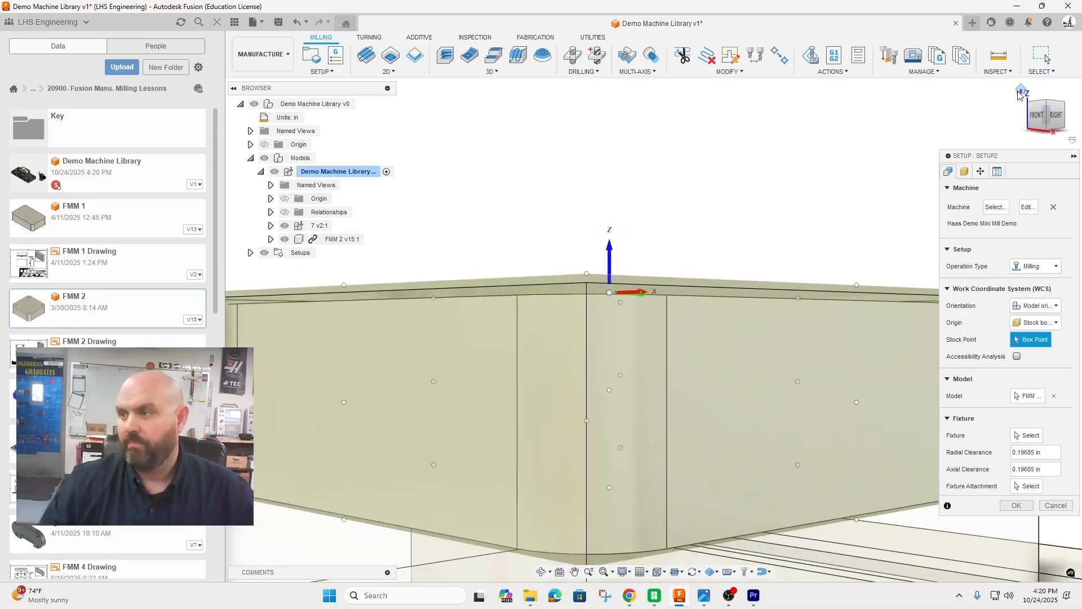
right_click(1019, 95)
click(992, 110)
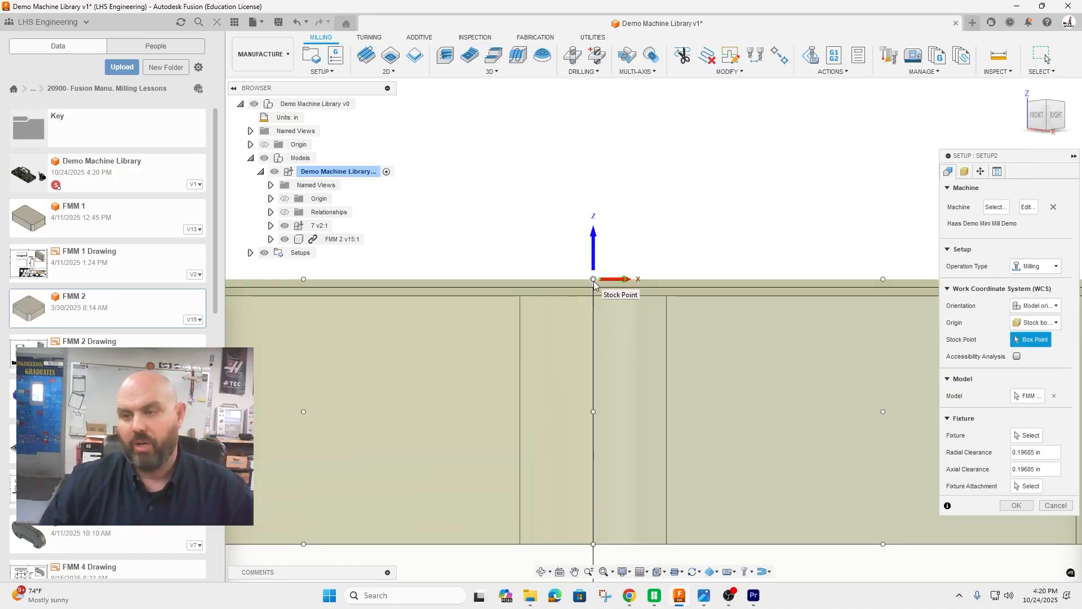
scroll(718, 314, down, 3)
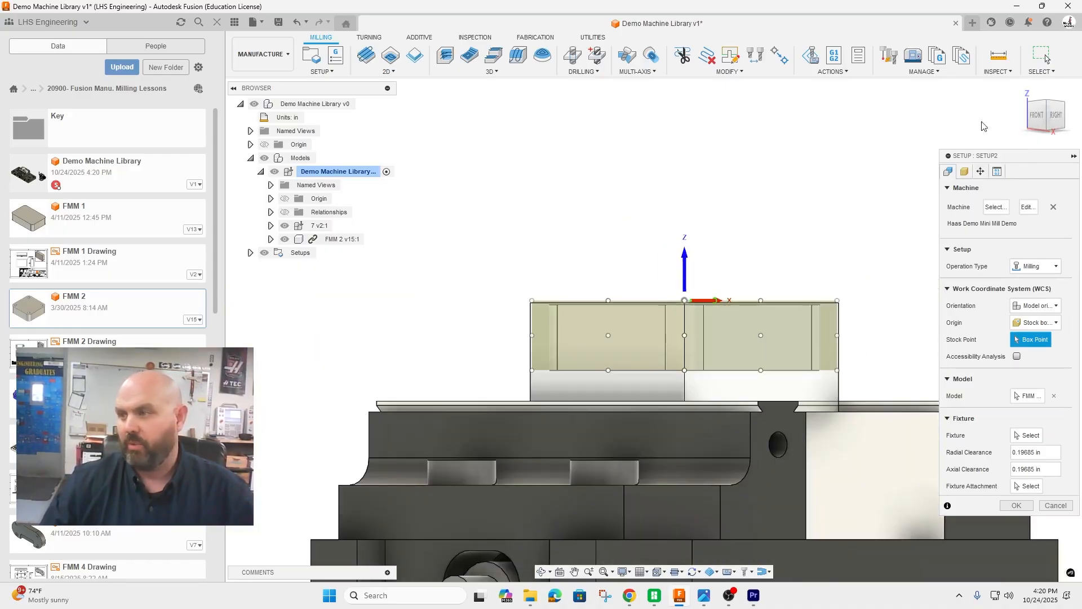
click(1046, 107)
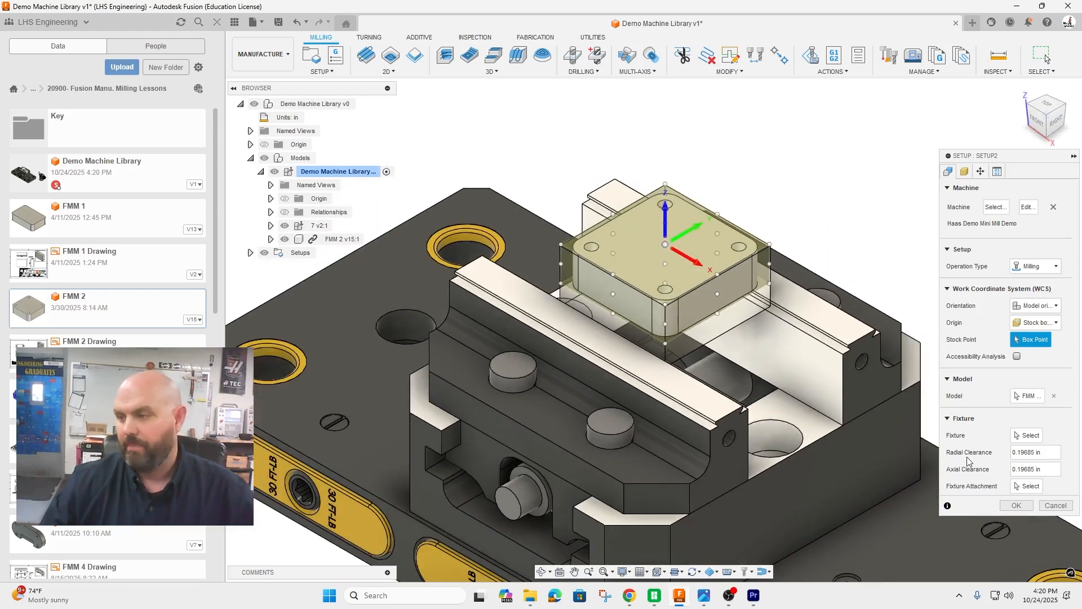
- Select the five D_V562M vise components and the User Library-A-5401 component of assembly 7 as the setup's fixture
click(1032, 441)
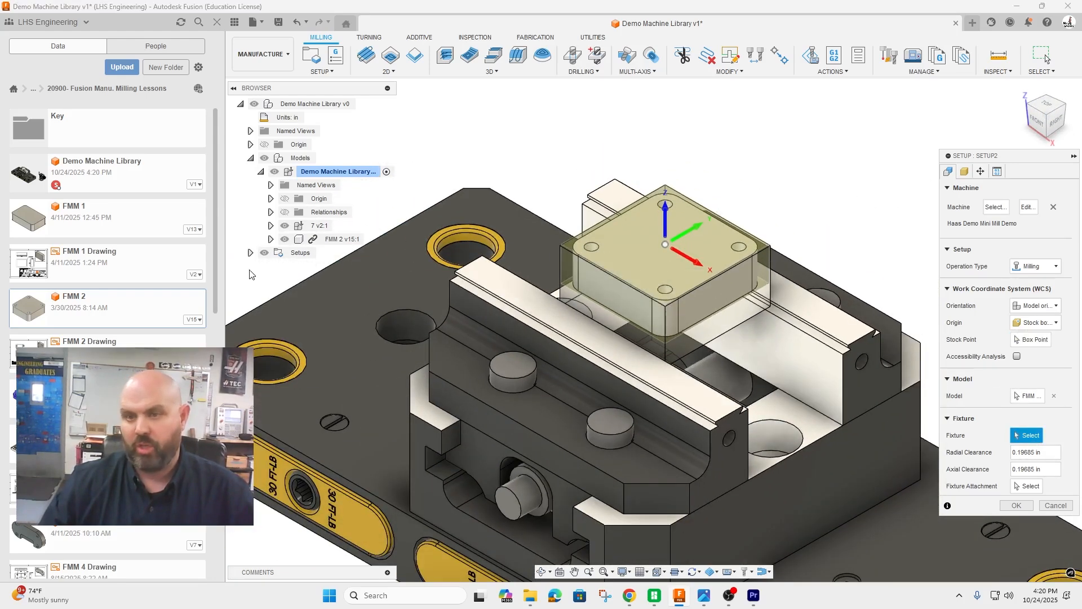
click(272, 239)
click(271, 239)
click(271, 226)
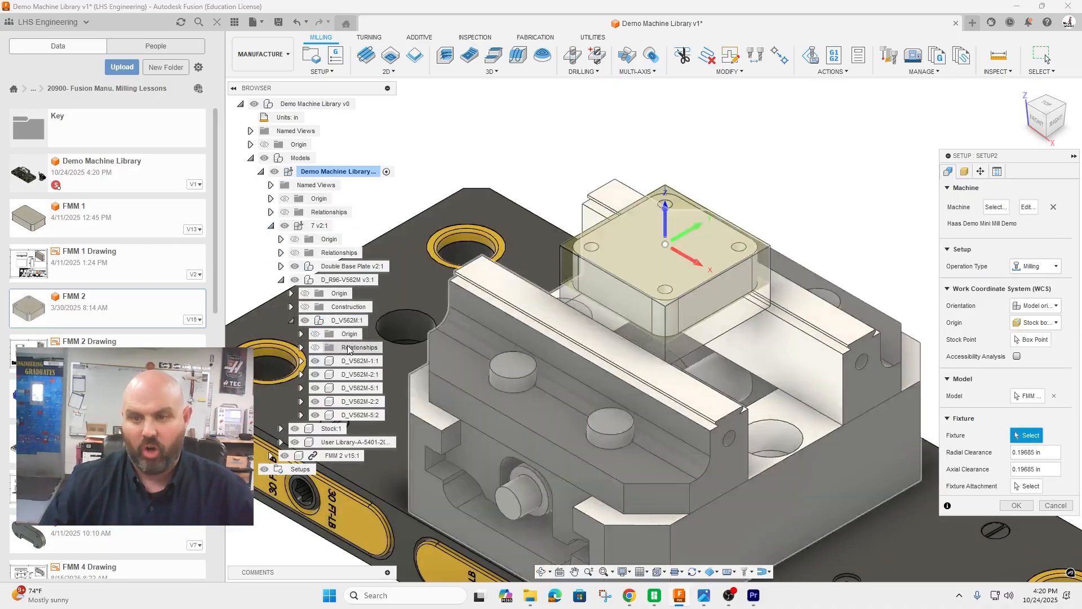
click(352, 362)
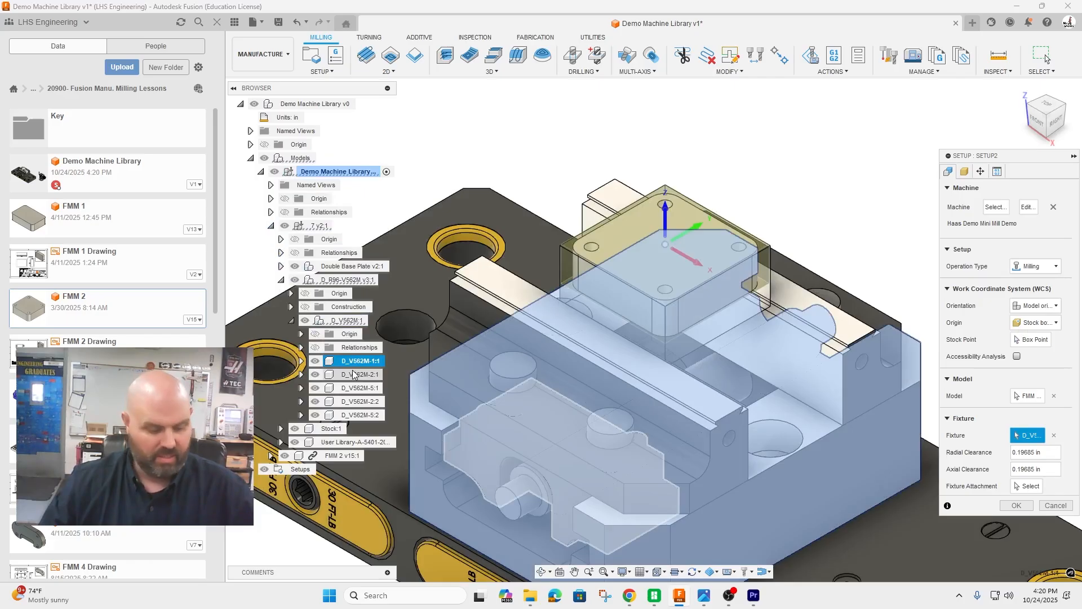
ctrl+click(355, 375)
ctrl+click(355, 387)
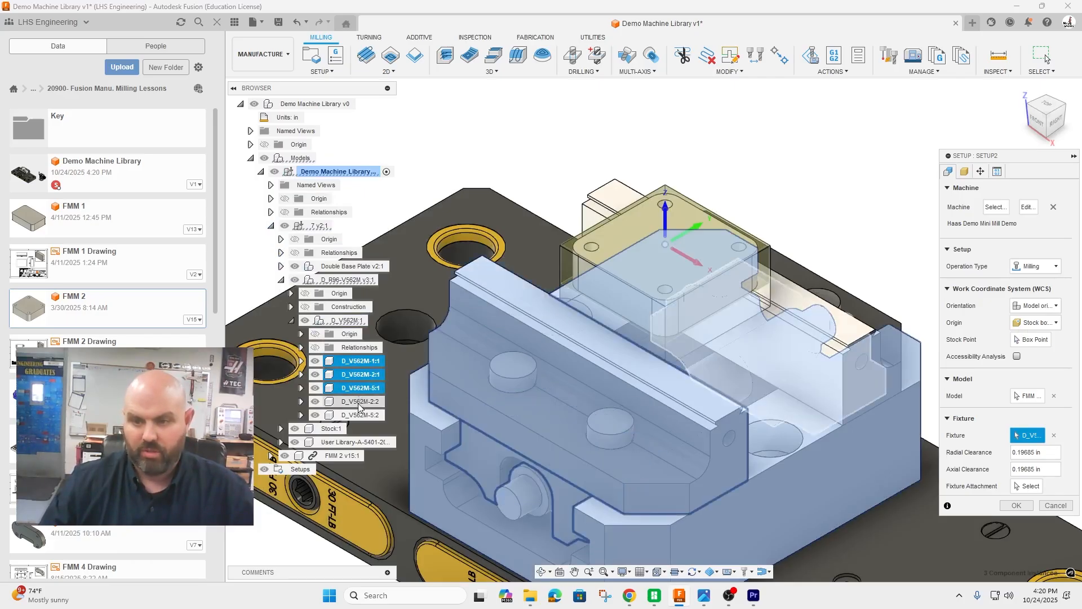
ctrl+click(357, 401)
ctrl+click(361, 417)
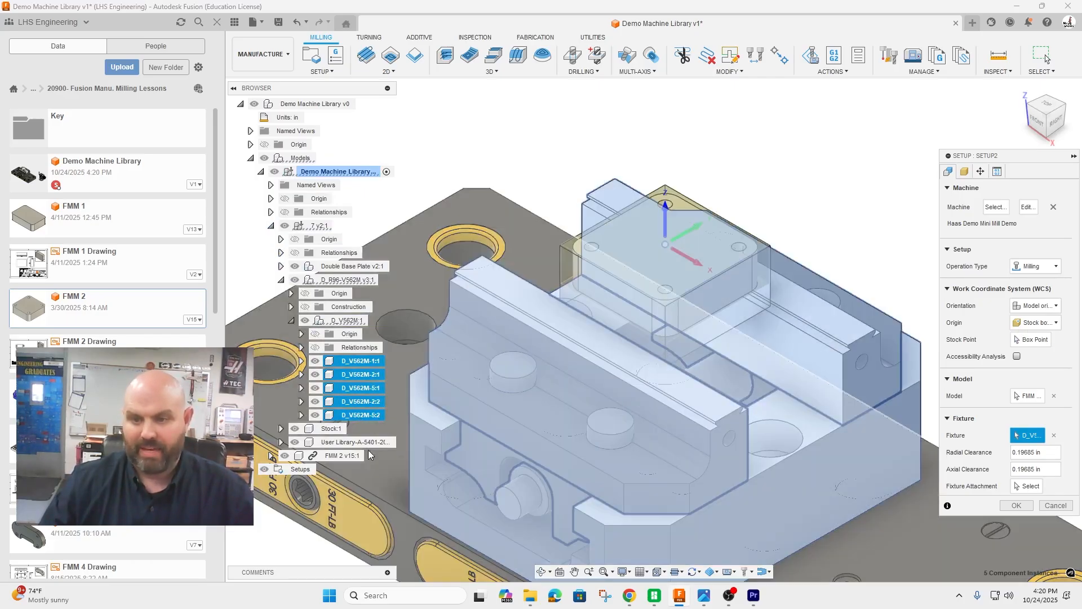
ctrl+click(360, 443)
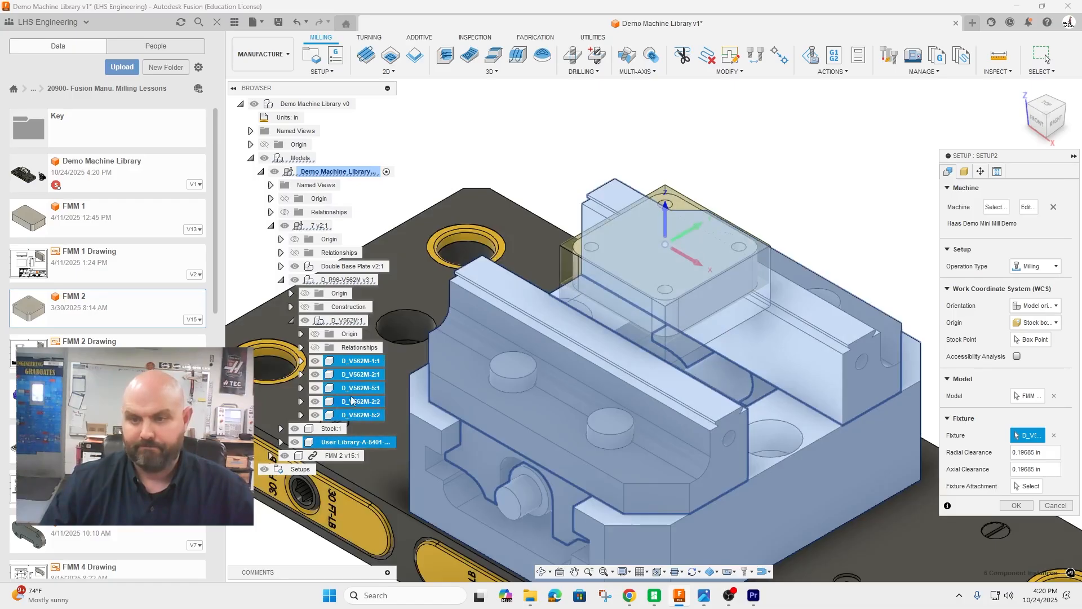
- Extend the fixture selection to the whole D_V562M, D_R96-V562M v3 and Double Base Plate v2 components
click(291, 320)
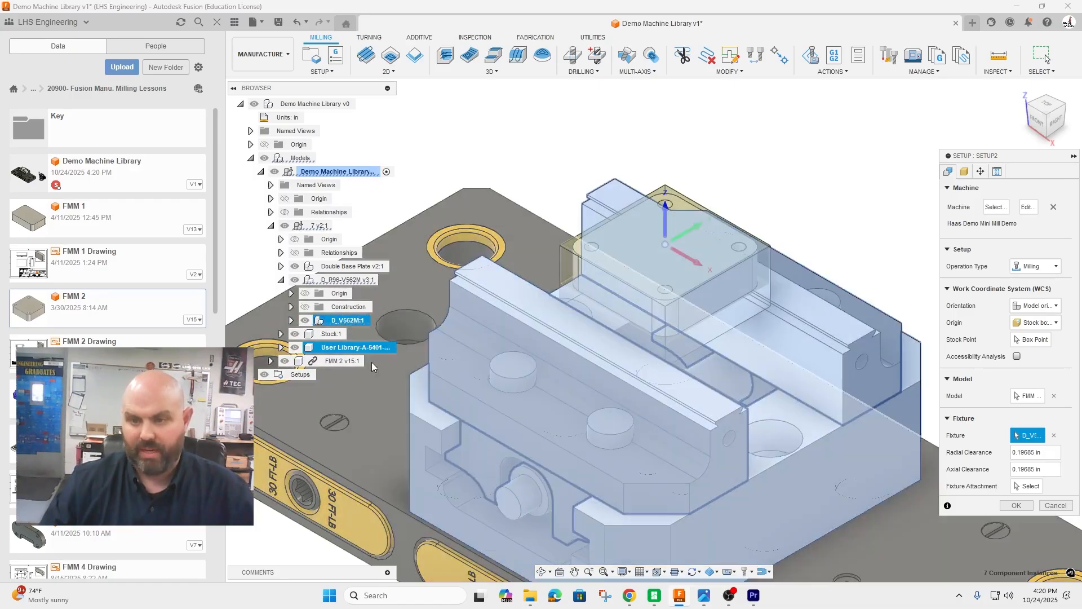
click(333, 320)
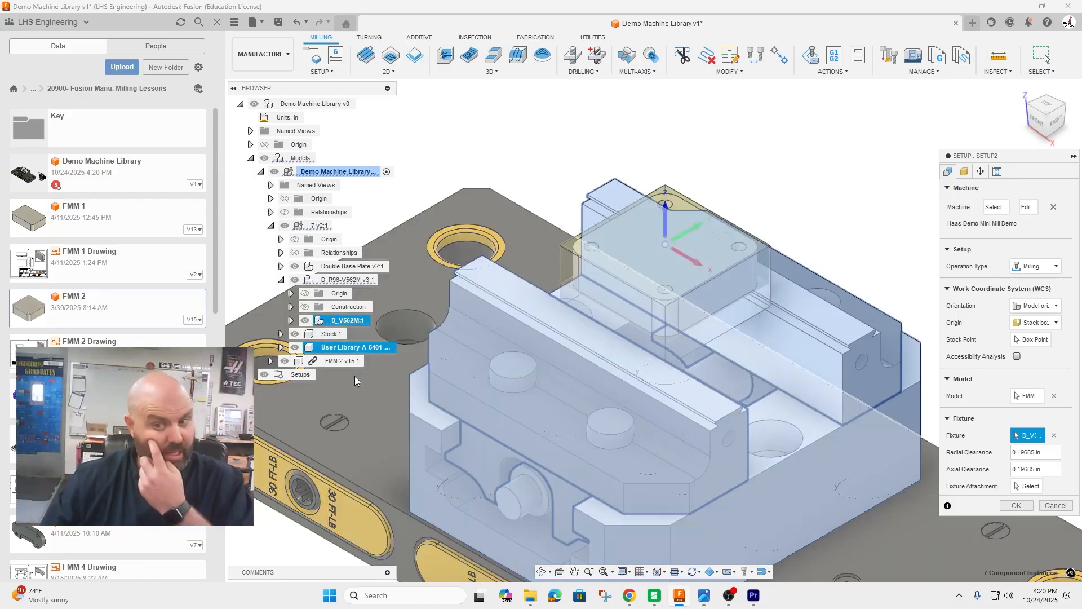
click(283, 280)
click(334, 280)
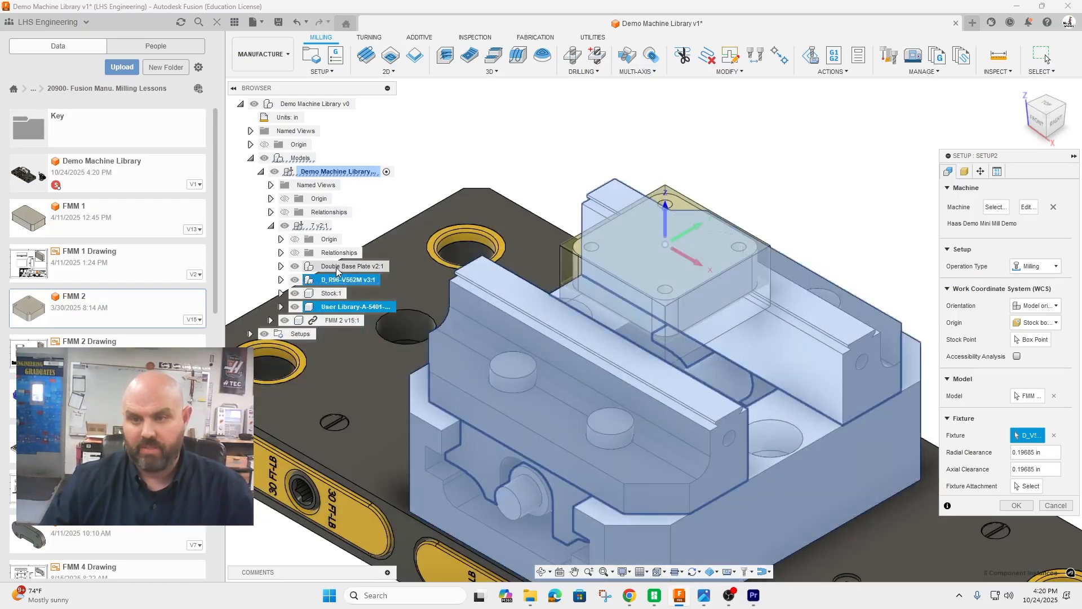
click(337, 267)
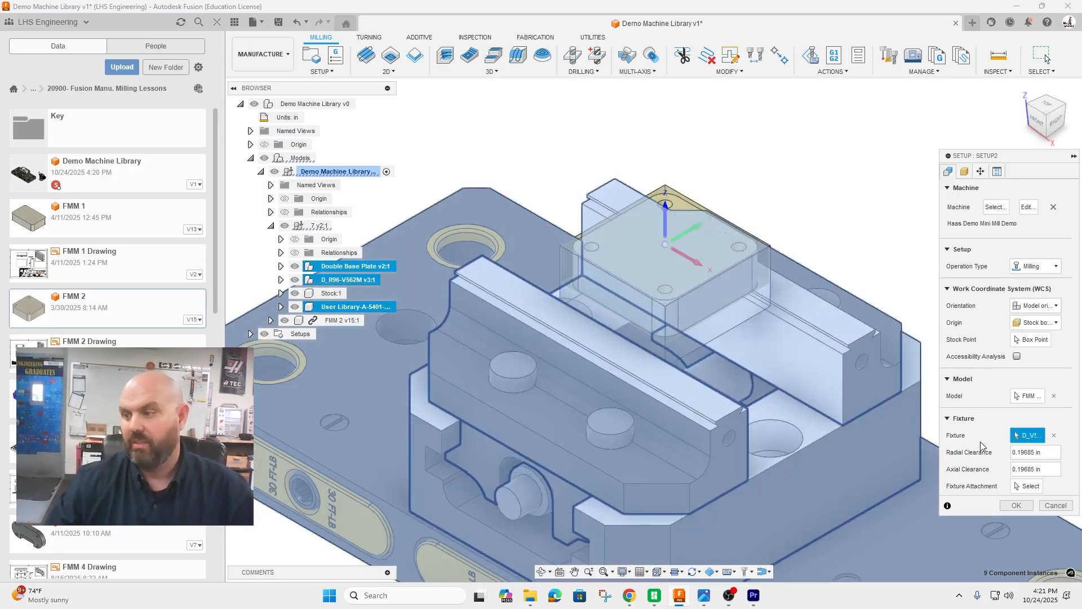
- Set the stock mode to From solid and choose the Stock component in assembly 7 as the stock solid
click(965, 172)
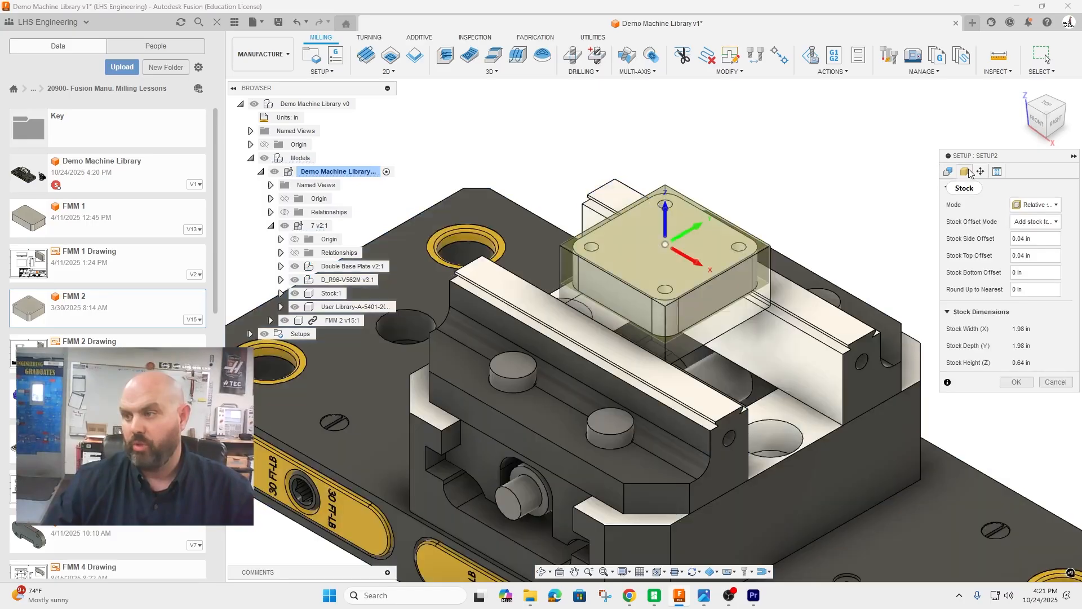
click(1035, 204)
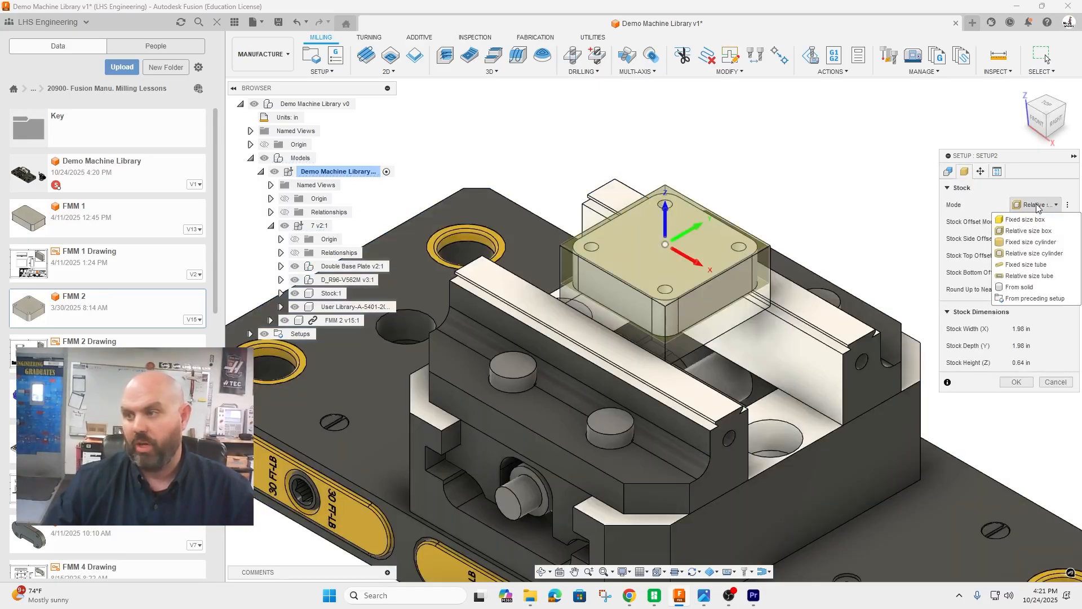
click(1038, 287)
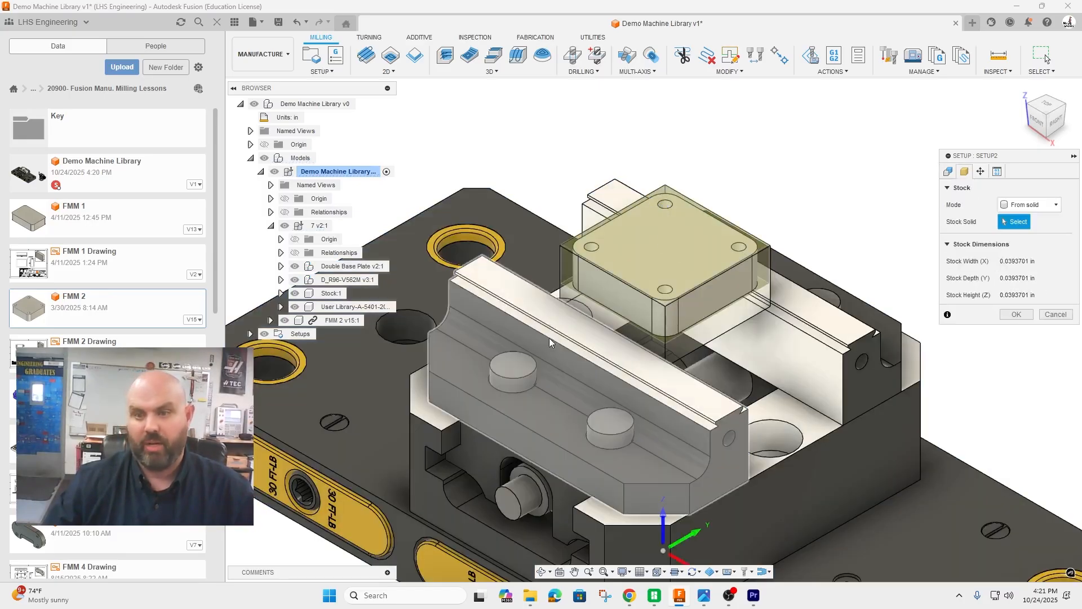
click(331, 294)
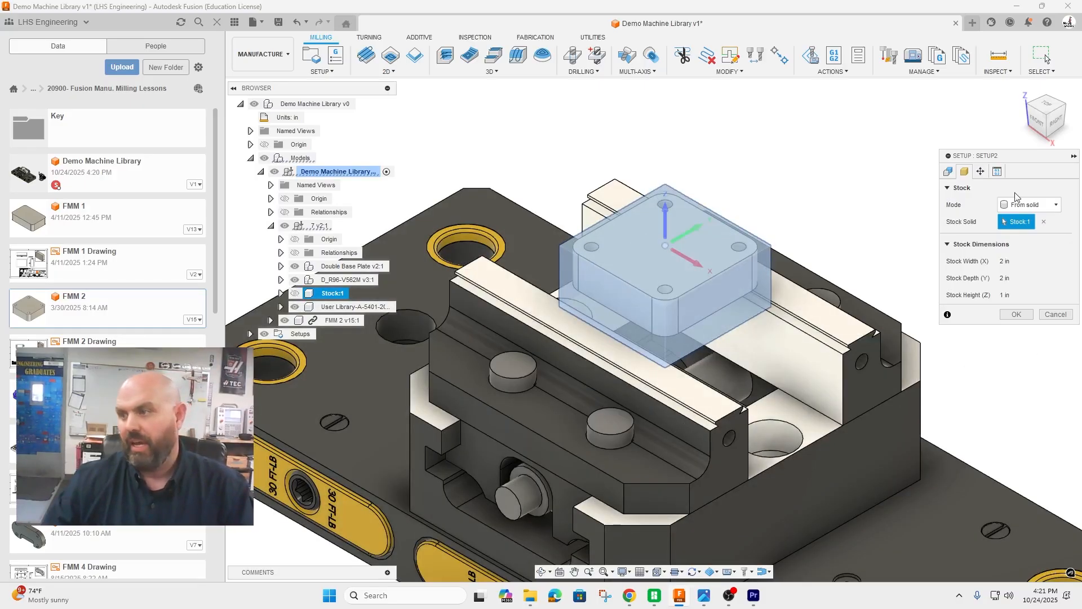
- Set the part attach point to Selected point, check the fixture's placement on the machine table, and open the setup's post-process settings
click(981, 171)
scroll(710, 168, down, 3)
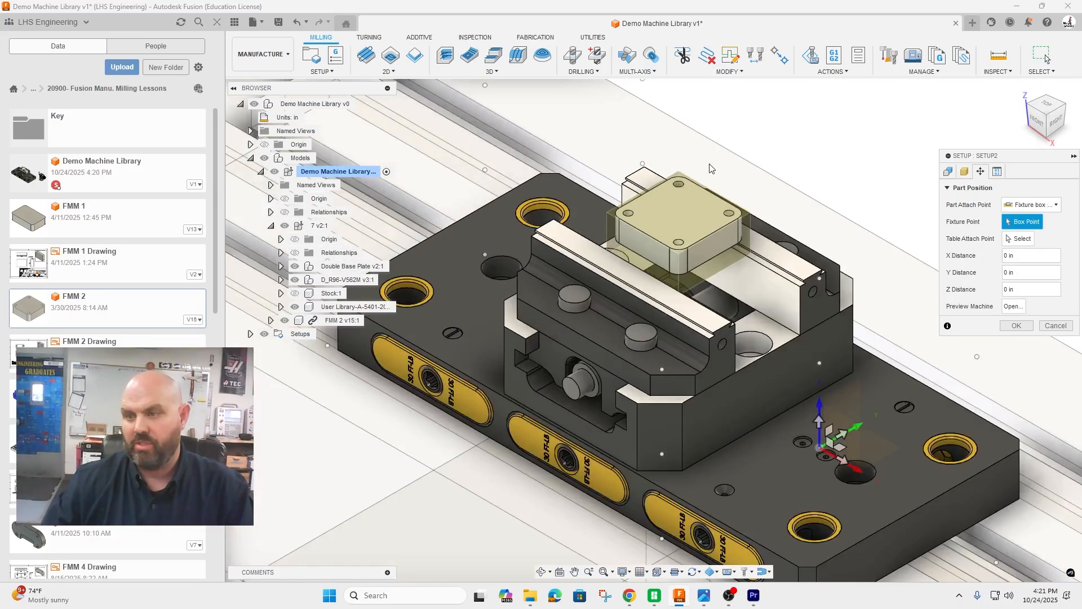
scroll(710, 168, down, 3)
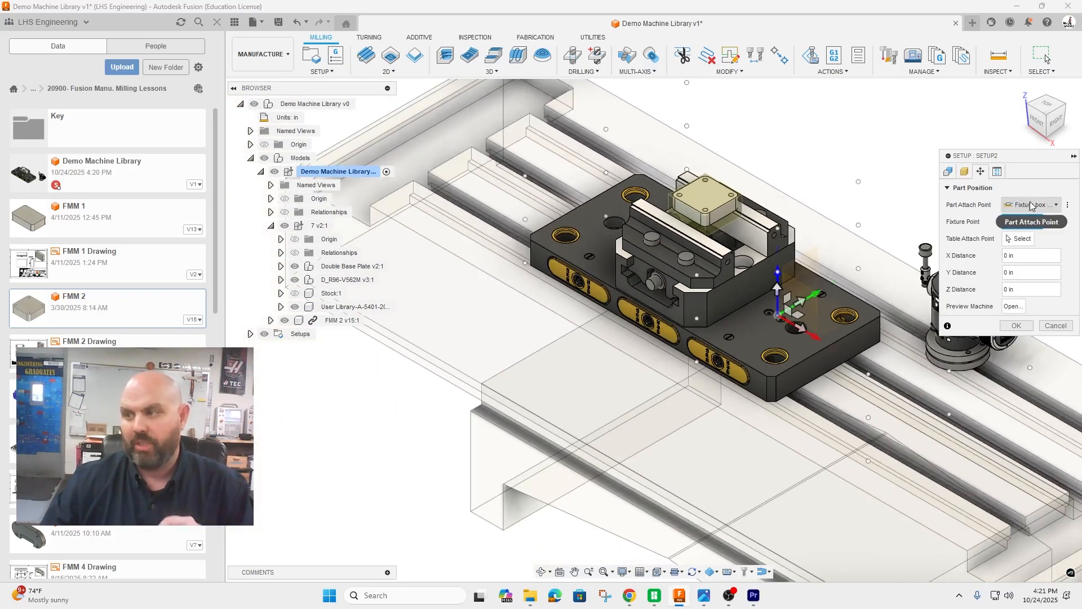
click(1030, 205)
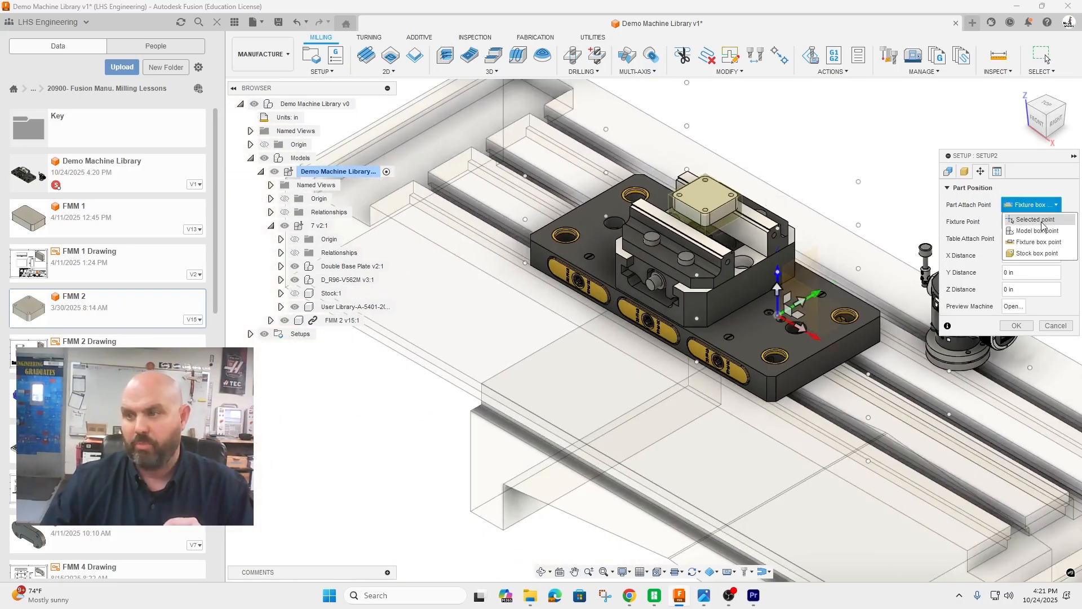
click(1037, 219)
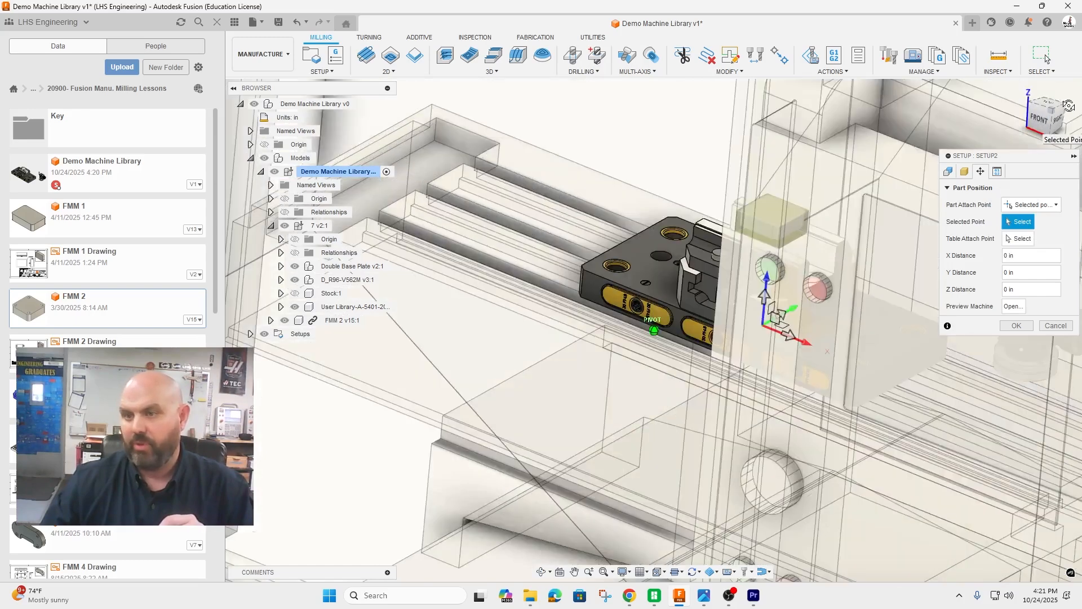
mouse_move(1069, 106)
shift+middle_down()
mouse_move(1081, 121)
mouse_move(1081, 110)
shift+middle_up()
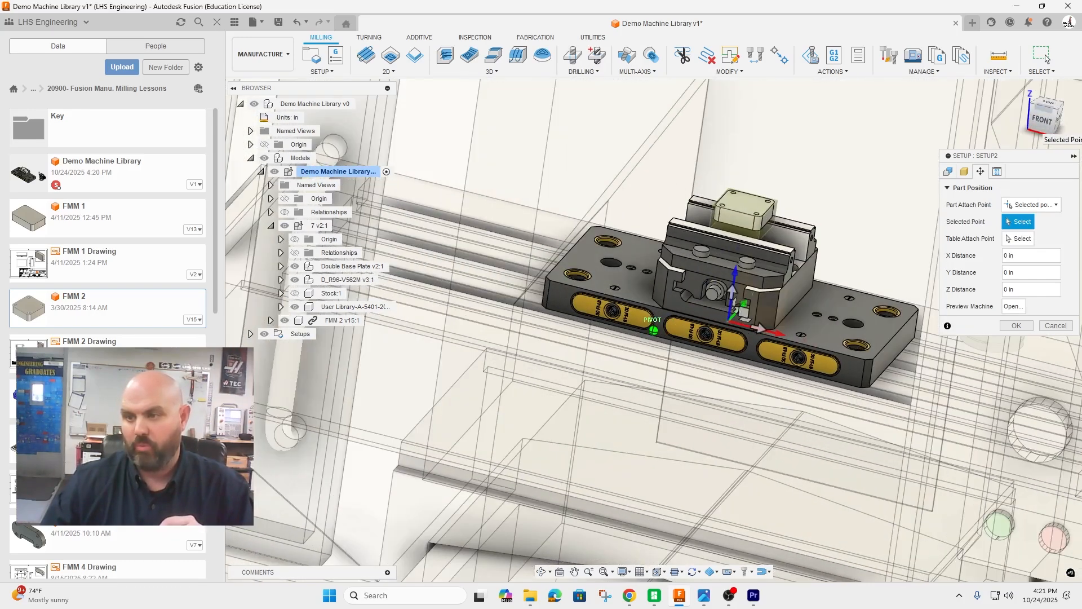
mouse_move(1039, 125)
mouse_down()
mouse_move(1015, 122)
mouse_move(1036, 124)
mouse_up()
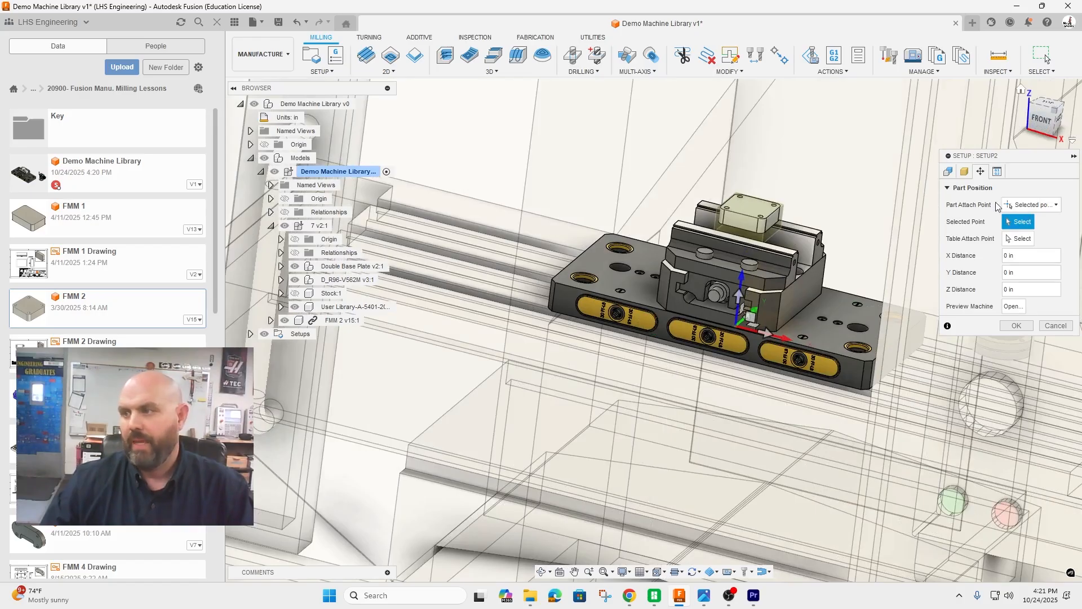
click(997, 172)
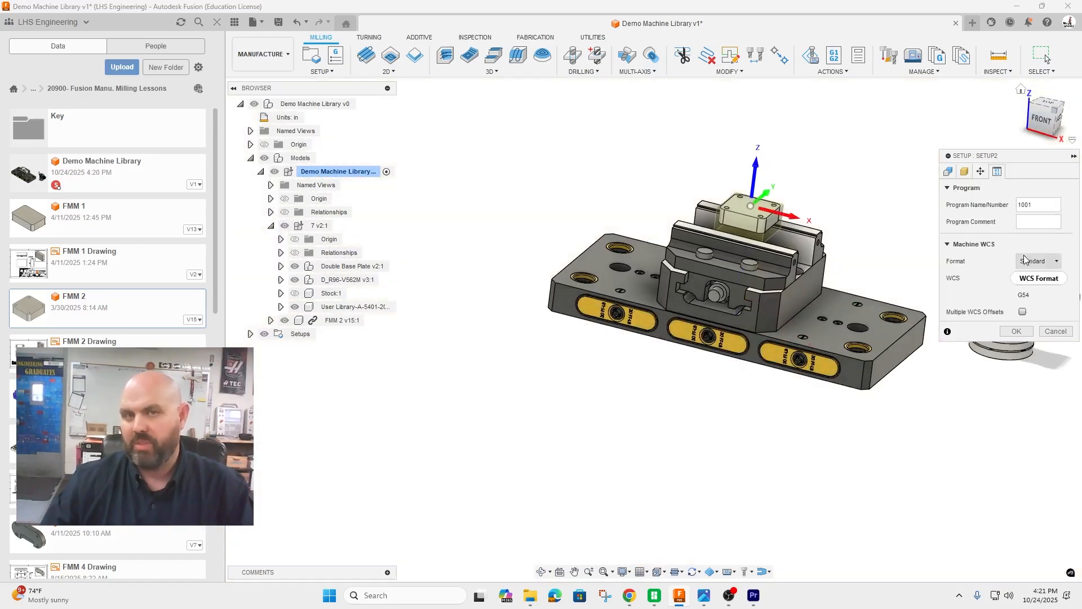
- Accept the setup and start a Probe WCS operation using tool 10 - Renasaw Probe from the FMM-Student library
click(1008, 335)
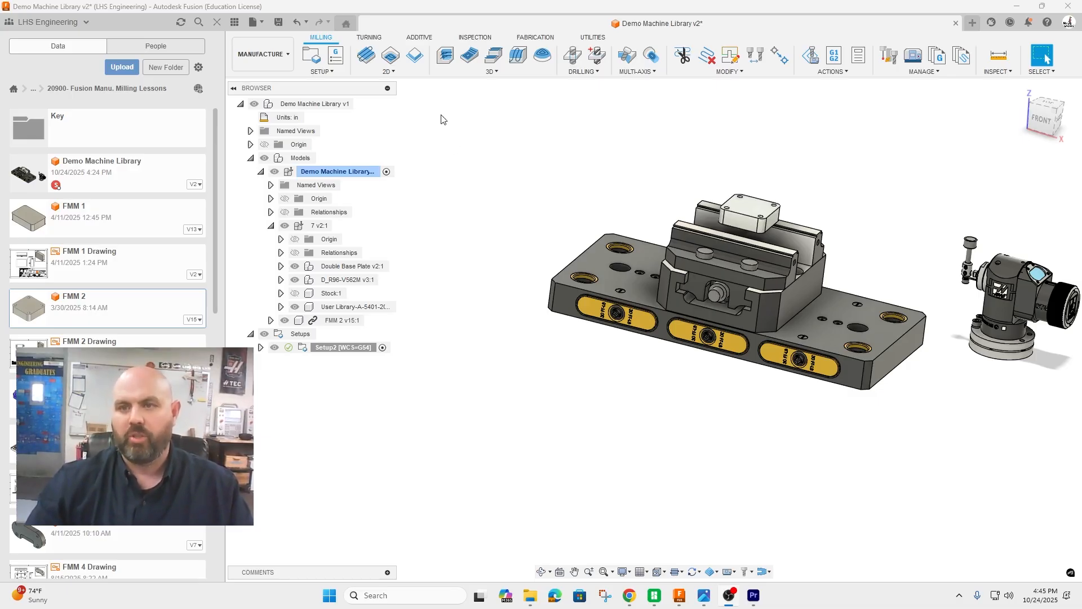
click(476, 37)
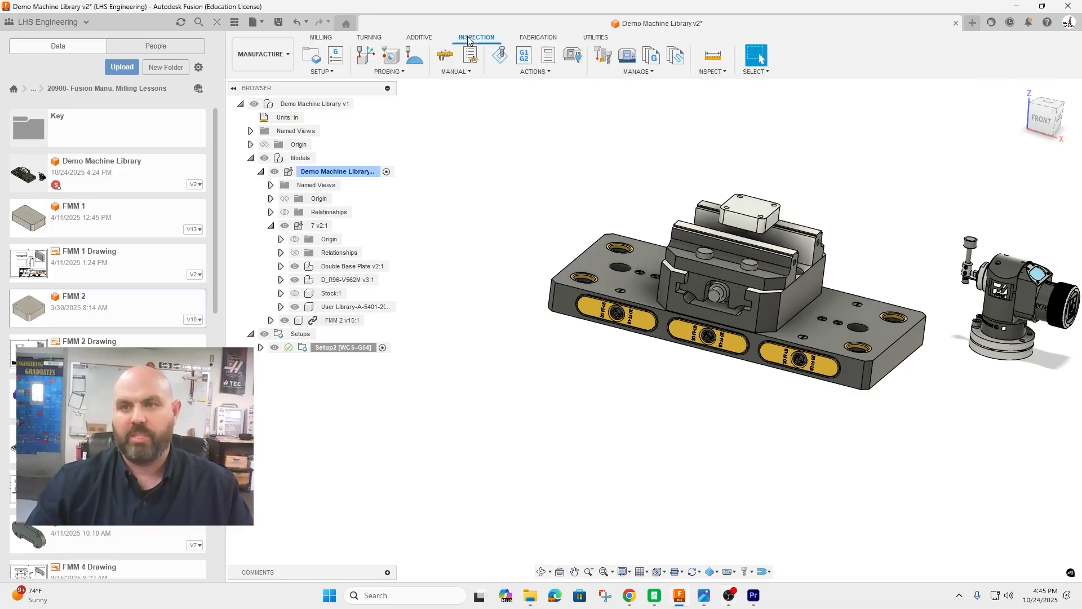
click(361, 60)
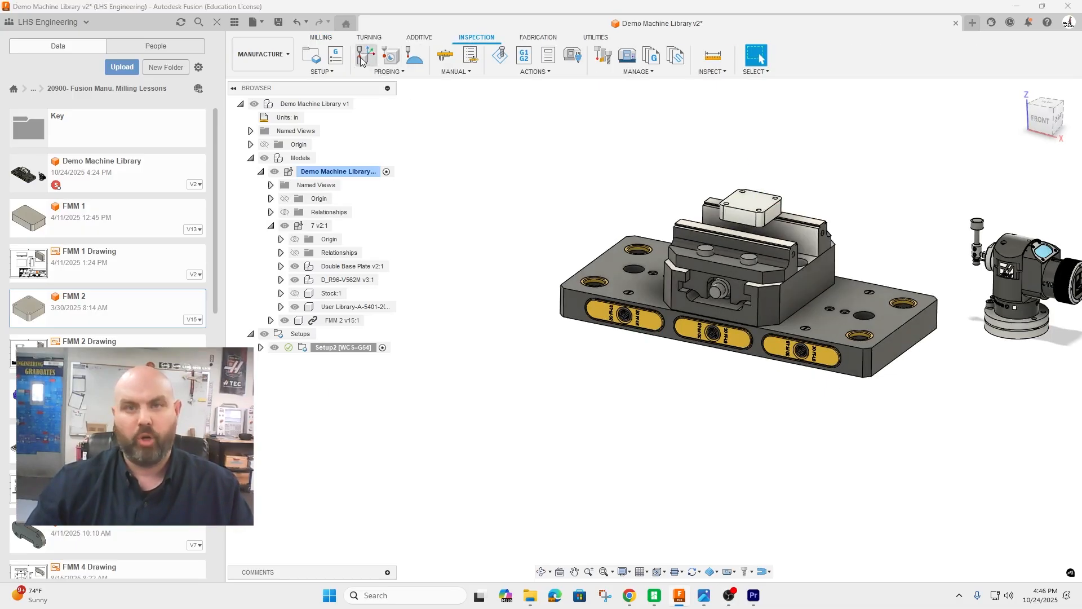
click(995, 207)
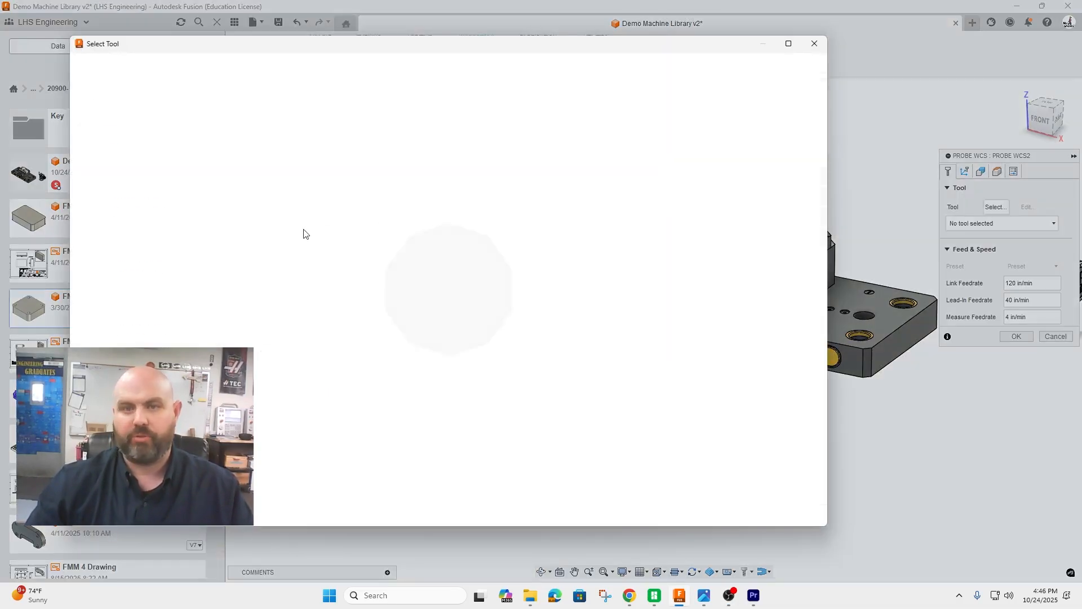
click(141, 258)
click(278, 129)
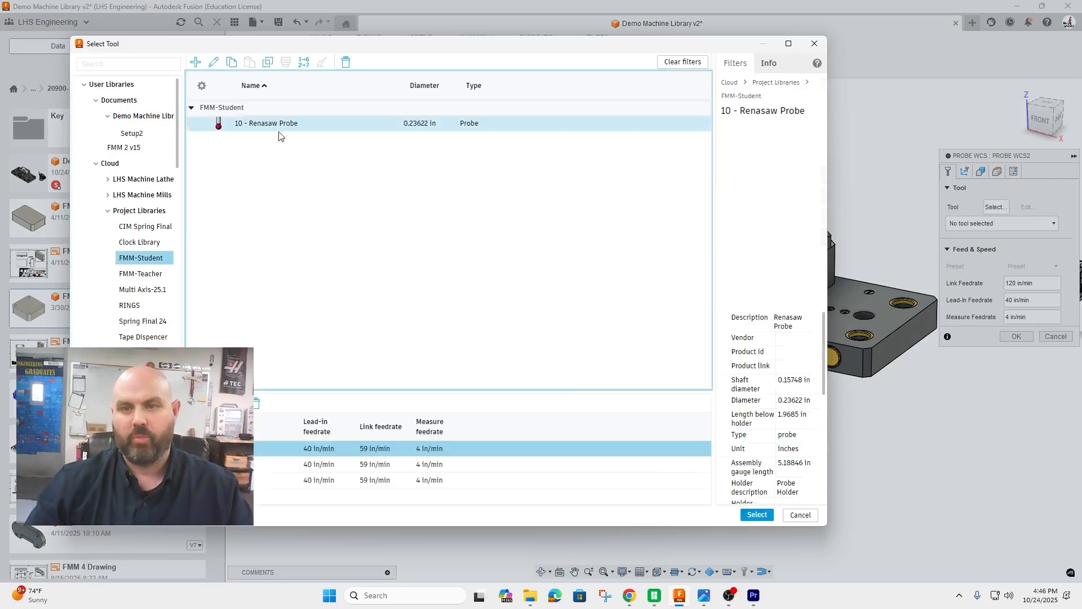
click(757, 515)
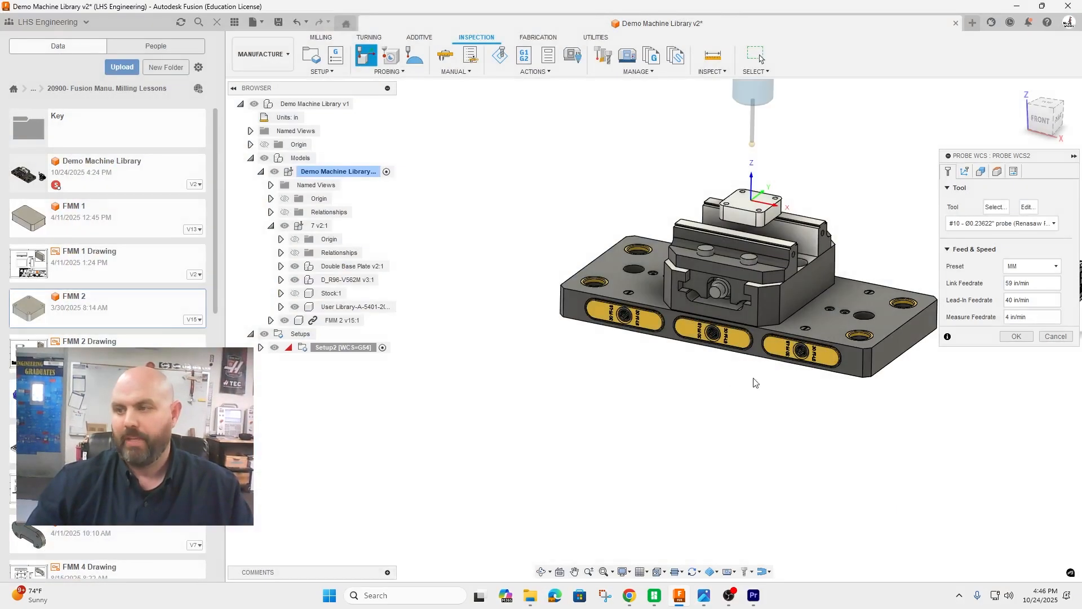
- Select the four outer side faces of the FMM 2 part as probe surfaces and create the Probe WCS operation
click(738, 218)
click(776, 217)
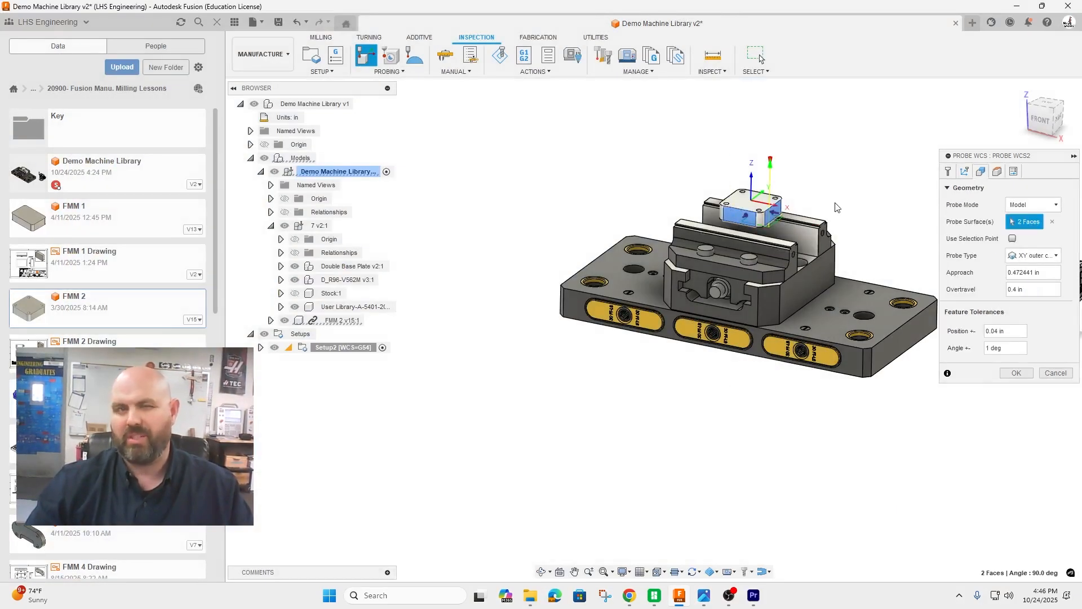
click(1023, 108)
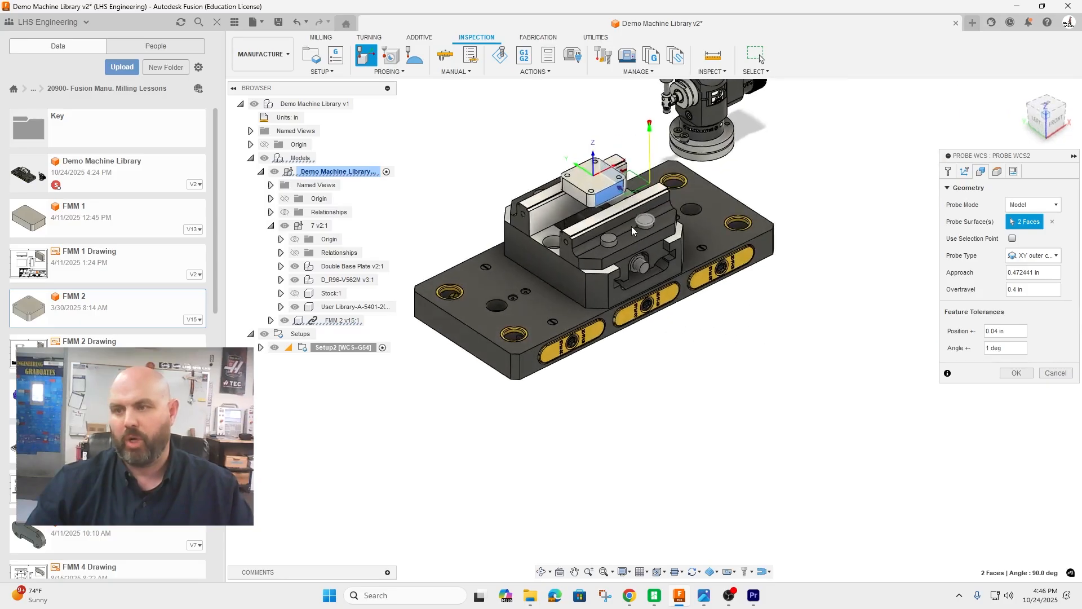
click(569, 194)
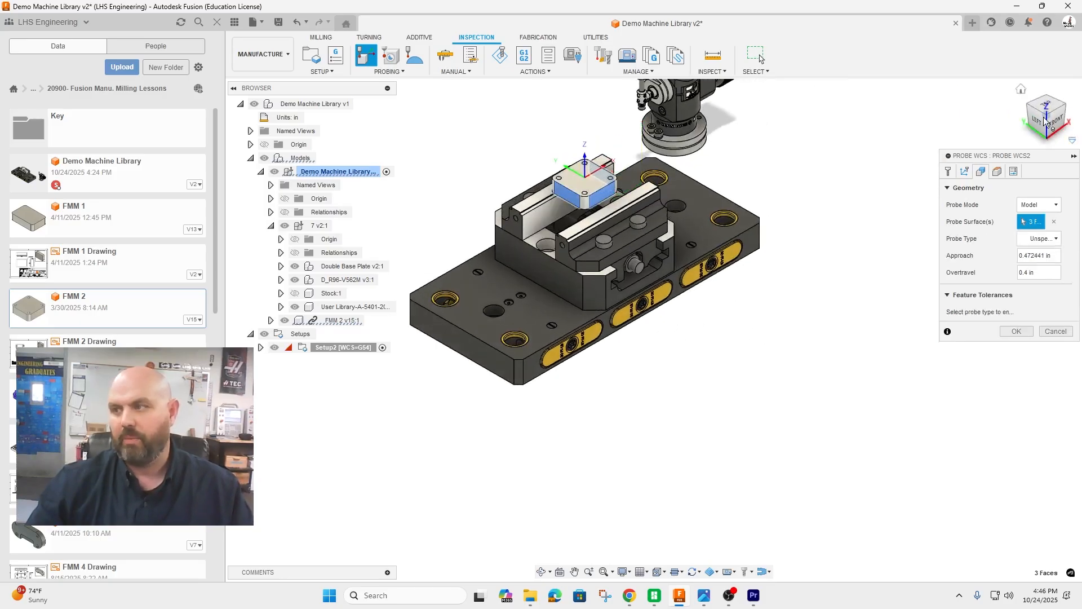
click(1020, 111)
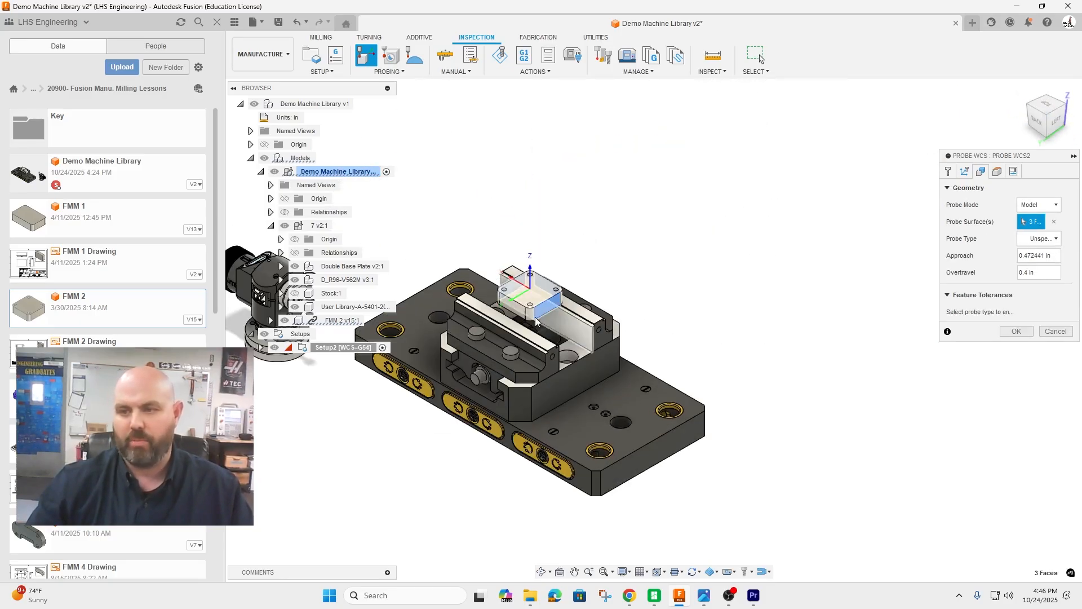
click(516, 311)
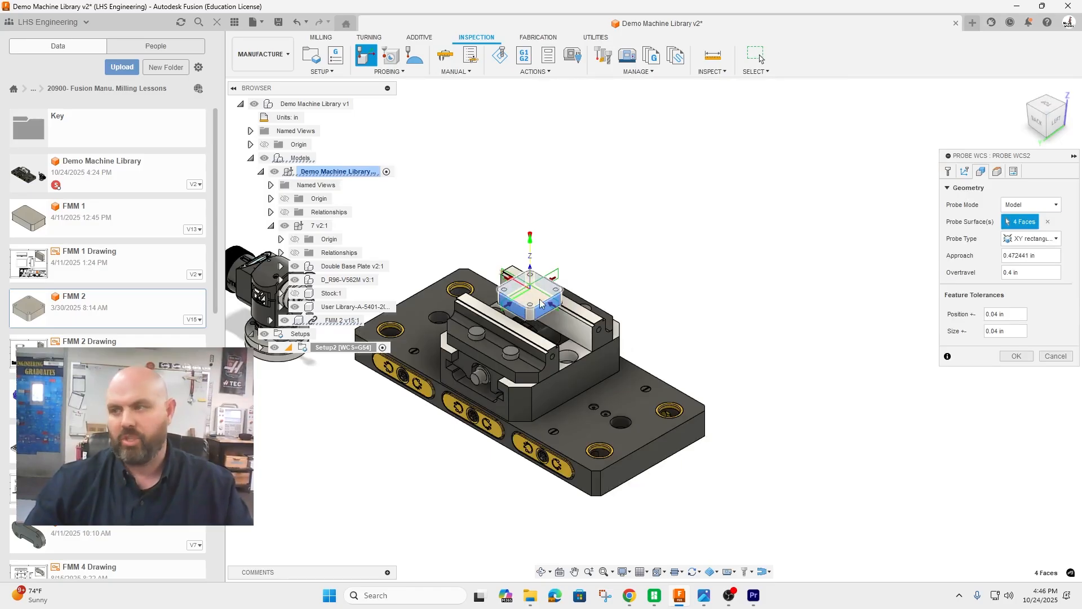
click(1015, 356)
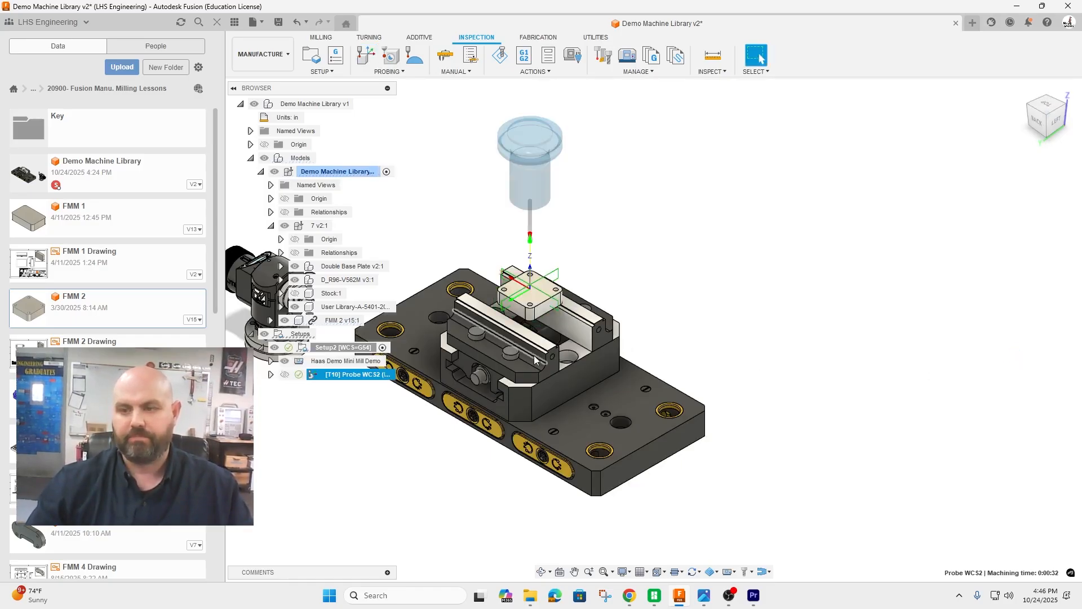
- Create a Face operation with the 2.65" 45° MITSUBISHI 3" FACE MILL- ALUM from the FMM-Student library, keeping the automatic stock contour
click(322, 38)
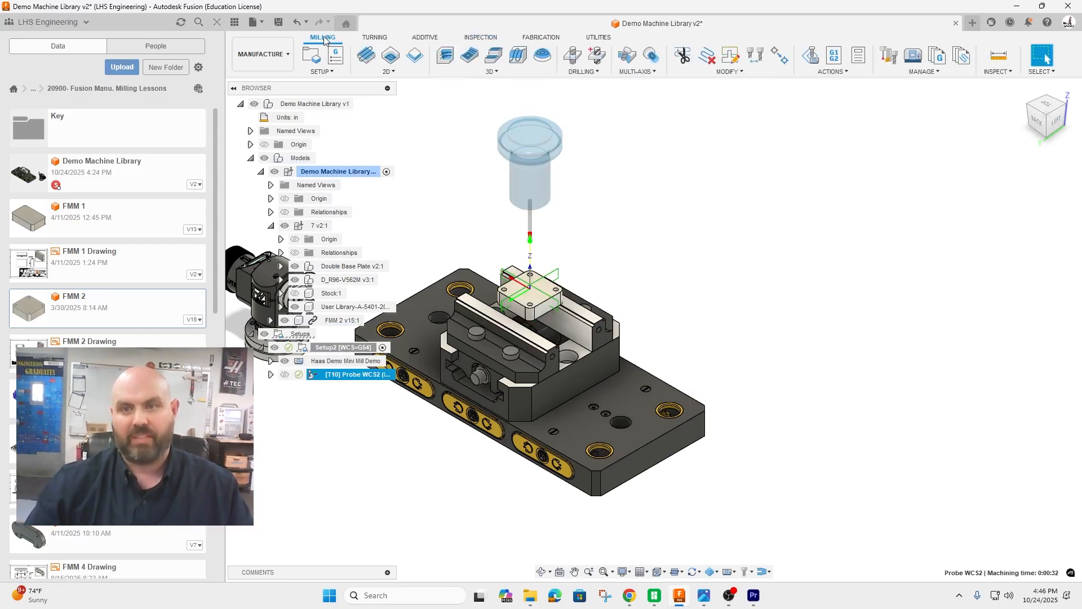
click(366, 56)
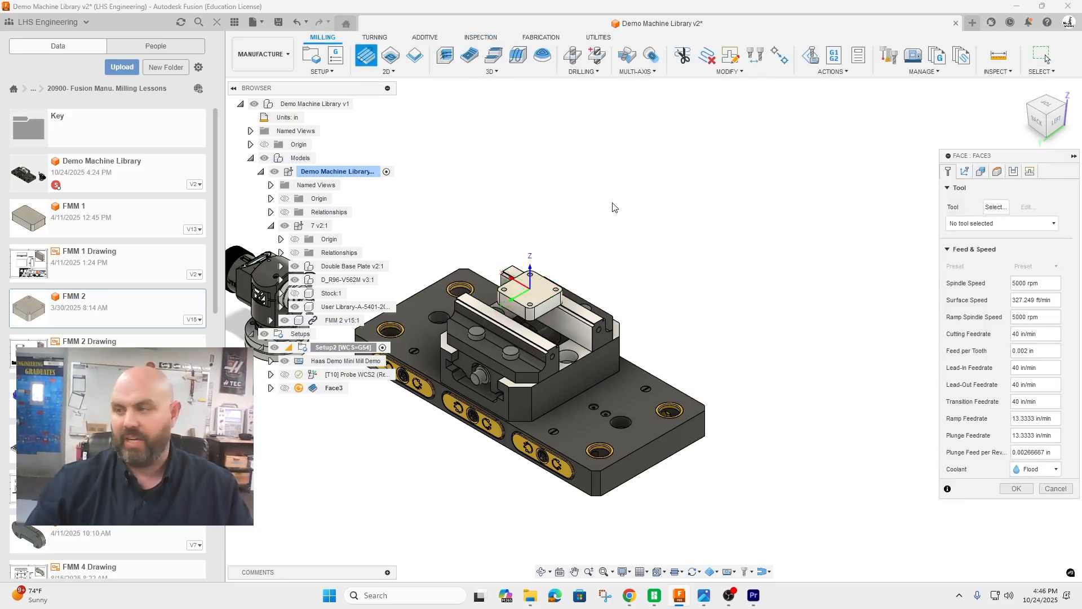
click(996, 207)
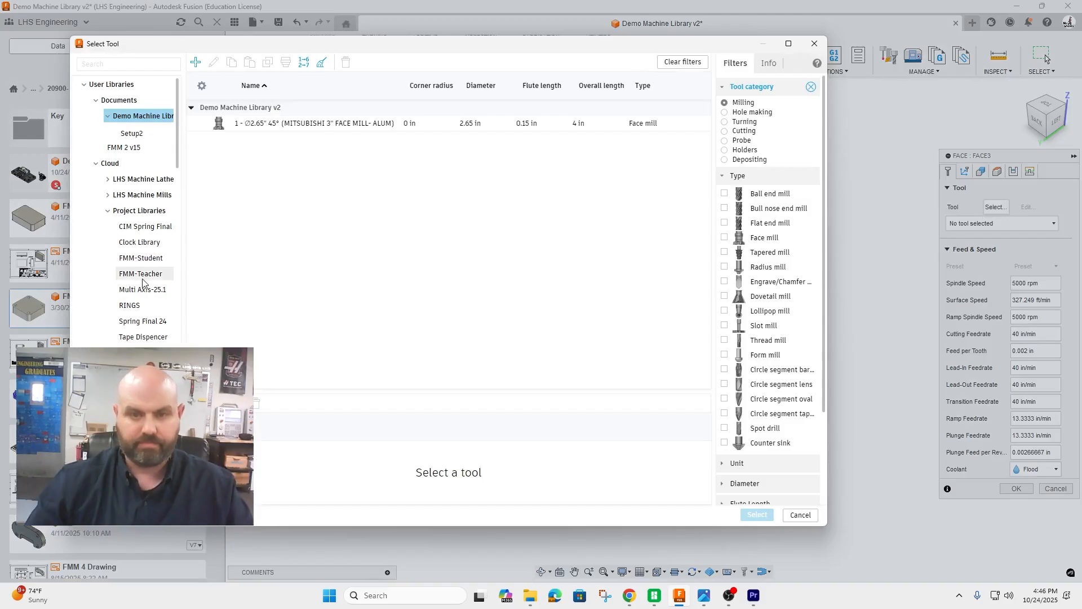
click(141, 258)
click(251, 141)
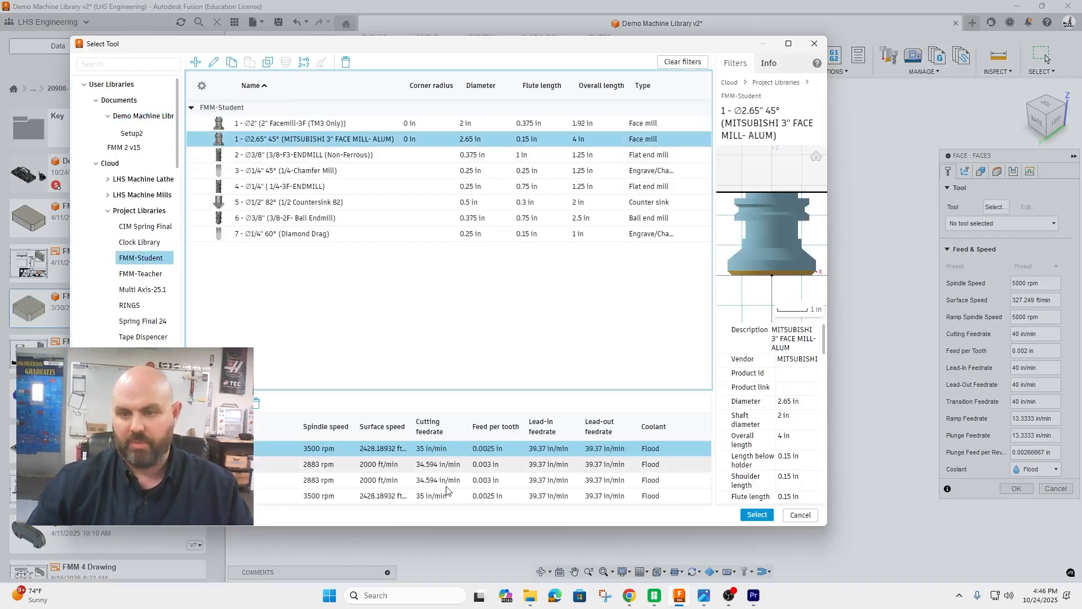
click(755, 514)
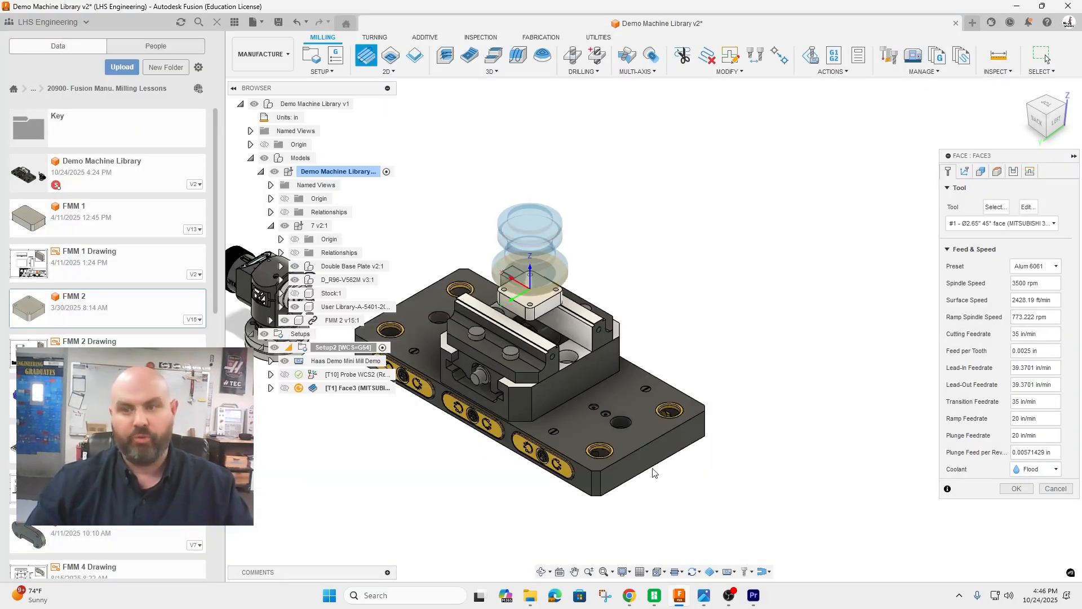
click(1020, 89)
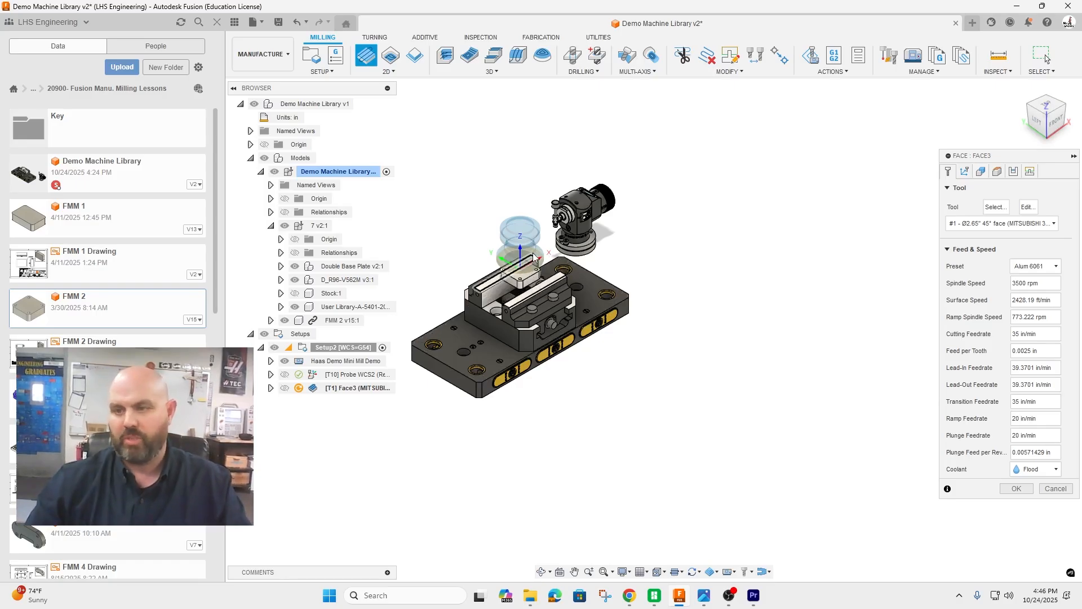
click(964, 171)
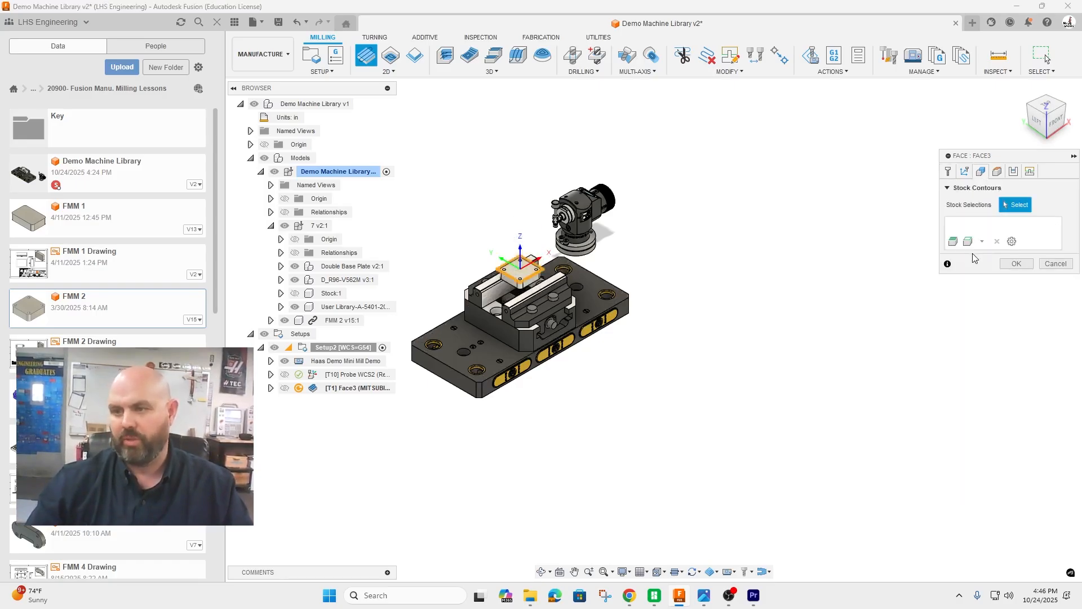
click(1016, 263)
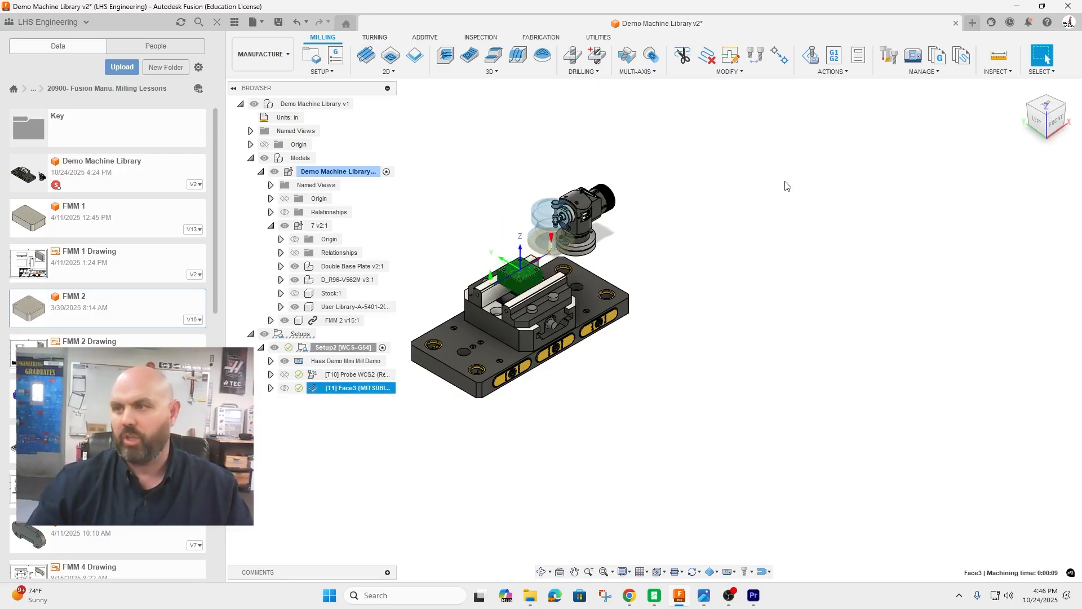
- Simulate the setup's probing and facing operations with the machine and play the simulation through
click(810, 56)
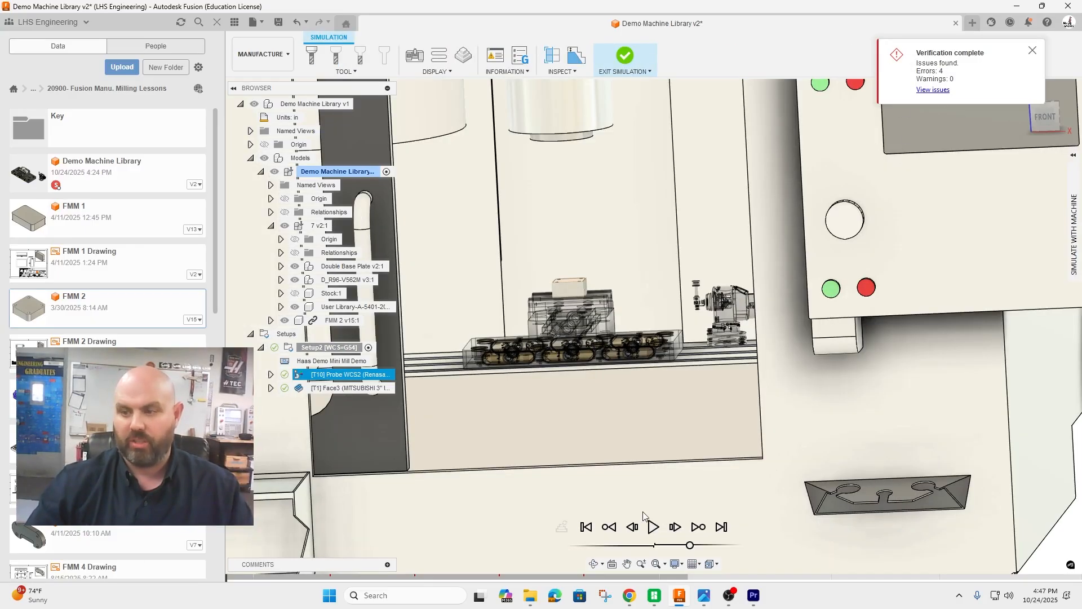
click(654, 532)
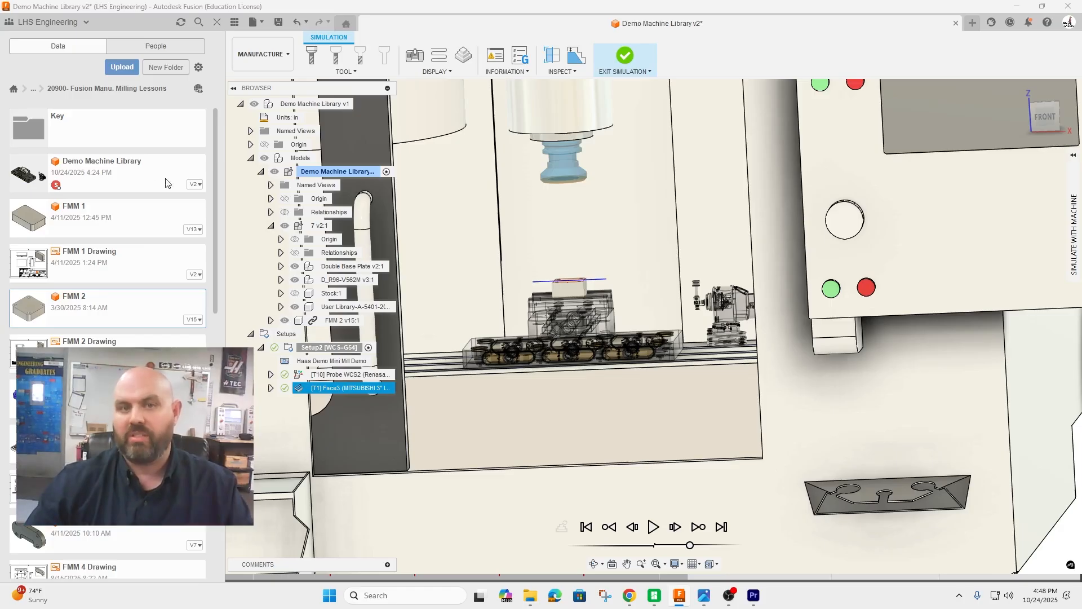
- Open design 4 from the Workholding-Milling folder of the 1-LHS Machine & Workholding Library project
click(13, 88)
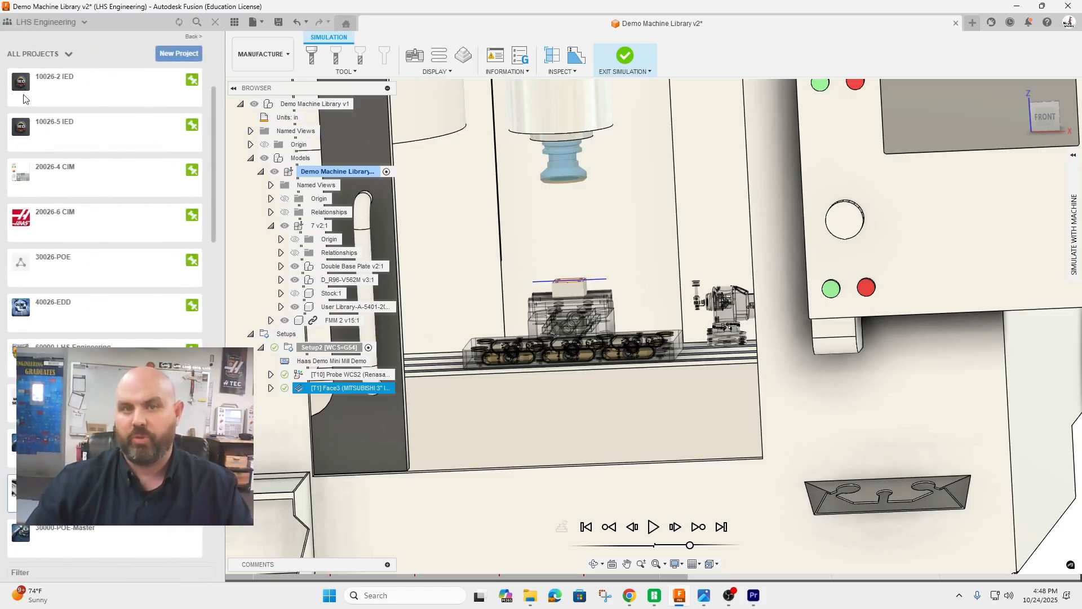
click(93, 146)
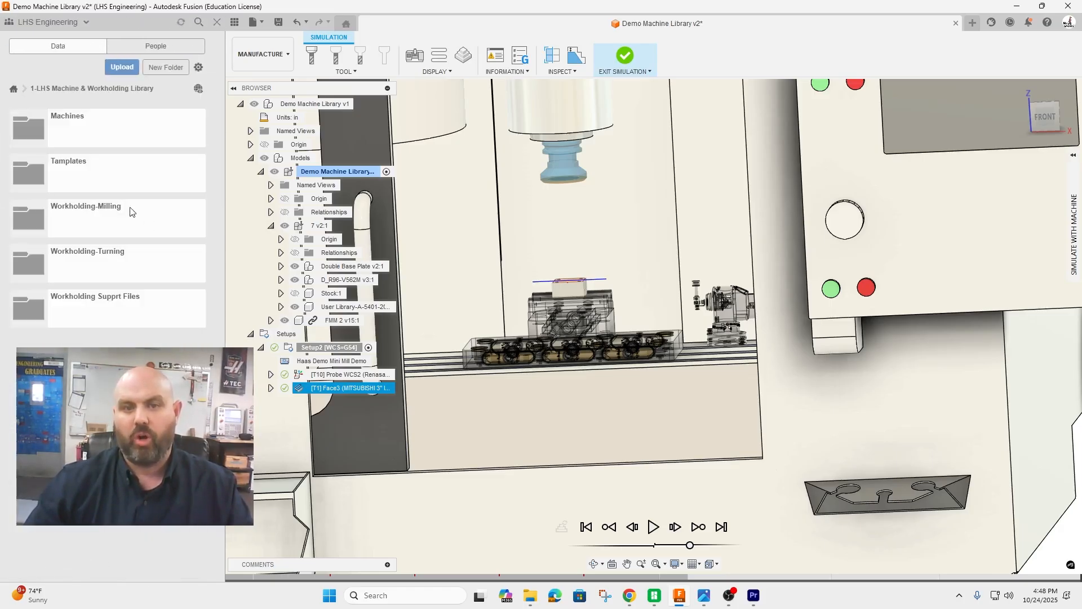
click(100, 213)
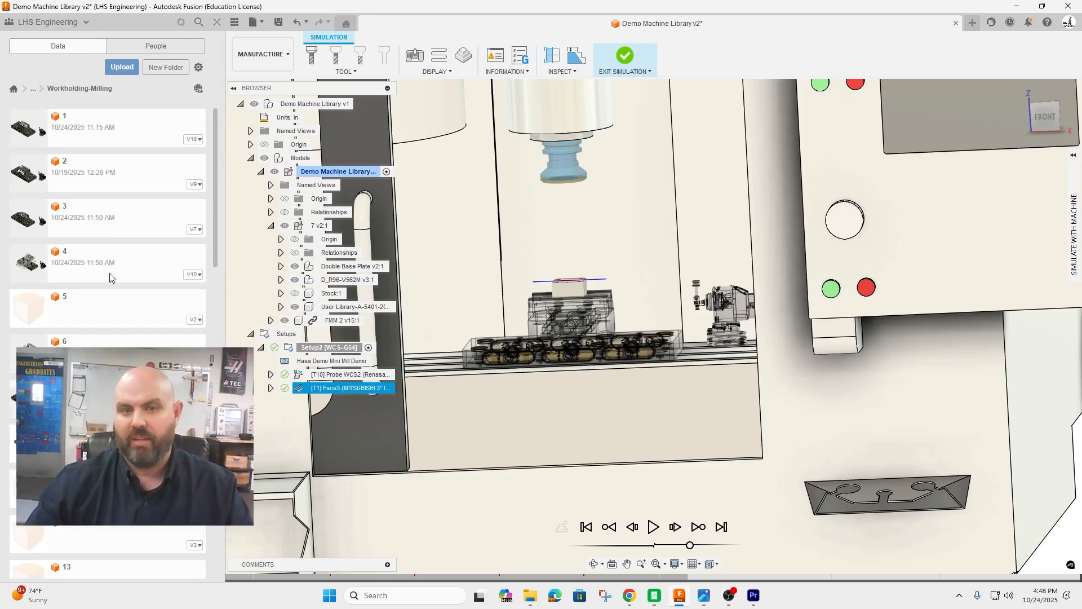
double_click(103, 270)
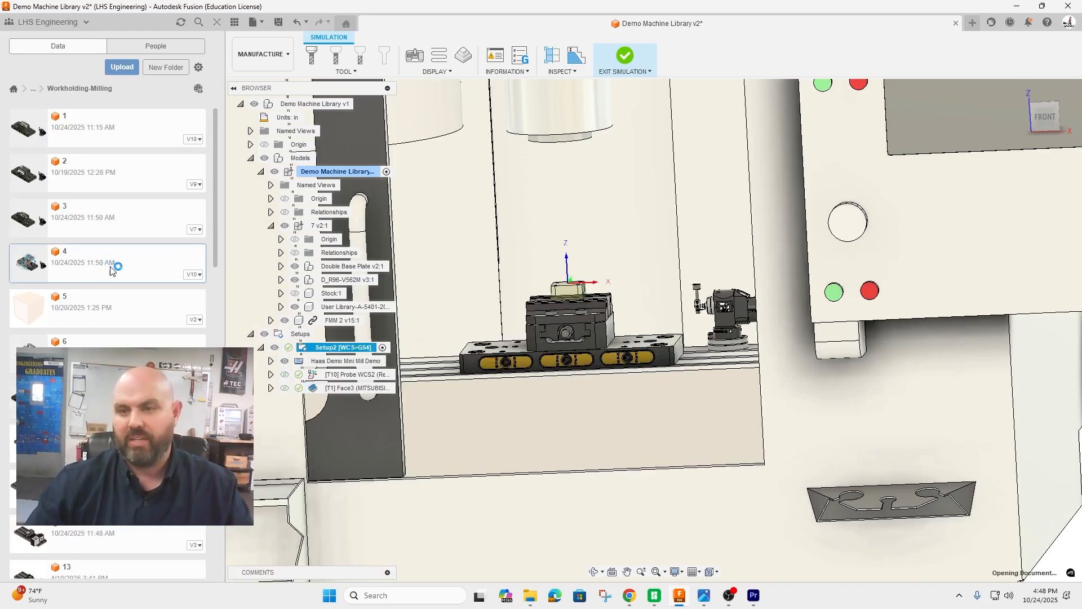